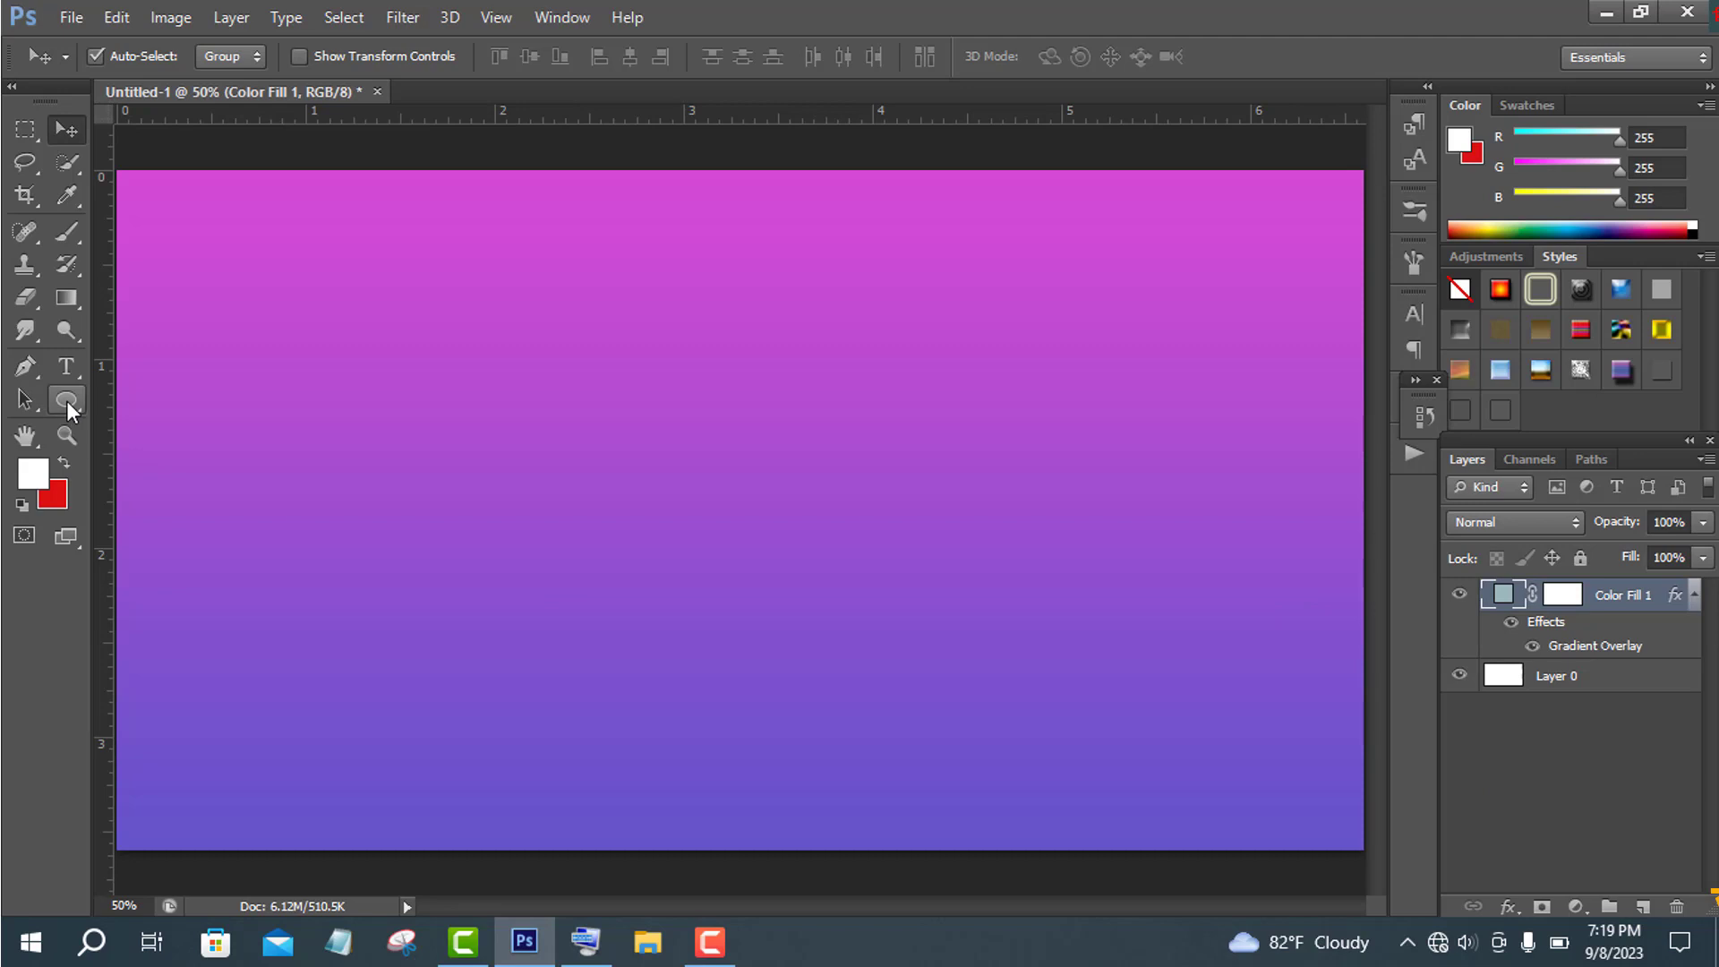
- Draw a tall narrow ellipse about 36 × 252 px near the canvas centre and set its fill to white
left_click_drag(66, 401, 131, 444)
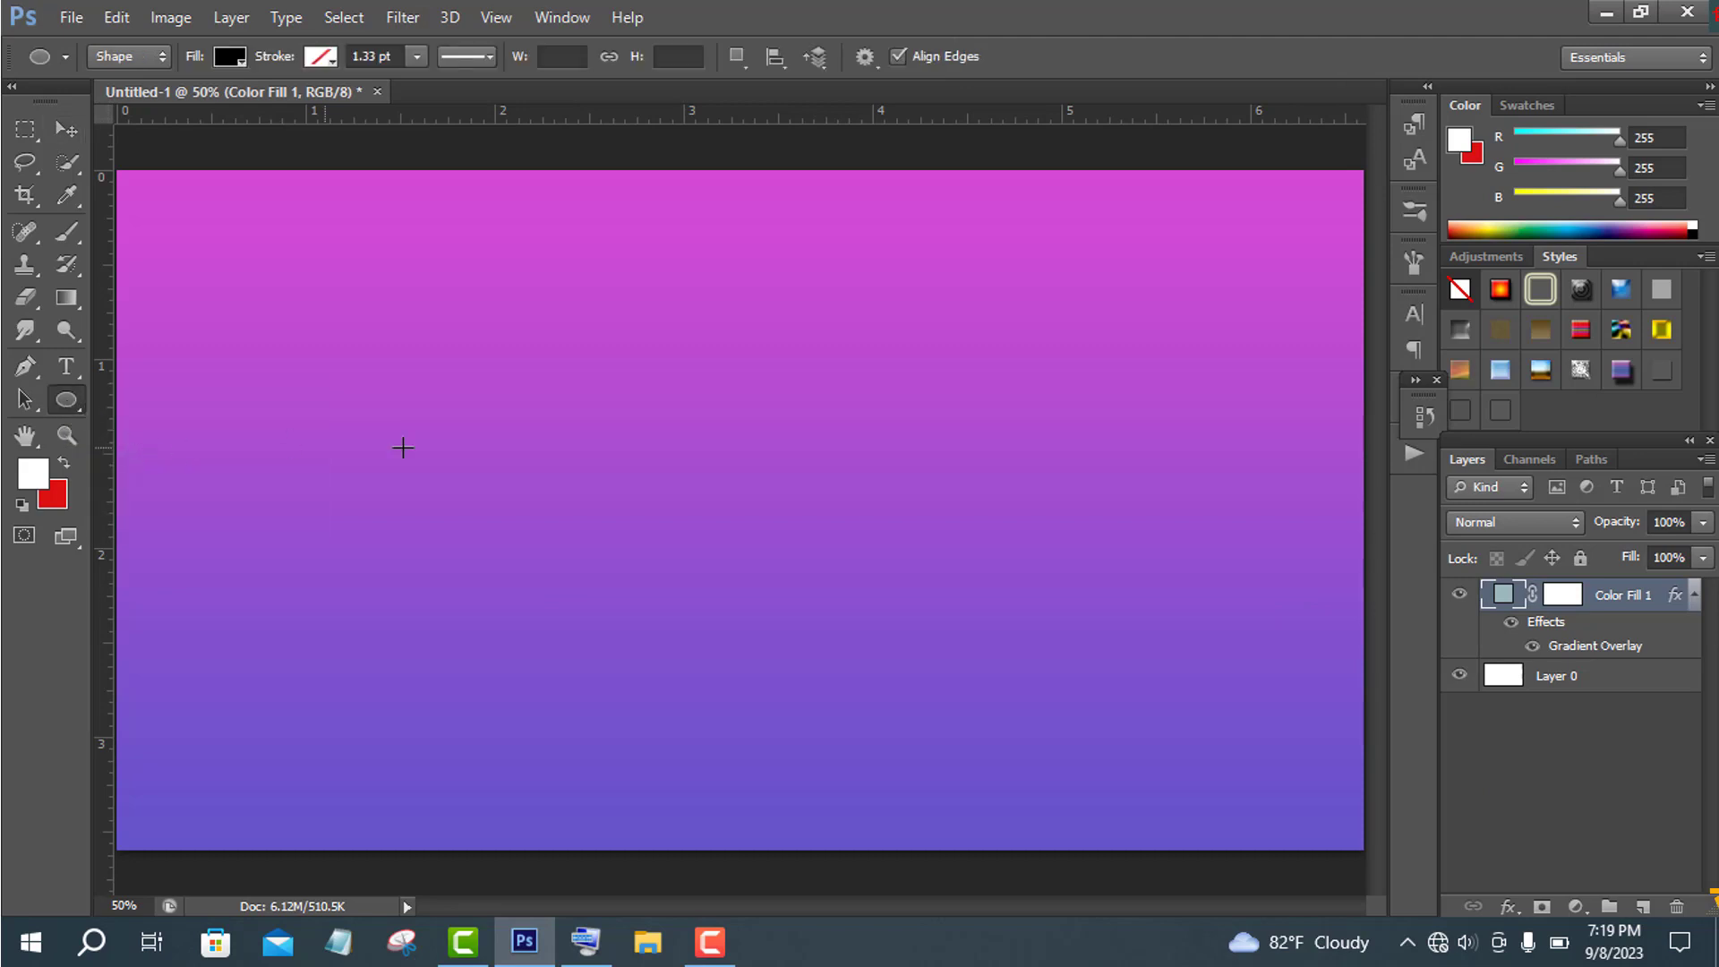
left_click_drag(770, 385, 746, 542)
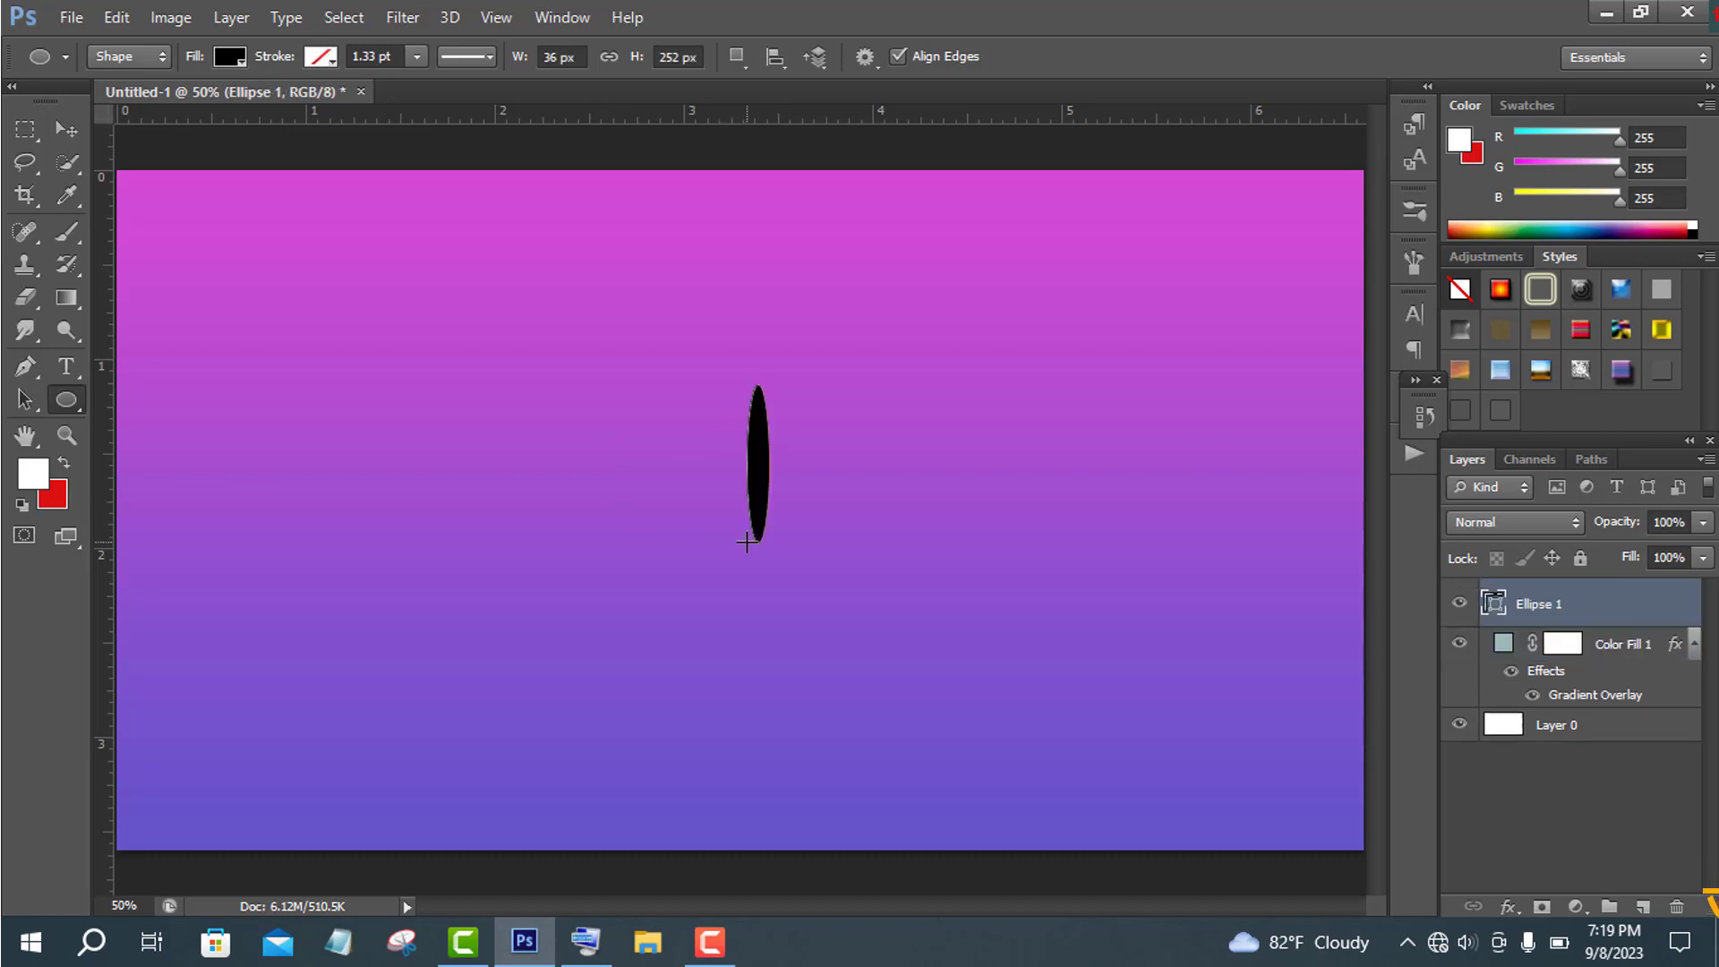
left_click(234, 59)
left_click(108, 179)
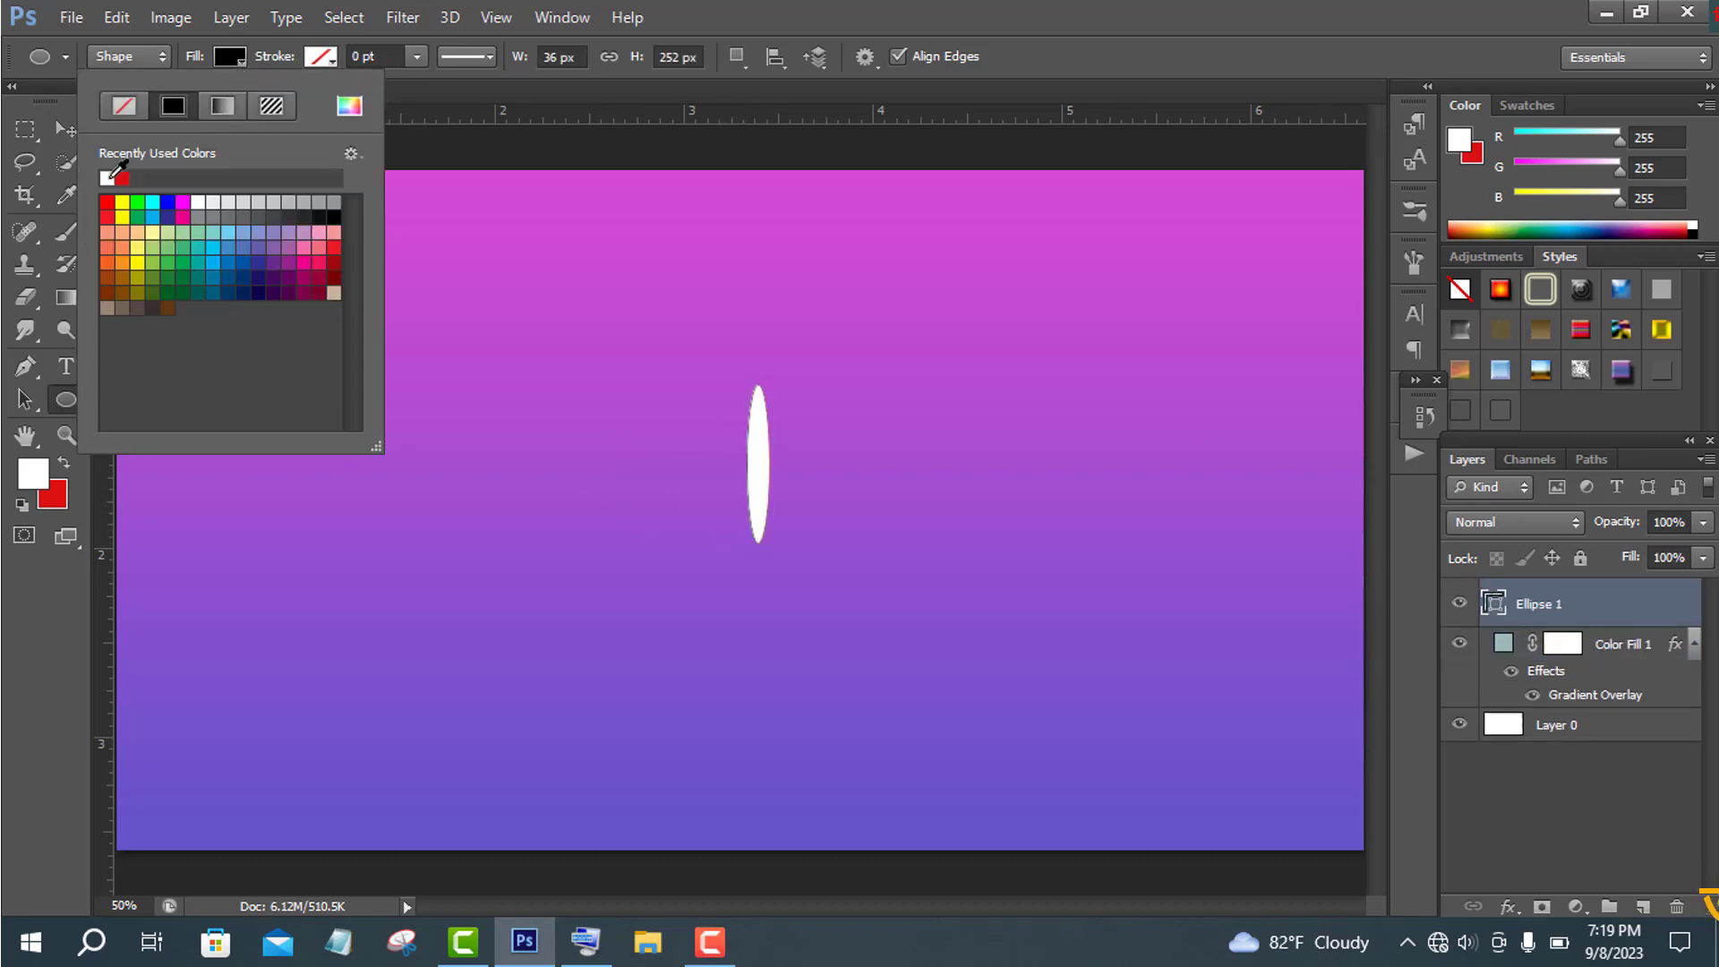
left_click(1067, 55)
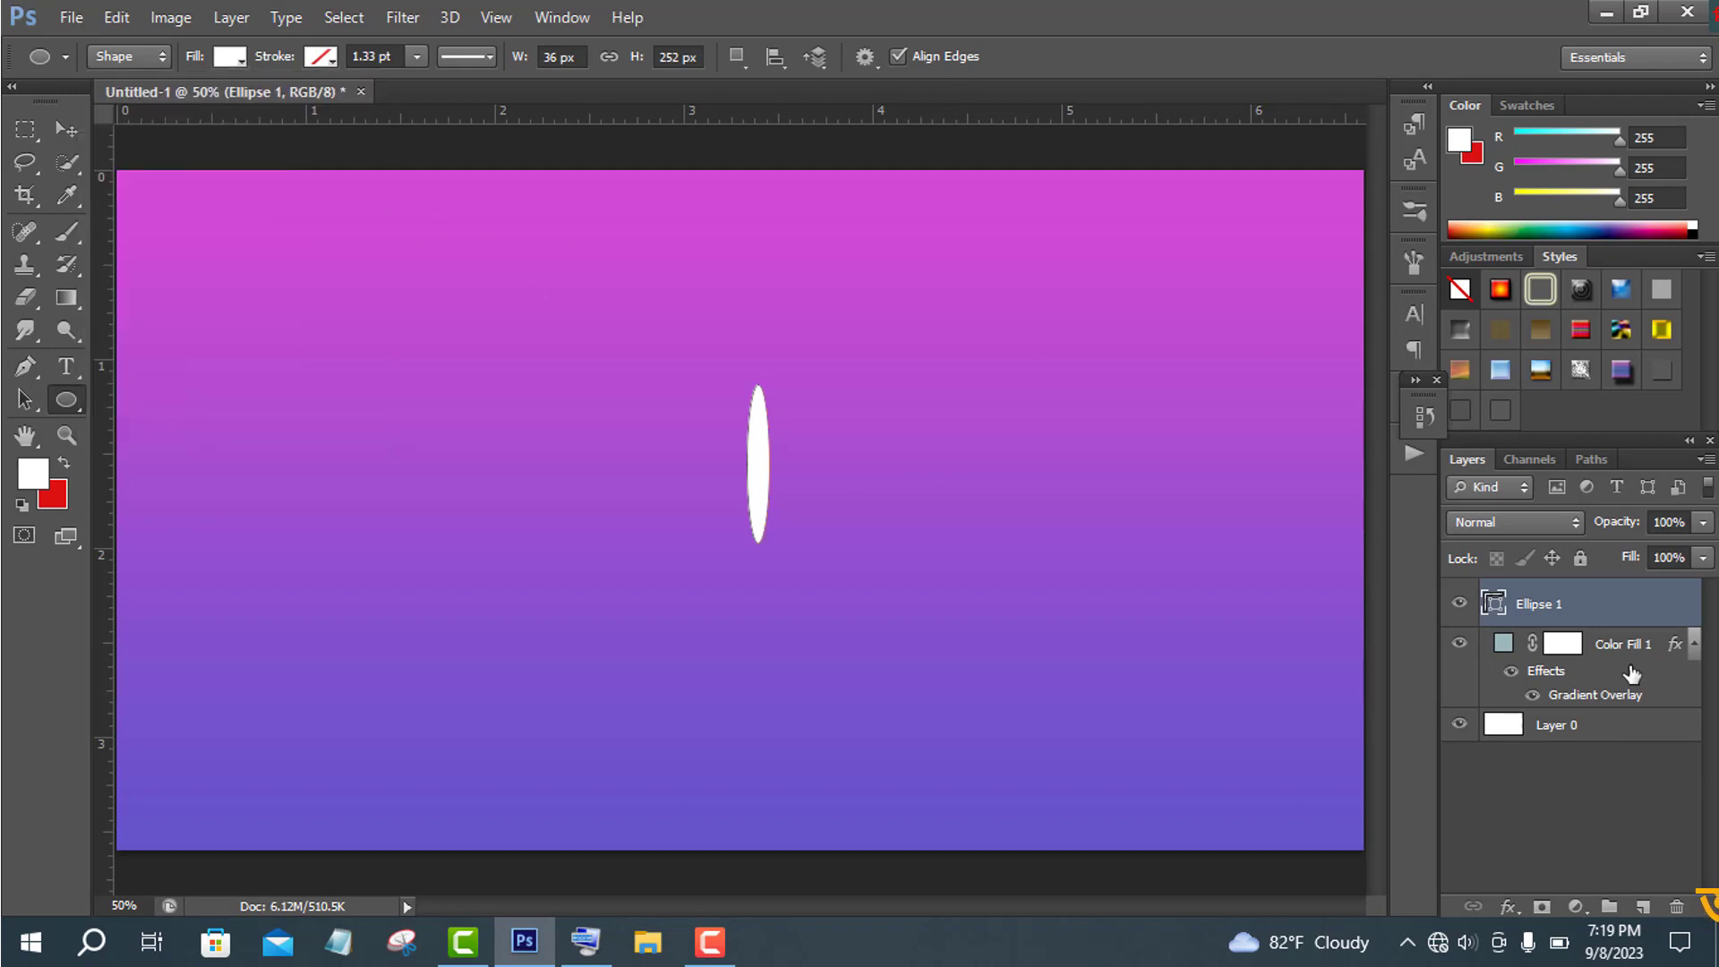
- Apply the Stylize Wind filter to the ellipse layer with Wind method and direction From the Left
left_click(401, 17)
mouse_move(582, 415)
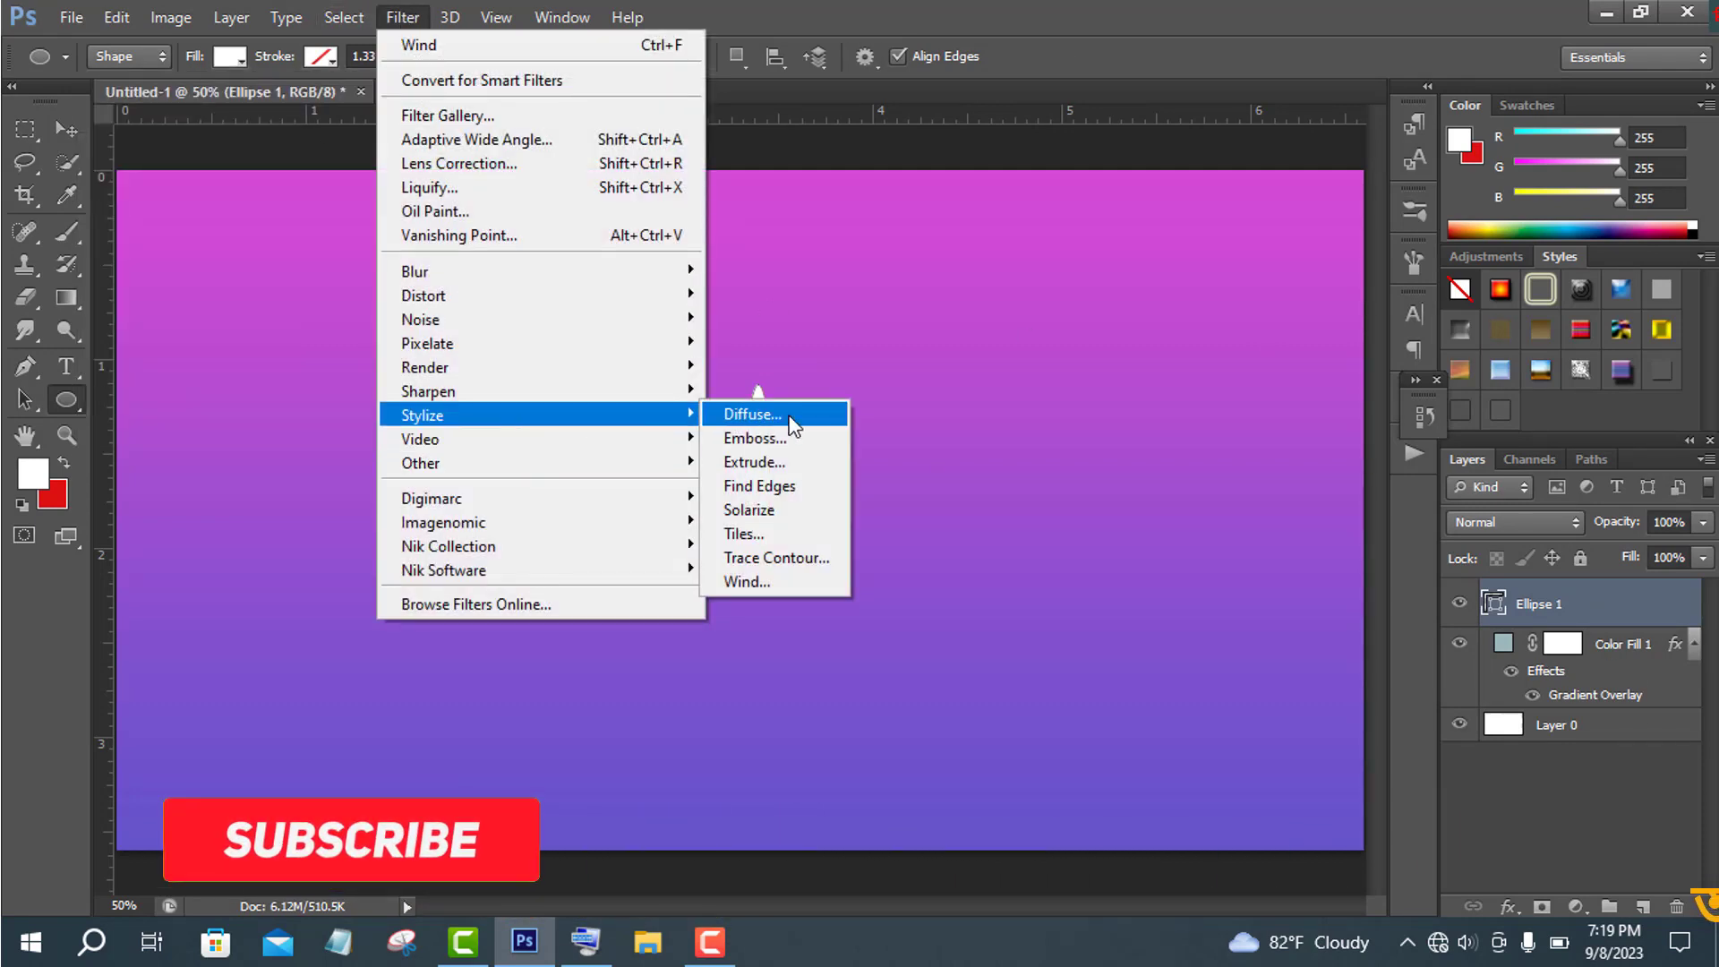
left_click(795, 582)
left_click(814, 373)
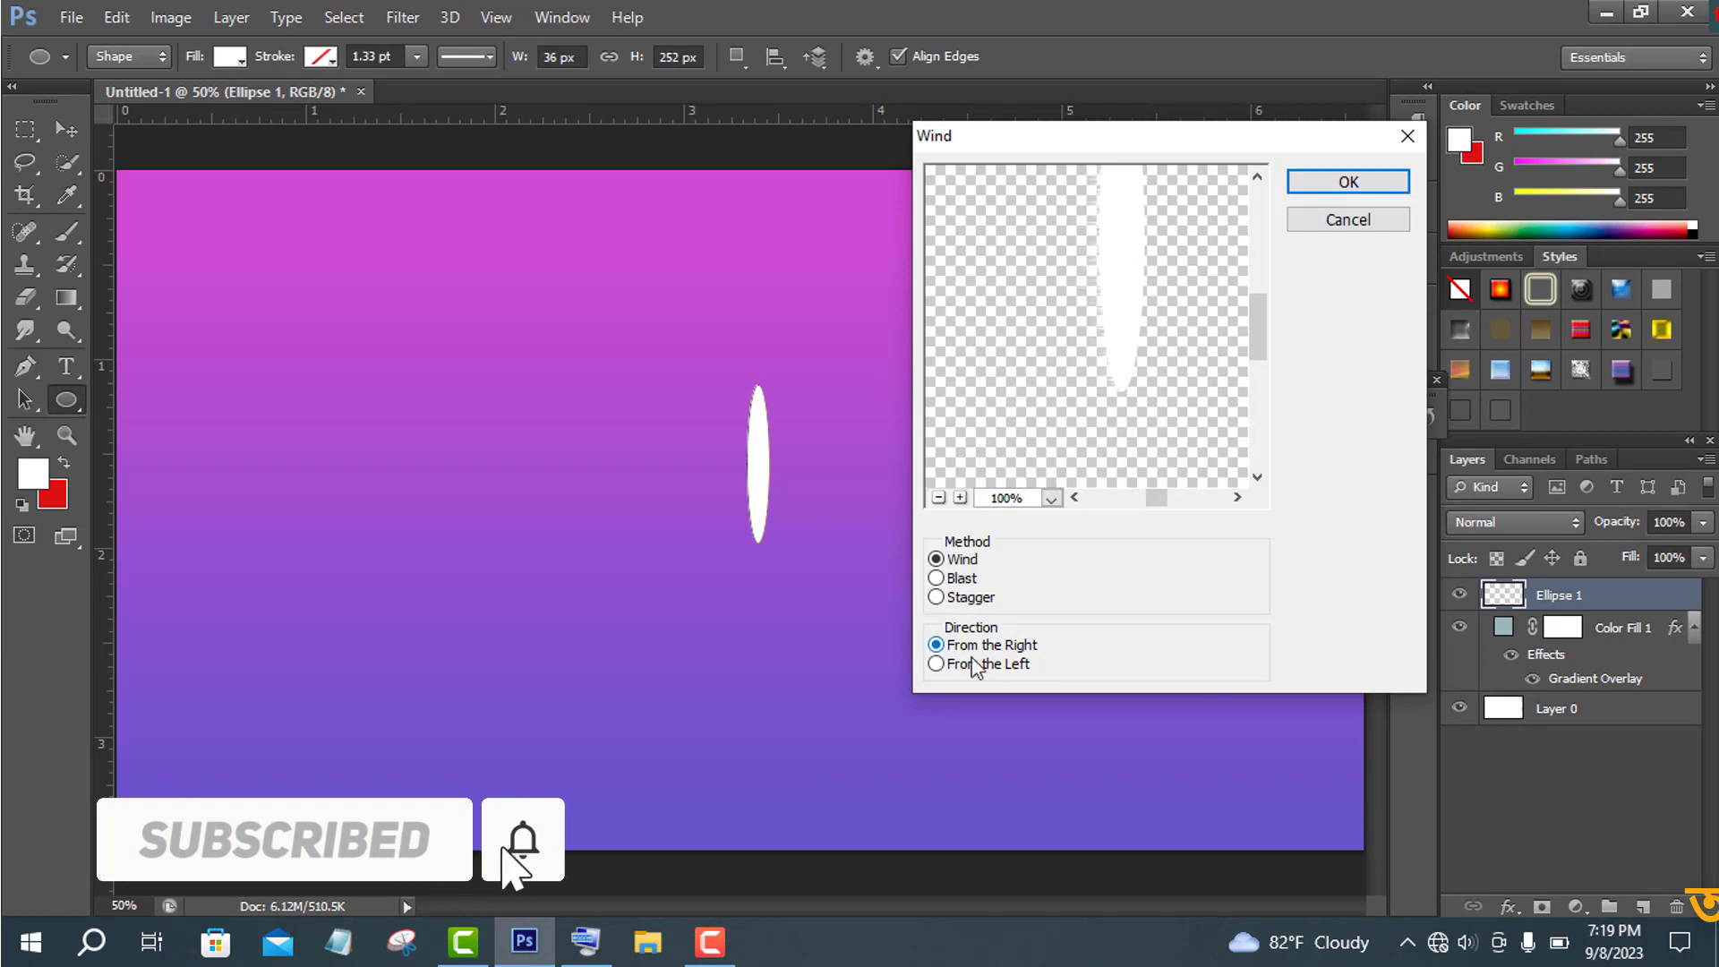
left_click(996, 671)
left_click(1348, 182)
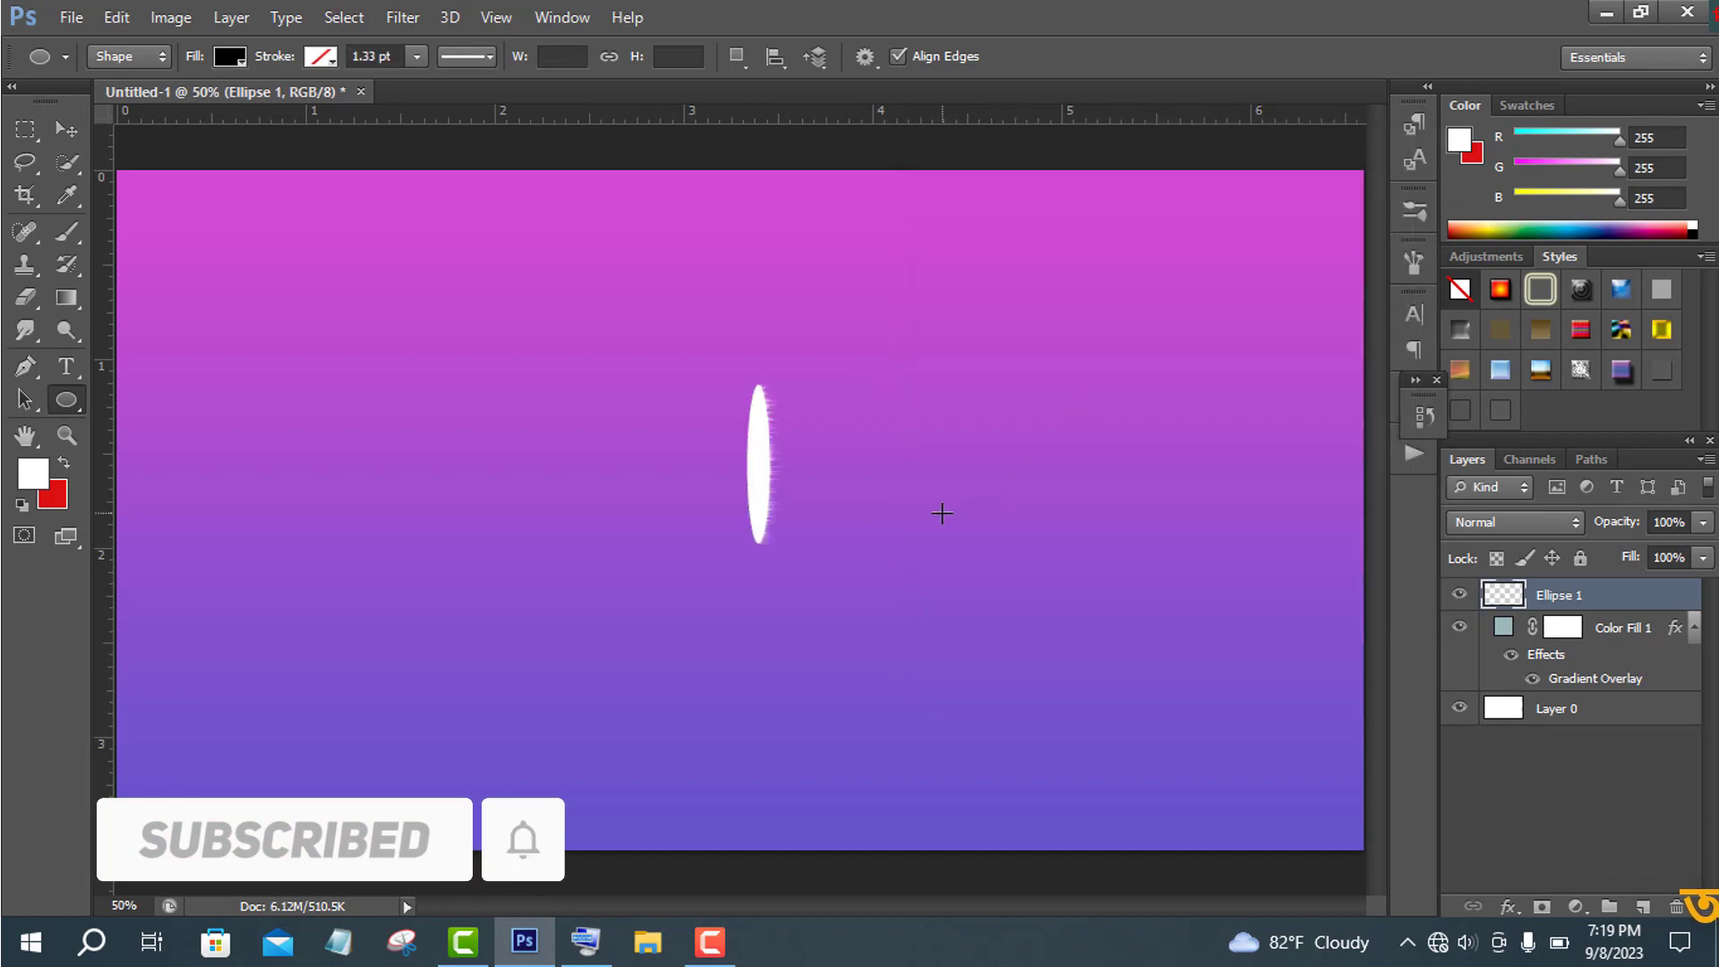
- Reapply the Wind filter three more times to lengthen the streaks
left_click(405, 18)
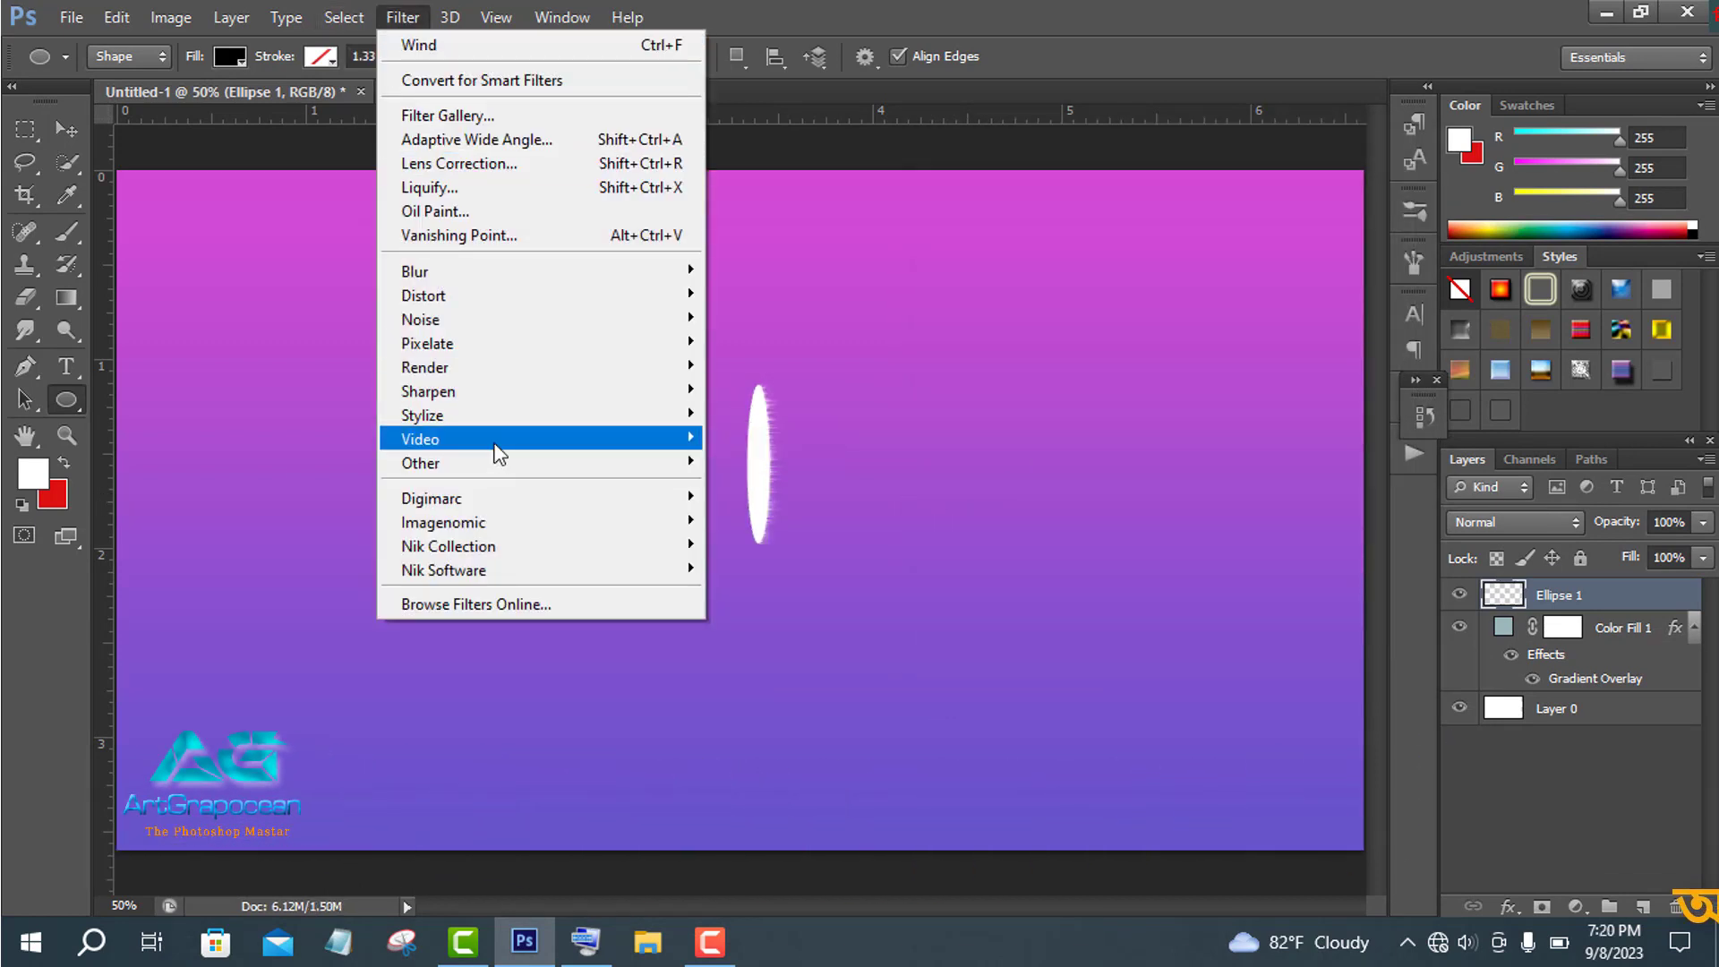
mouse_move(496, 414)
left_click(818, 583)
key("Return")
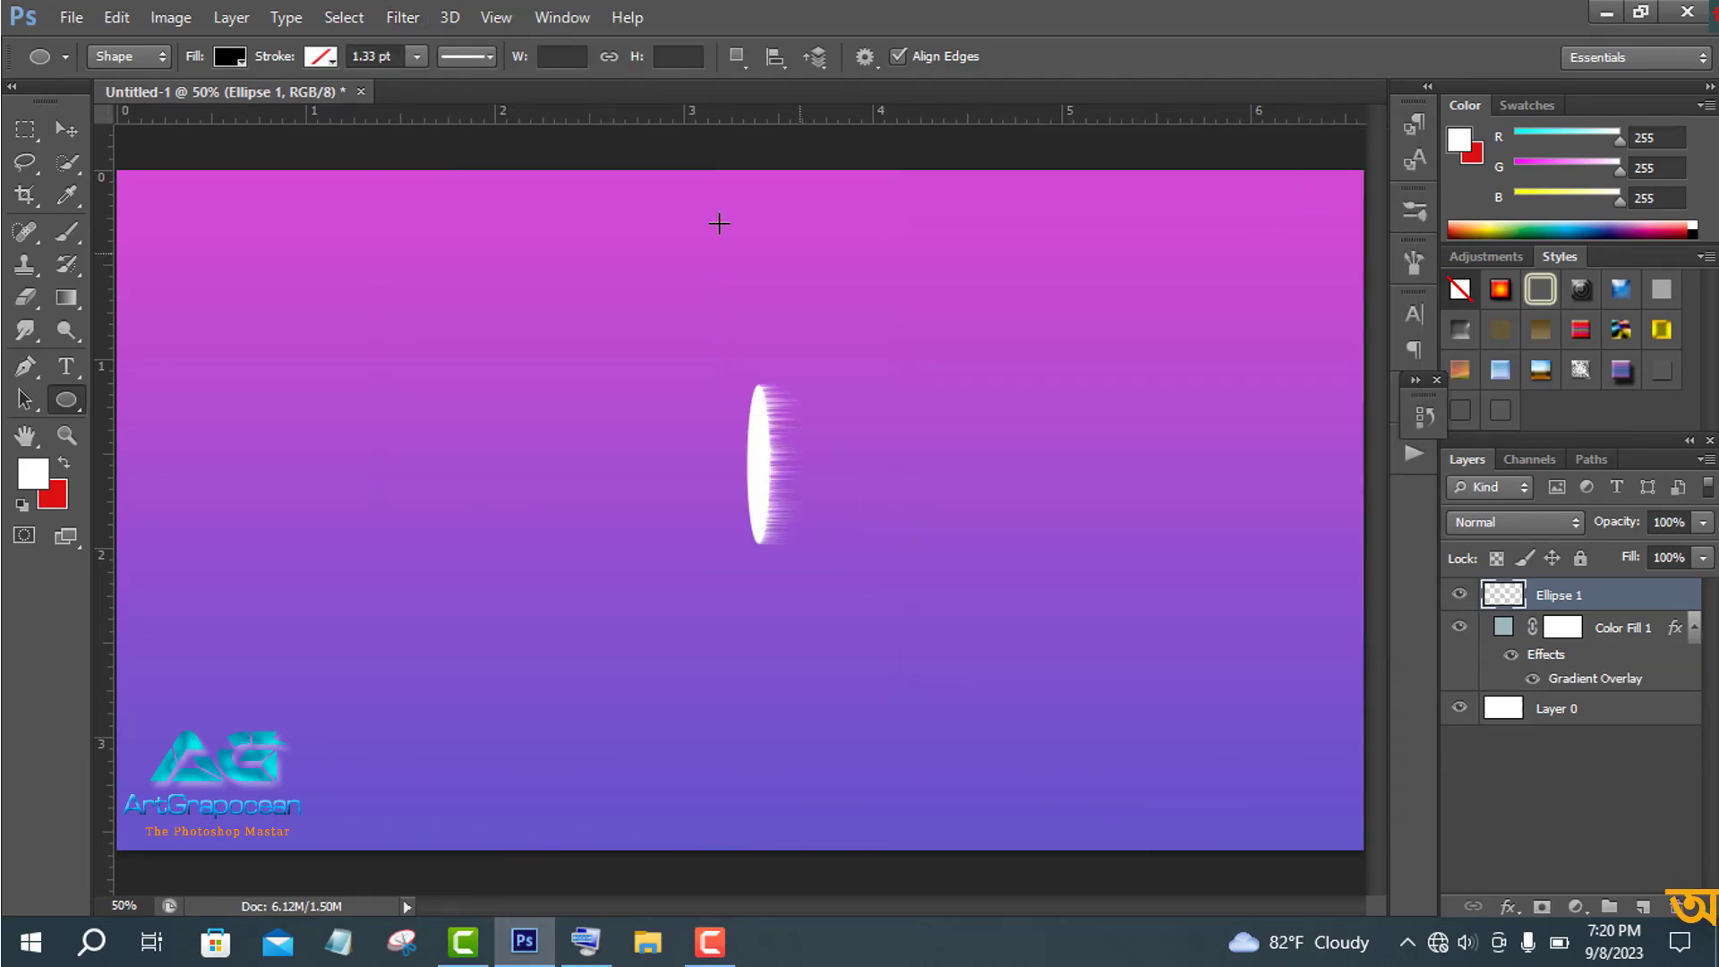
left_click(394, 20)
mouse_move(501, 421)
left_click(788, 584)
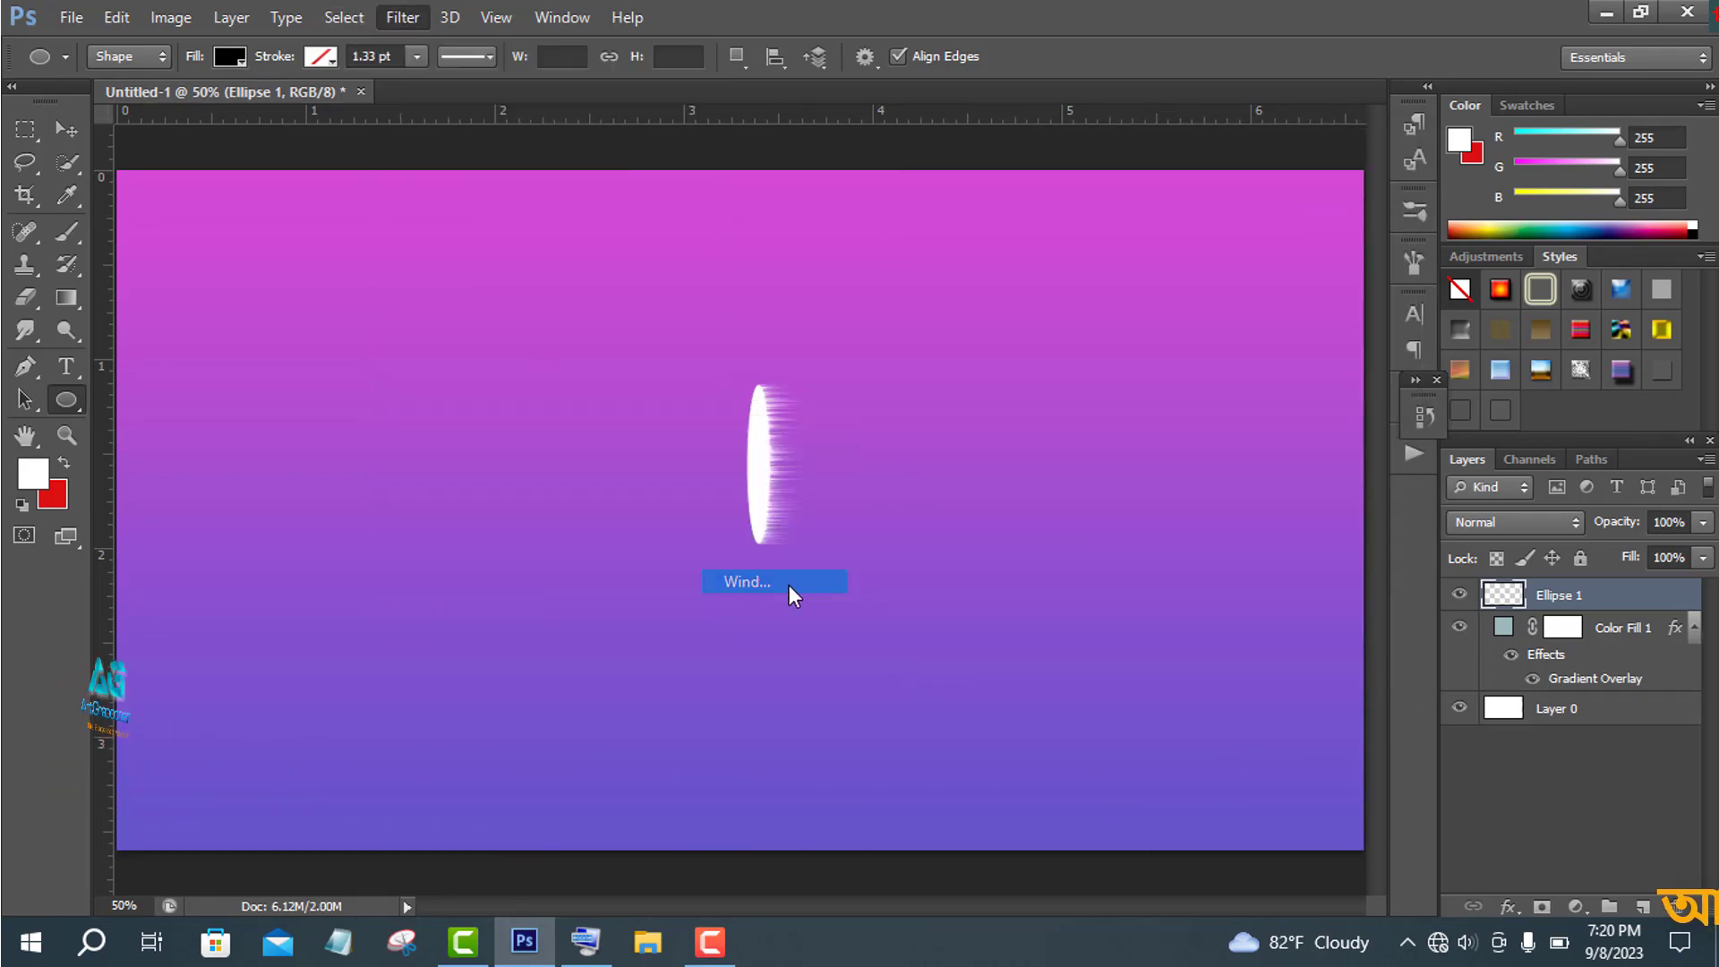
left_click(1348, 184)
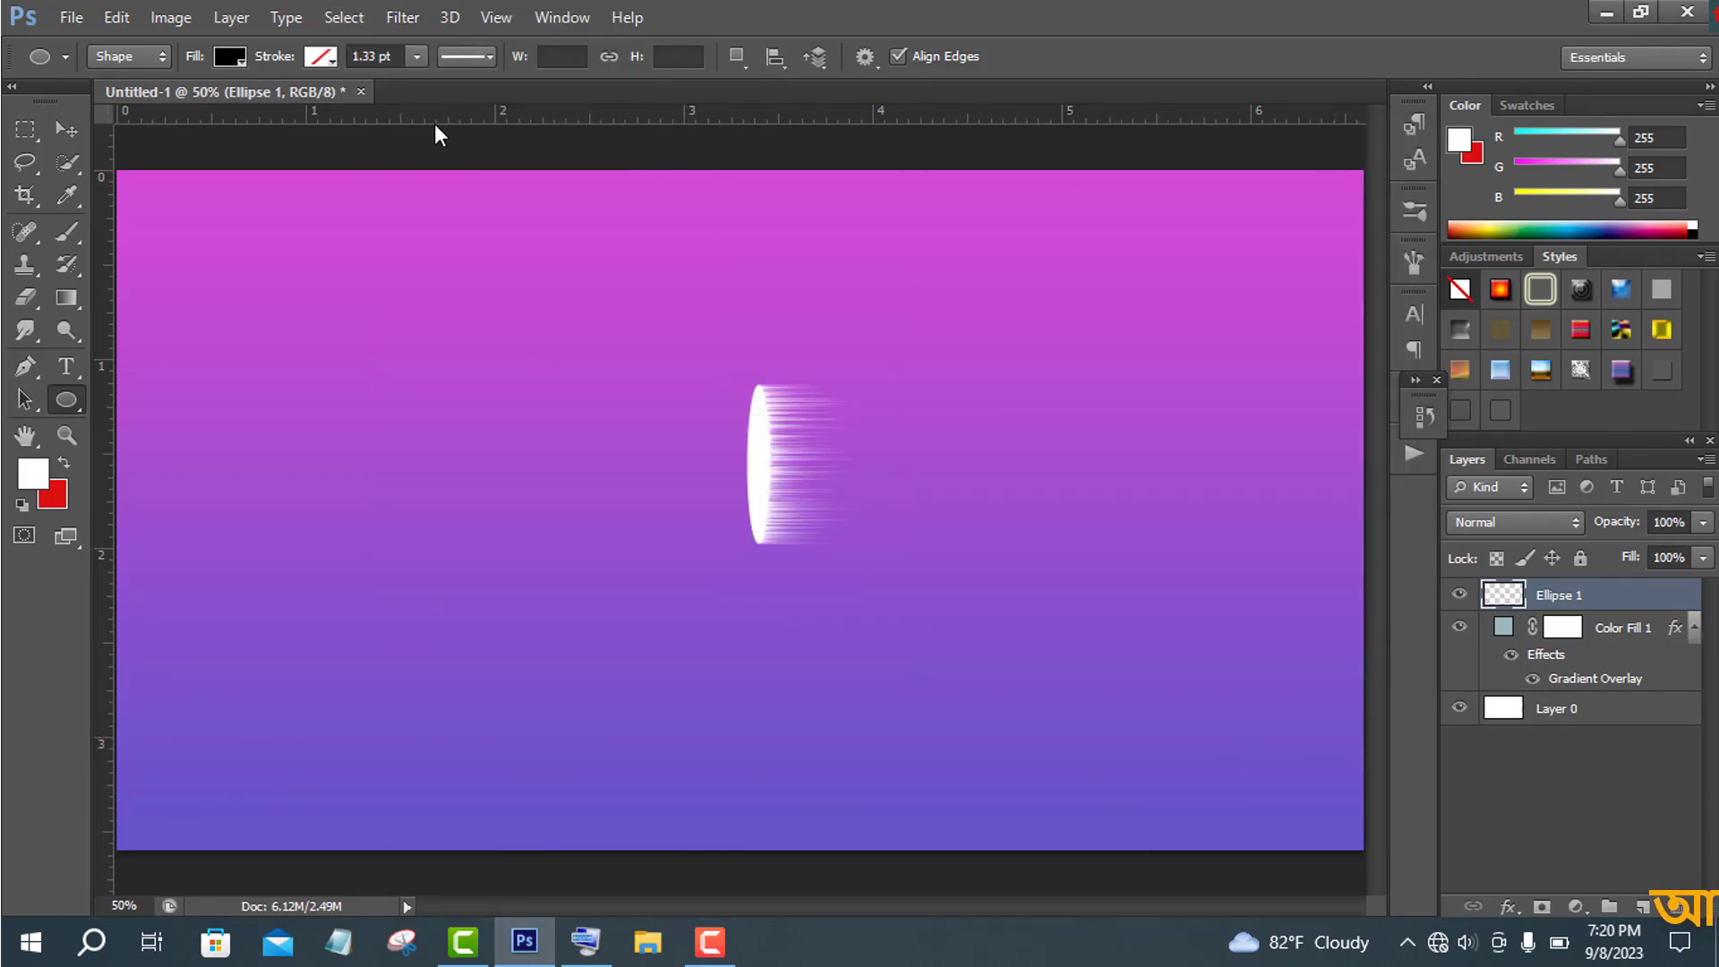
left_click(404, 14)
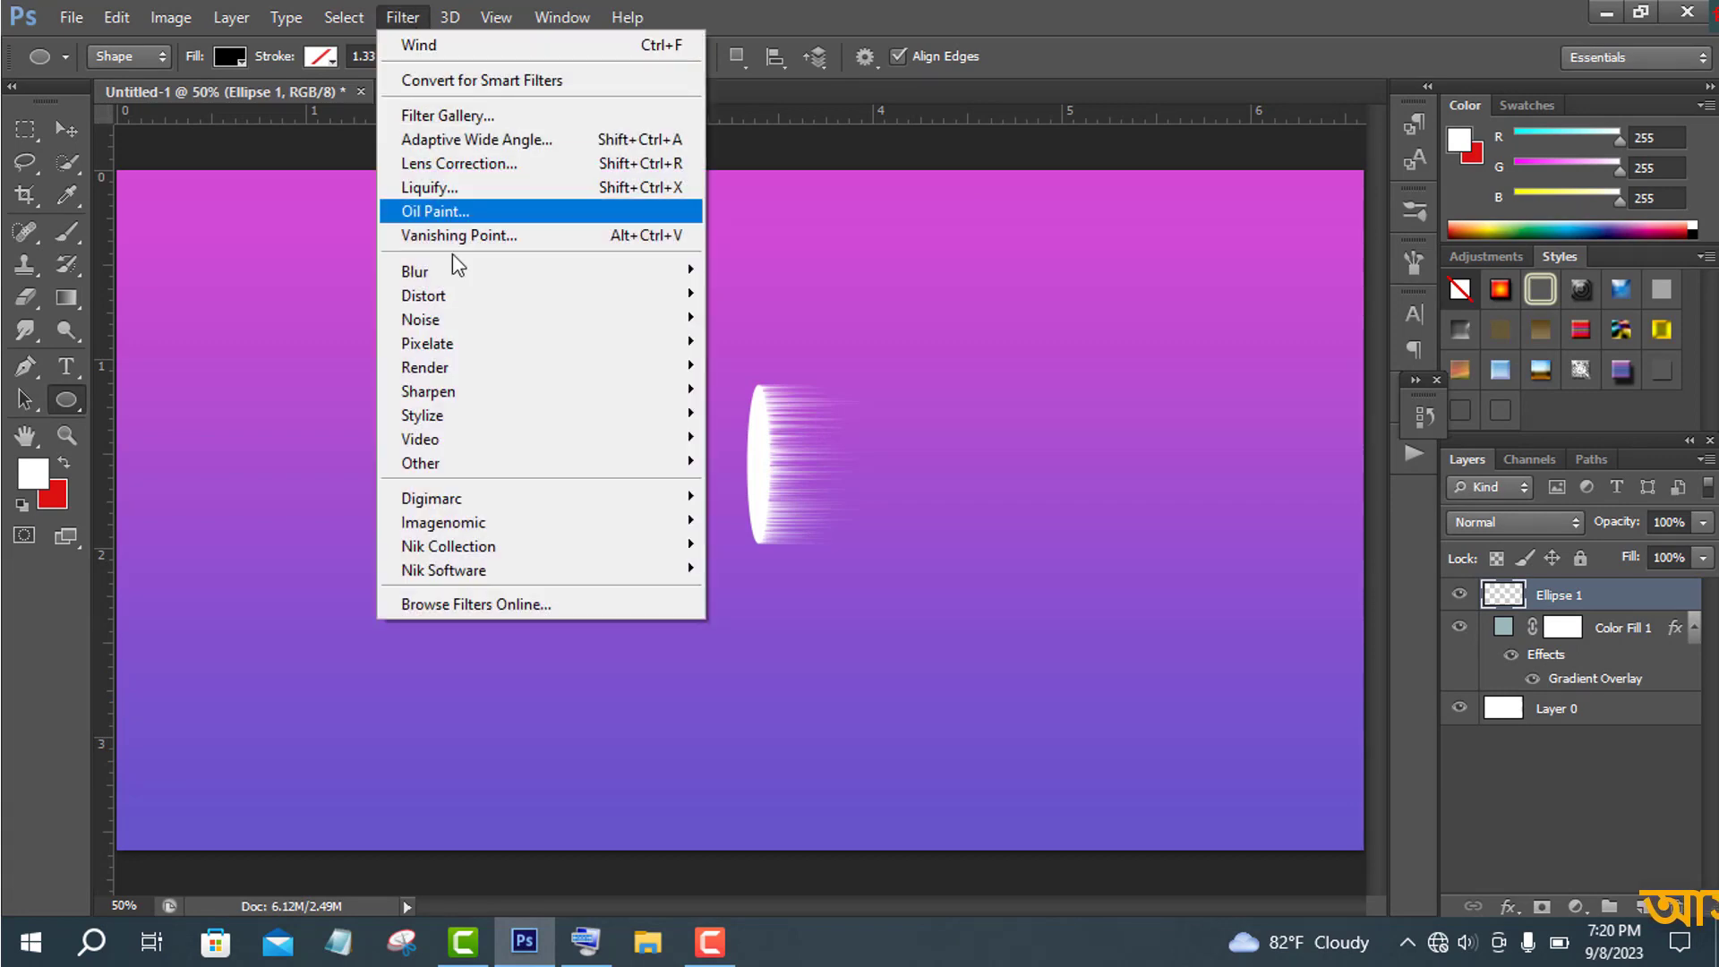
mouse_move(501, 421)
left_click(749, 582)
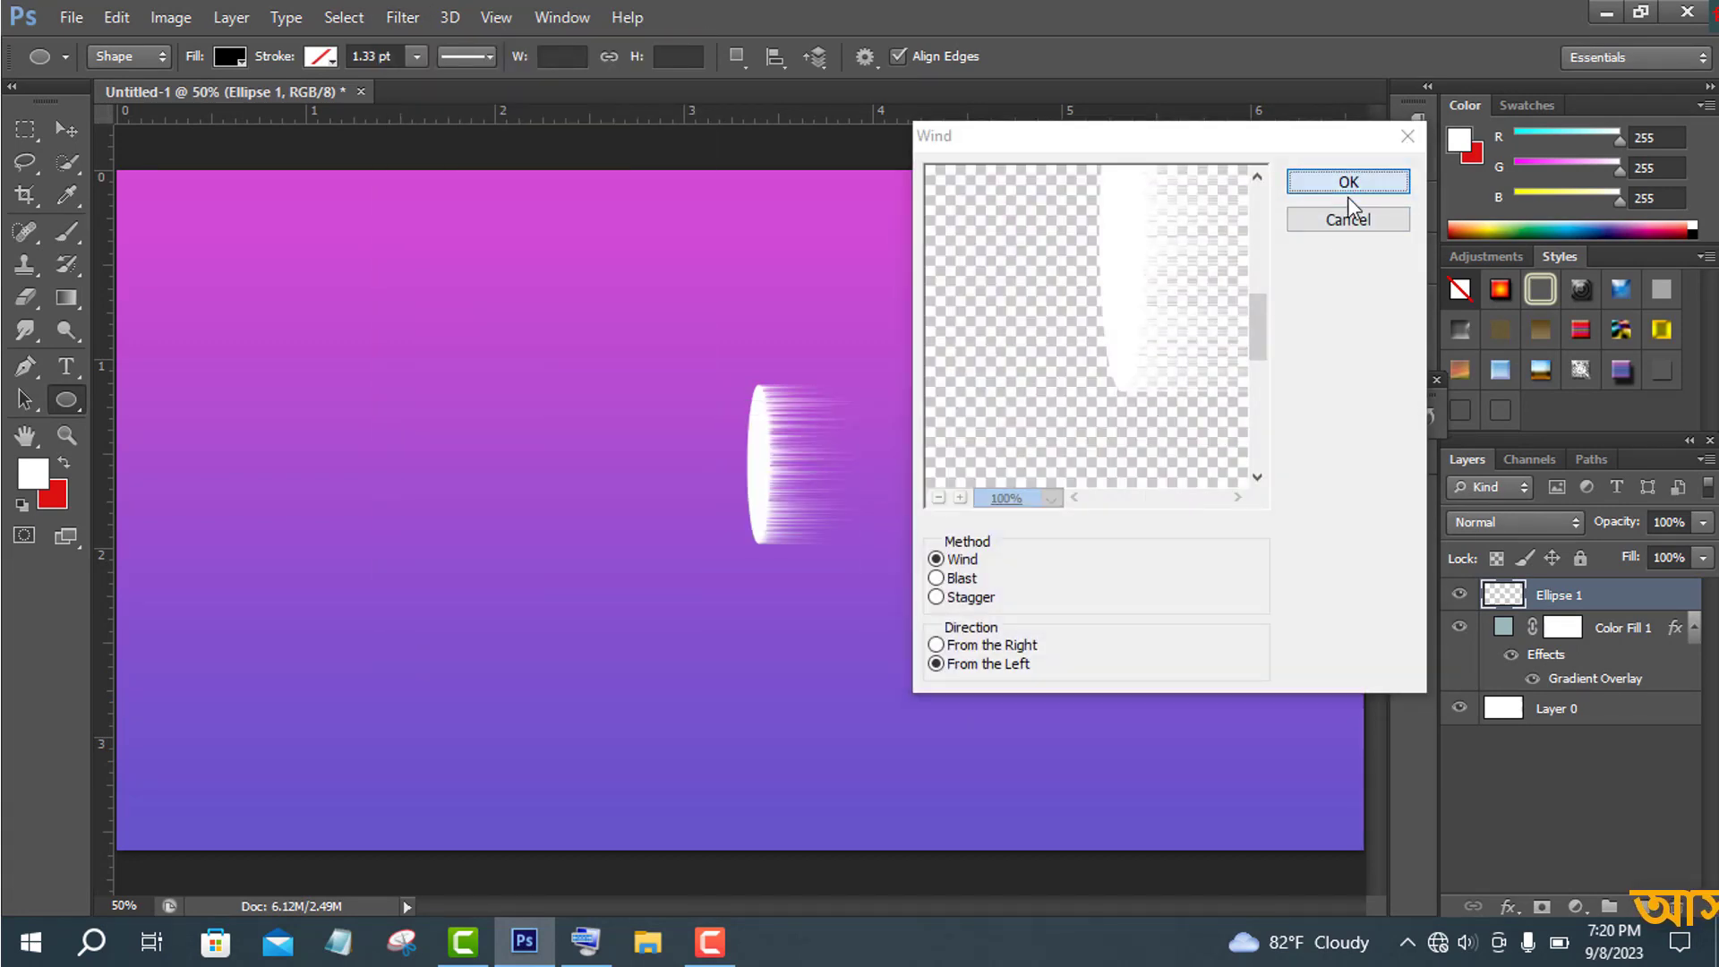
key("Return")
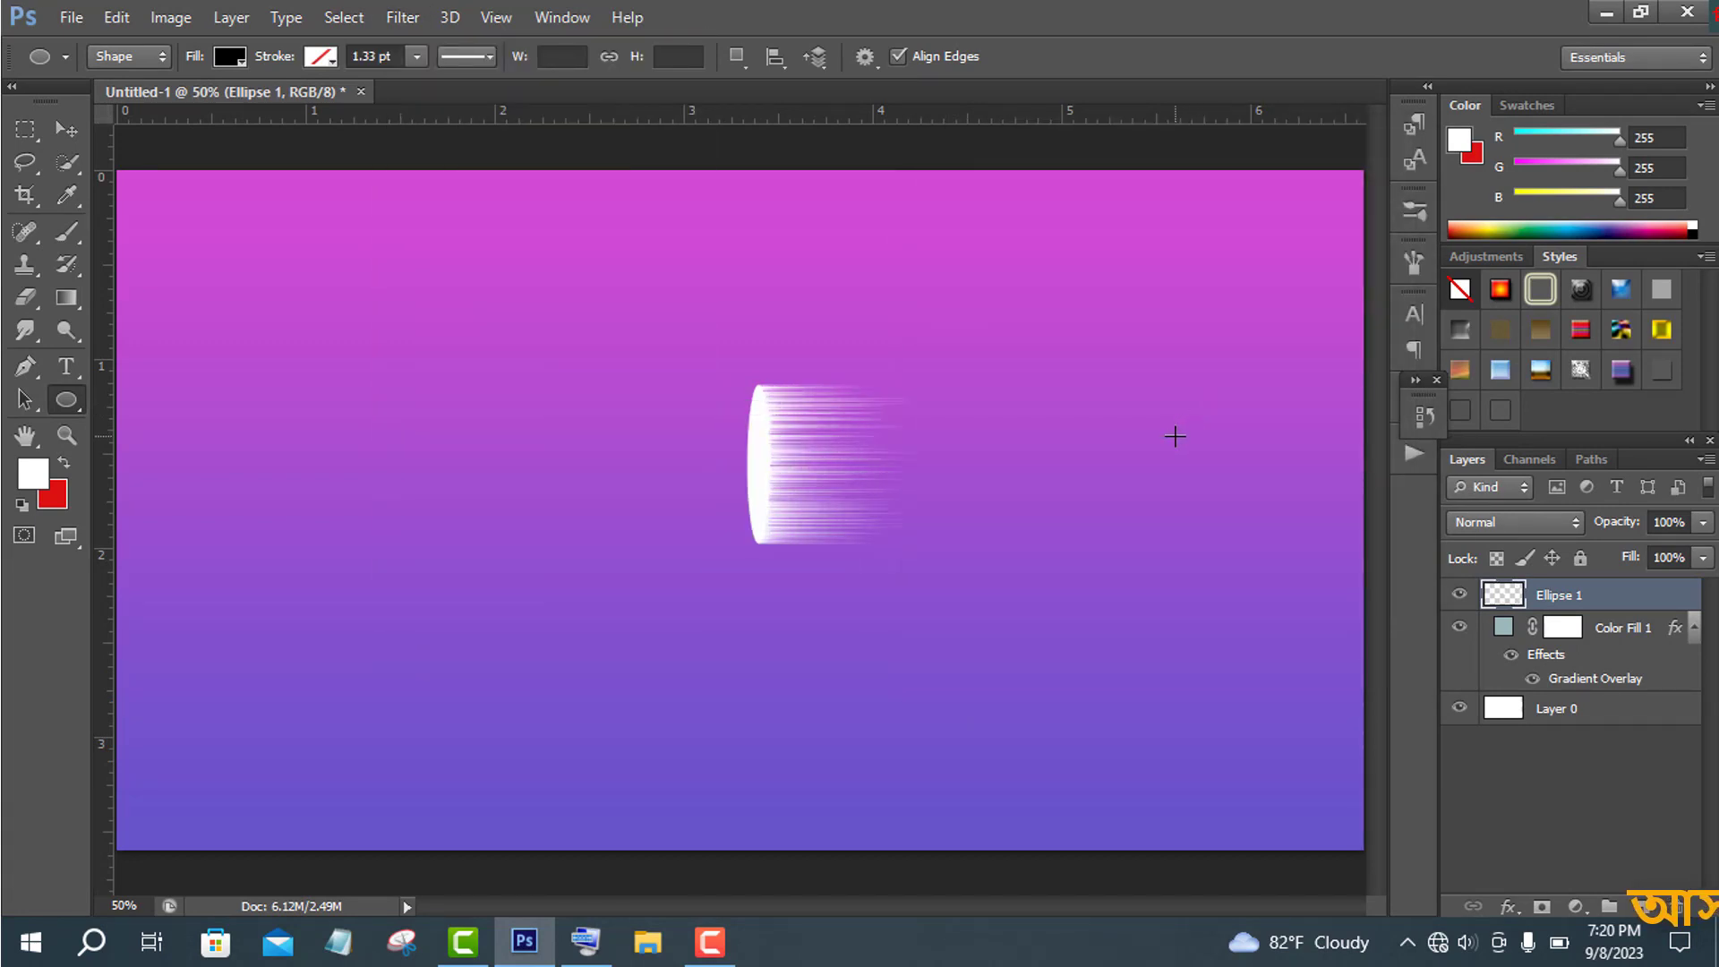
- Warp the streaked ellipse by pulling its corner and edge handles outward into a curved shape
left_click(68, 129)
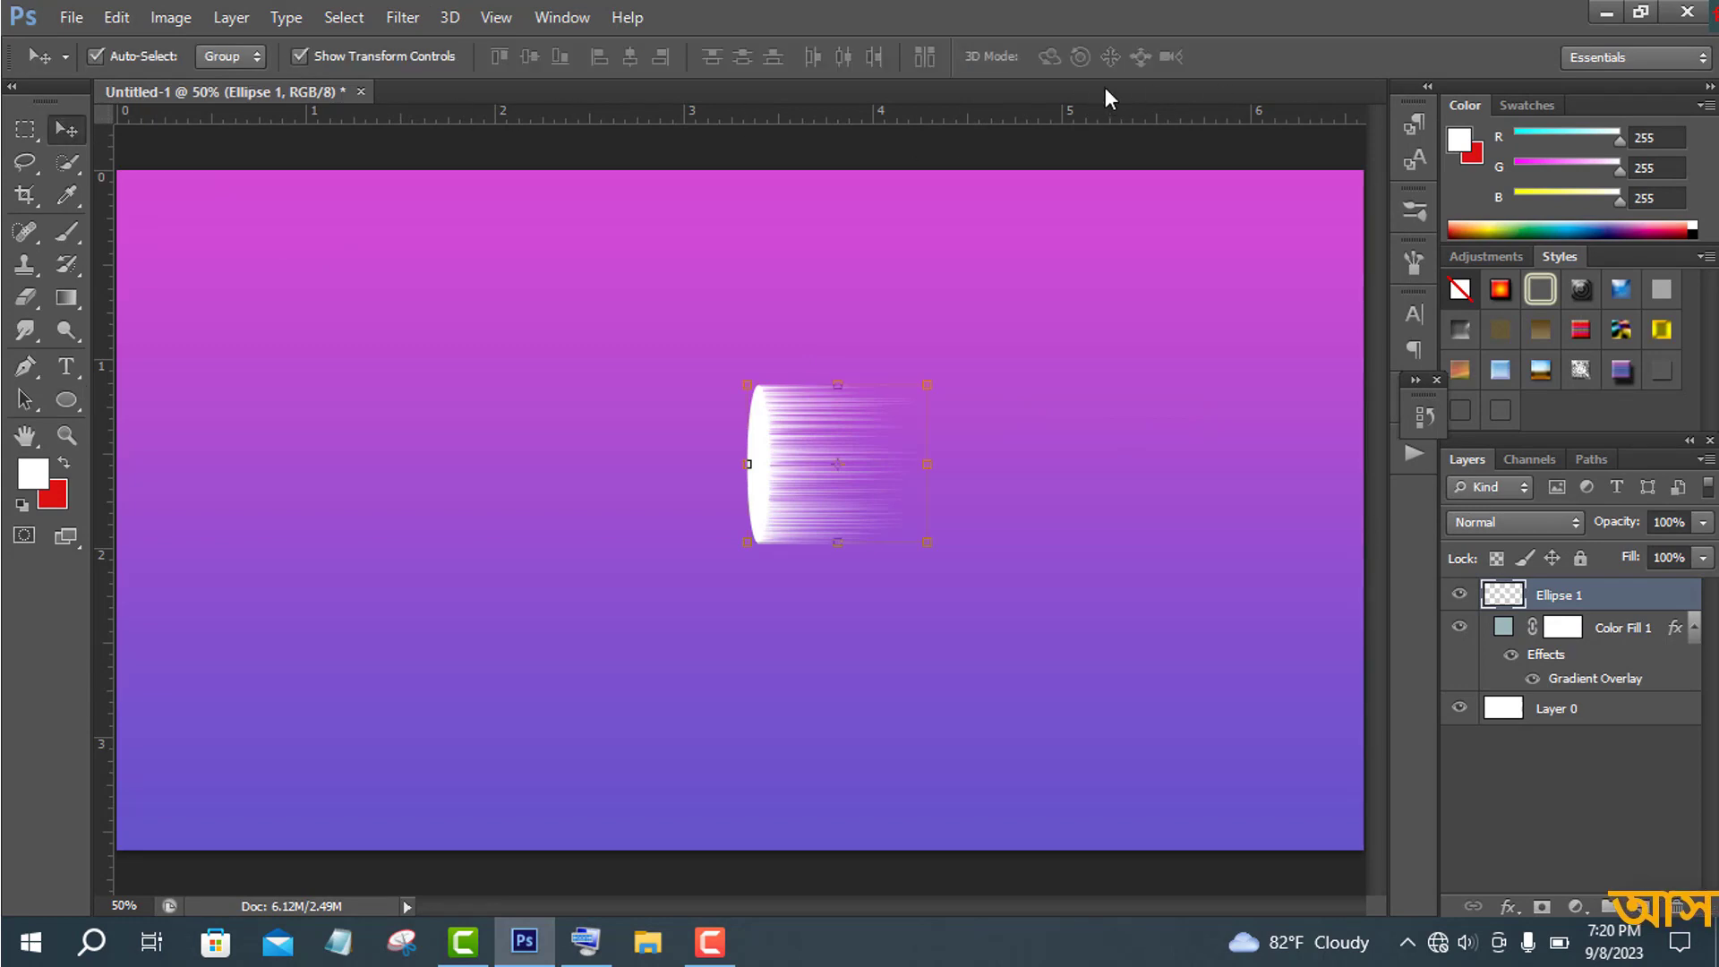
key("ctrl+t")
left_click(1190, 55)
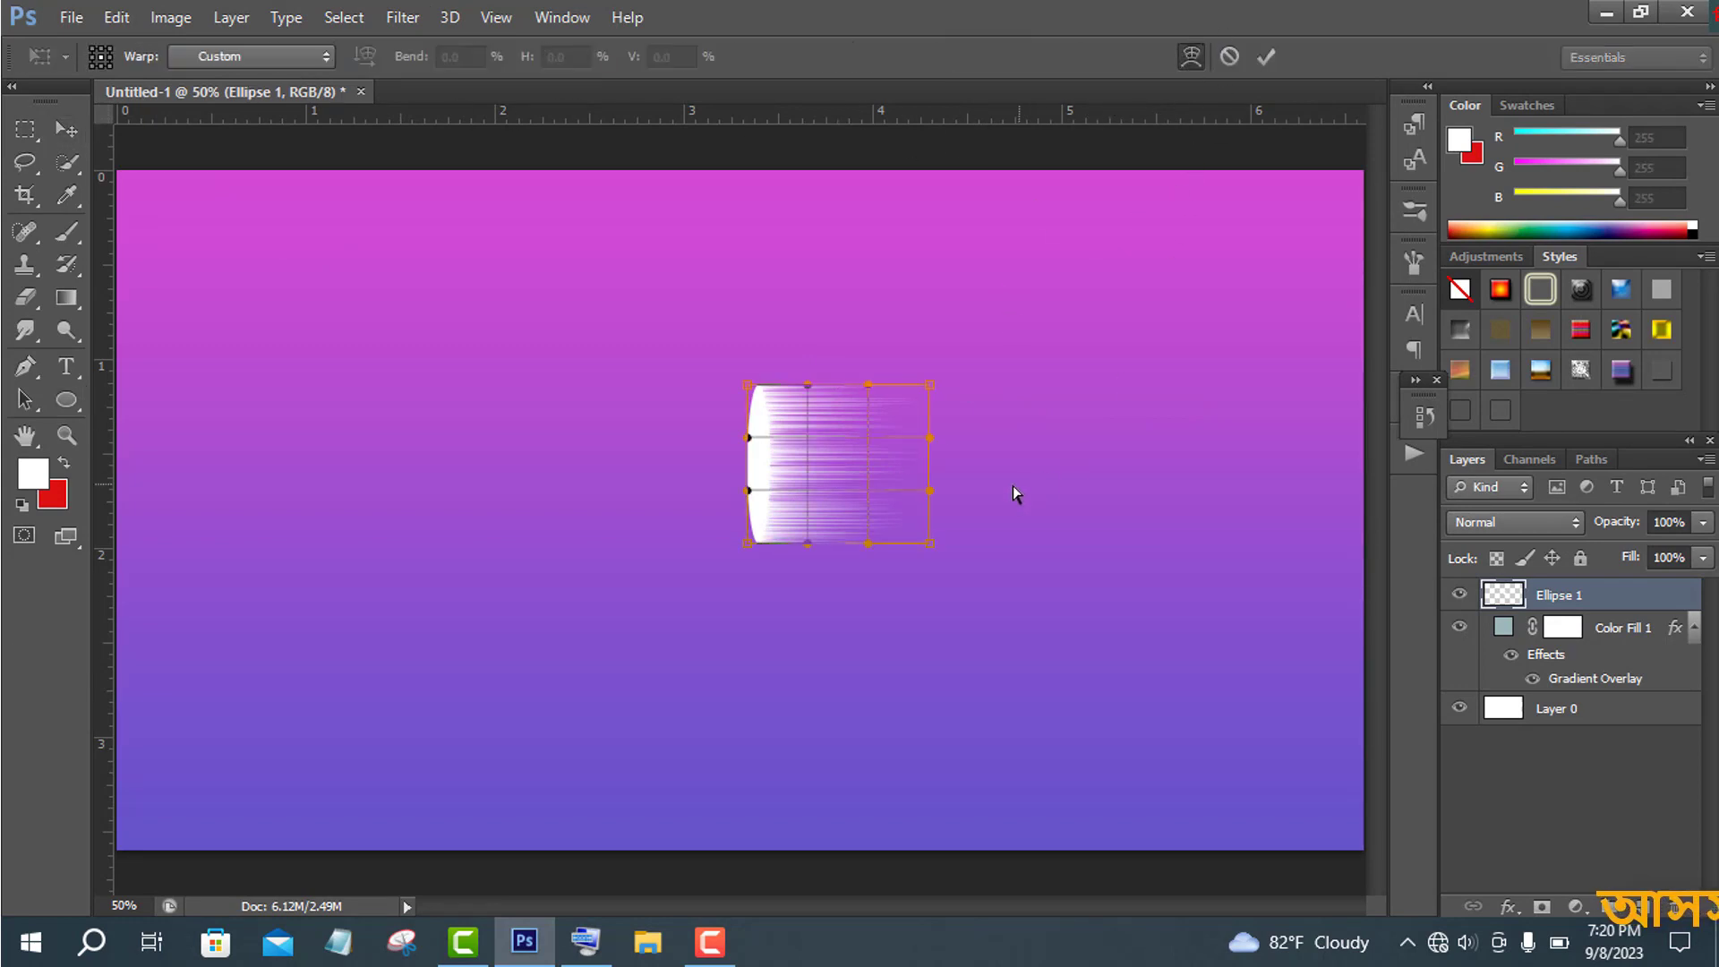
left_click_drag(748, 495, 667, 349)
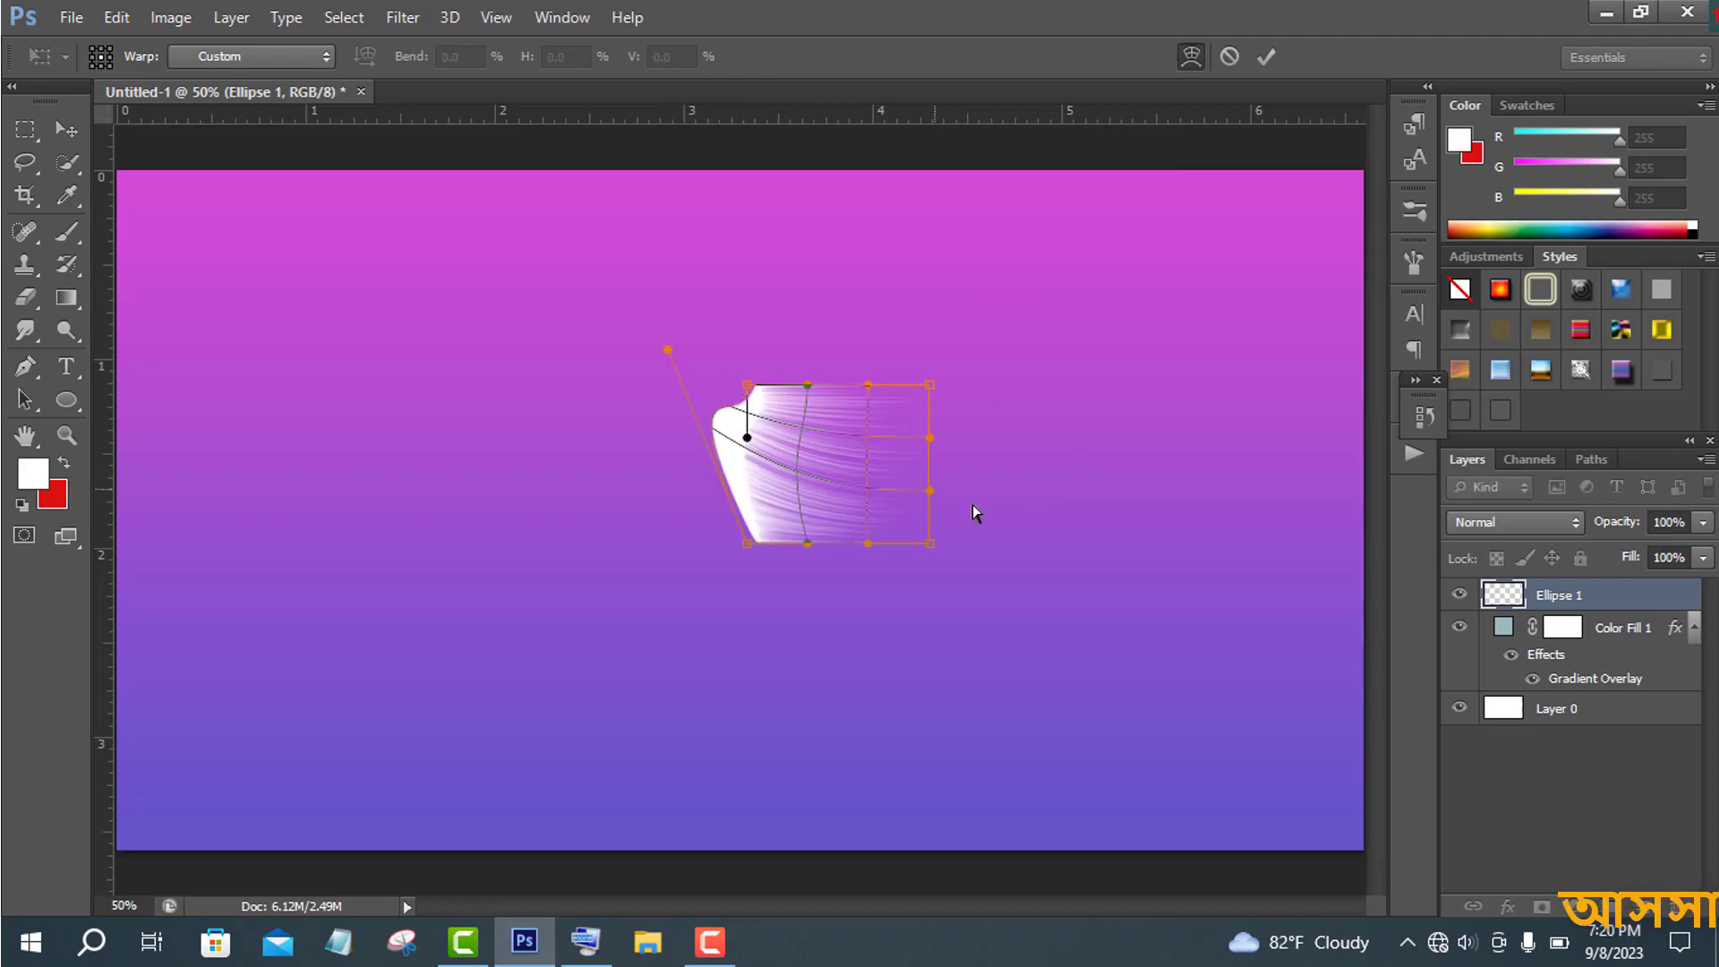
left_click_drag(932, 493, 1177, 240)
left_click_drag(928, 437, 1012, 870)
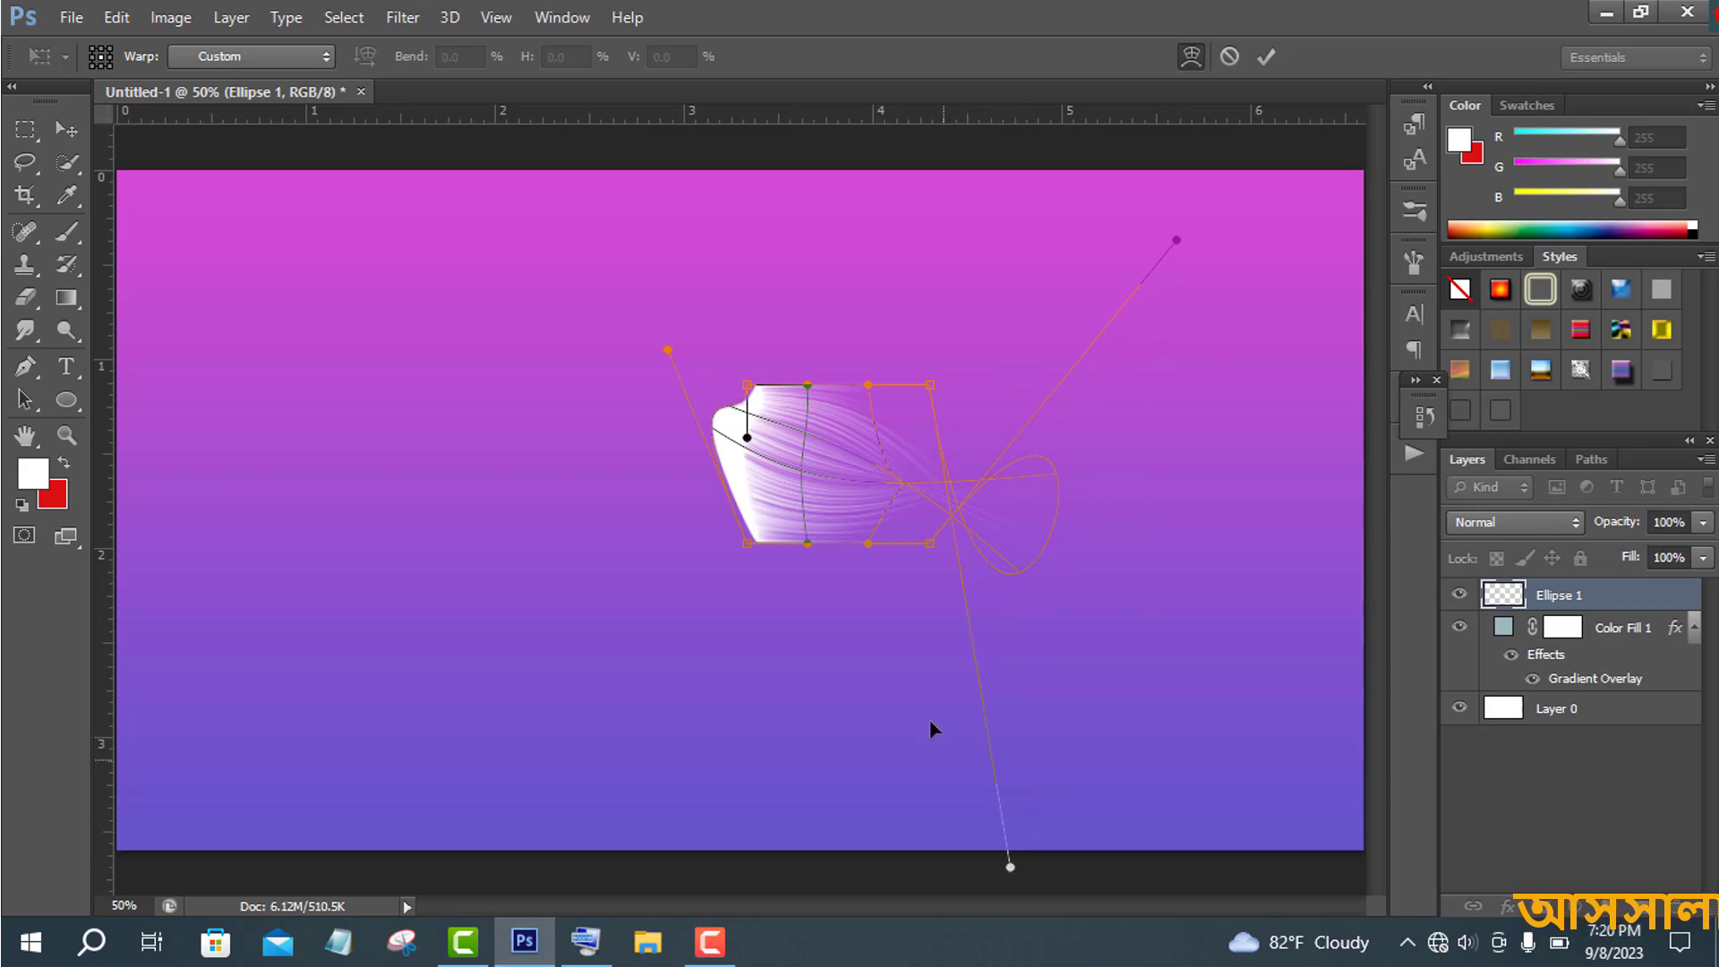
left_click_drag(868, 544, 922, 454)
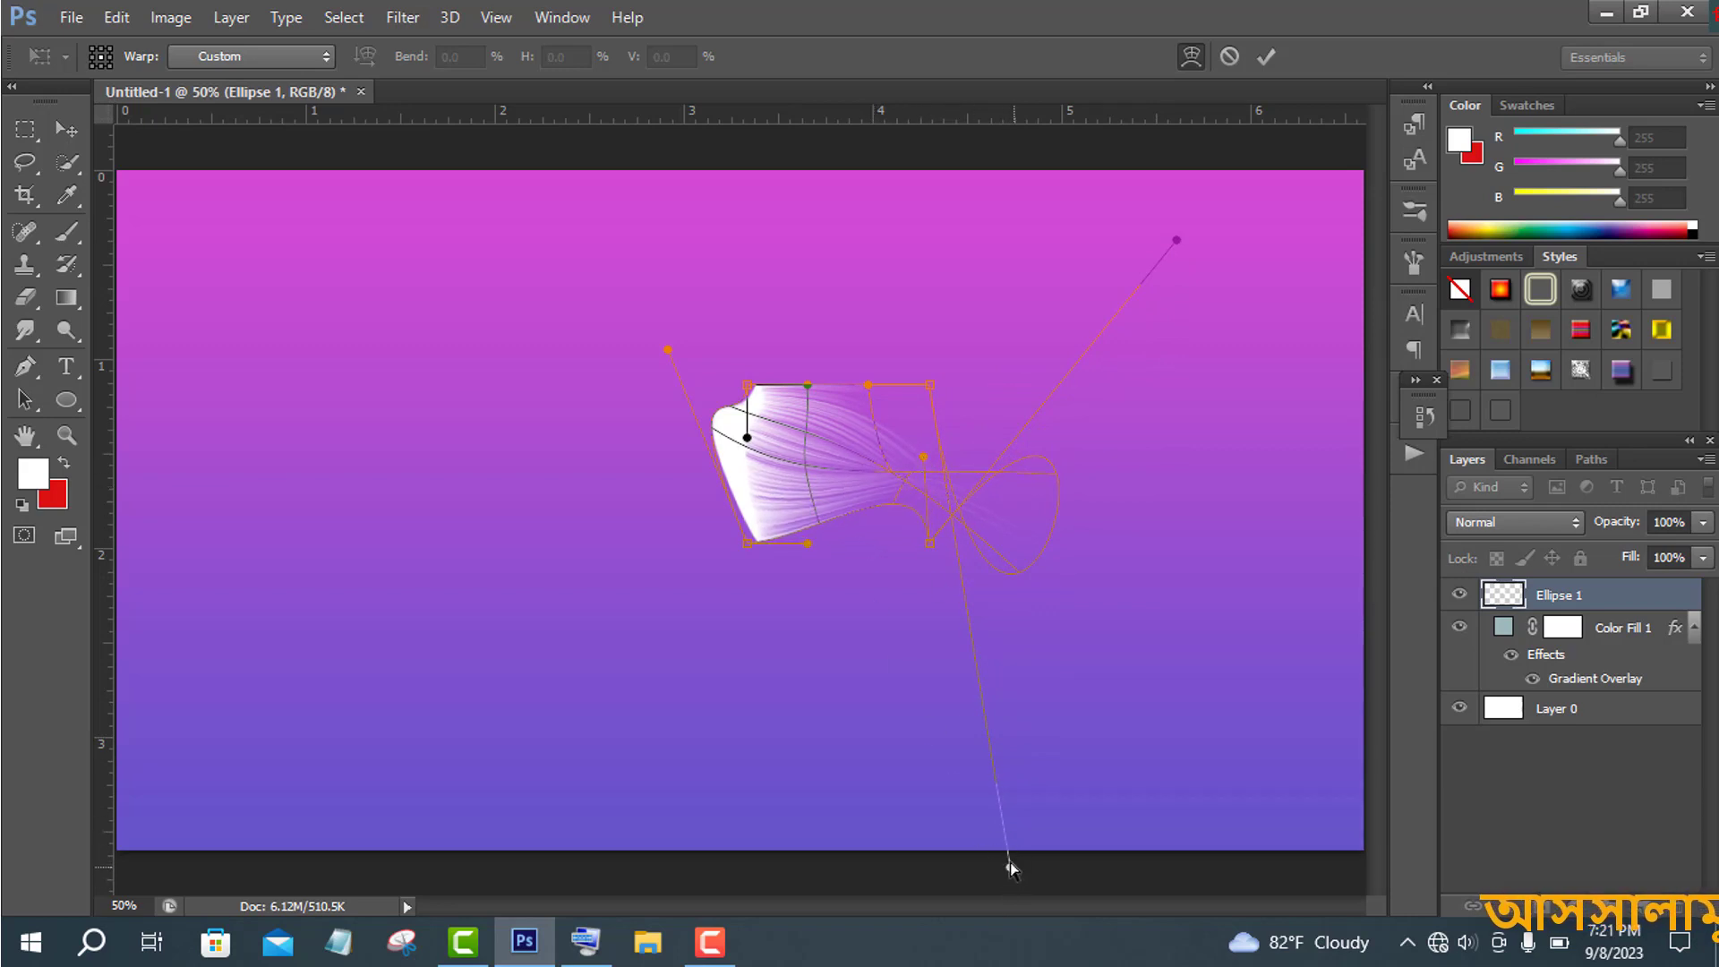
- Refine the warp handles into a curled feather-like shape and commit the transform
left_click_drag(1009, 864, 830, 728)
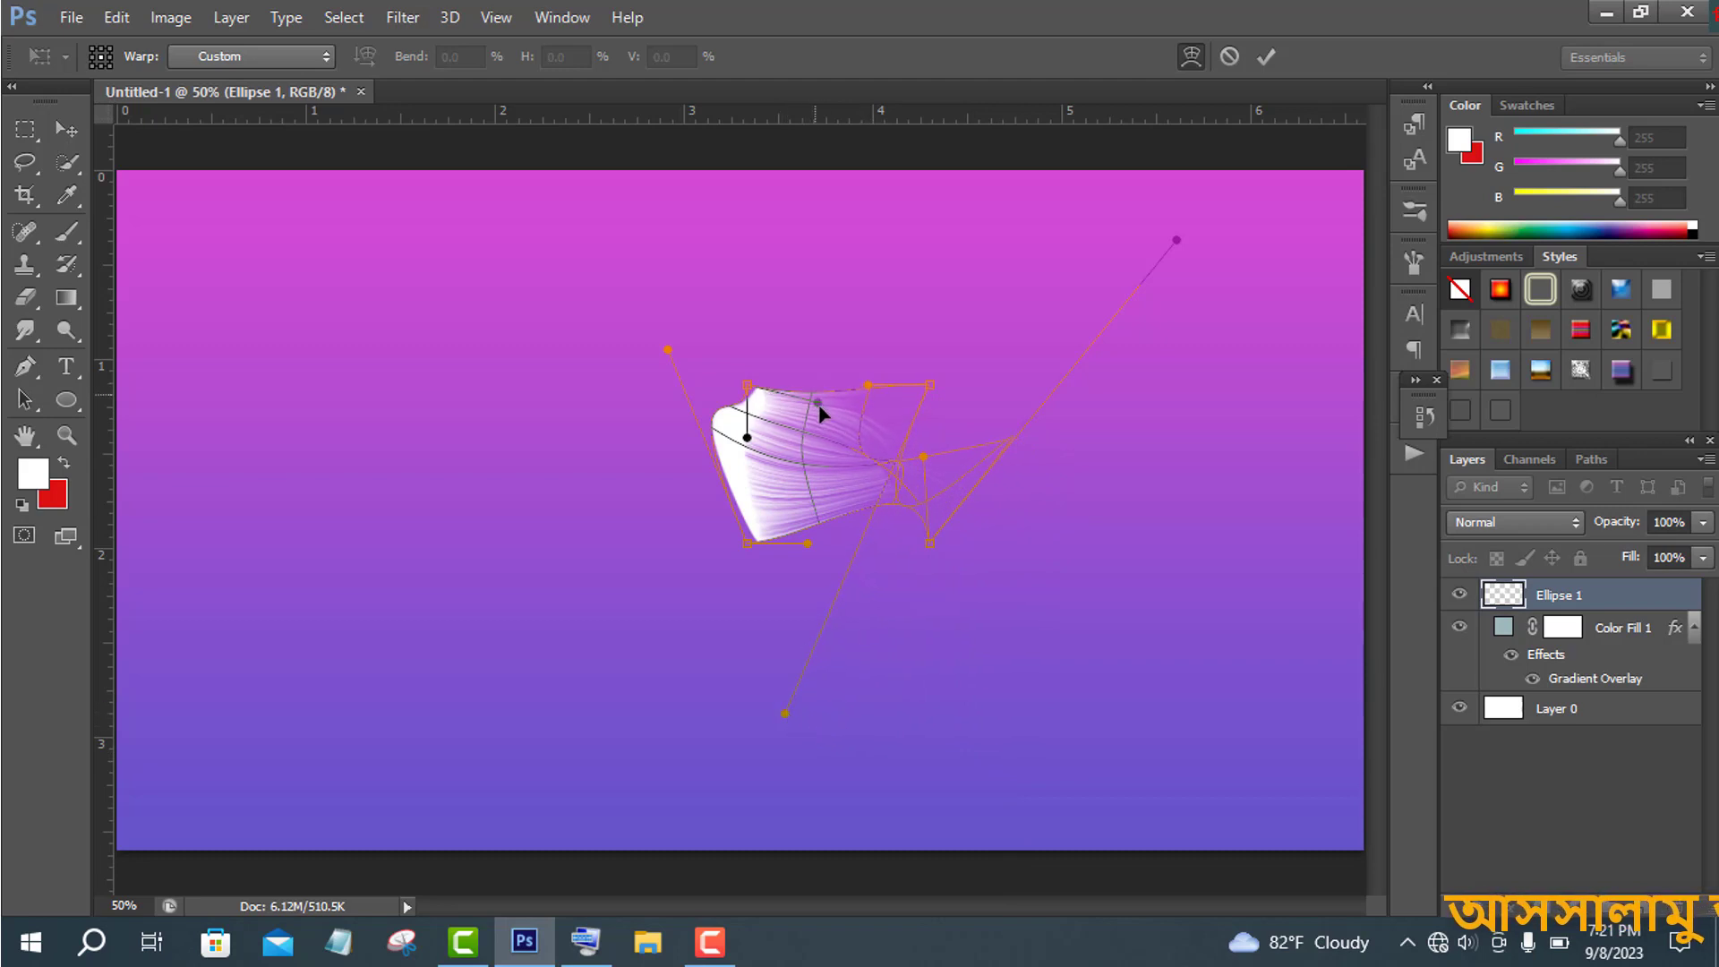
left_click_drag(819, 409, 800, 475)
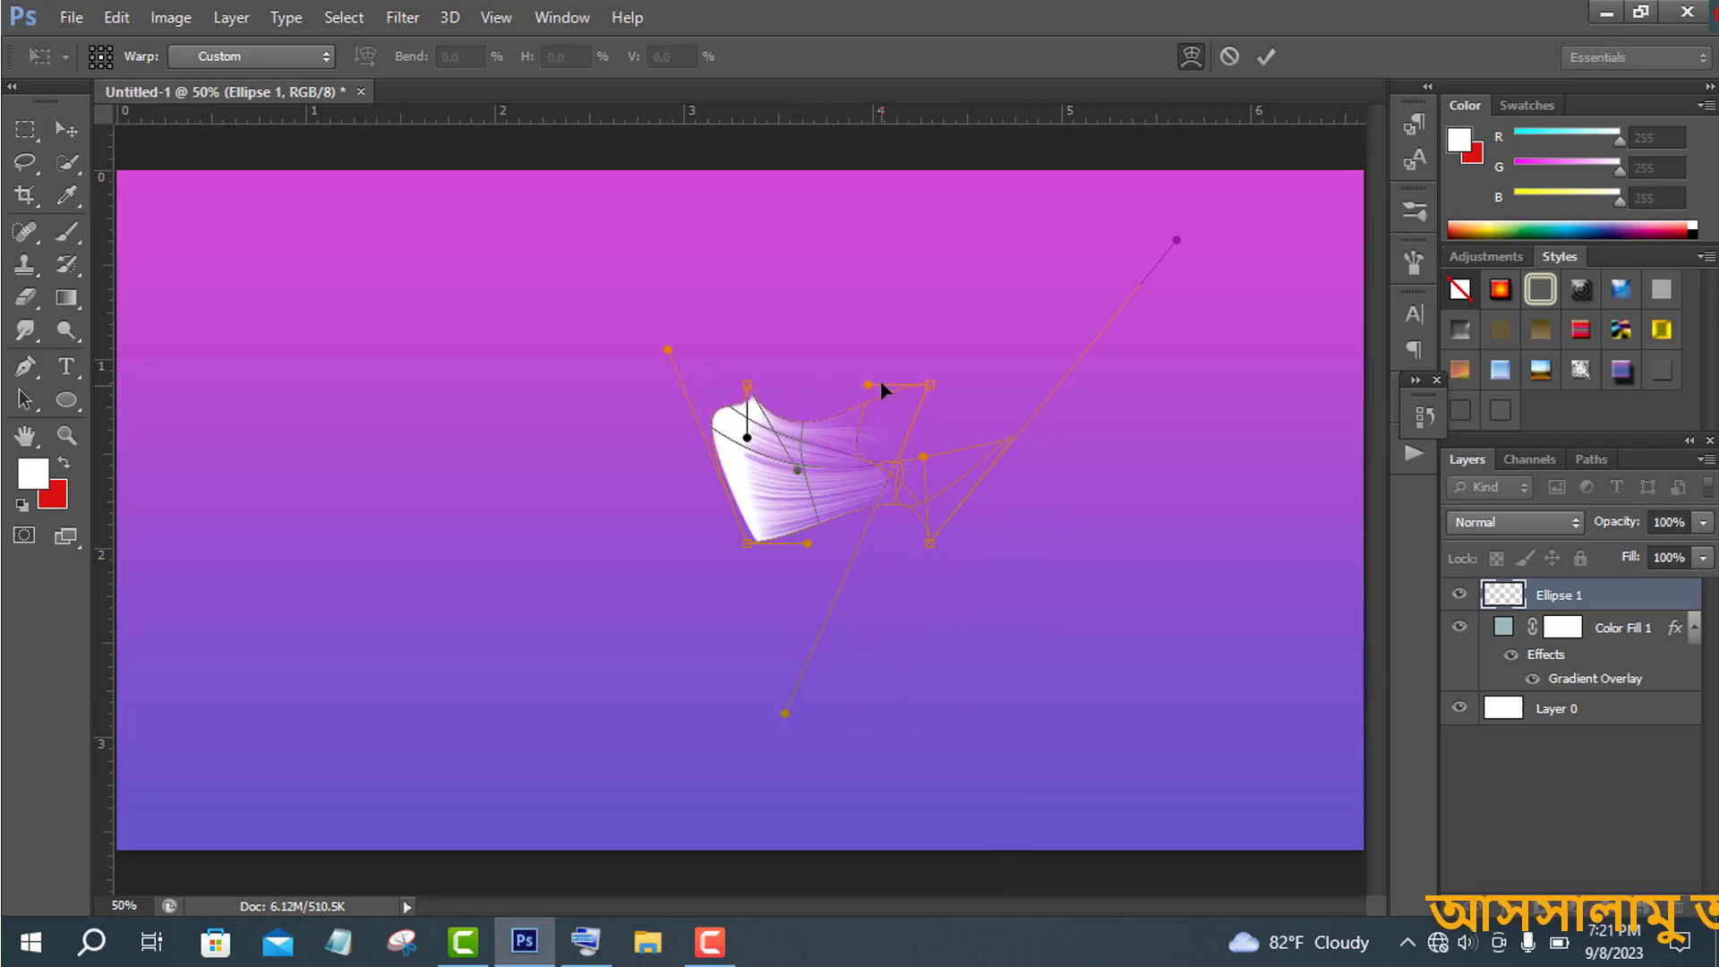
left_click_drag(866, 389, 845, 345)
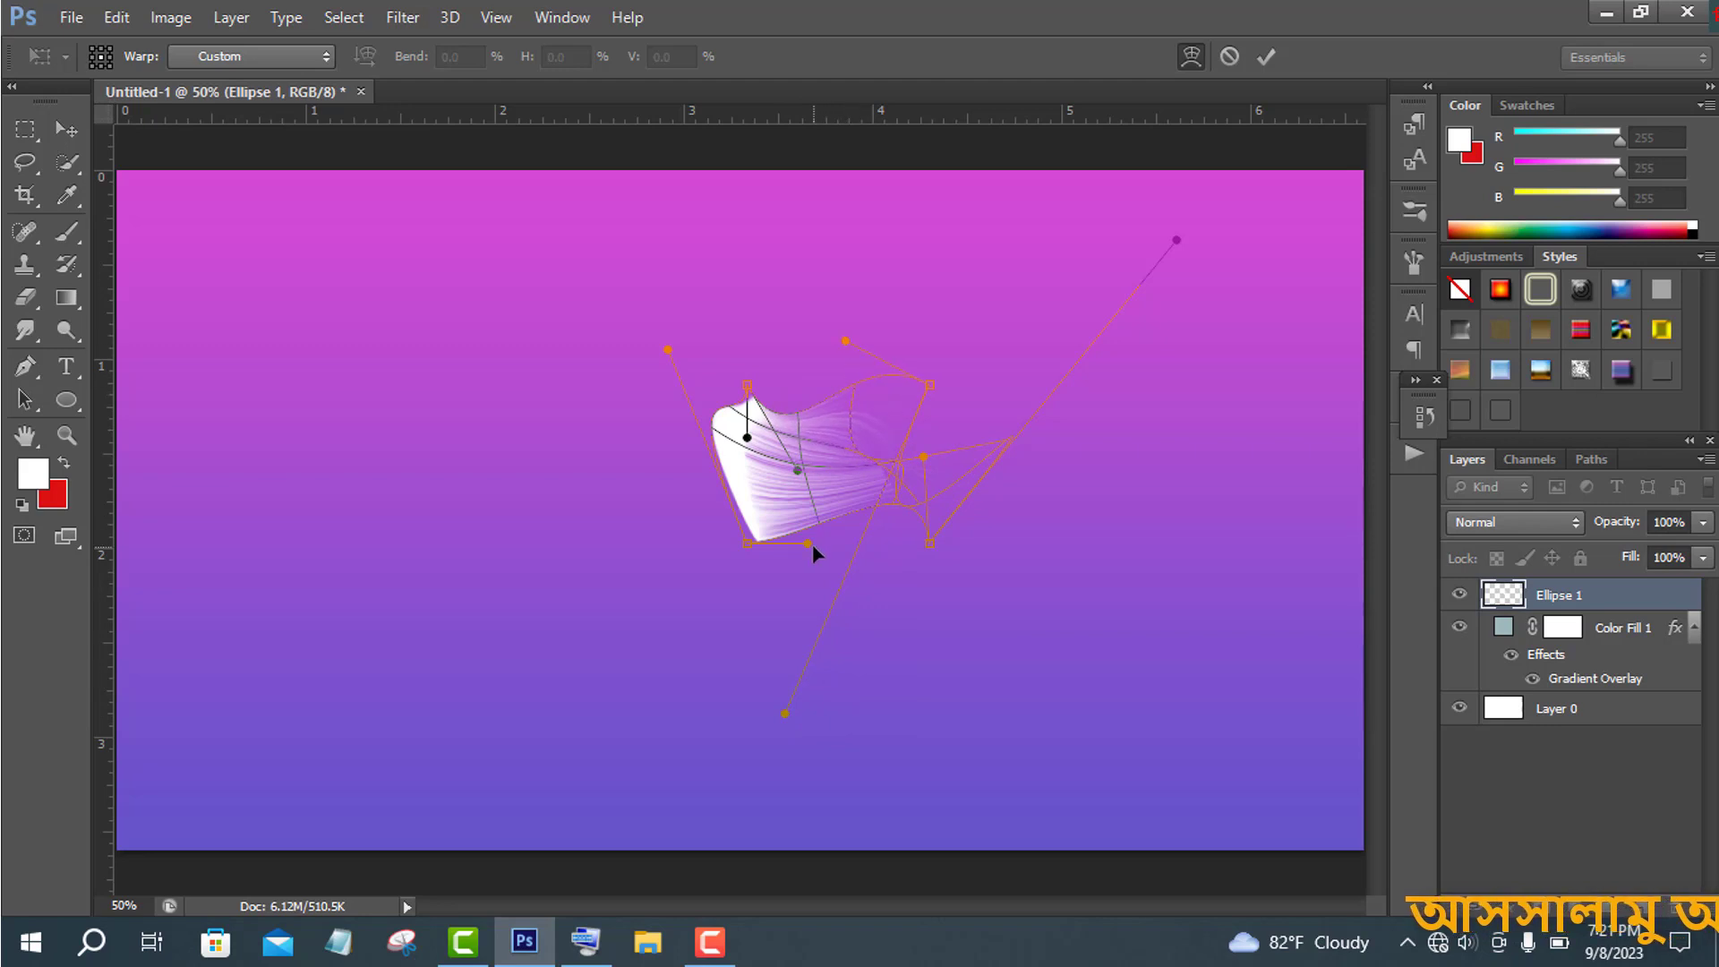
left_click_drag(808, 544, 801, 474)
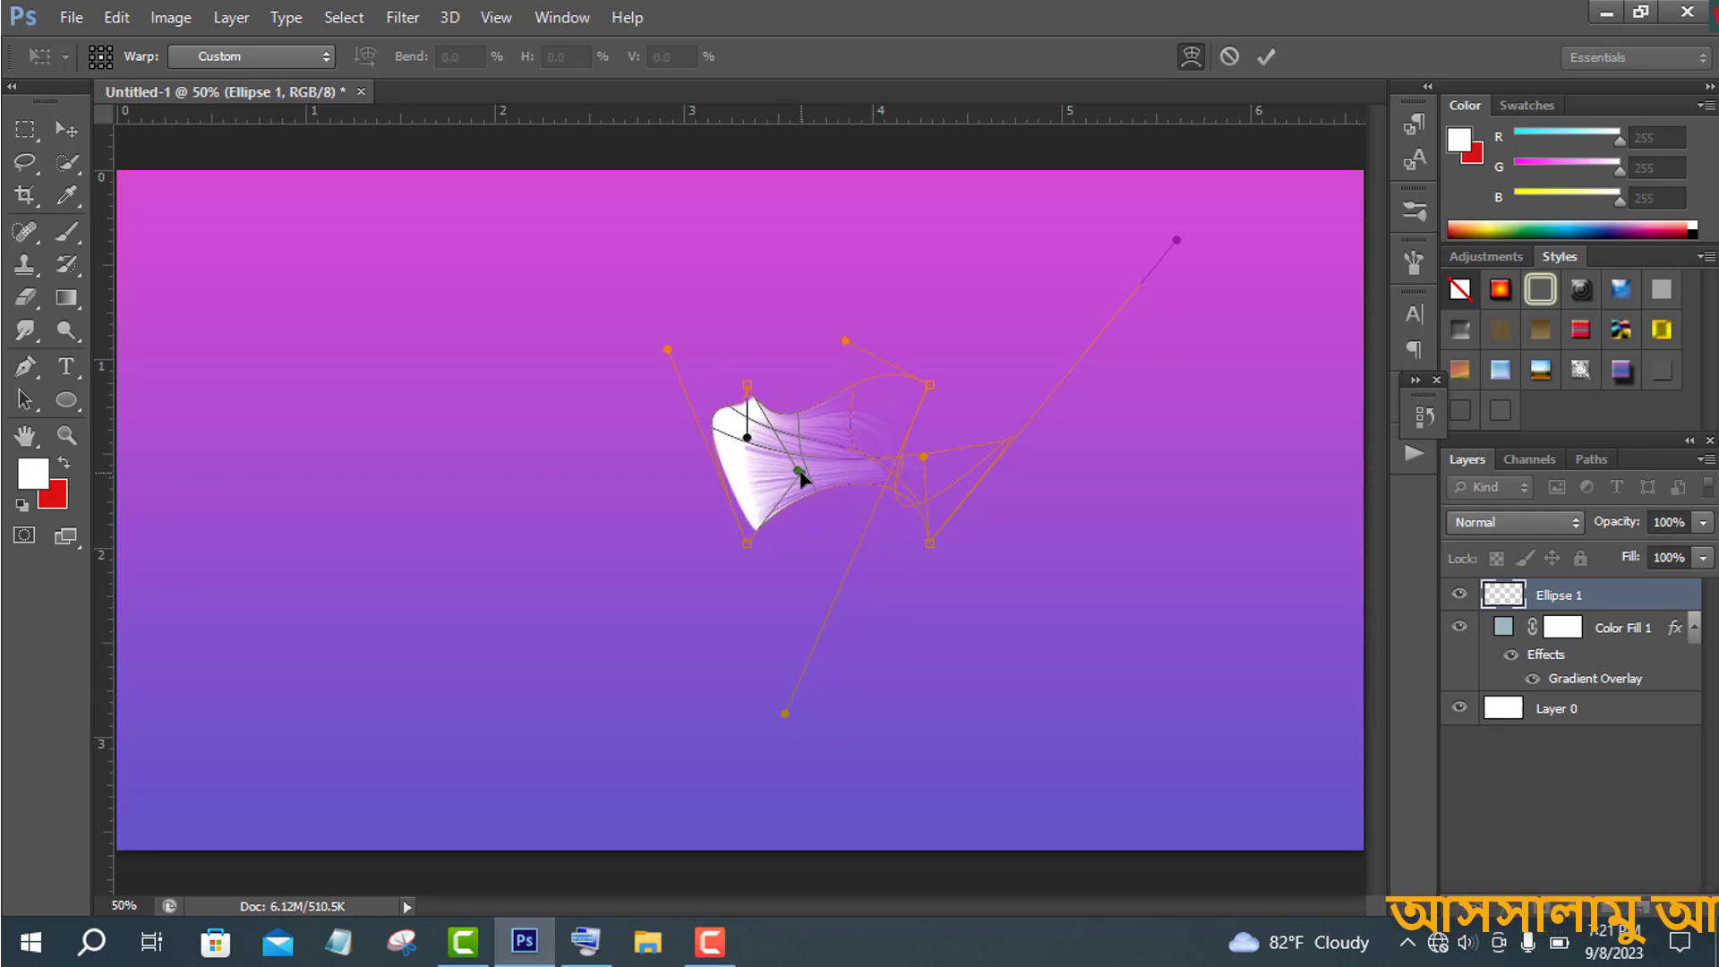
left_click_drag(849, 338, 812, 322)
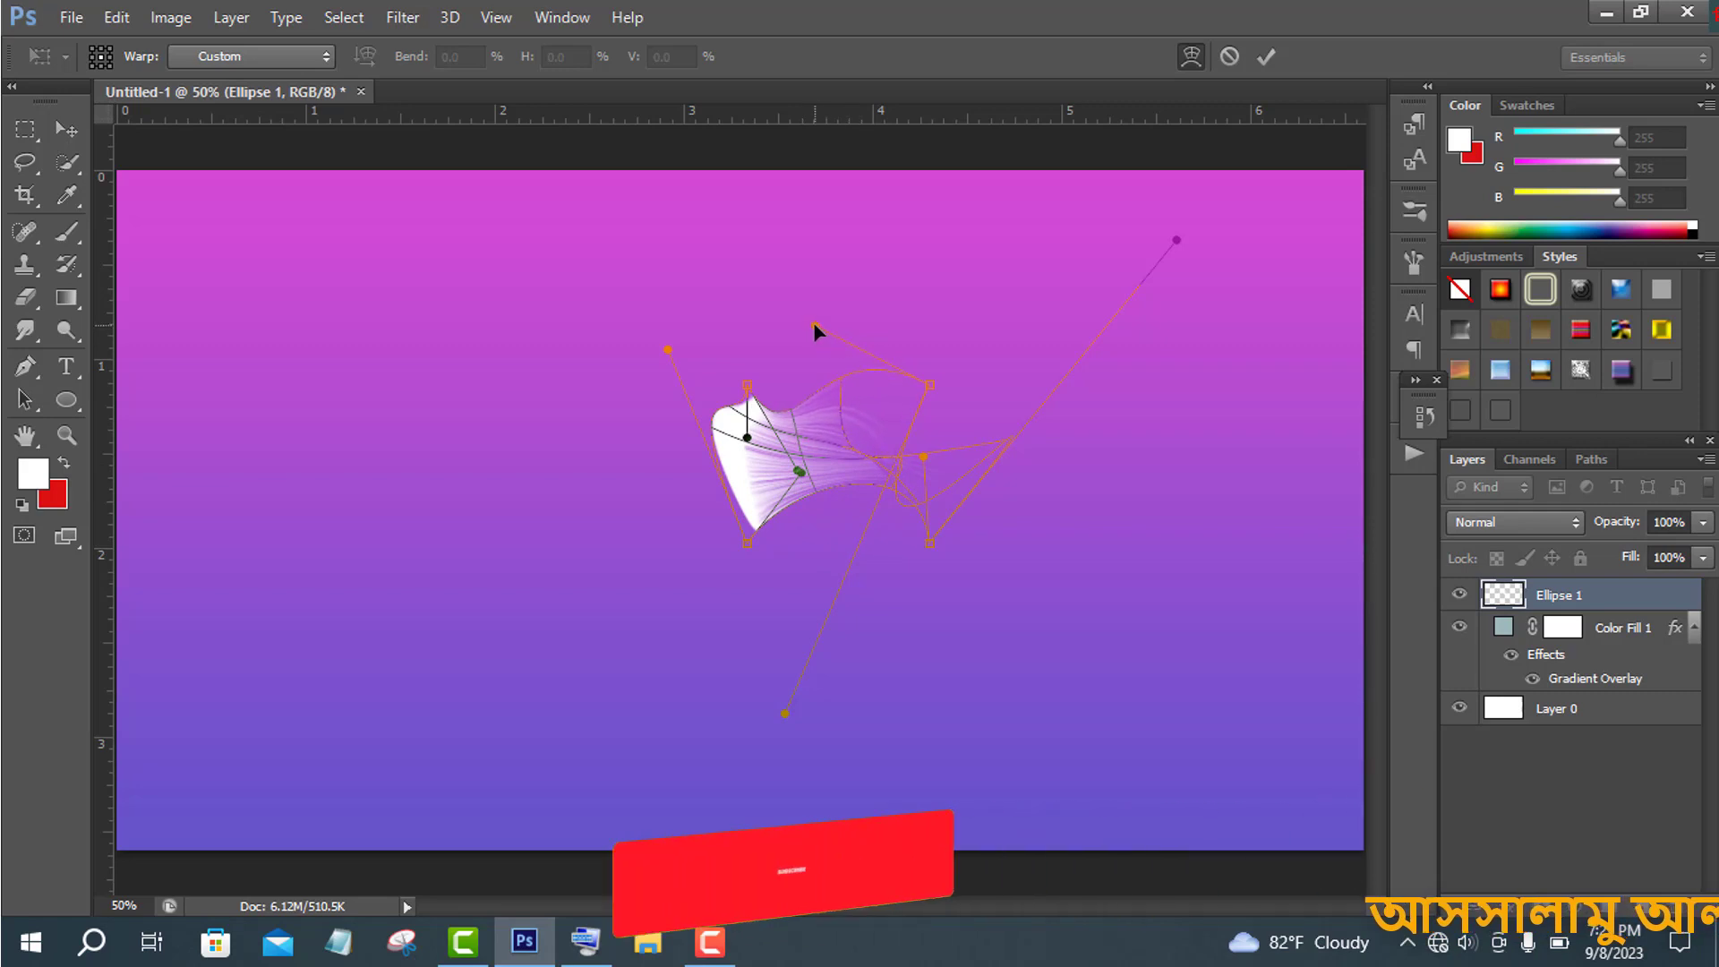
left_click_drag(799, 472, 806, 561)
left_click_drag(809, 454, 874, 403)
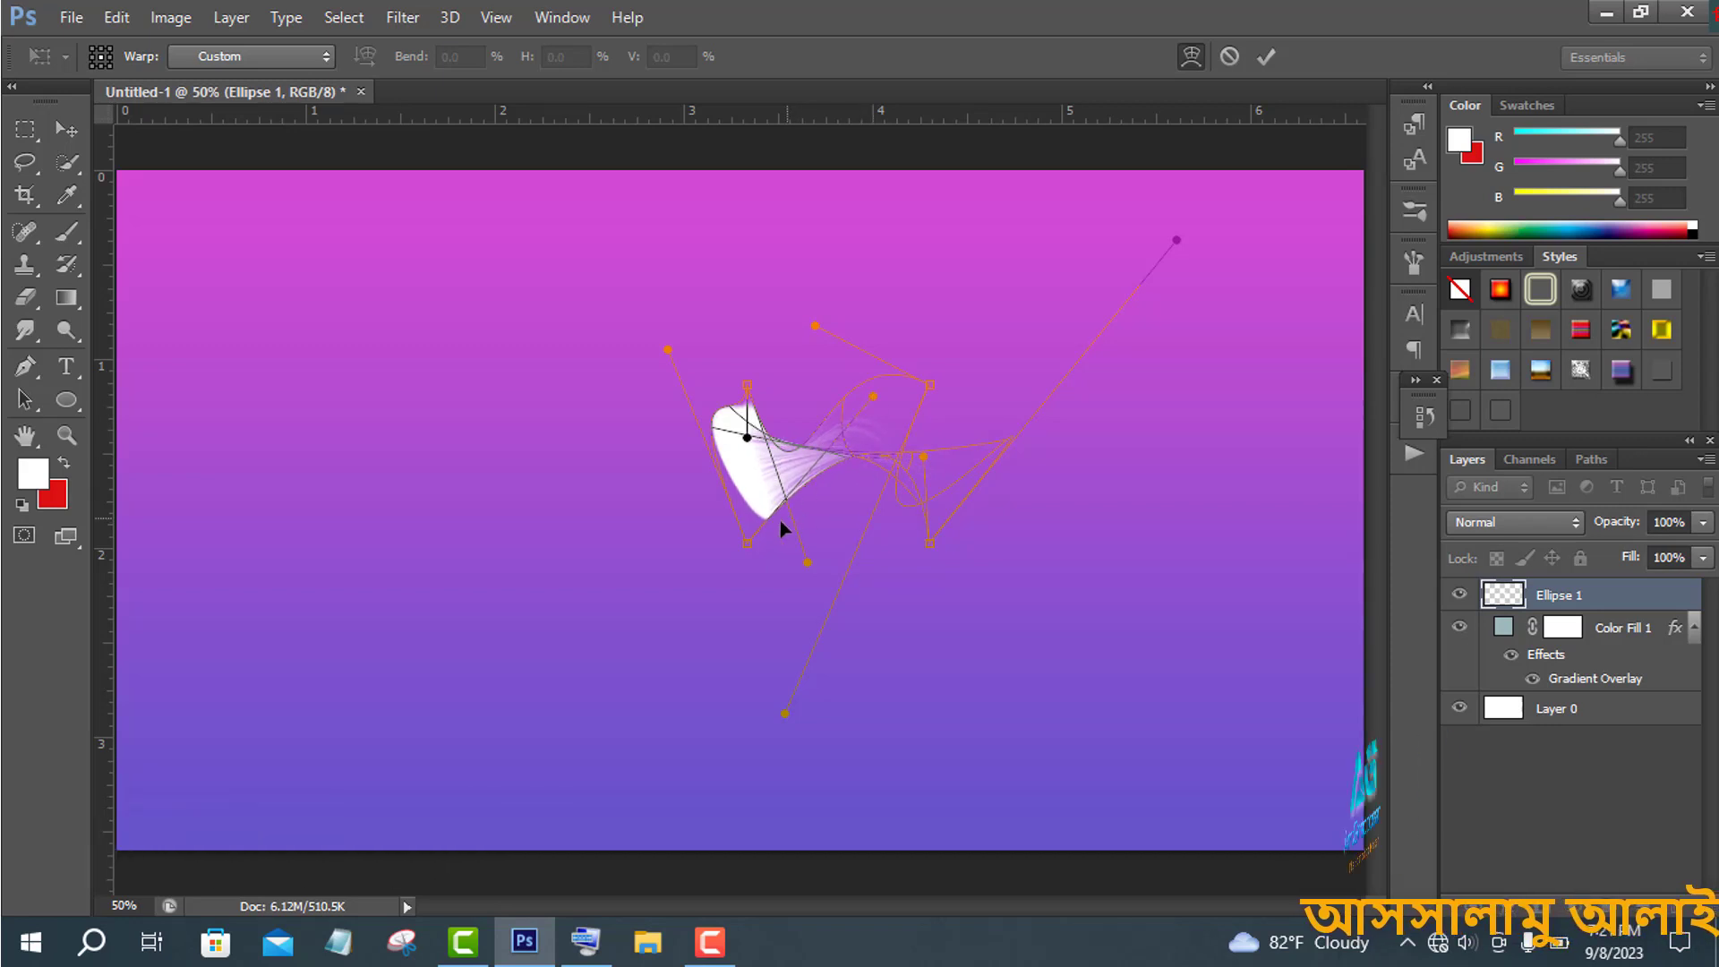
left_click_drag(669, 348, 647, 408)
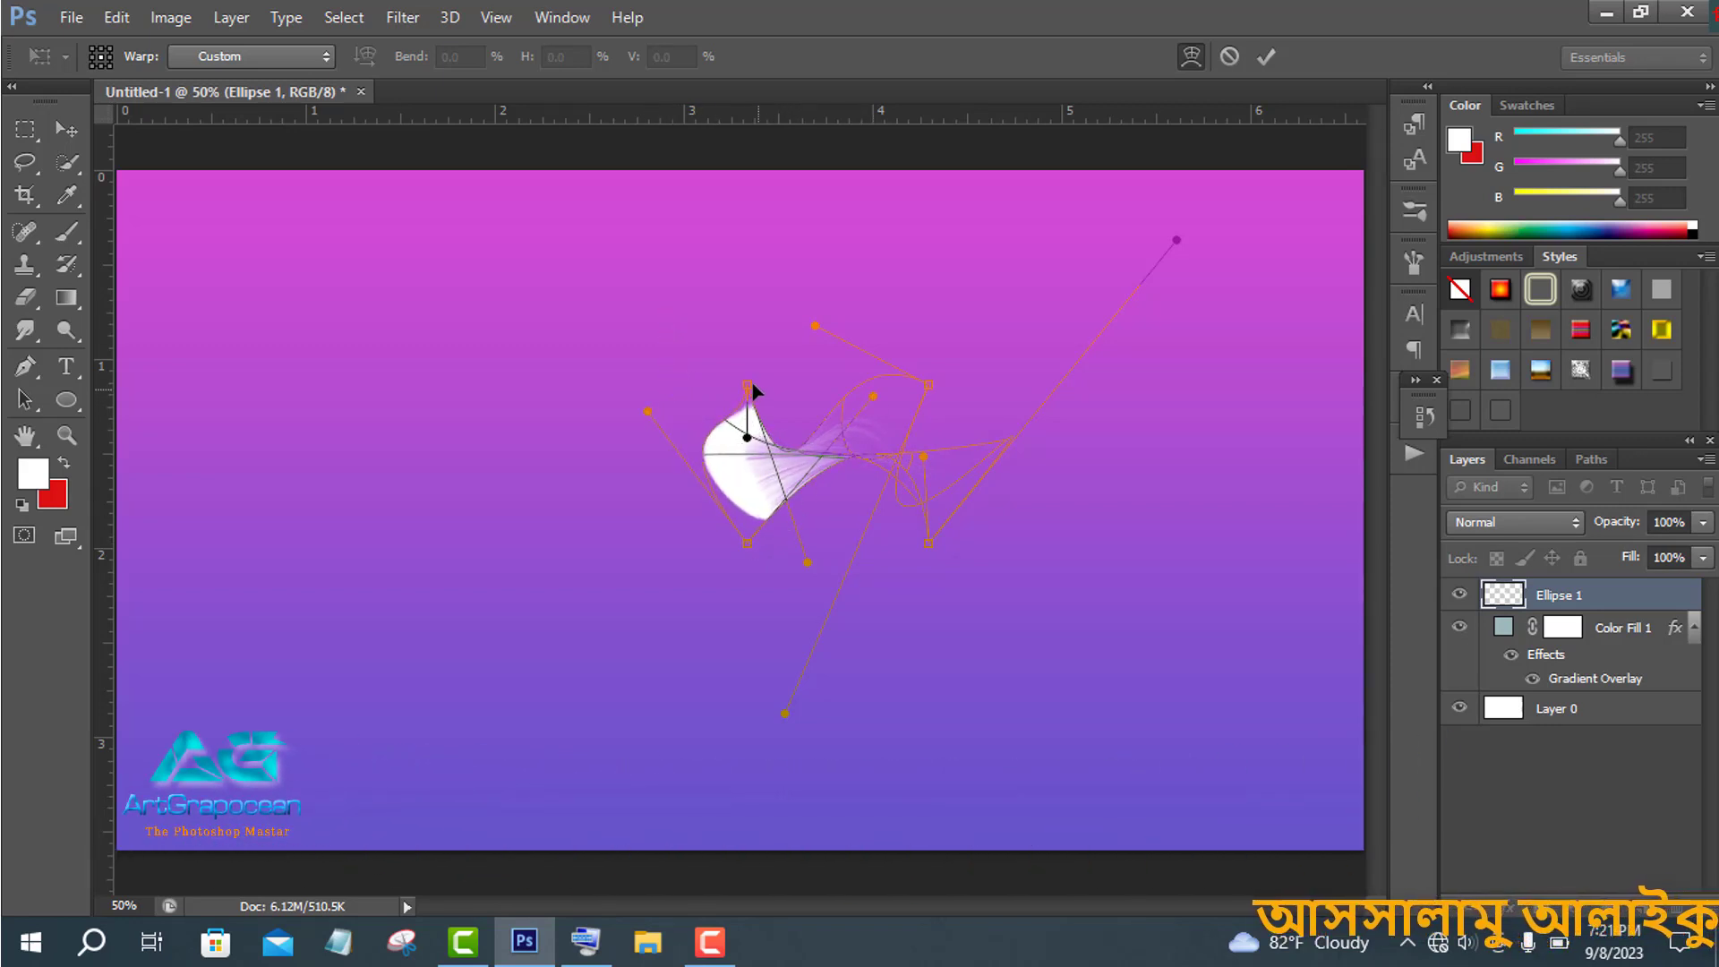
left_click_drag(752, 436, 745, 491)
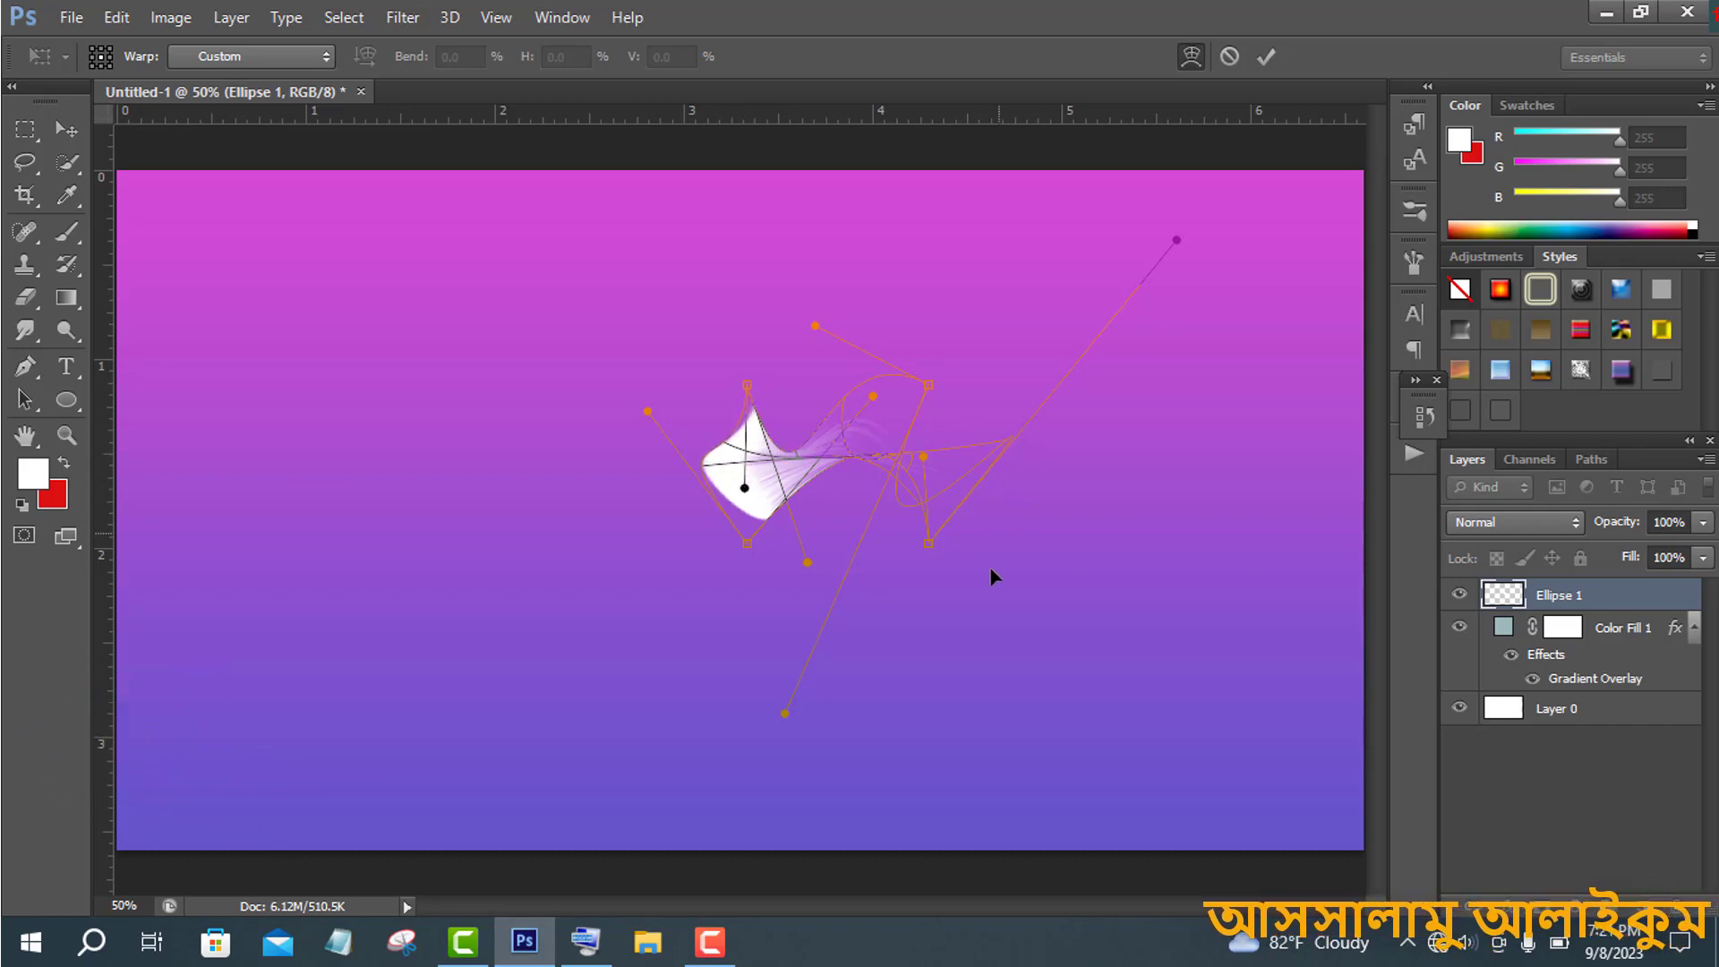
left_click_drag(914, 460, 879, 448)
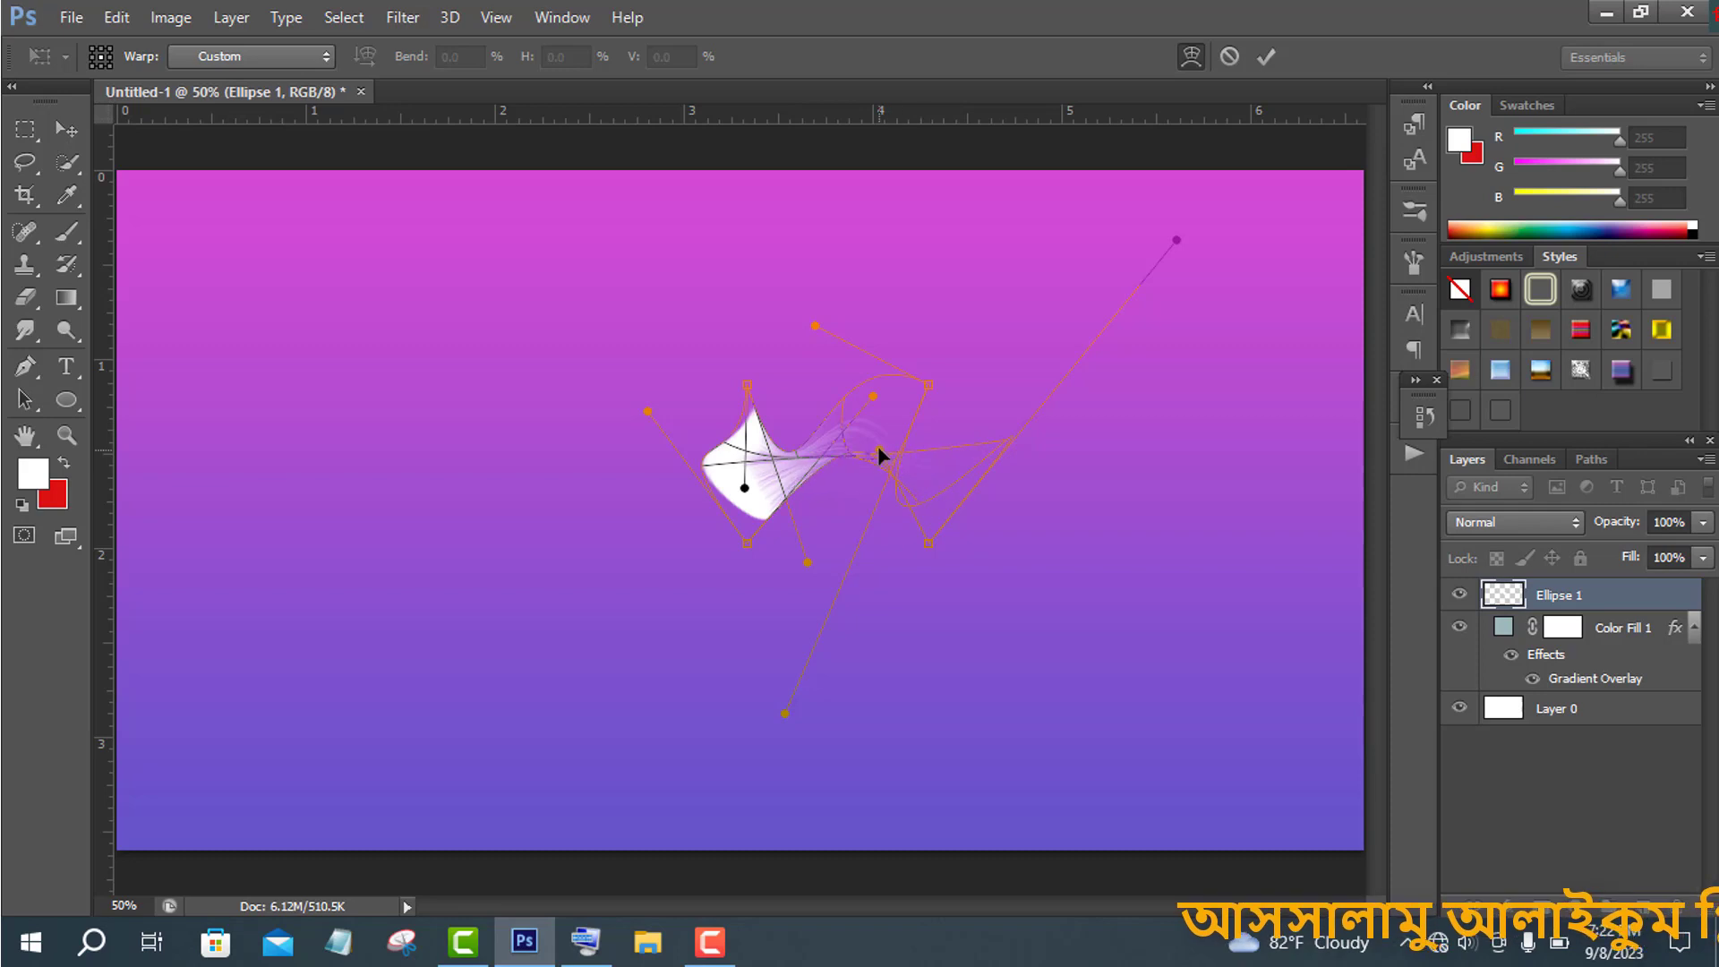
left_click_drag(1177, 240, 1093, 235)
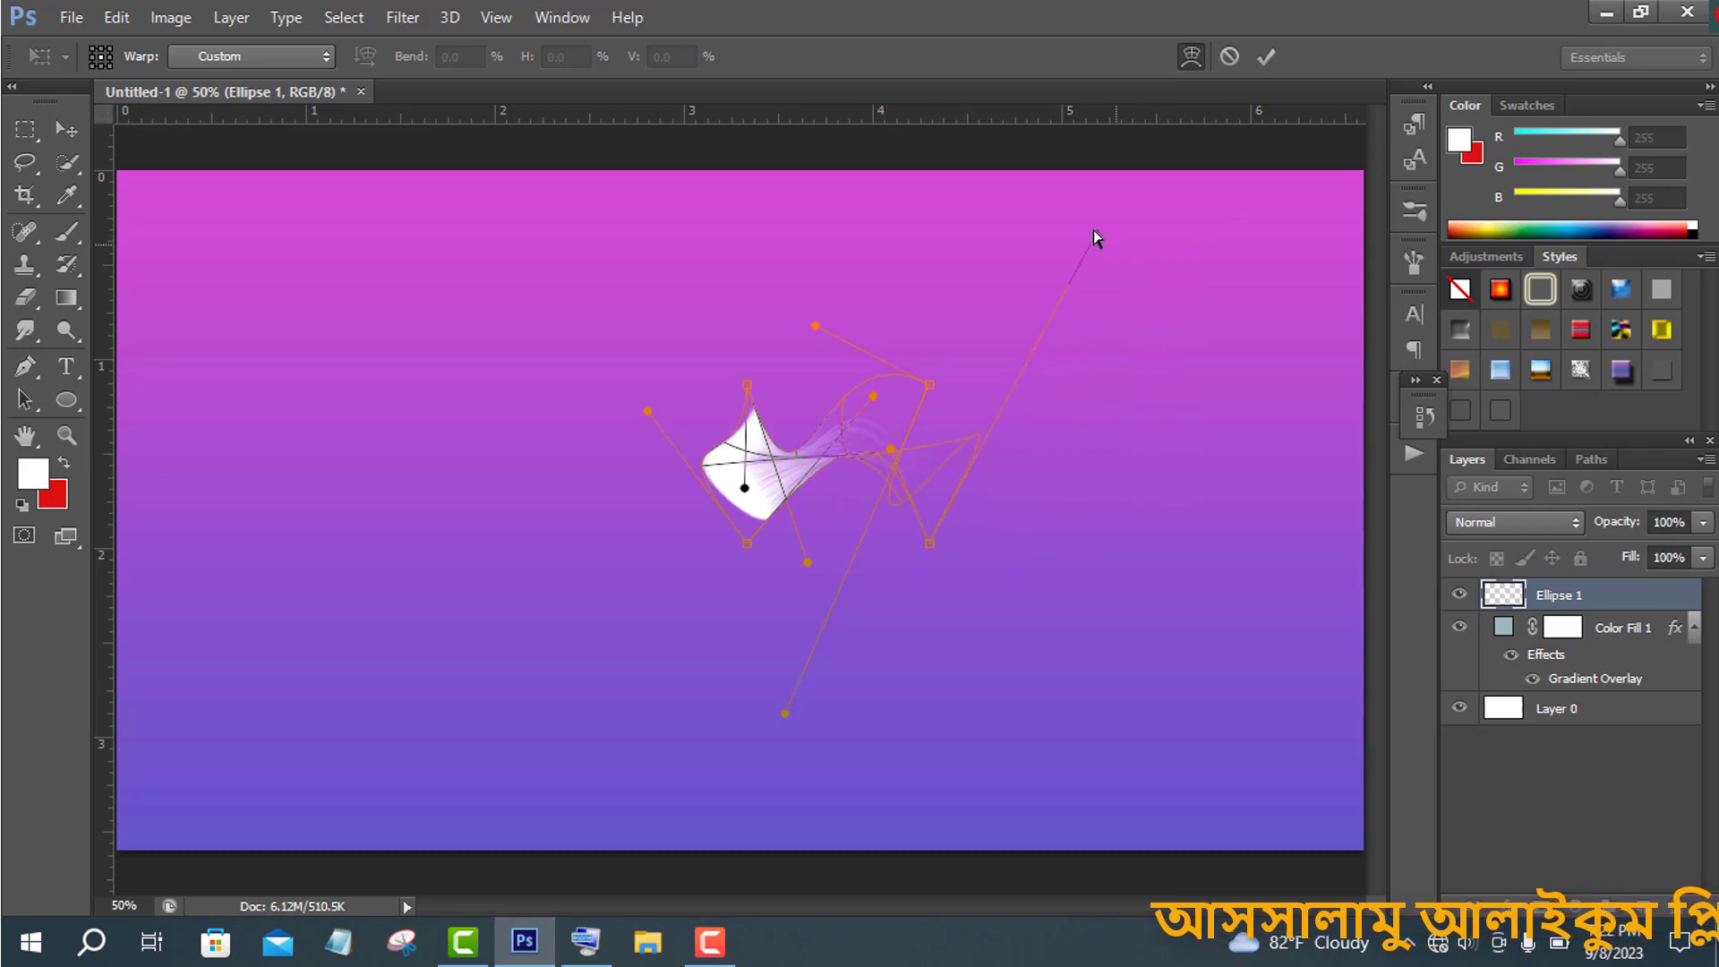
left_click(1275, 60)
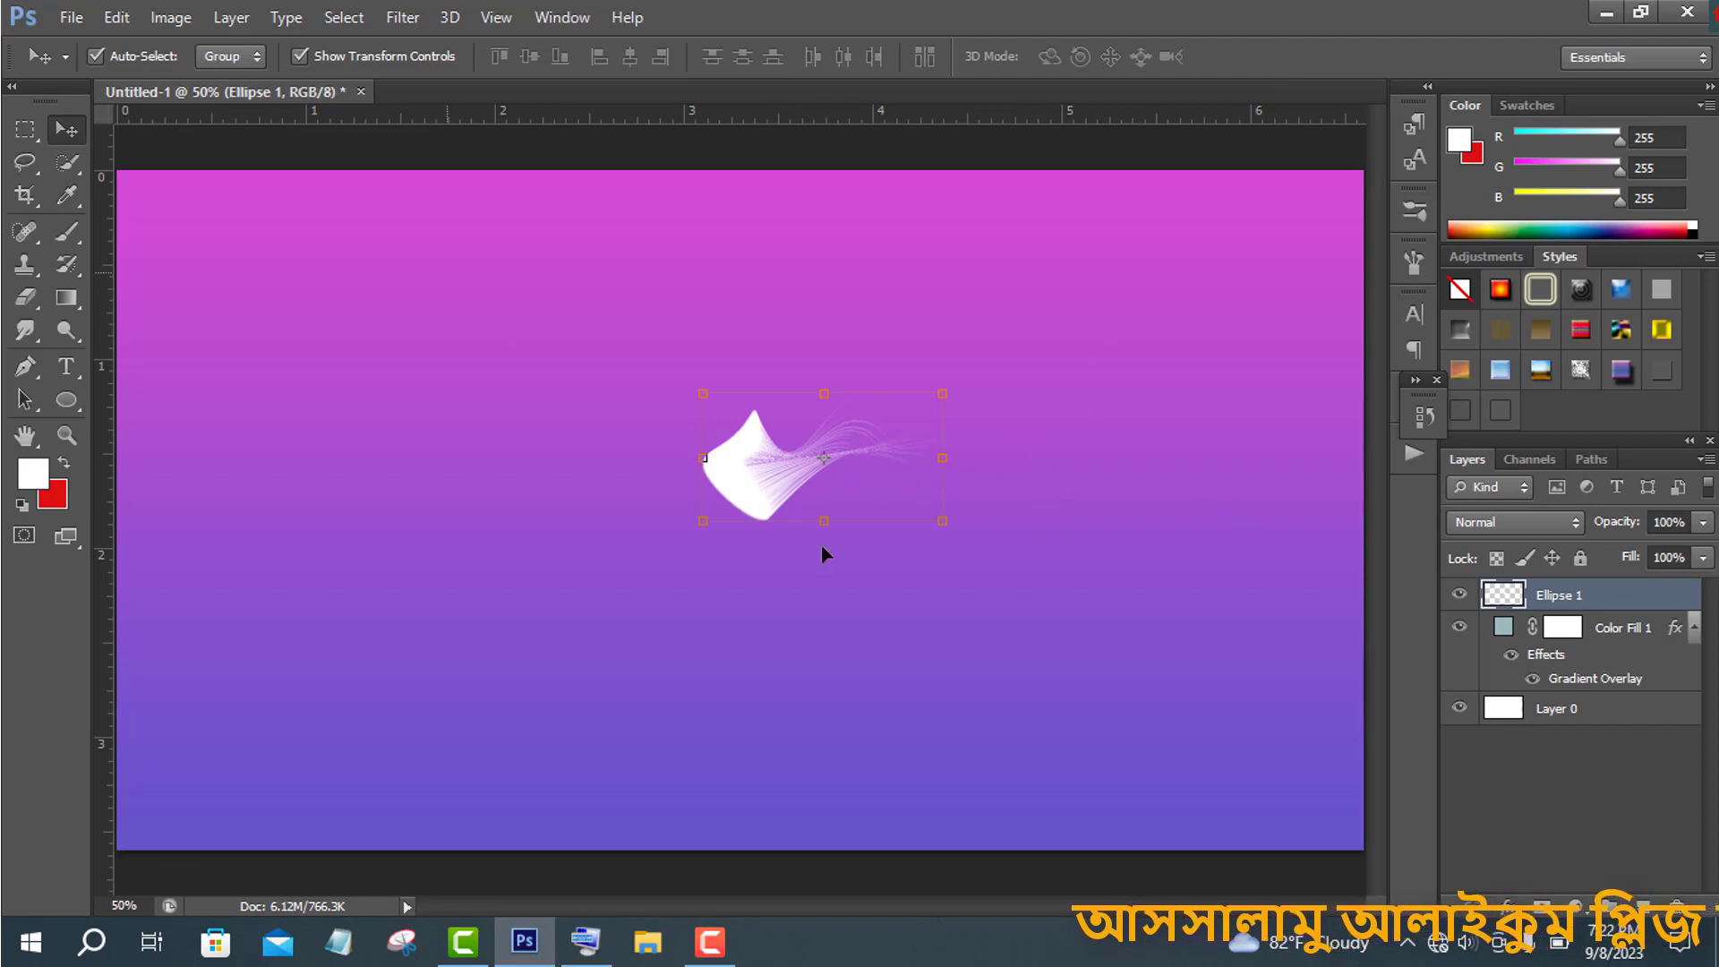
- Add a Gradient Overlay to the ellipse layer using the golden orange preset gradient
double_click(1616, 606)
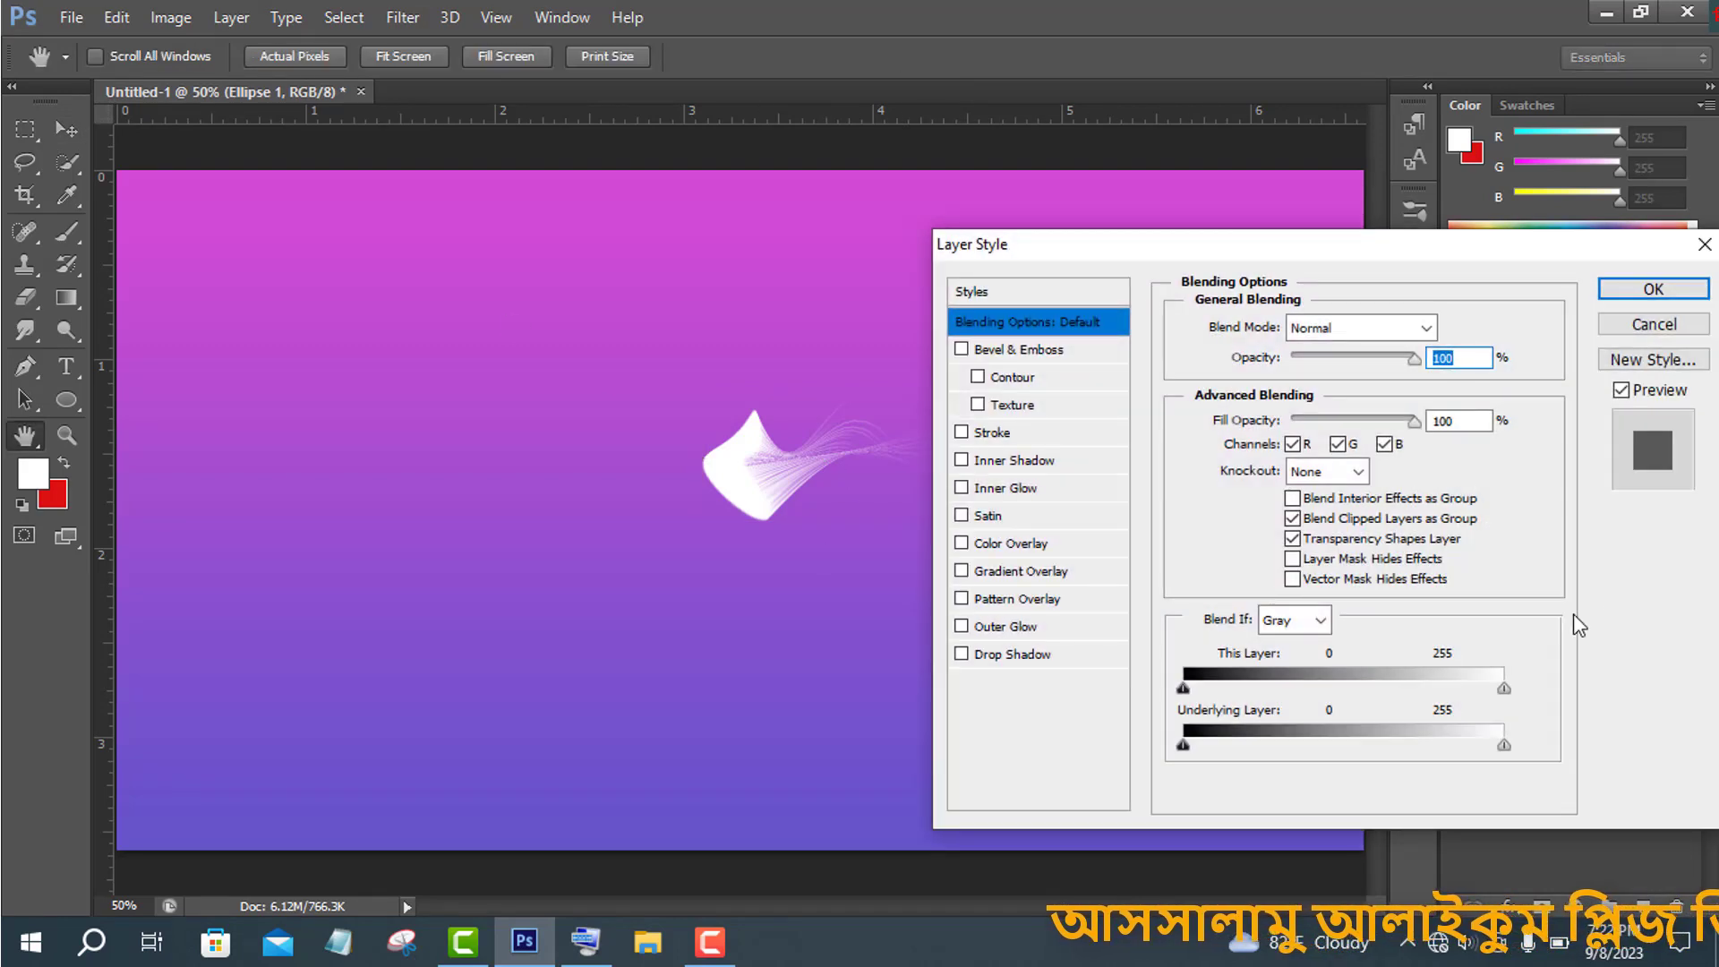
left_click(1043, 572)
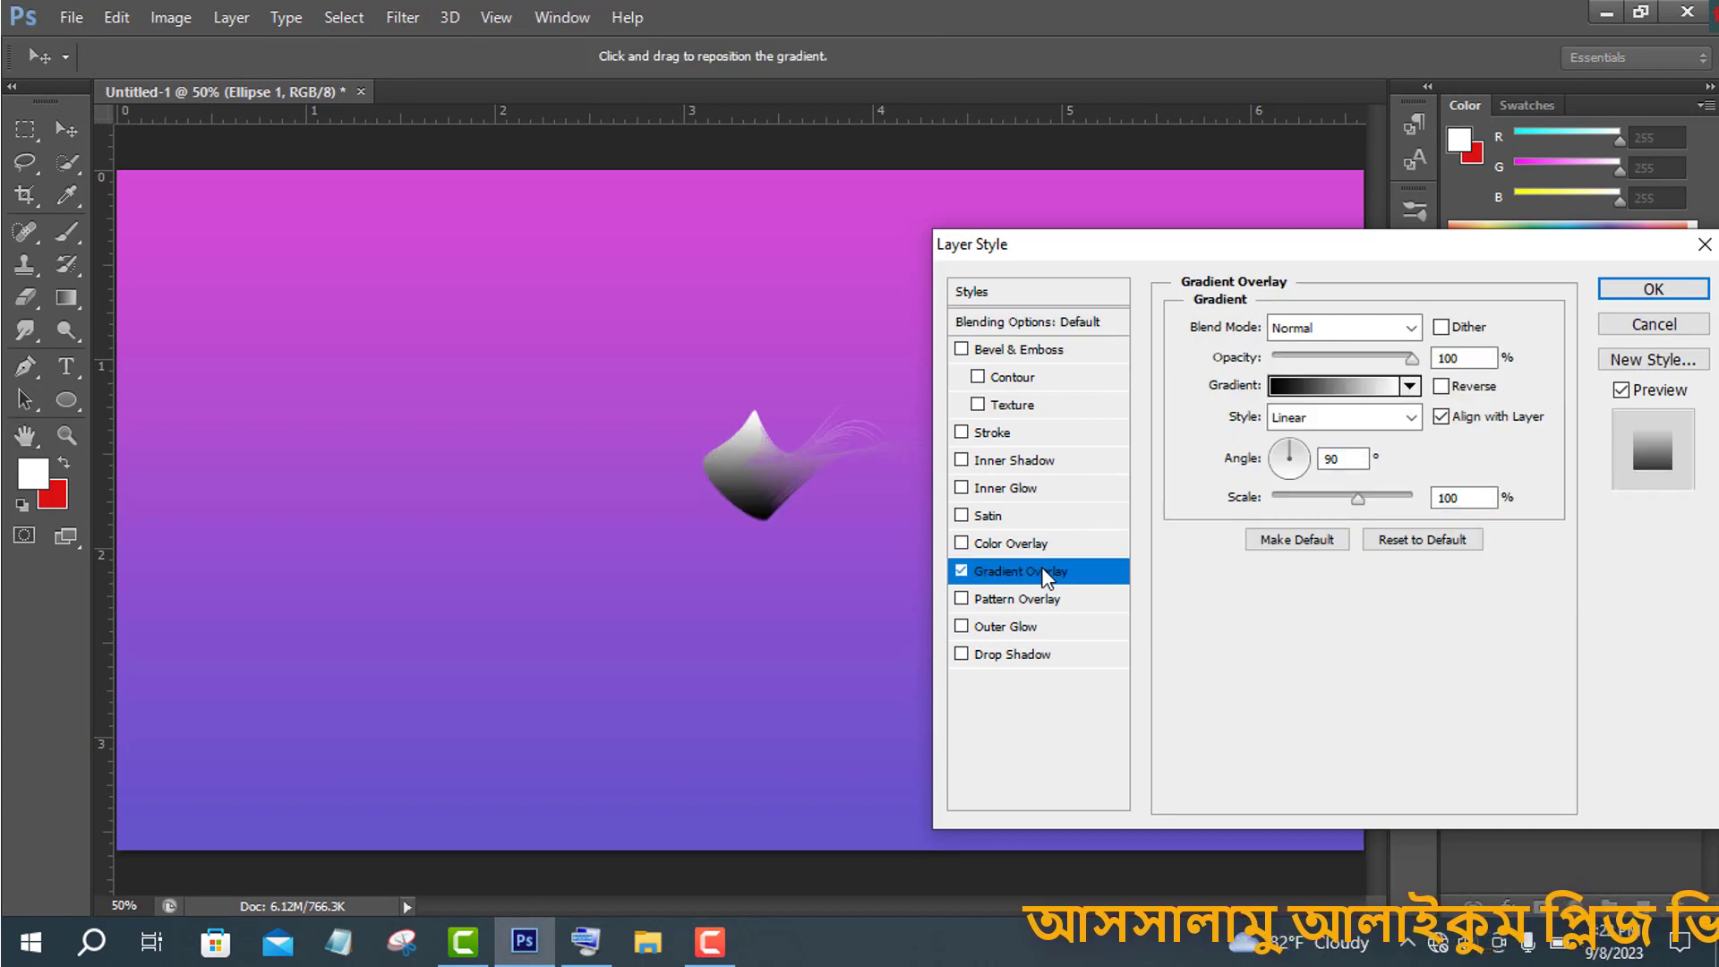
left_click(1312, 385)
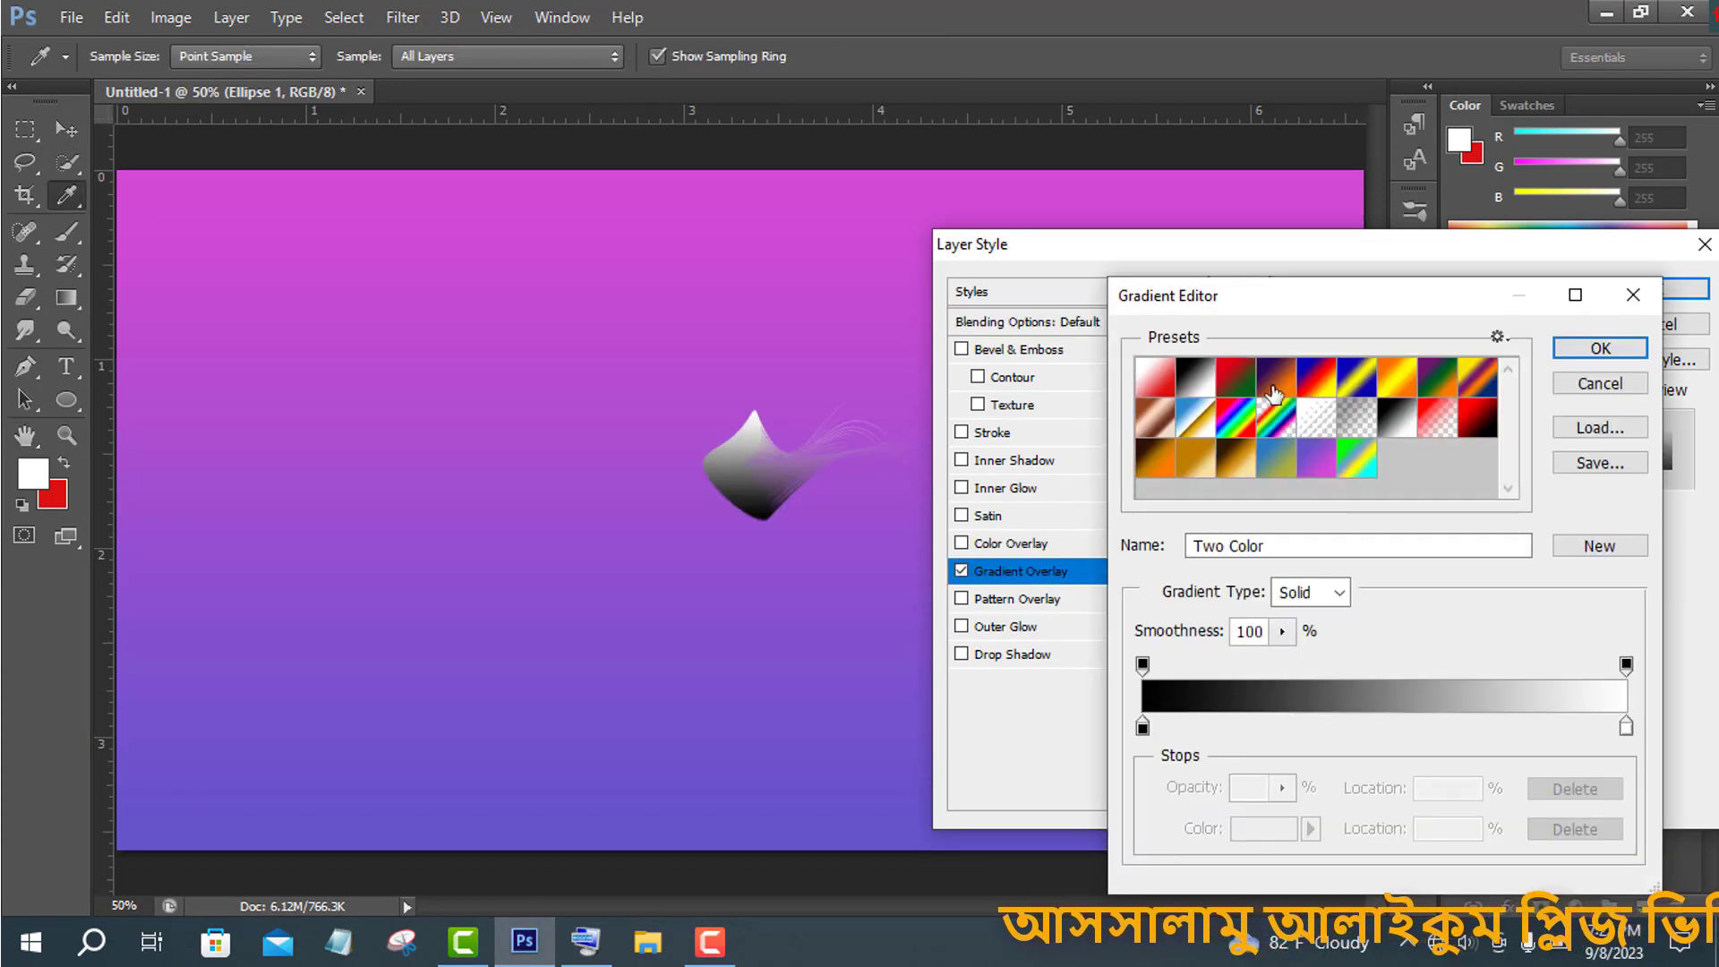
left_click(1195, 459)
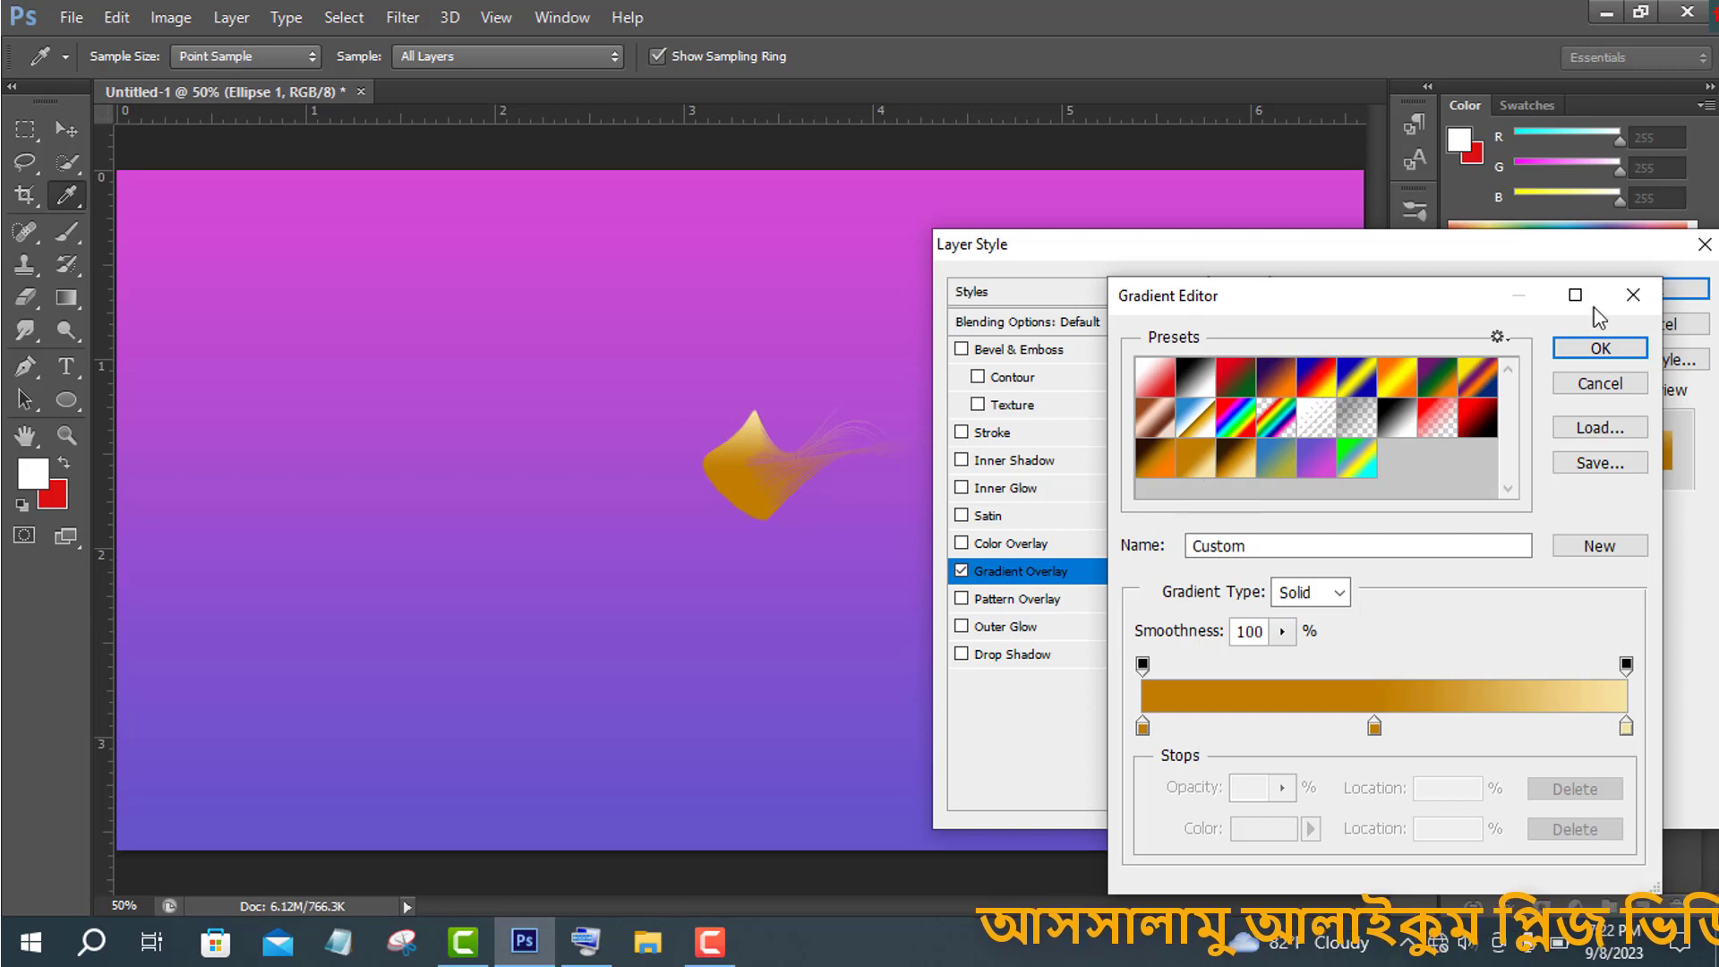
left_click(1600, 348)
- Enable Bevel & Emboss with Texture and choose the gray textured pattern
left_click(1036, 412)
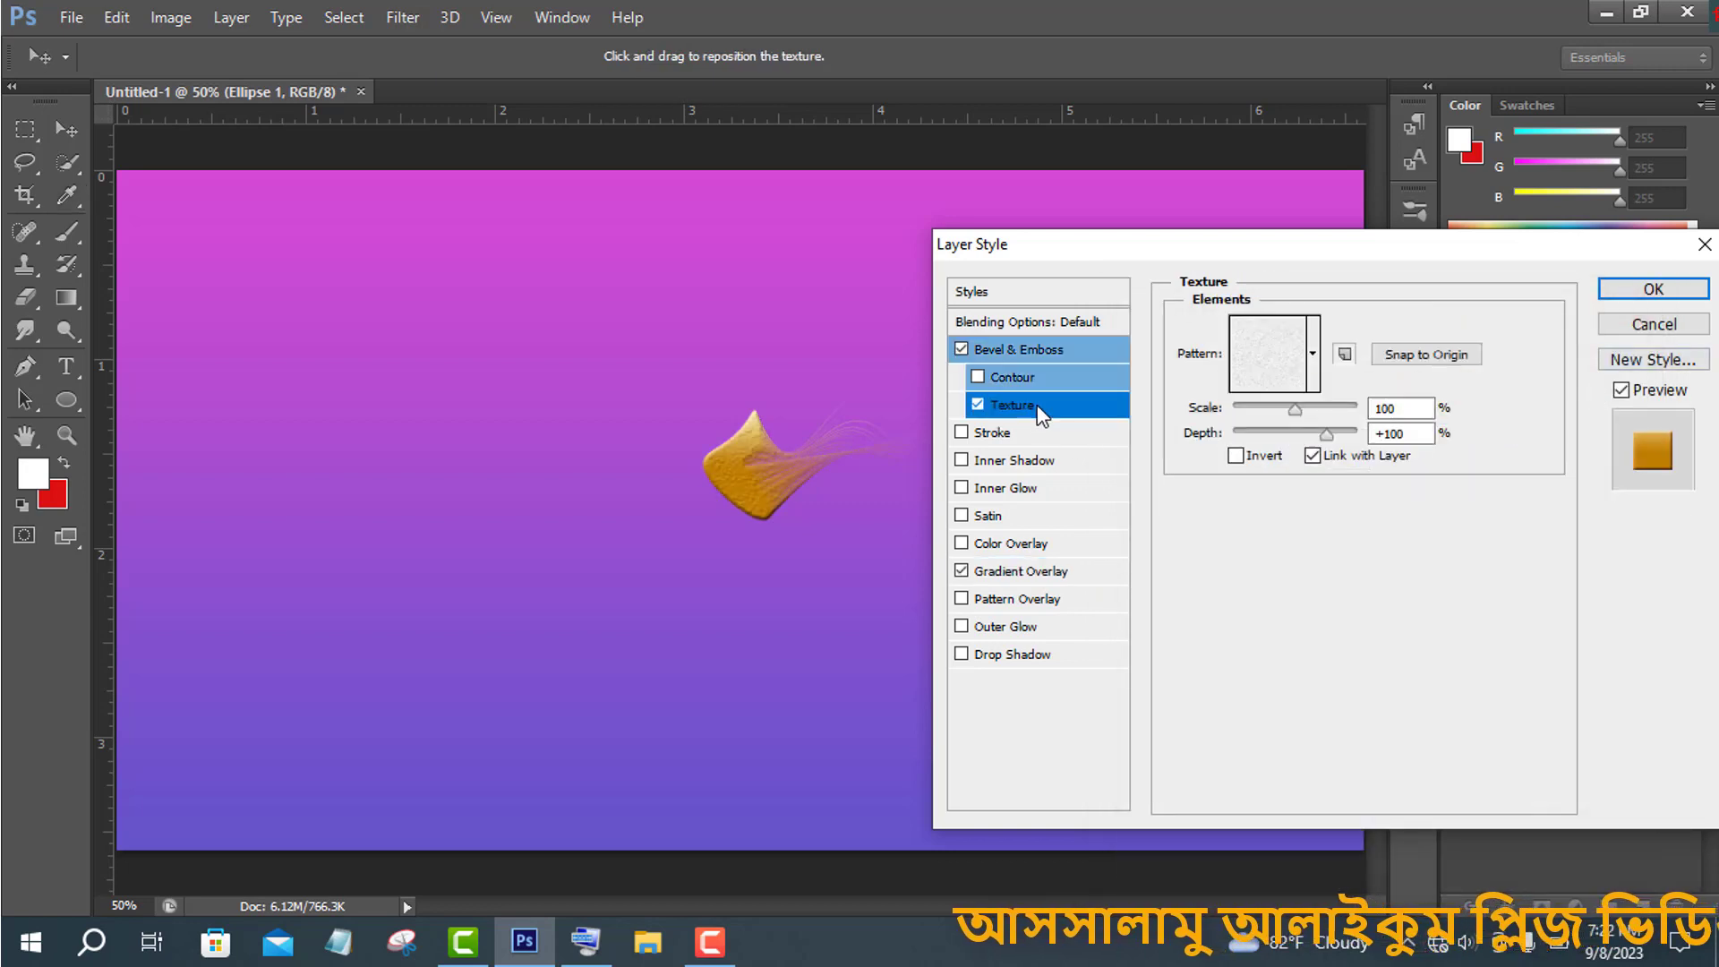
left_click(1311, 352)
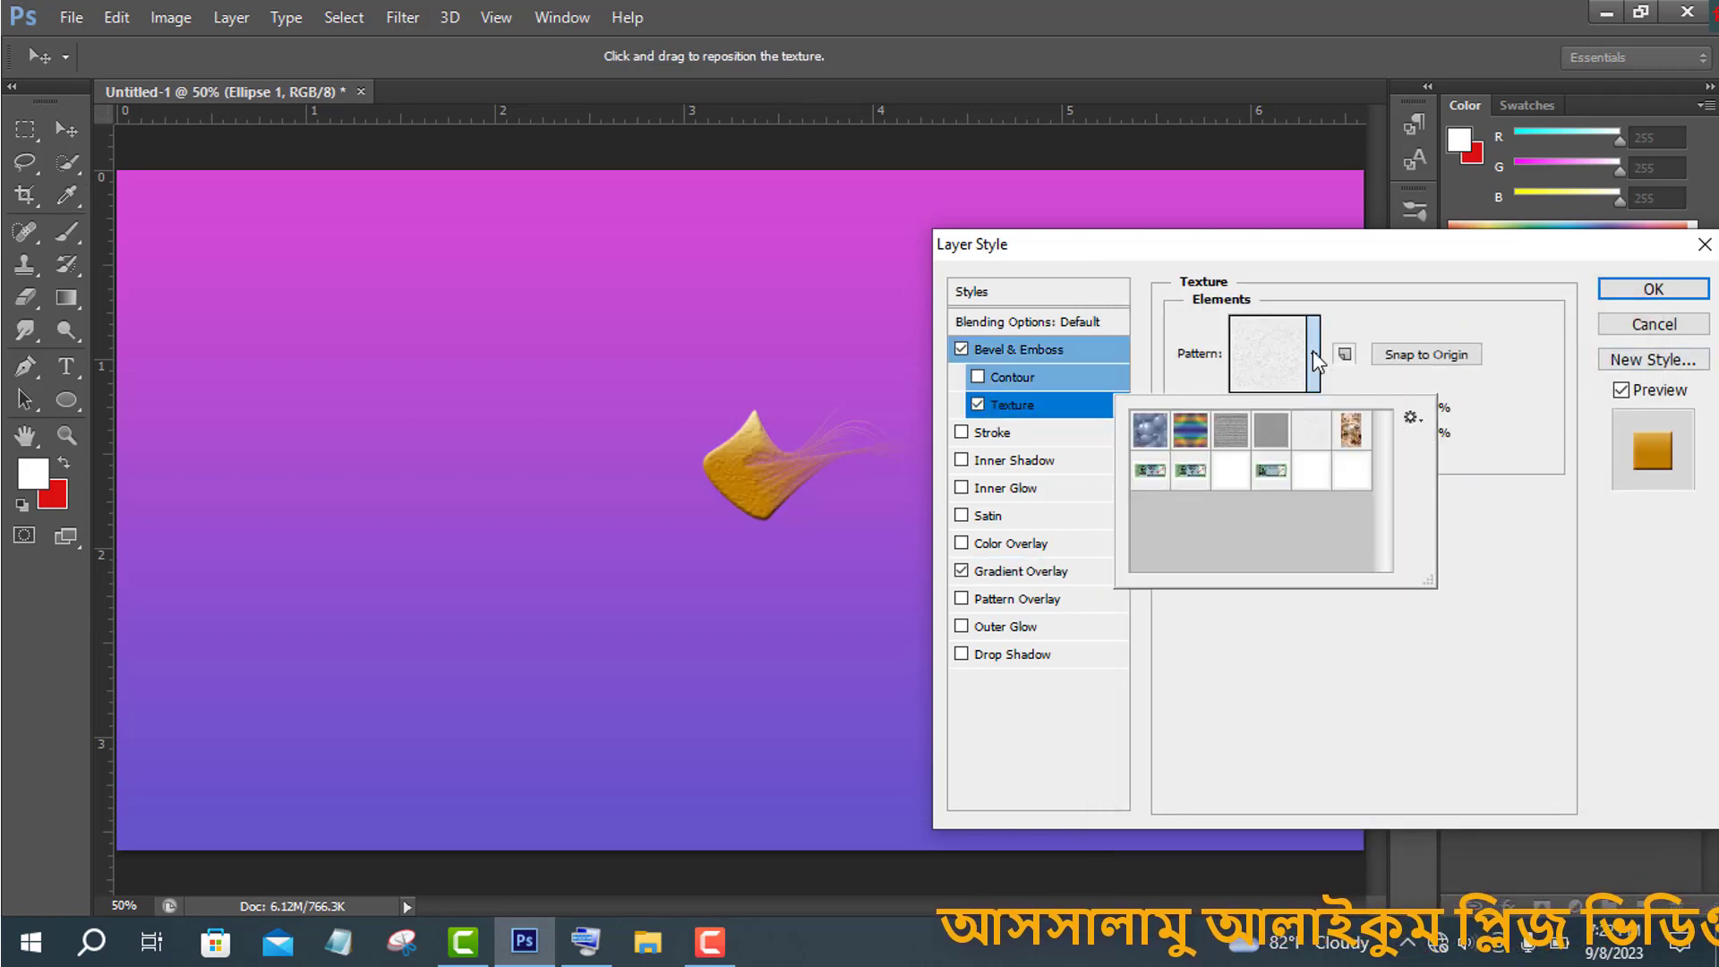
left_click(1242, 434)
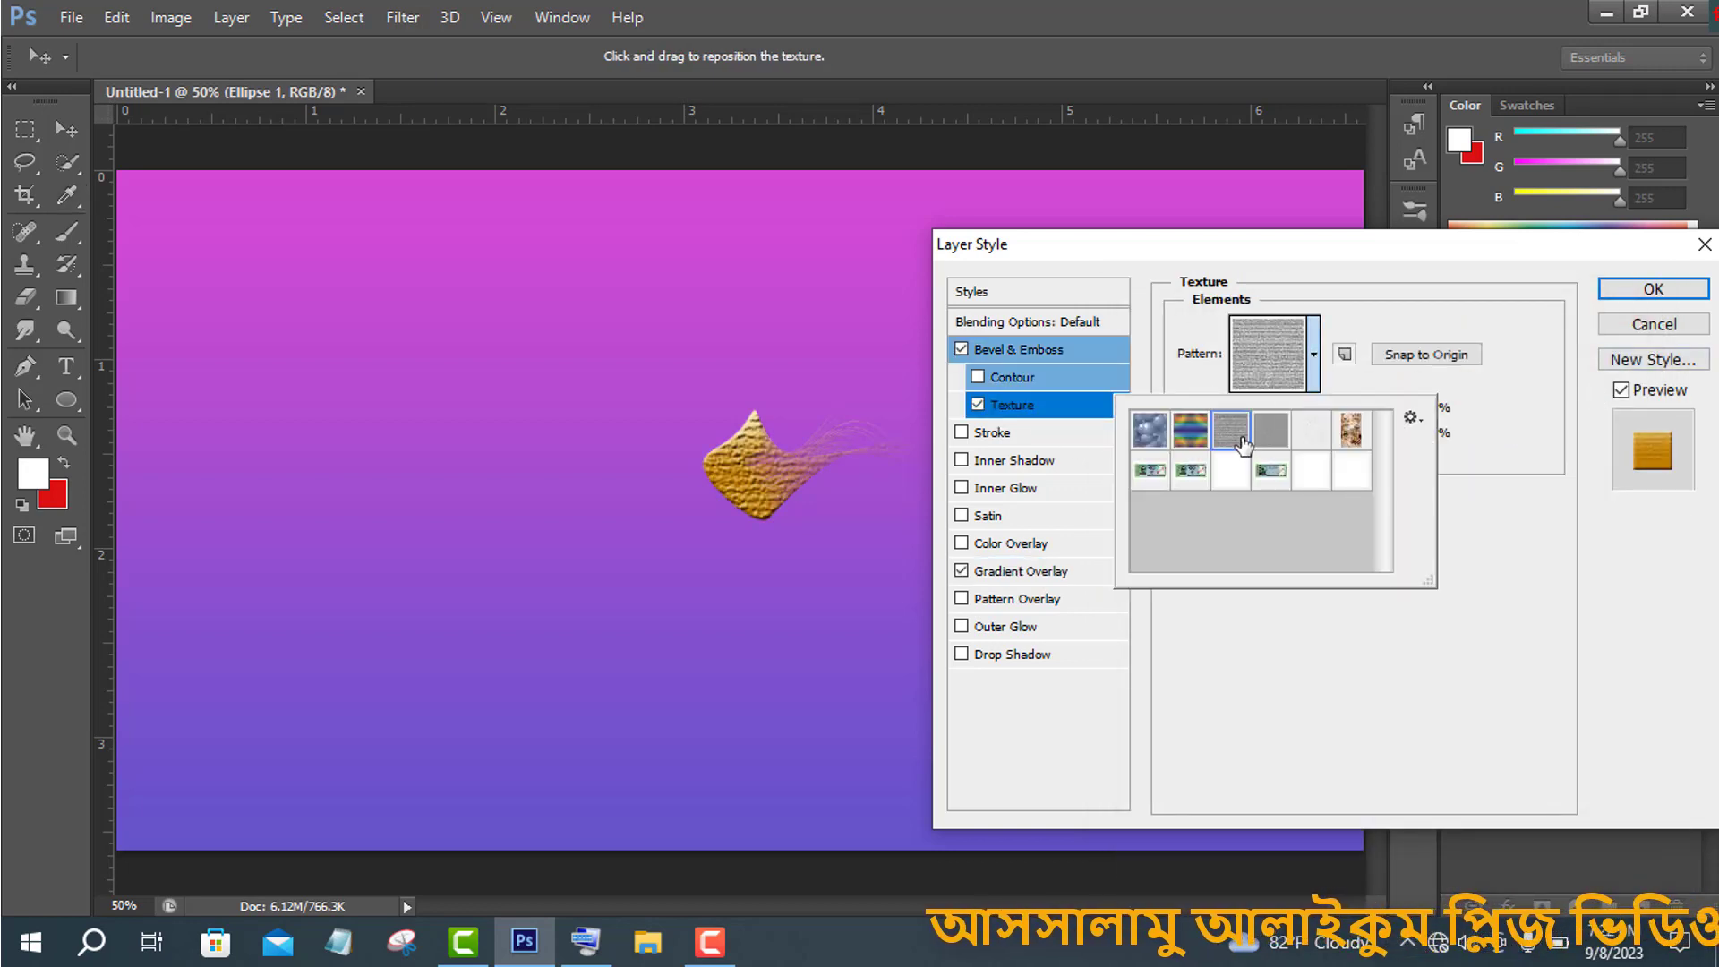
- Enable the bevel Contour, choose Rolling Slope - Descending, and set its range to 30%
left_click(1034, 377)
left_click(1033, 374)
left_click(1281, 334)
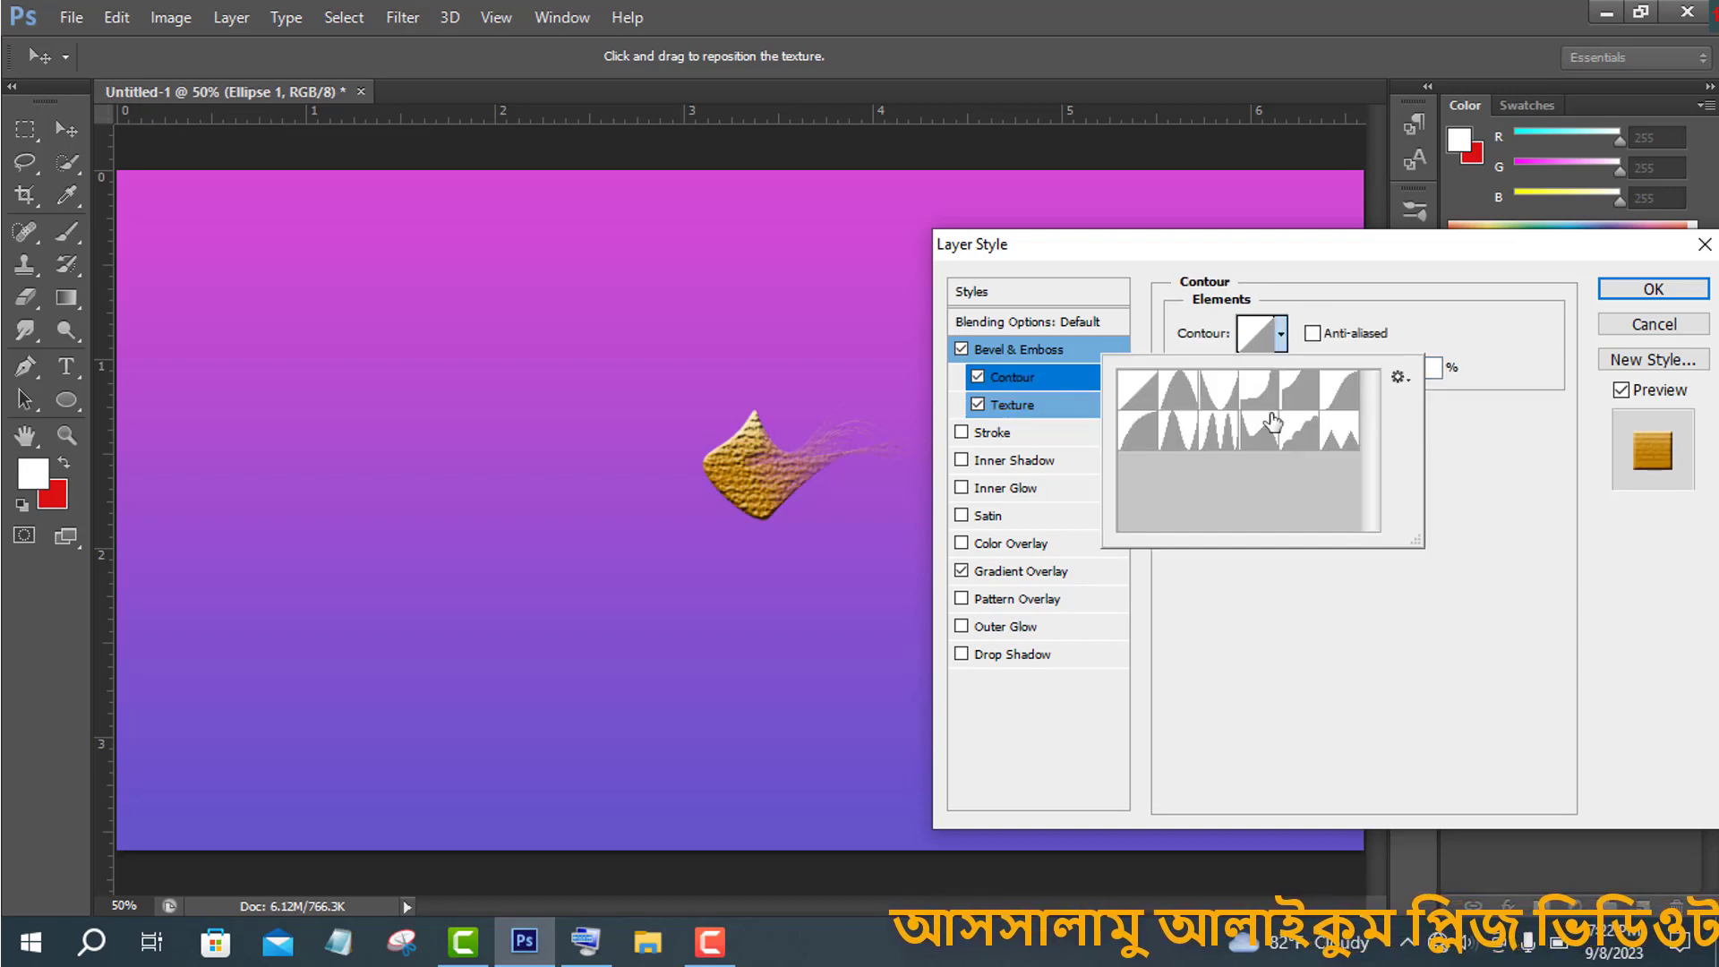
left_click(1272, 421)
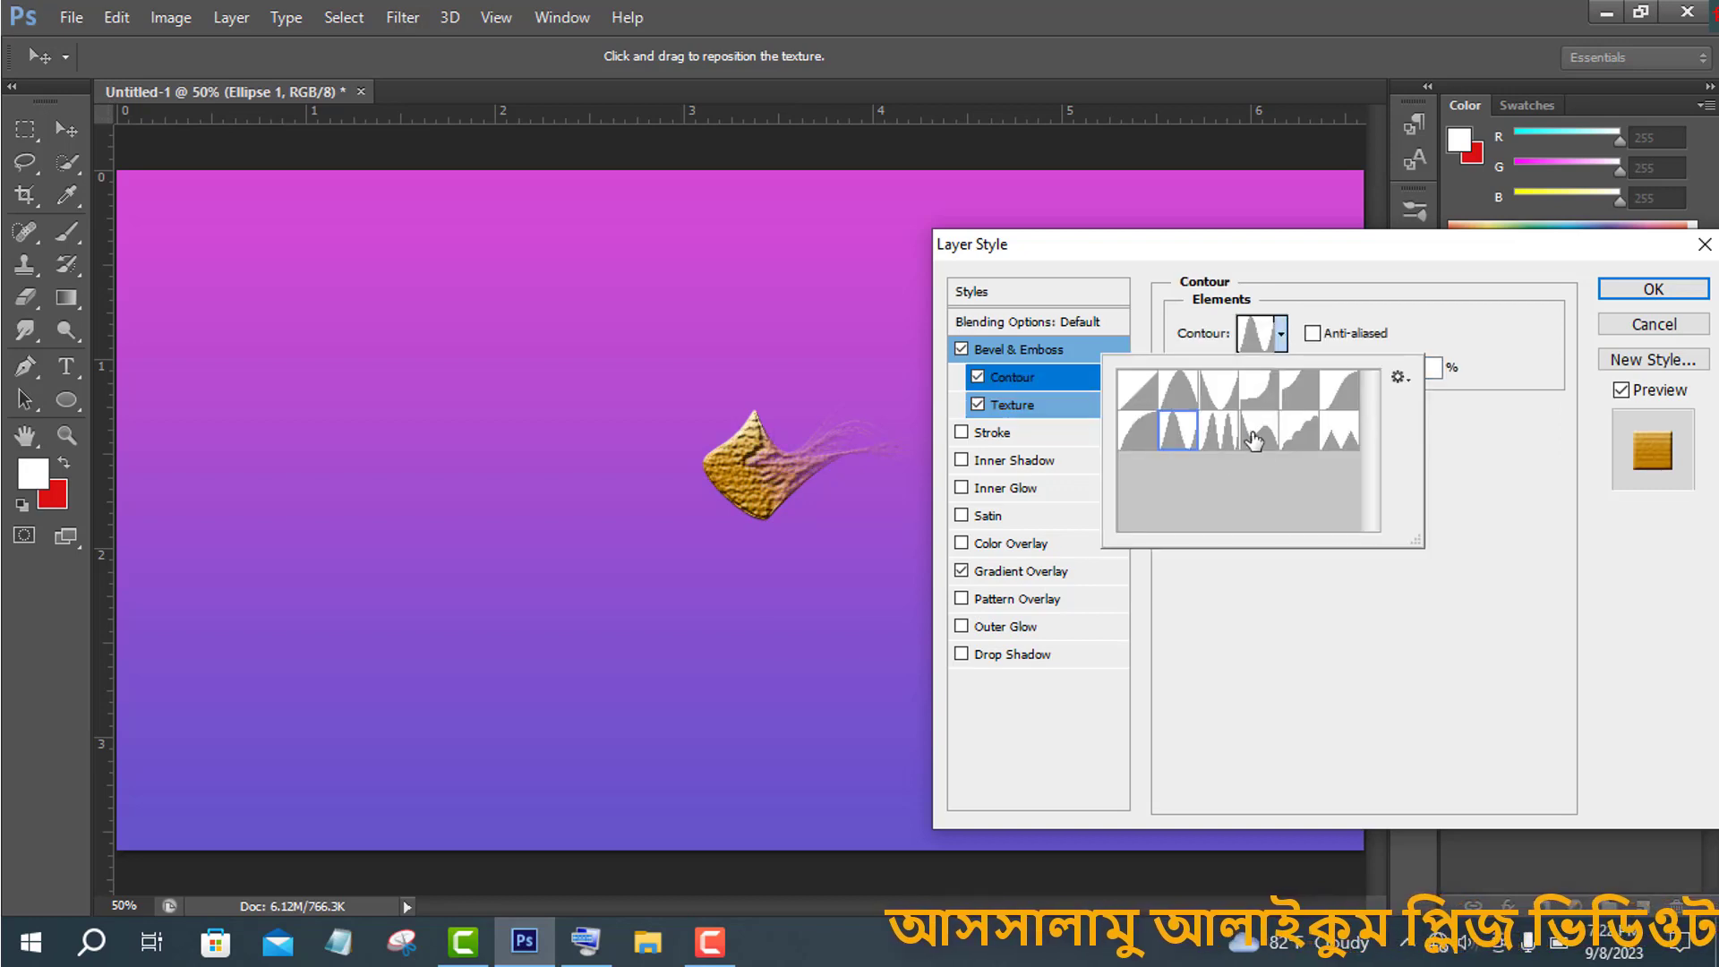
left_click(1500, 448)
left_click_drag(1307, 370, 1285, 448)
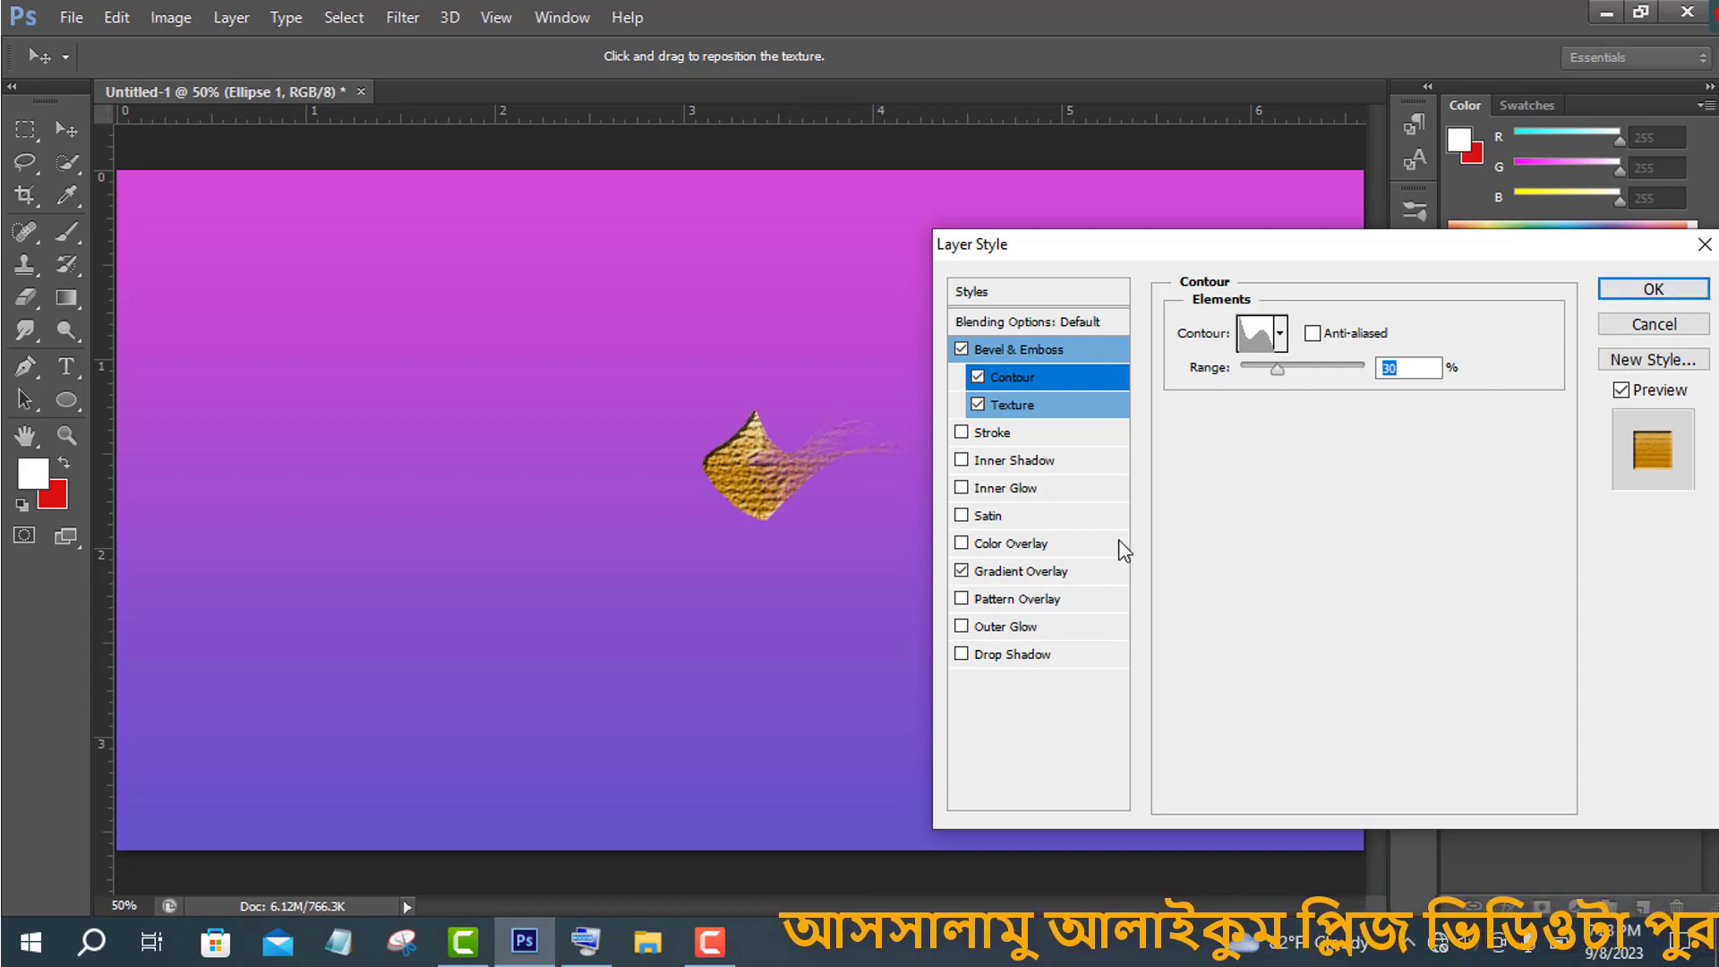
- Add a Drop Shadow effect with a black shadow color
left_click(1034, 655)
left_click(1450, 328)
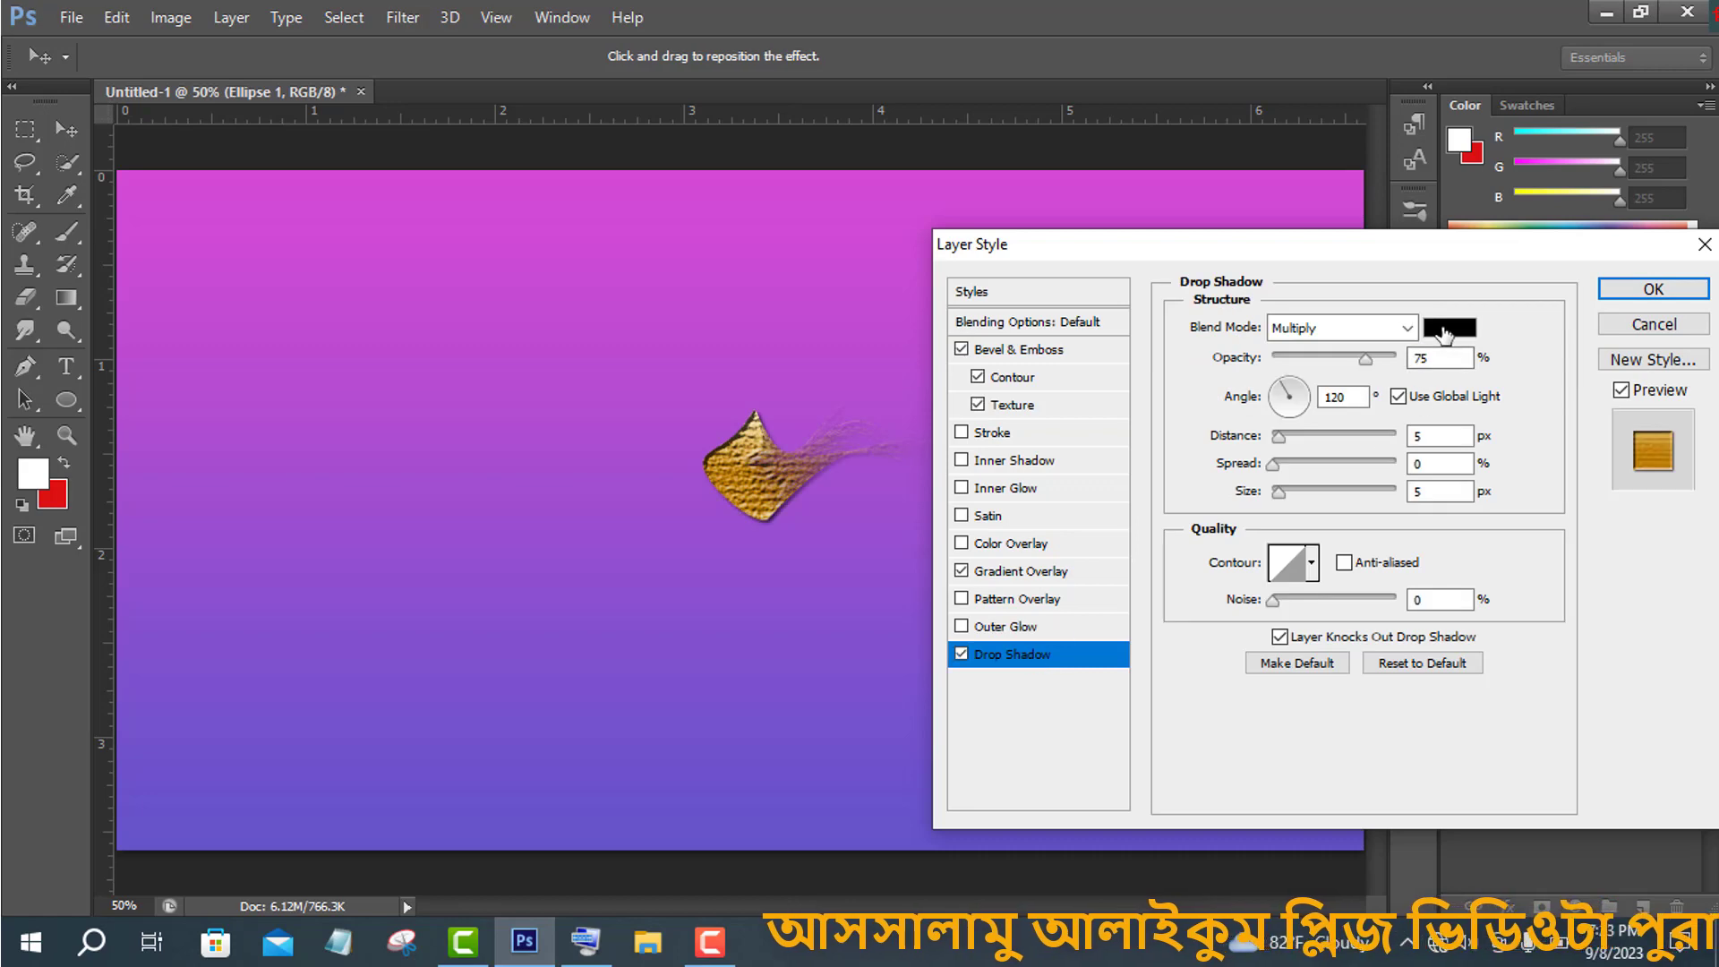
left_click(1388, 556)
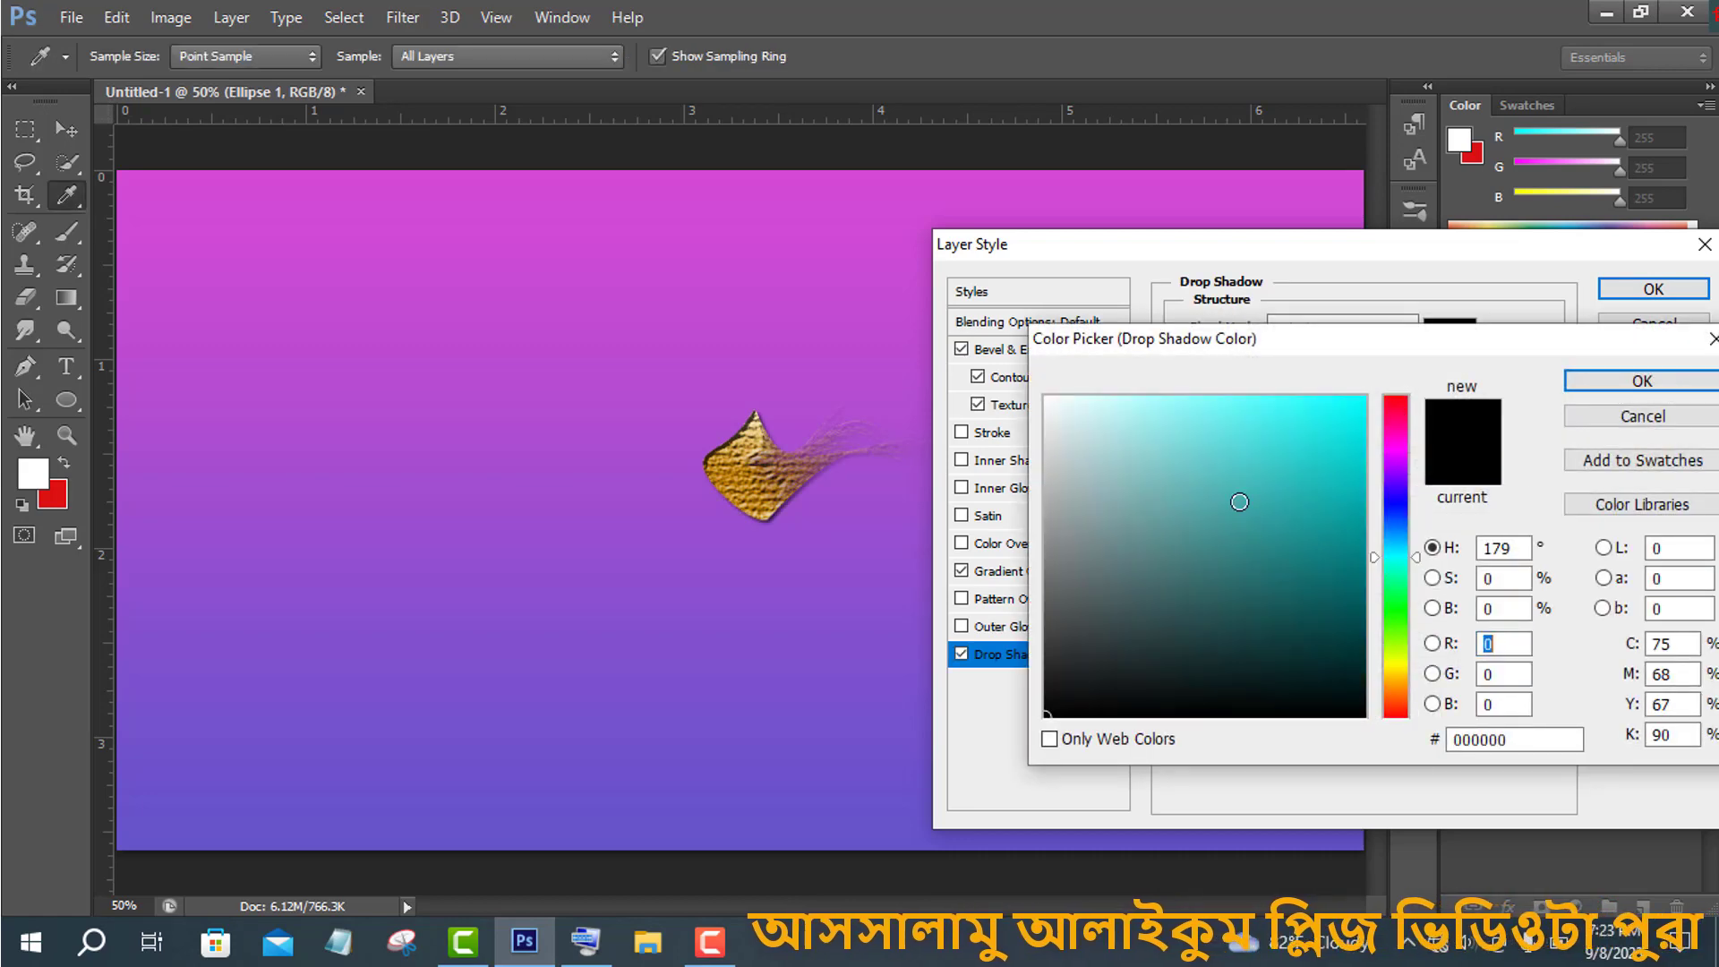
left_click(1059, 703)
left_click(1642, 381)
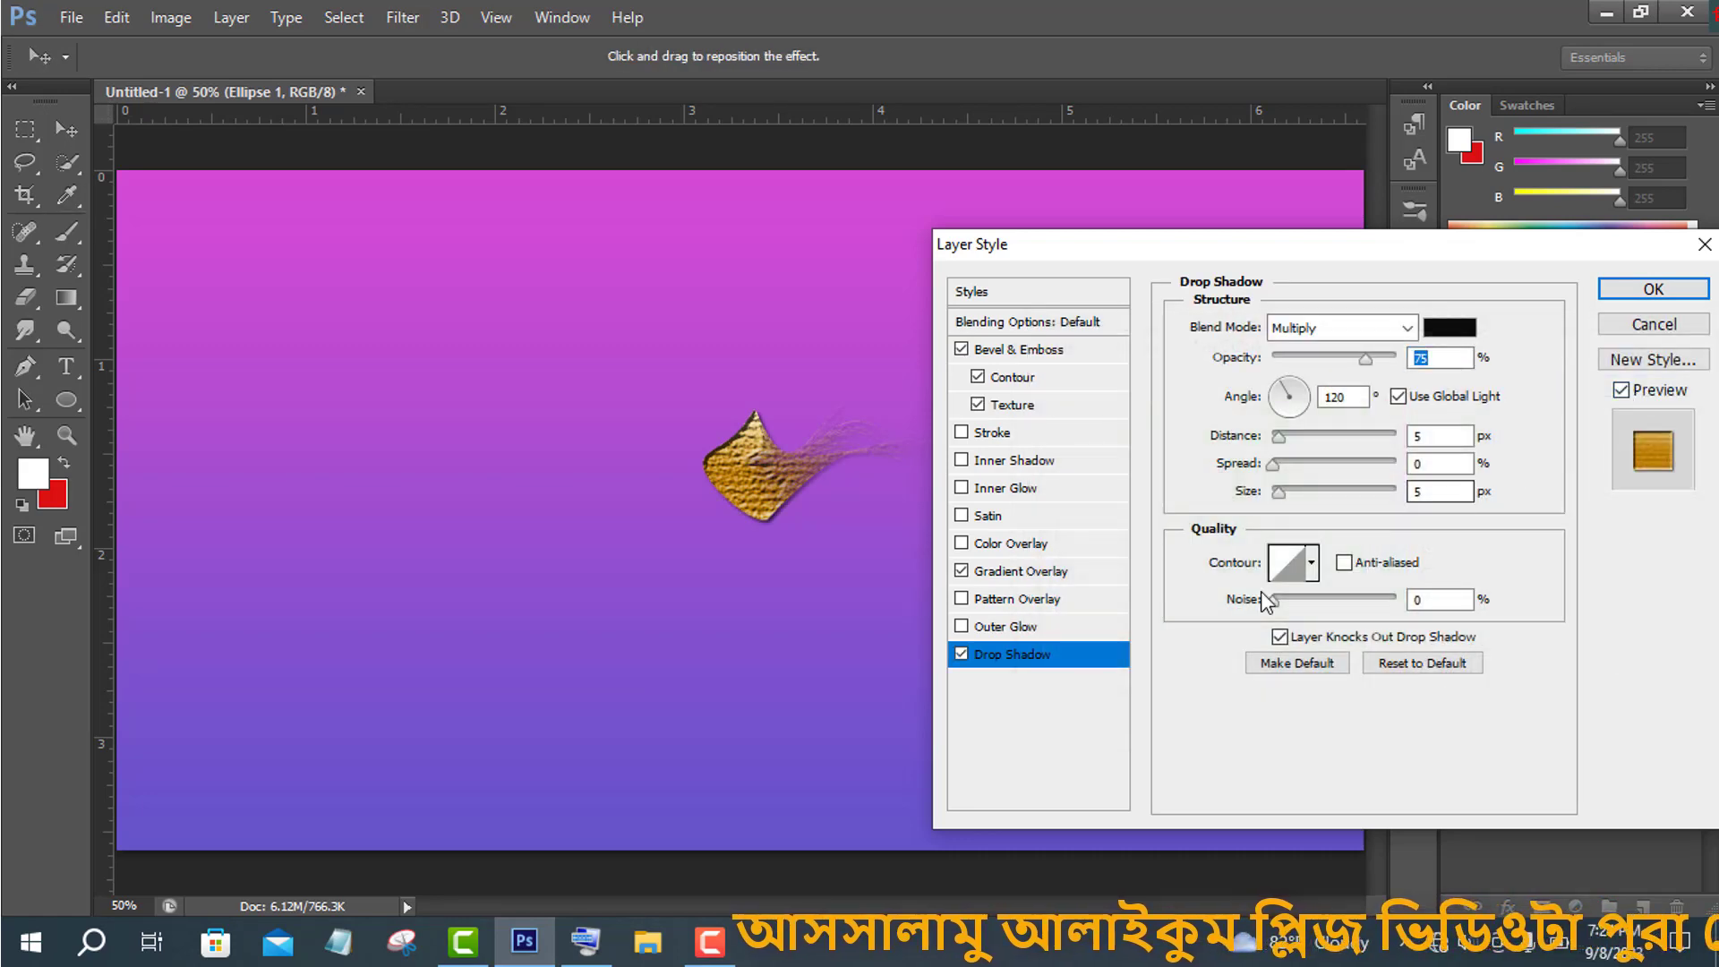
- Add an Outer Glow with the Ring contour, range 48%, jitter 28%, size 8 px, and apply the layer style
left_click(1018, 625)
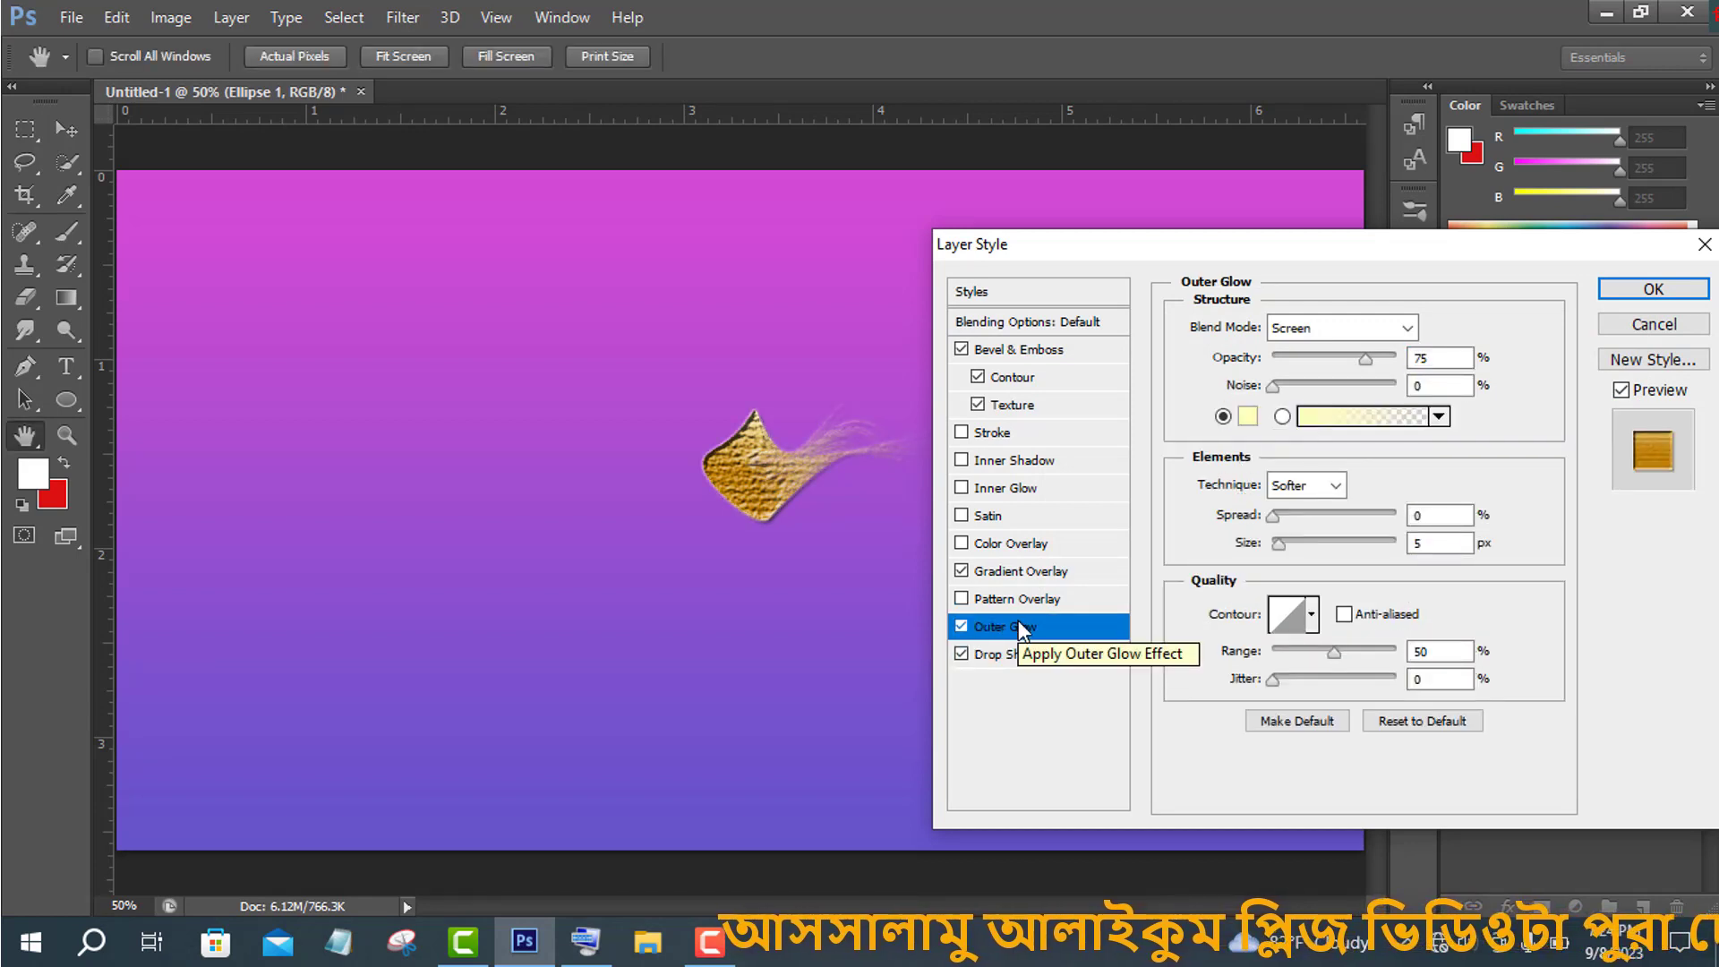
left_click(1312, 615)
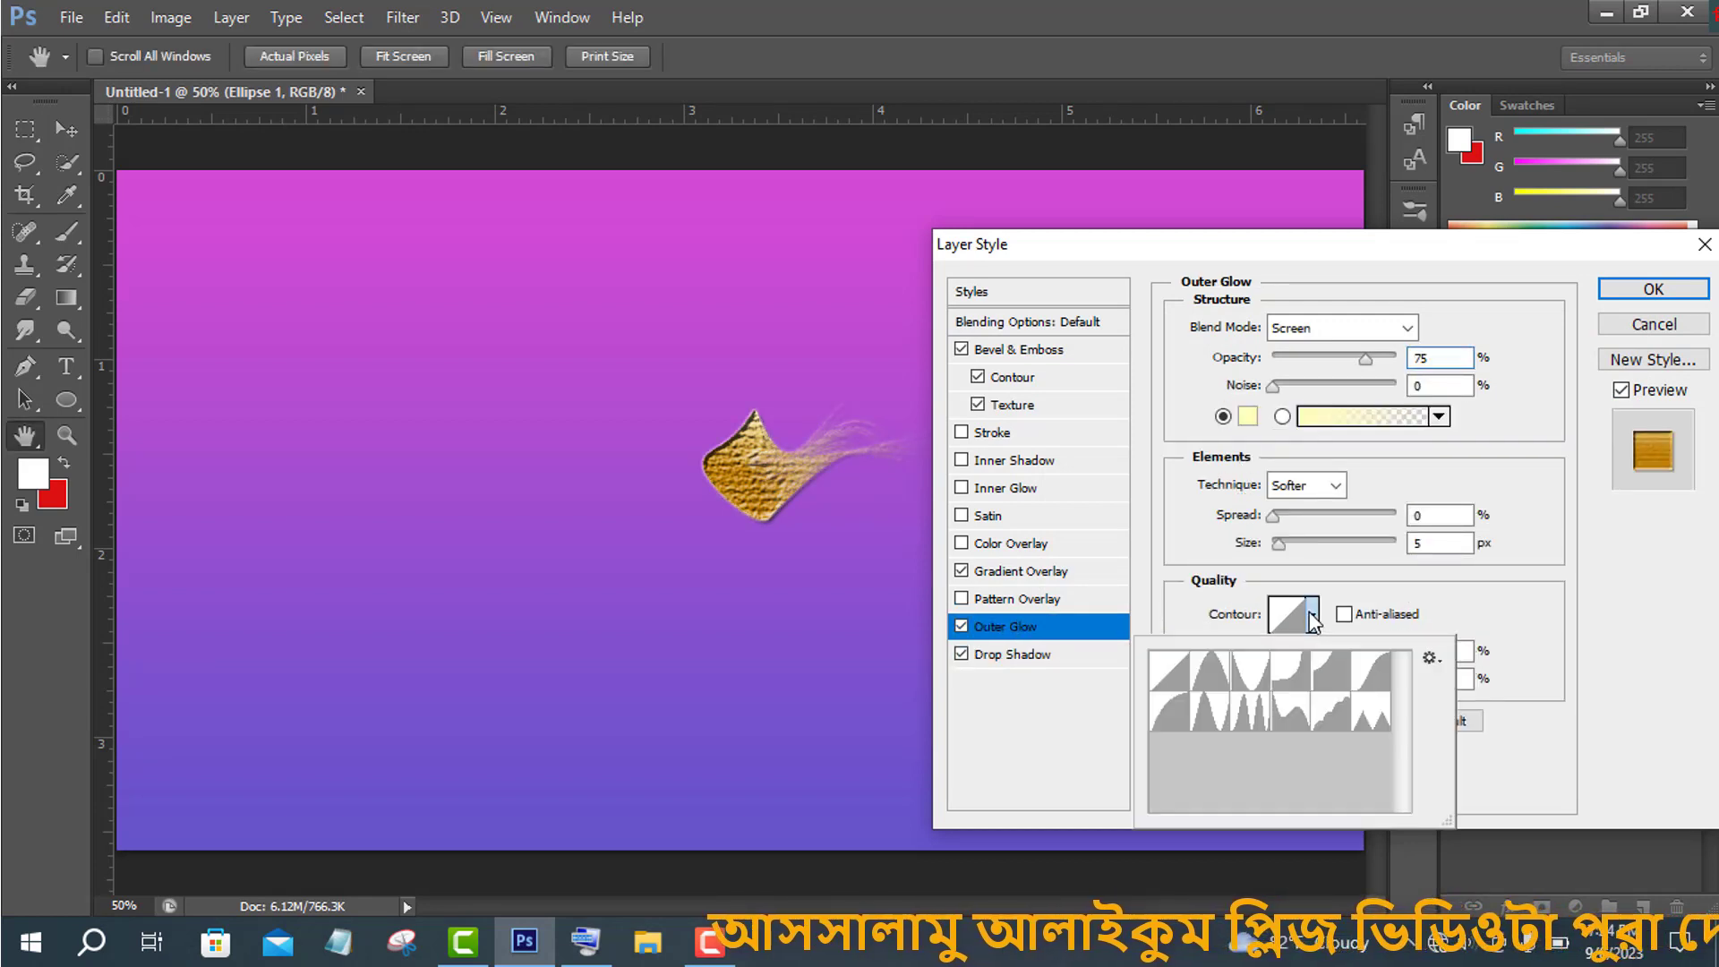
left_click(1251, 714)
left_click(1210, 712)
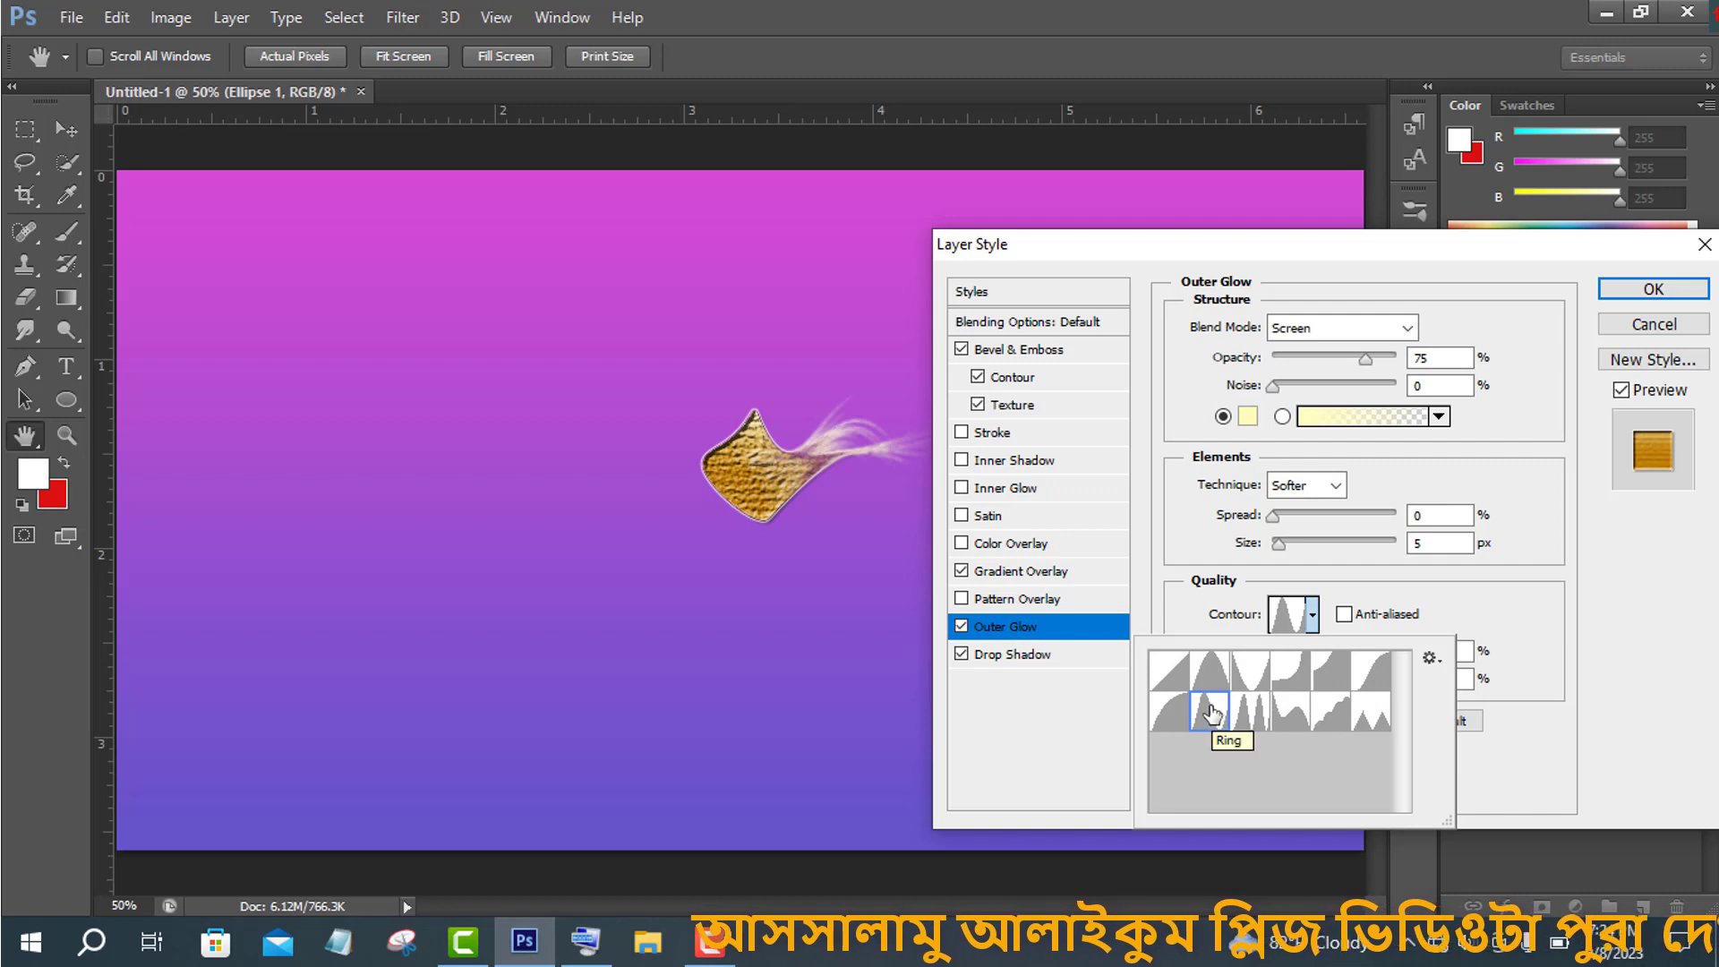
left_click(1535, 723)
left_click_drag(1335, 655, 1306, 680)
mouse_move(1279, 543)
left_mouse_down()
mouse_move(1303, 568)
mouse_move(1282, 544)
left_mouse_up()
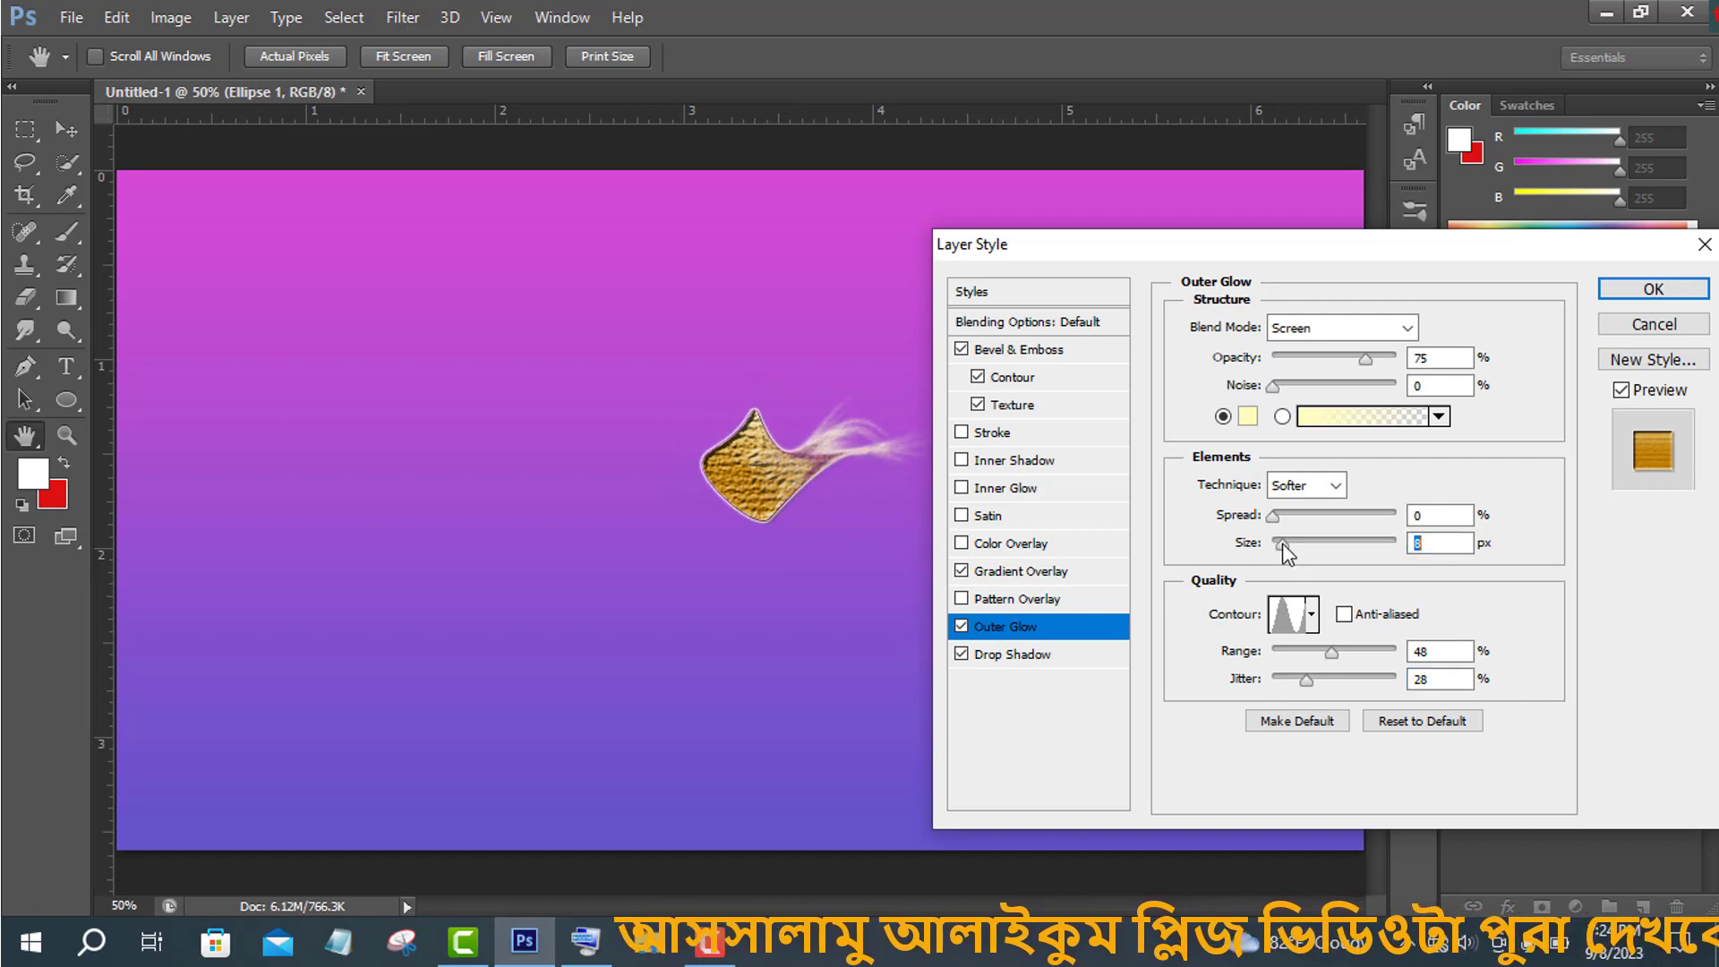
left_click(1652, 289)
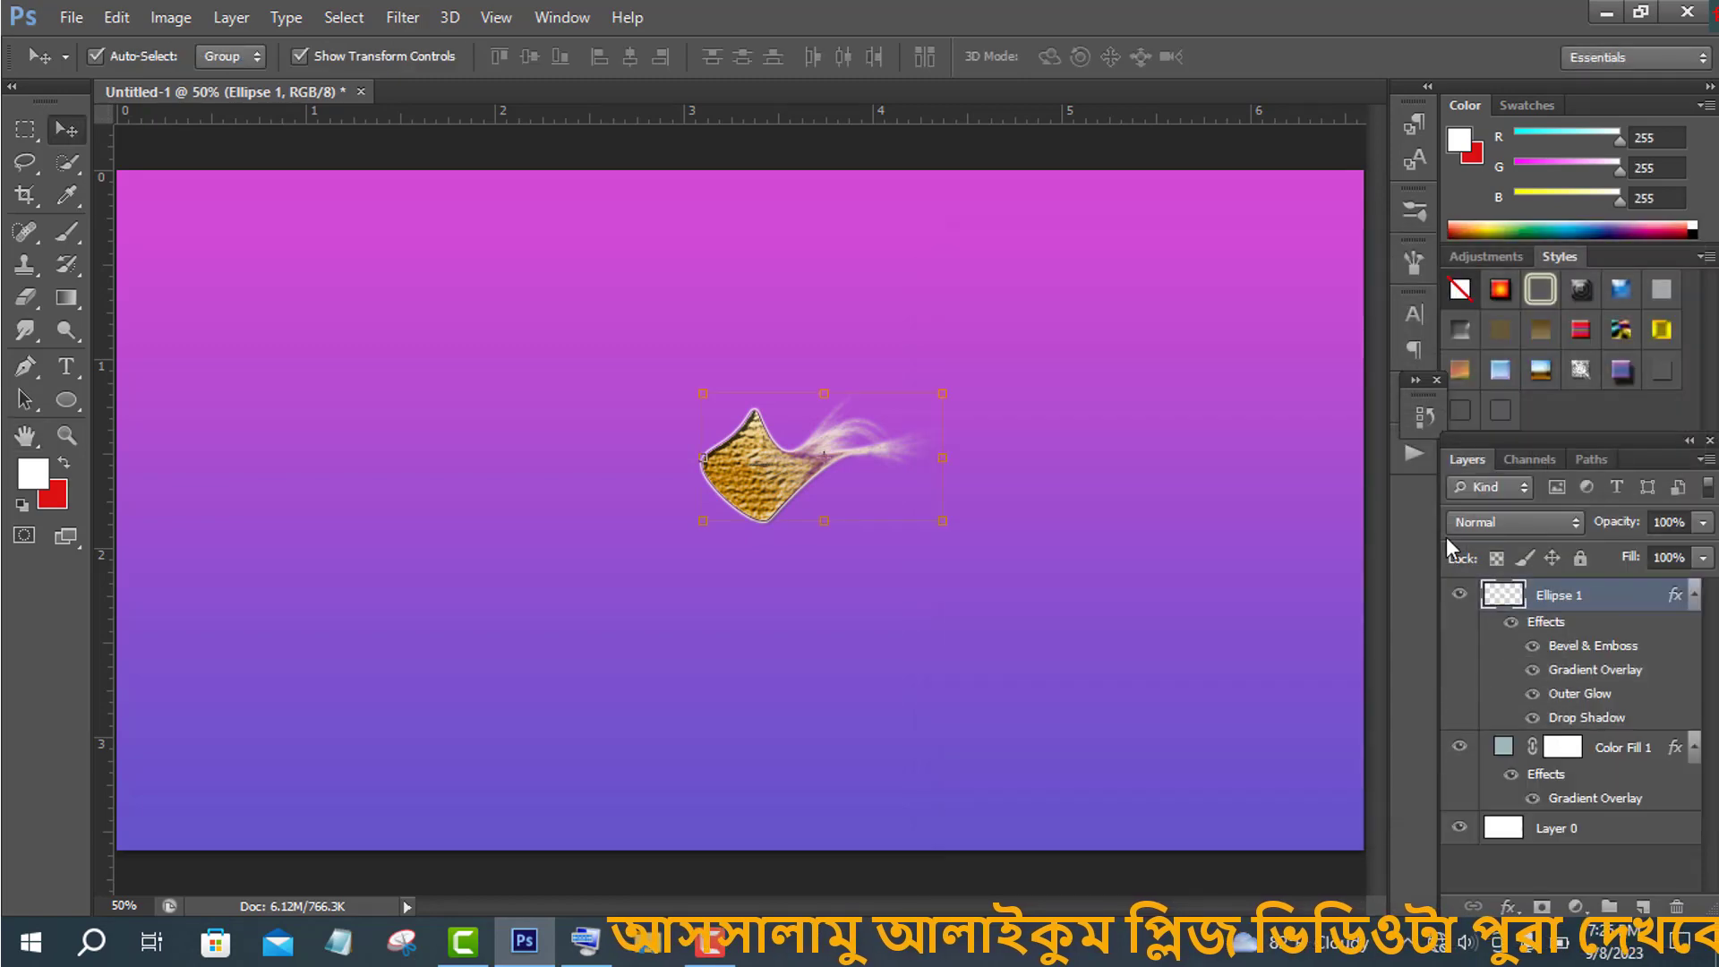
- Change the ellipse's gradient overlay to the Blue, Yellow, Blue preset with Diamond style and 150% scale
double_click(1634, 602)
left_click(1047, 573)
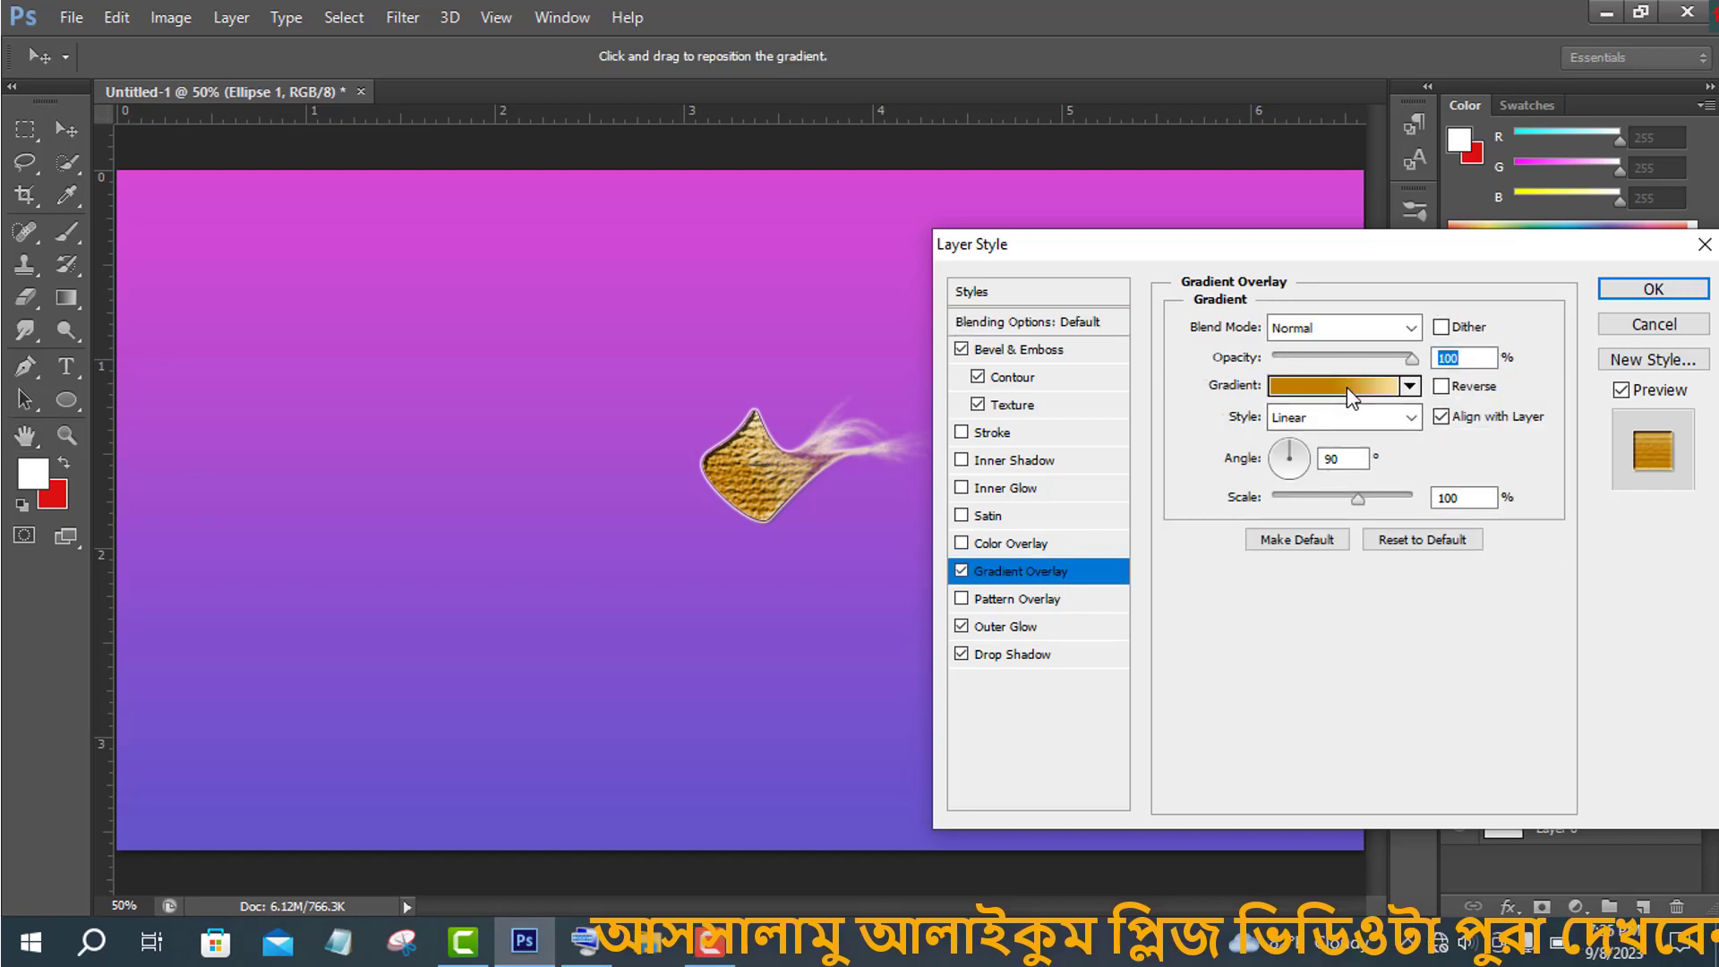
left_click(1346, 387)
left_click(1355, 387)
left_click(1355, 387)
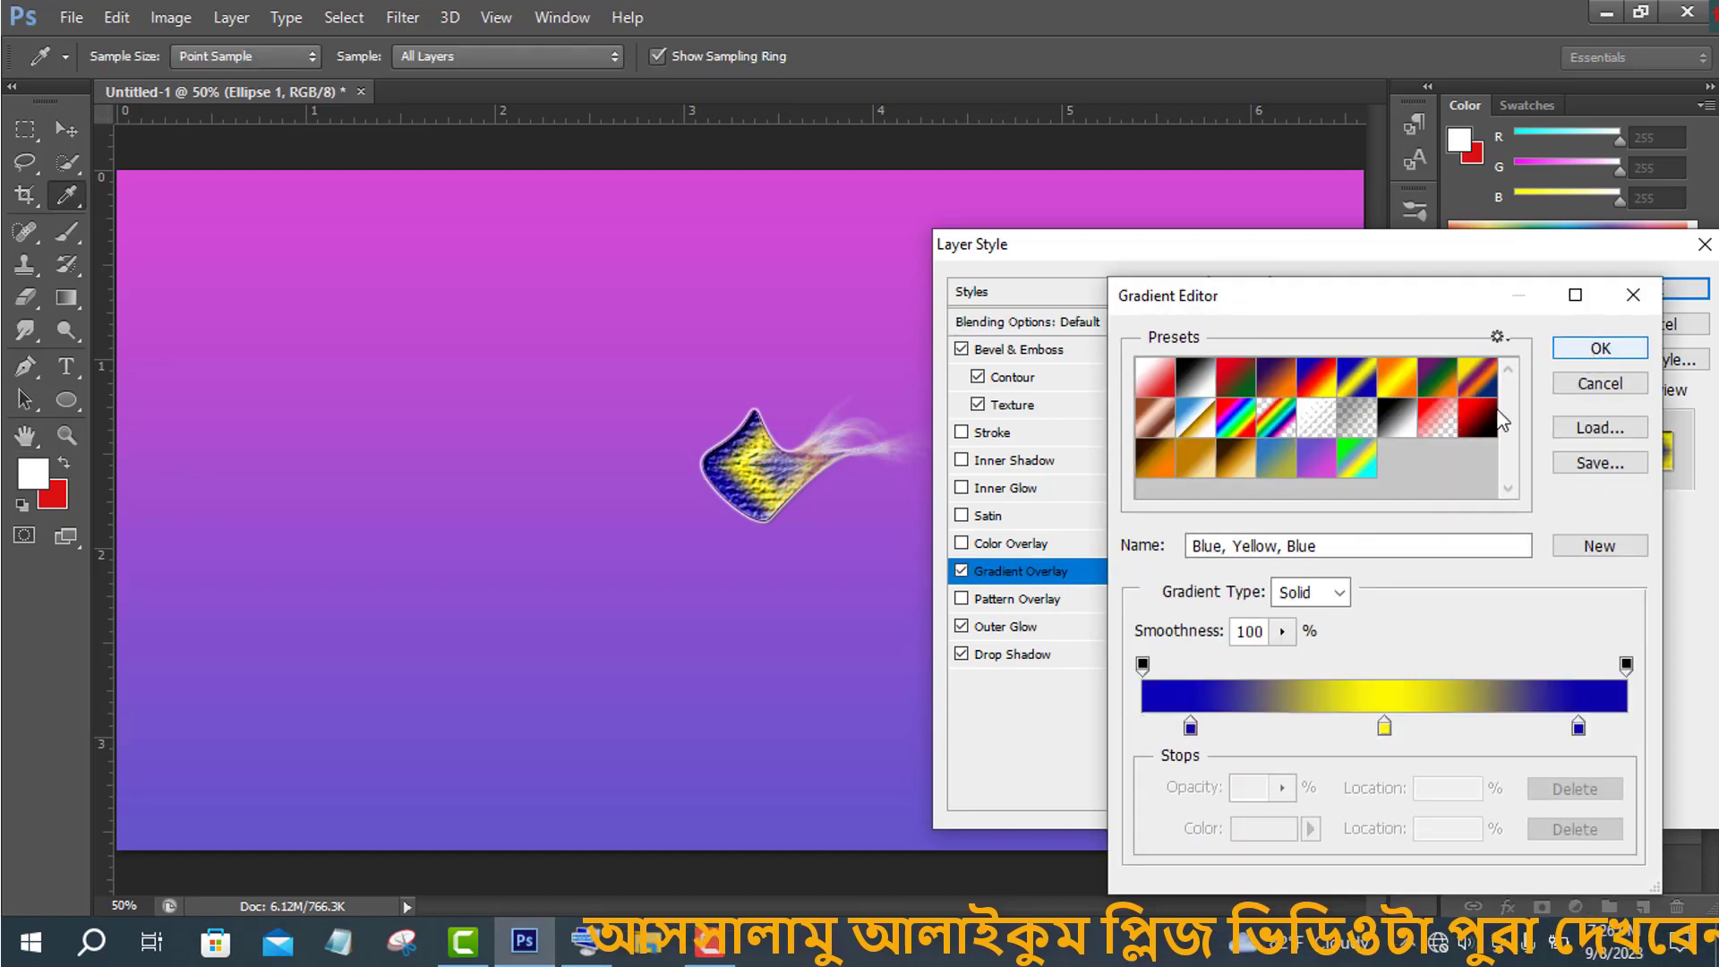
left_click(1580, 351)
left_click(1338, 417)
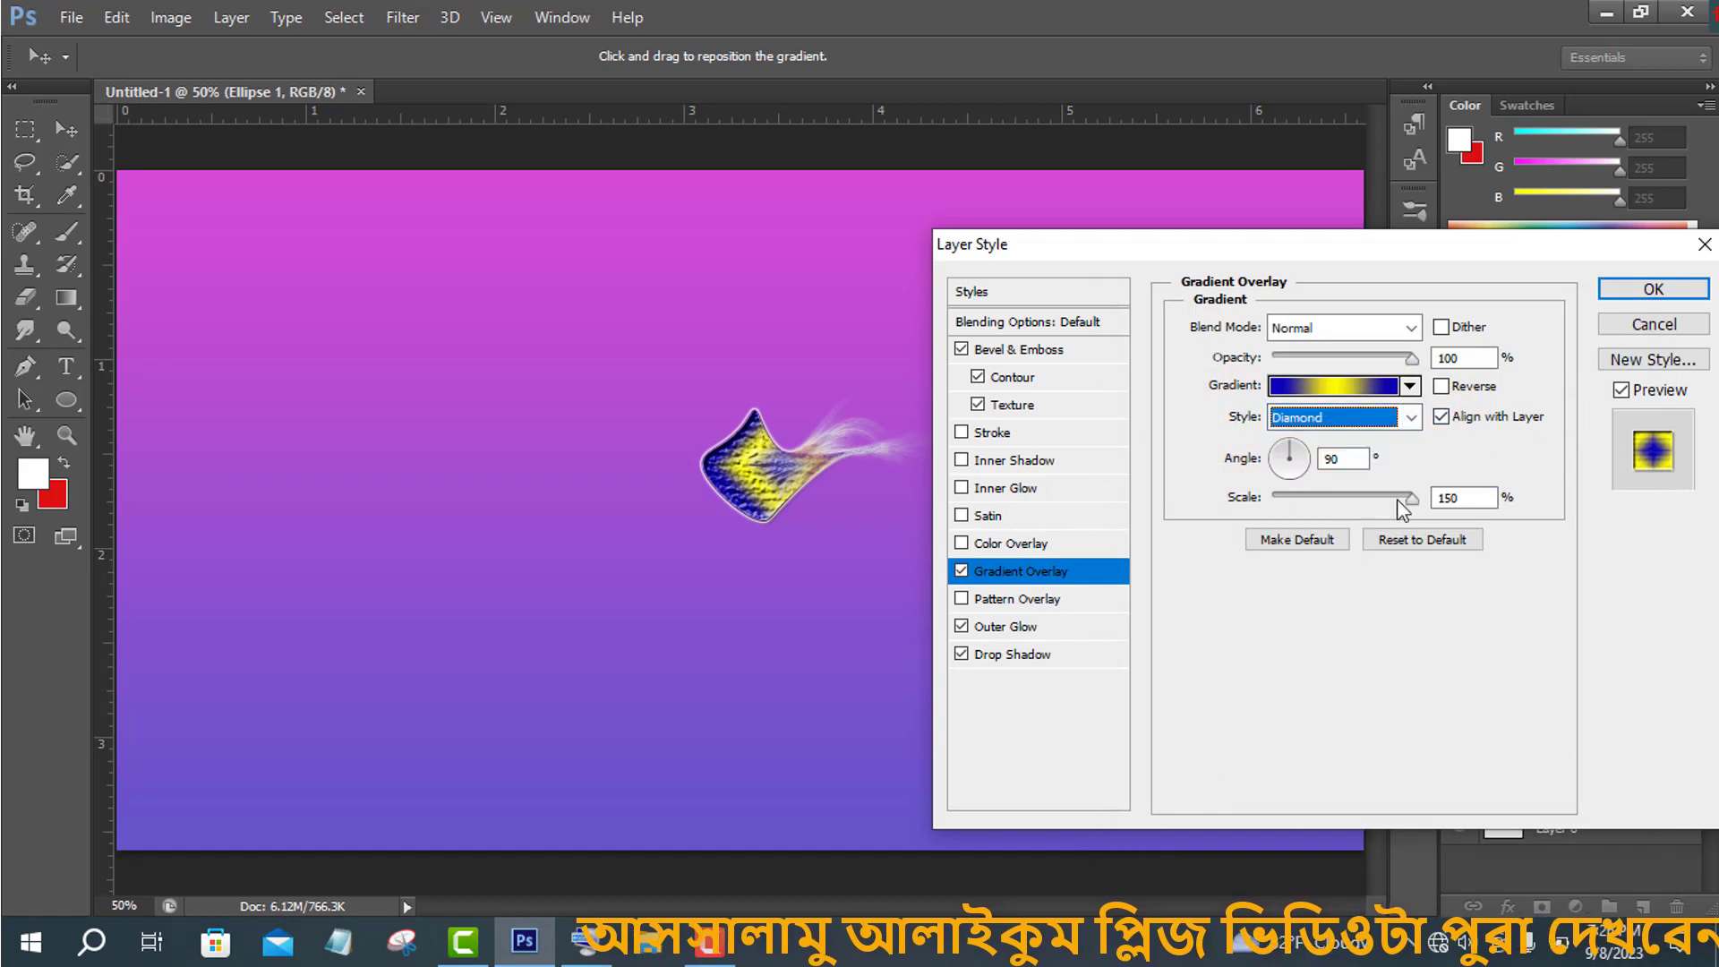
left_click(1339, 524)
left_click(1655, 289)
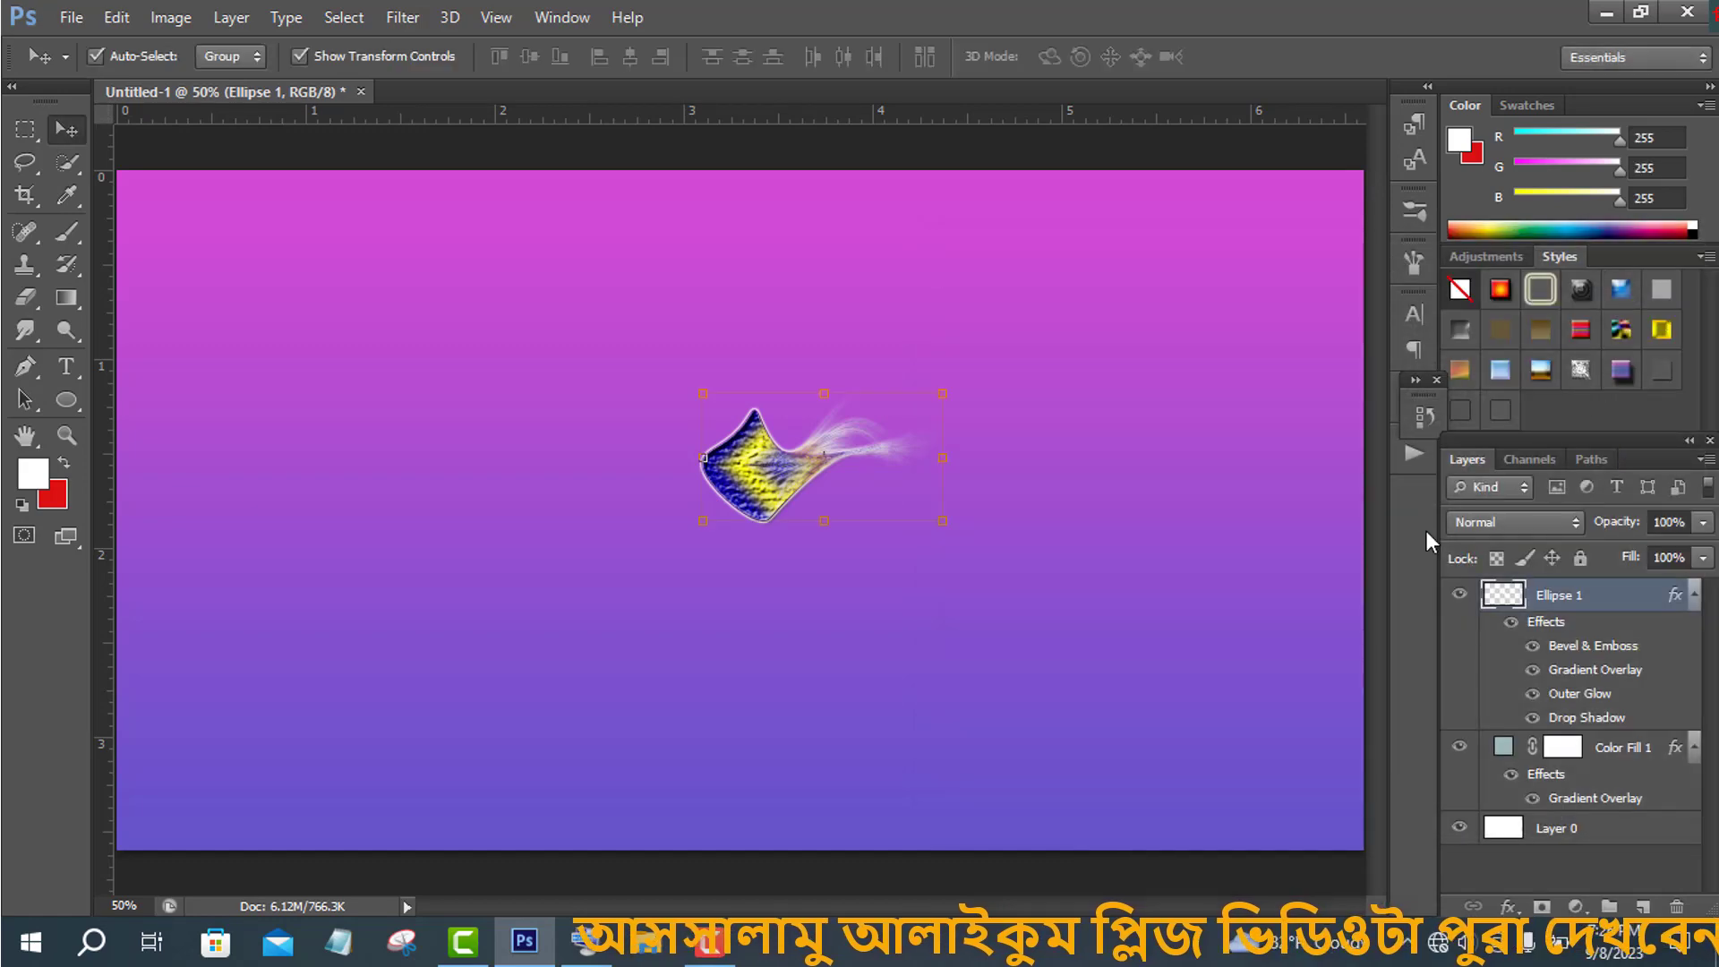
- Replace the background fill layer's gradient overlay with a gray-blue preset gradient
left_click(1504, 746)
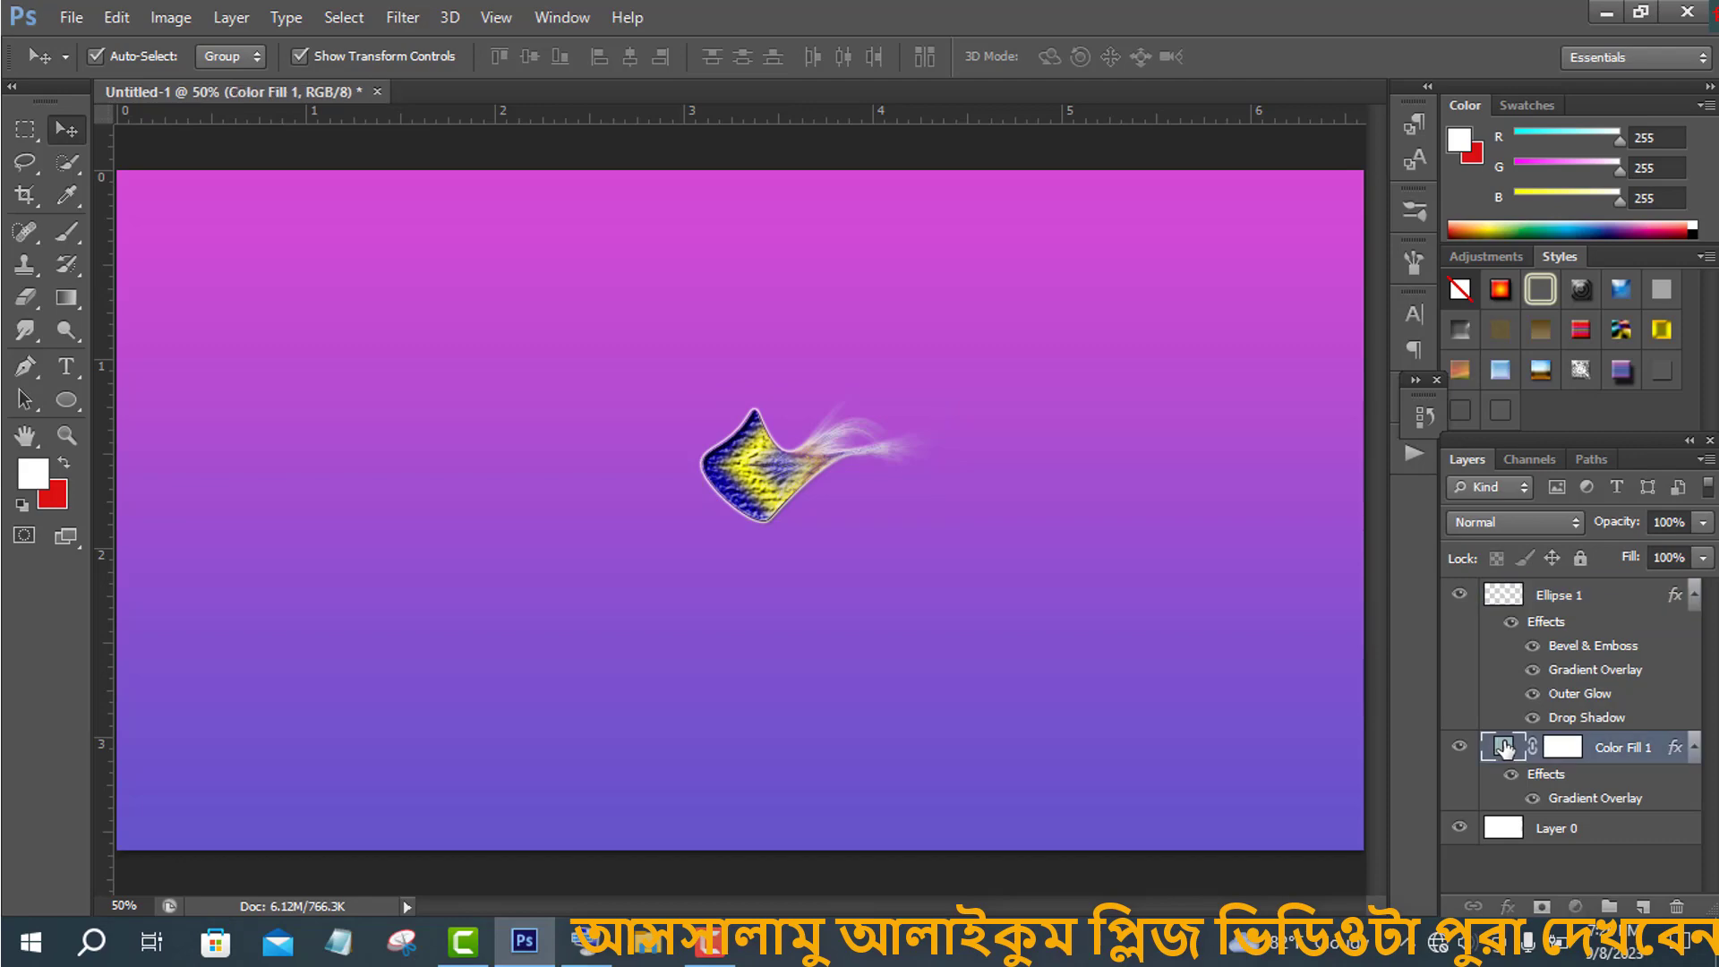
double_click(1504, 747)
left_click(1642, 380)
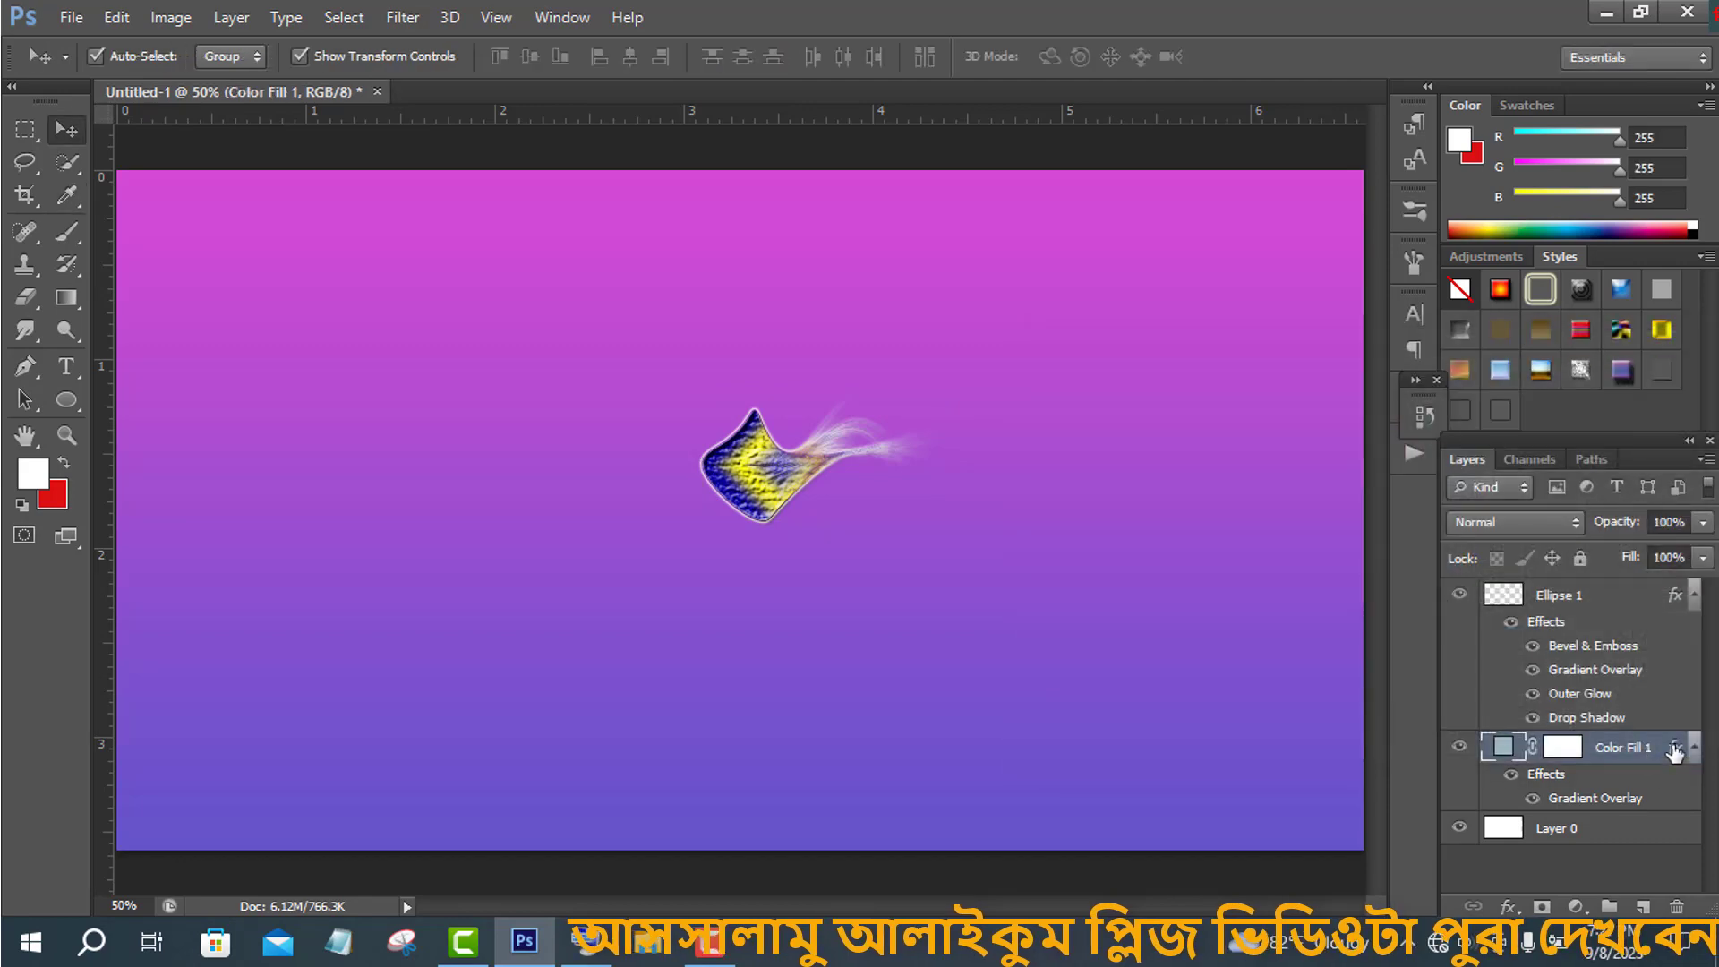
double_click(1670, 751)
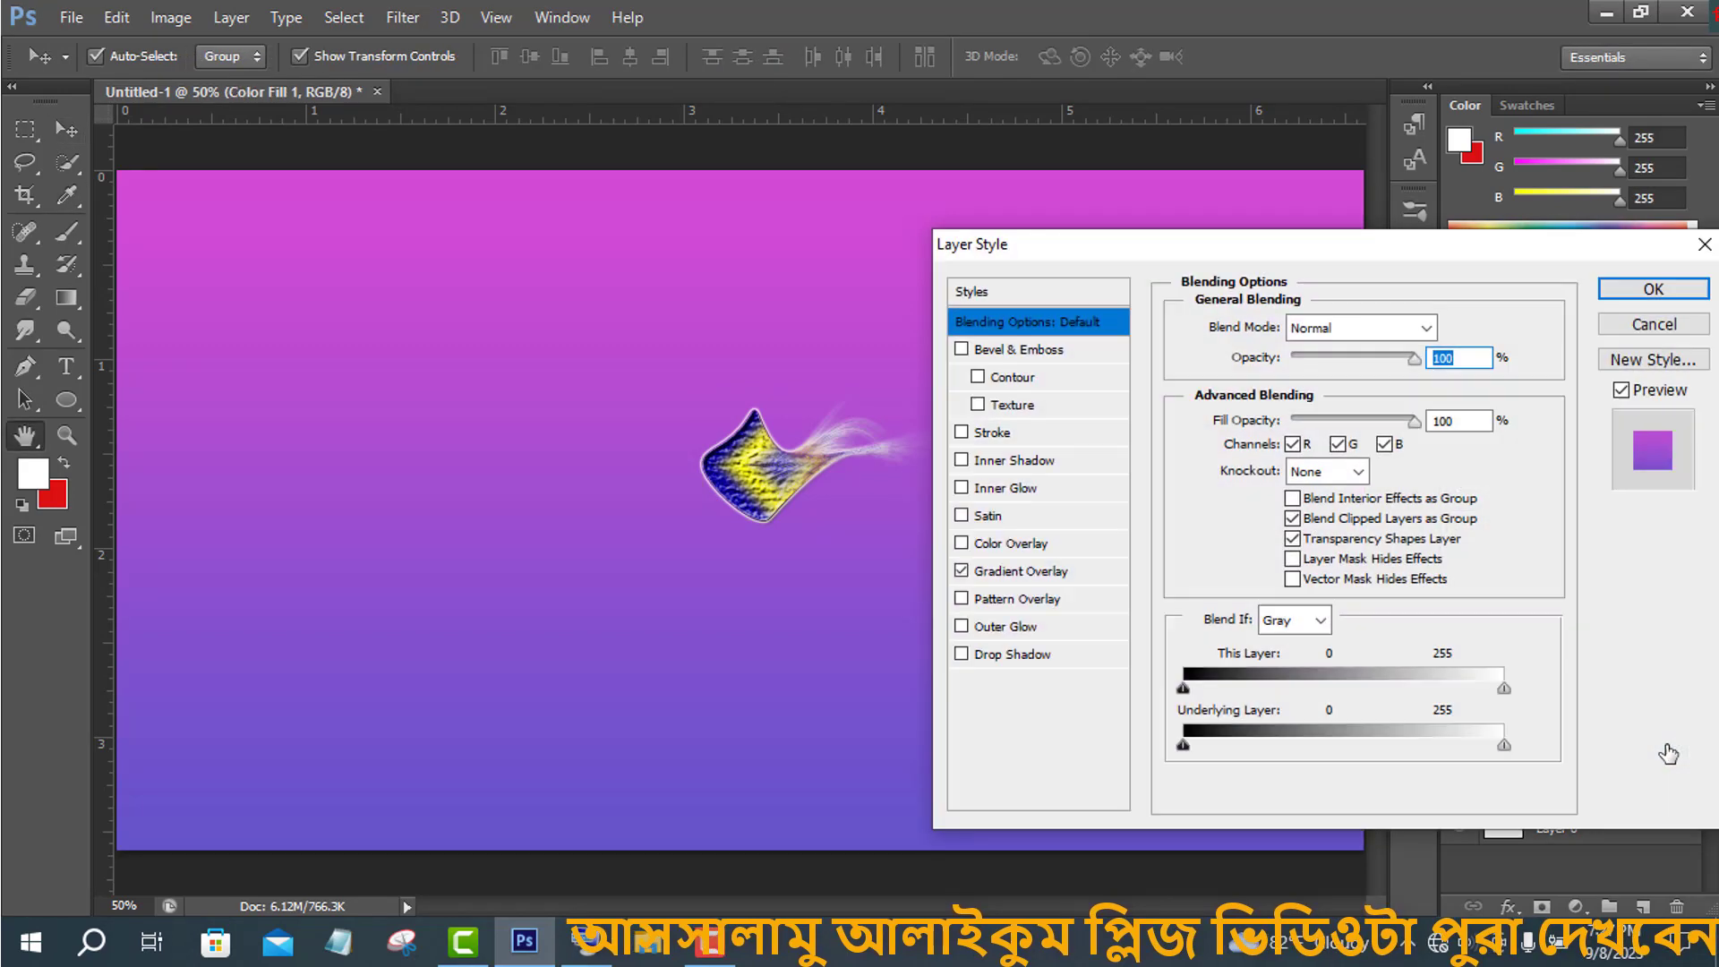
left_click(1030, 573)
left_click(1343, 386)
left_click(1155, 376)
left_click(1316, 417)
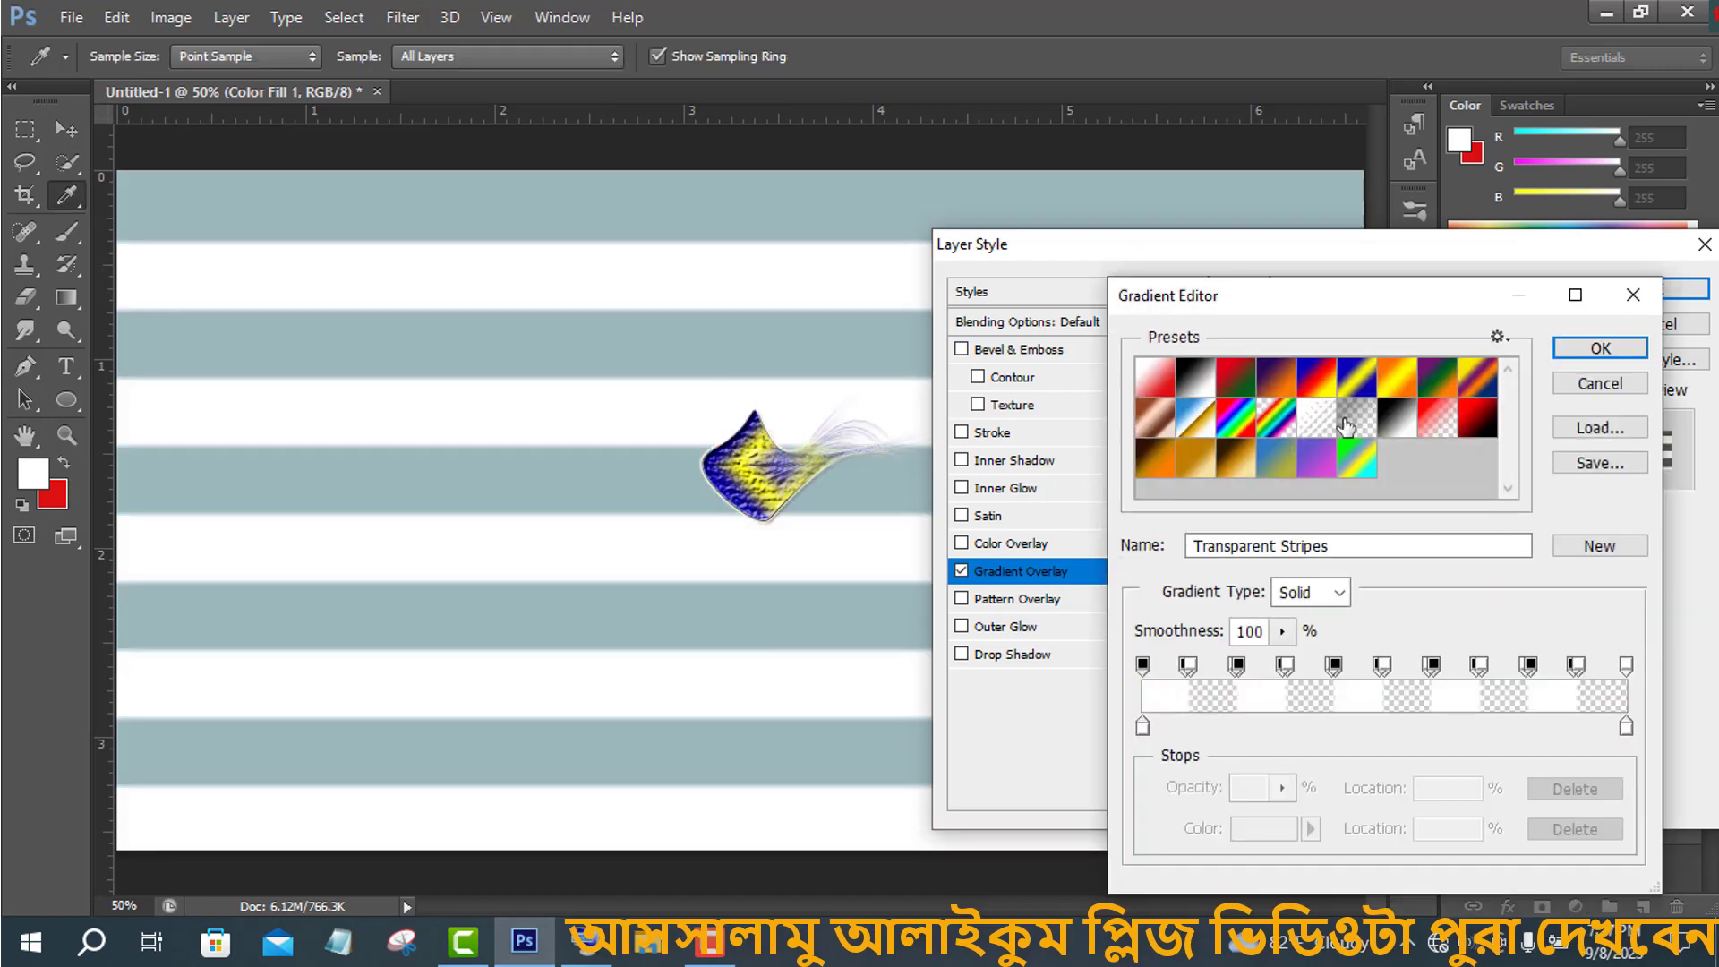
left_click(1357, 421)
left_click(1594, 349)
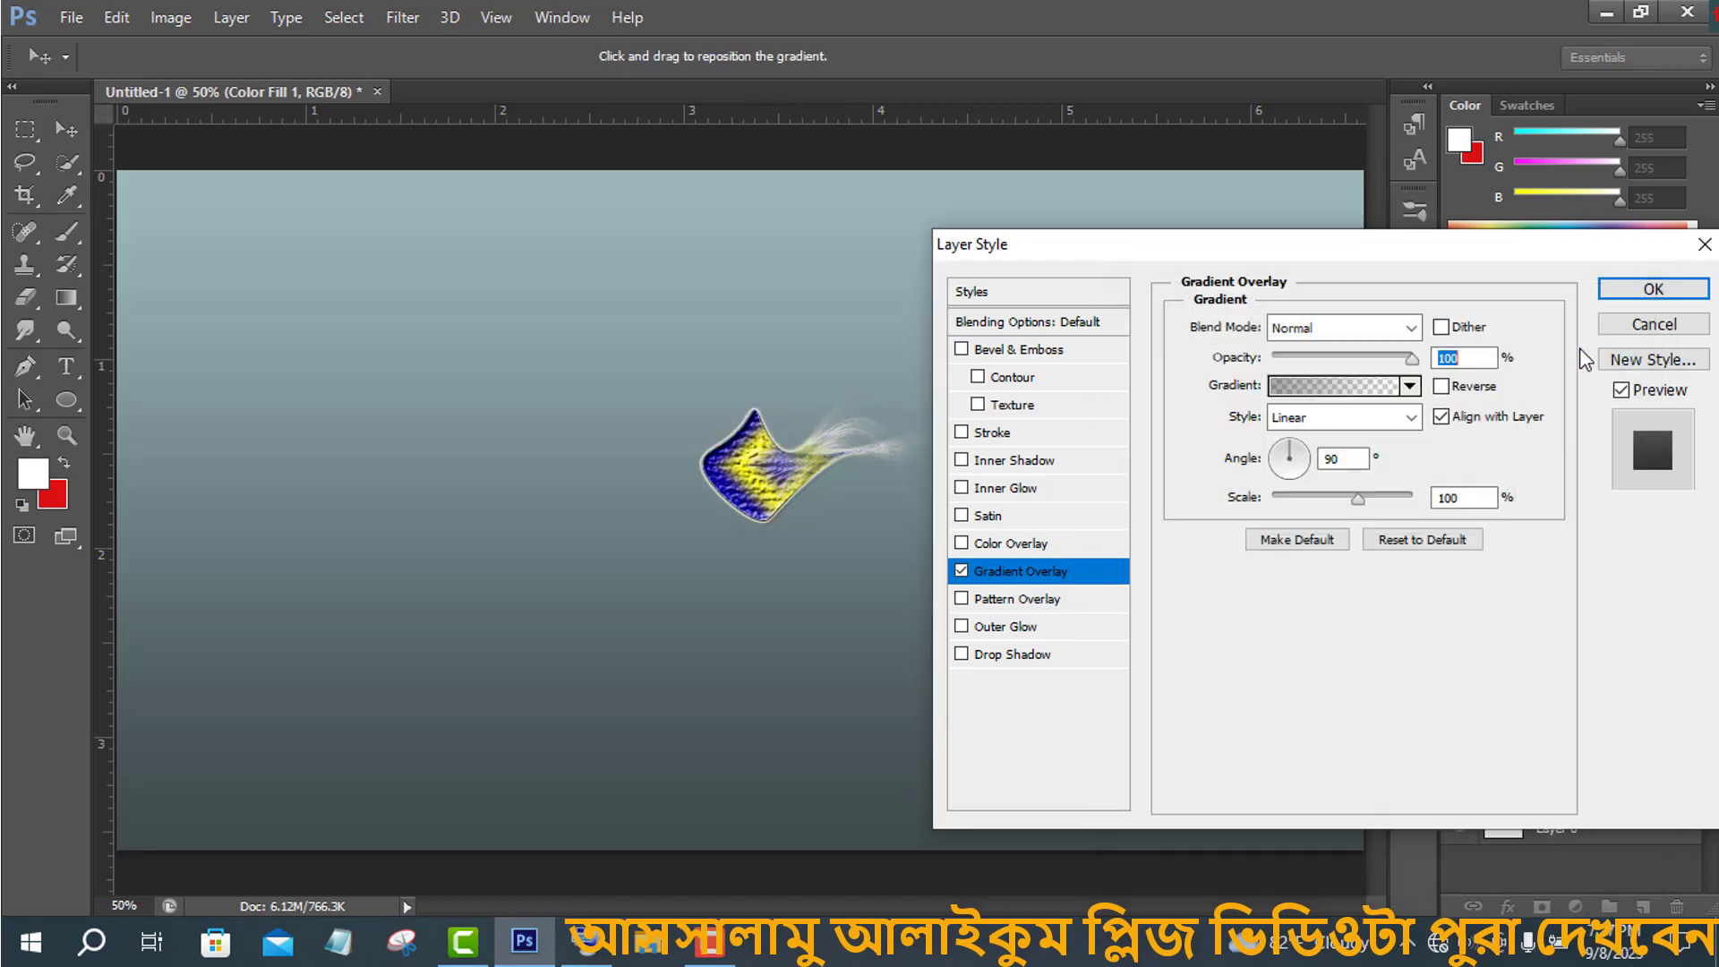
left_click(1622, 289)
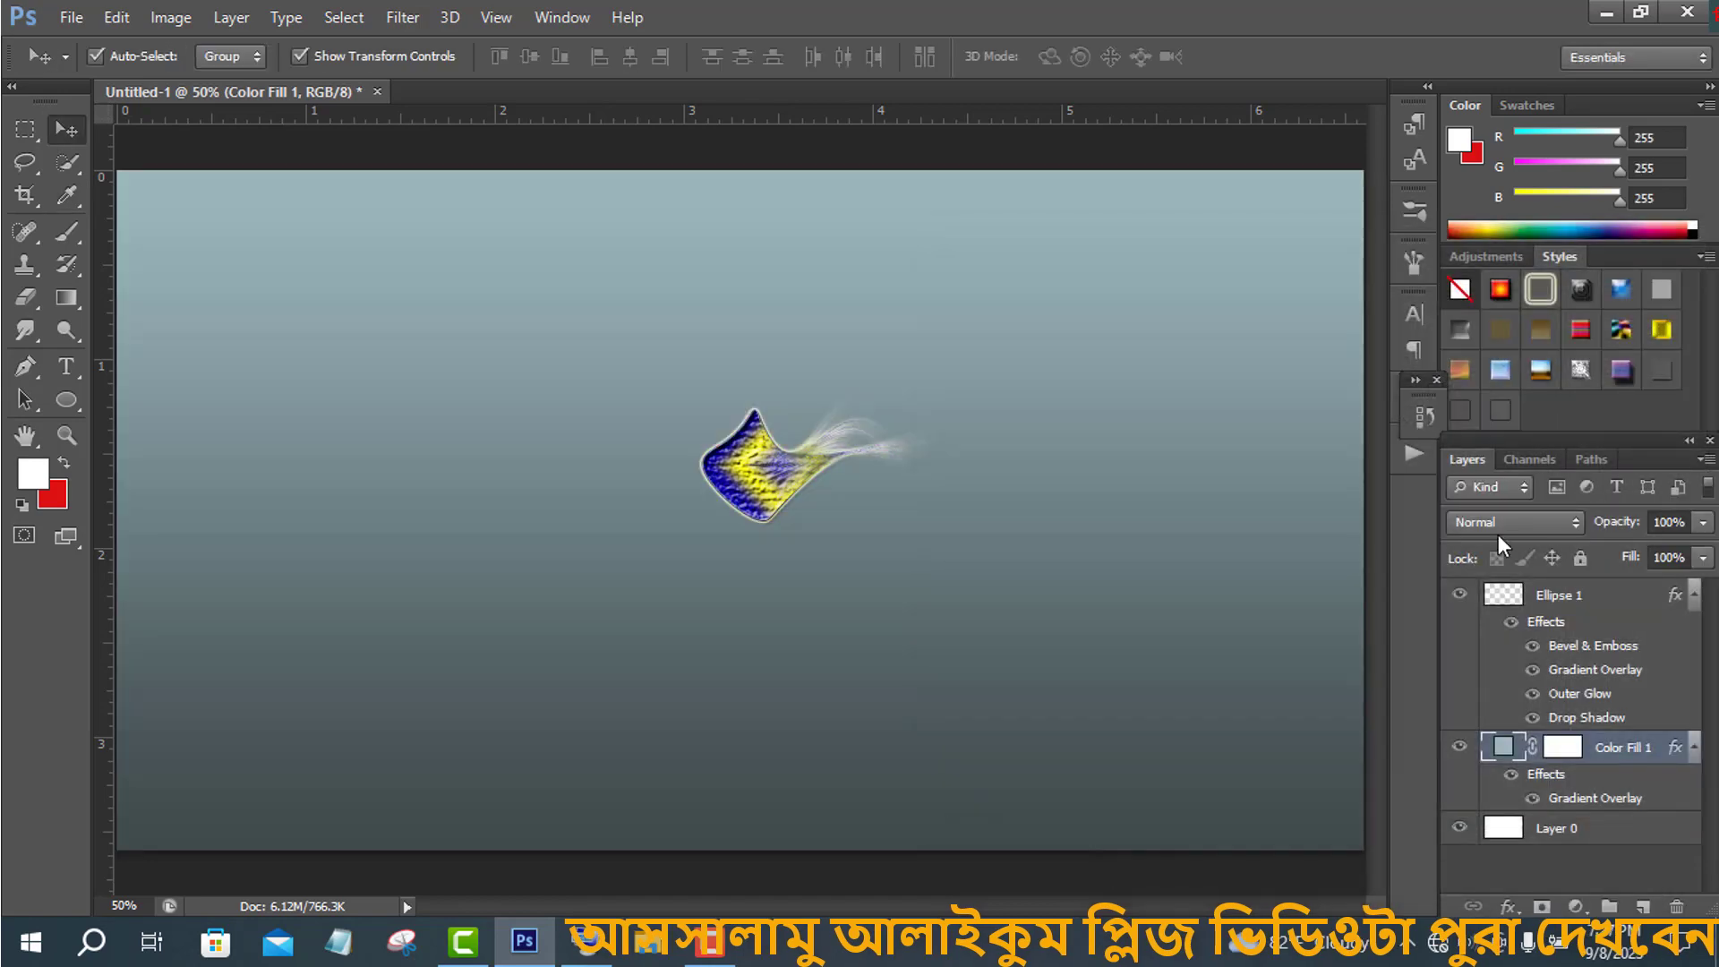
- Duplicate the ellipse layer and start a free transform on the copy
left_click(1615, 608)
left_click_drag(1617, 605, 1642, 906)
key("ctrl+t")
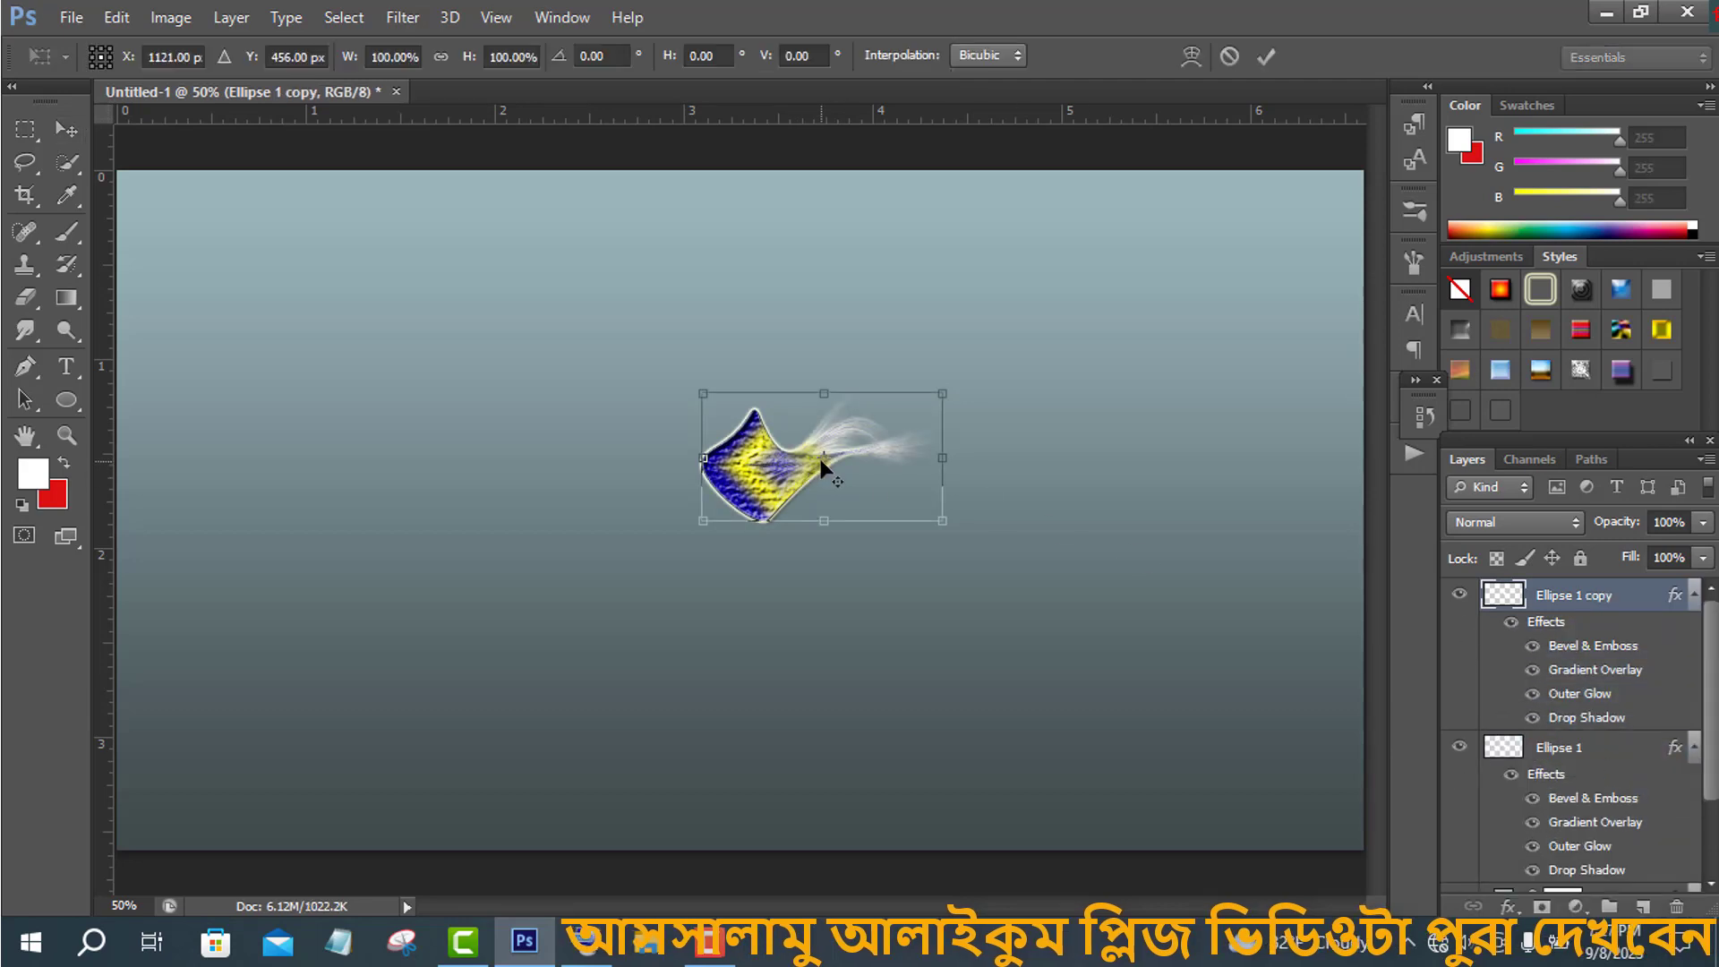
- Set the copy's rotation angle to 20° using the on-screen keyboard
left_click(596, 56)
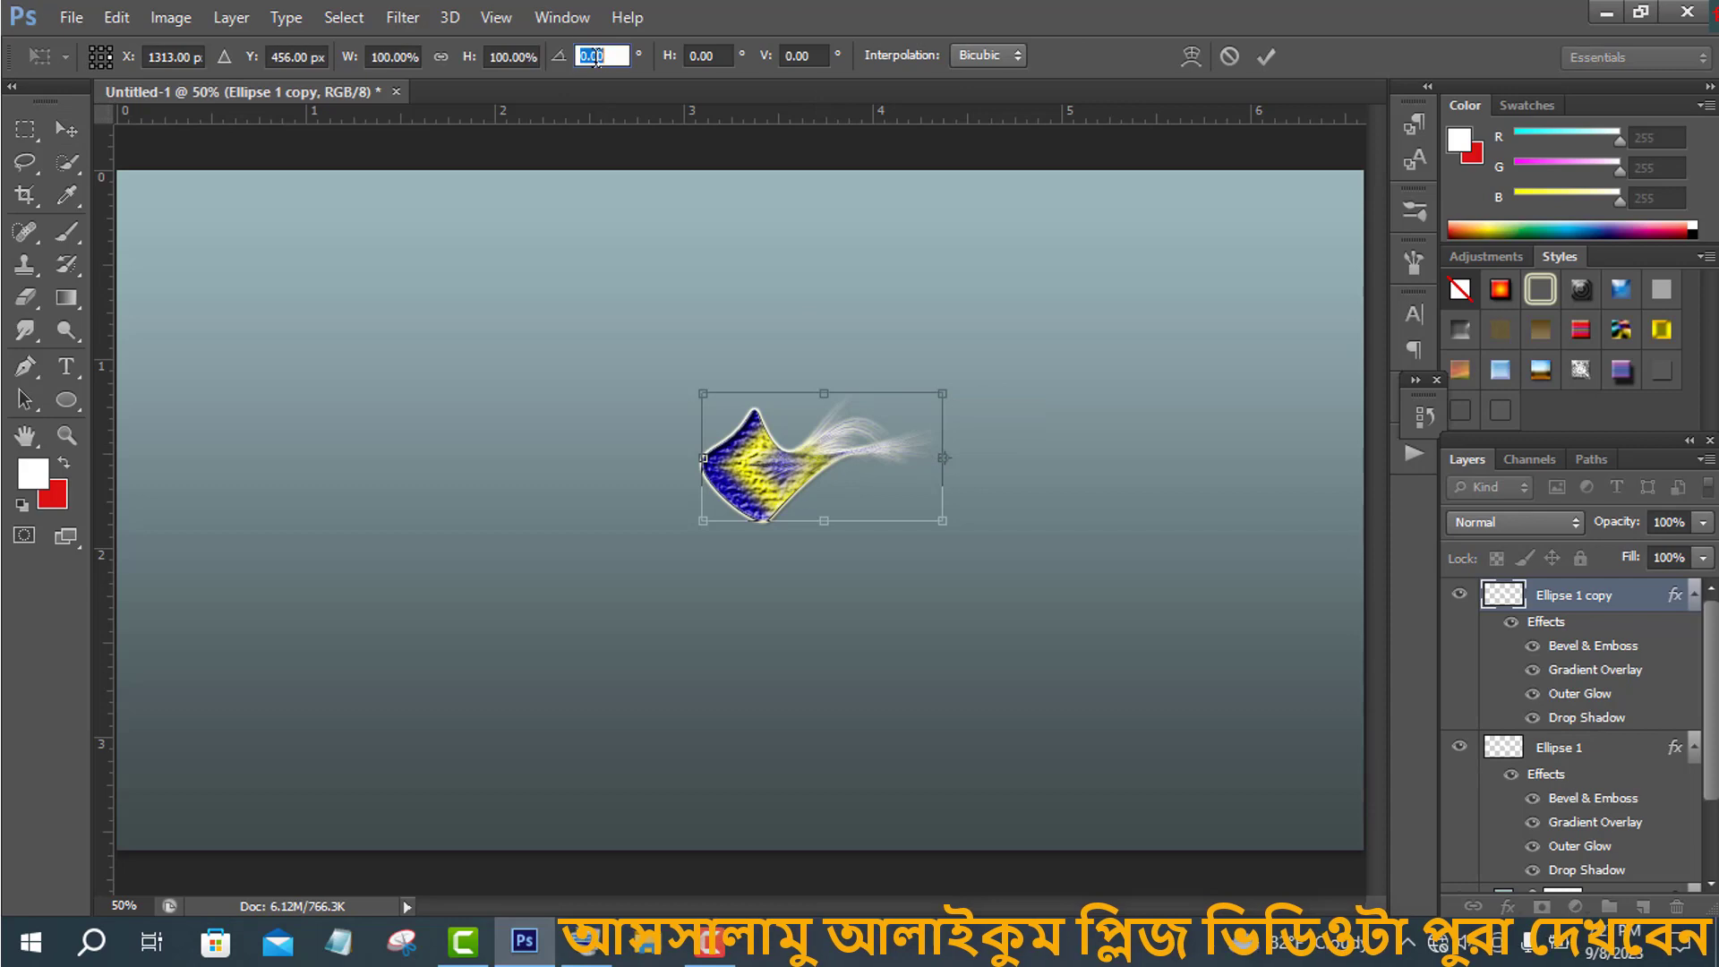
left_click(586, 940)
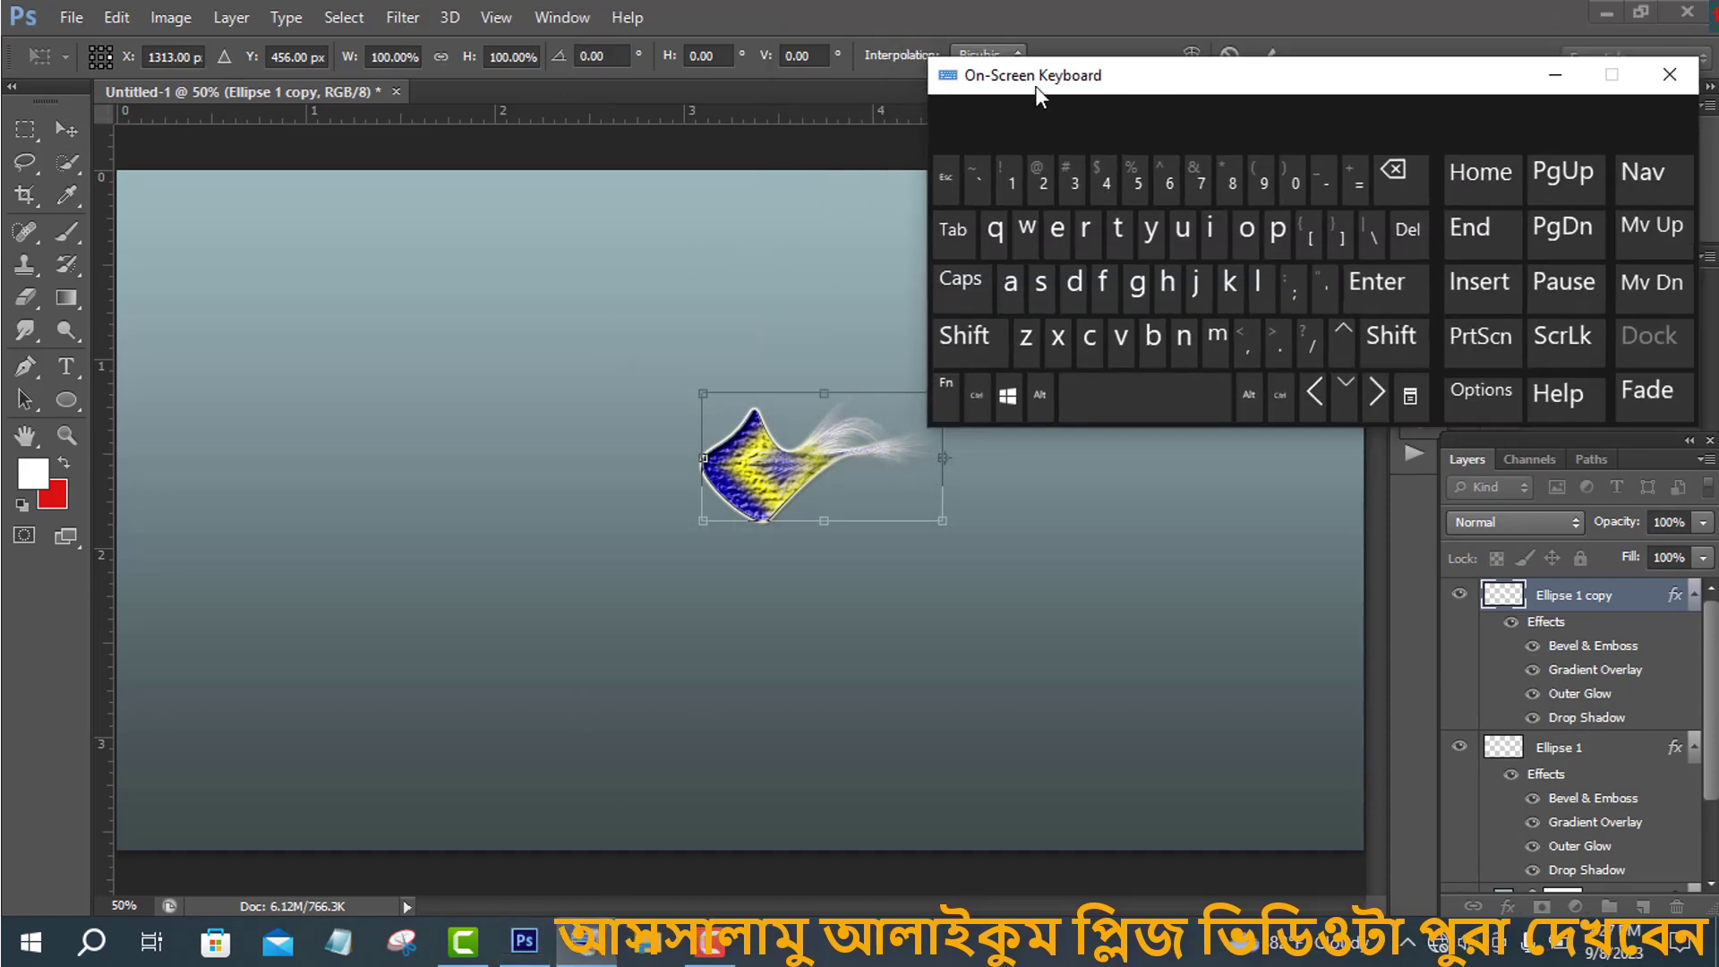
left_click(624, 52)
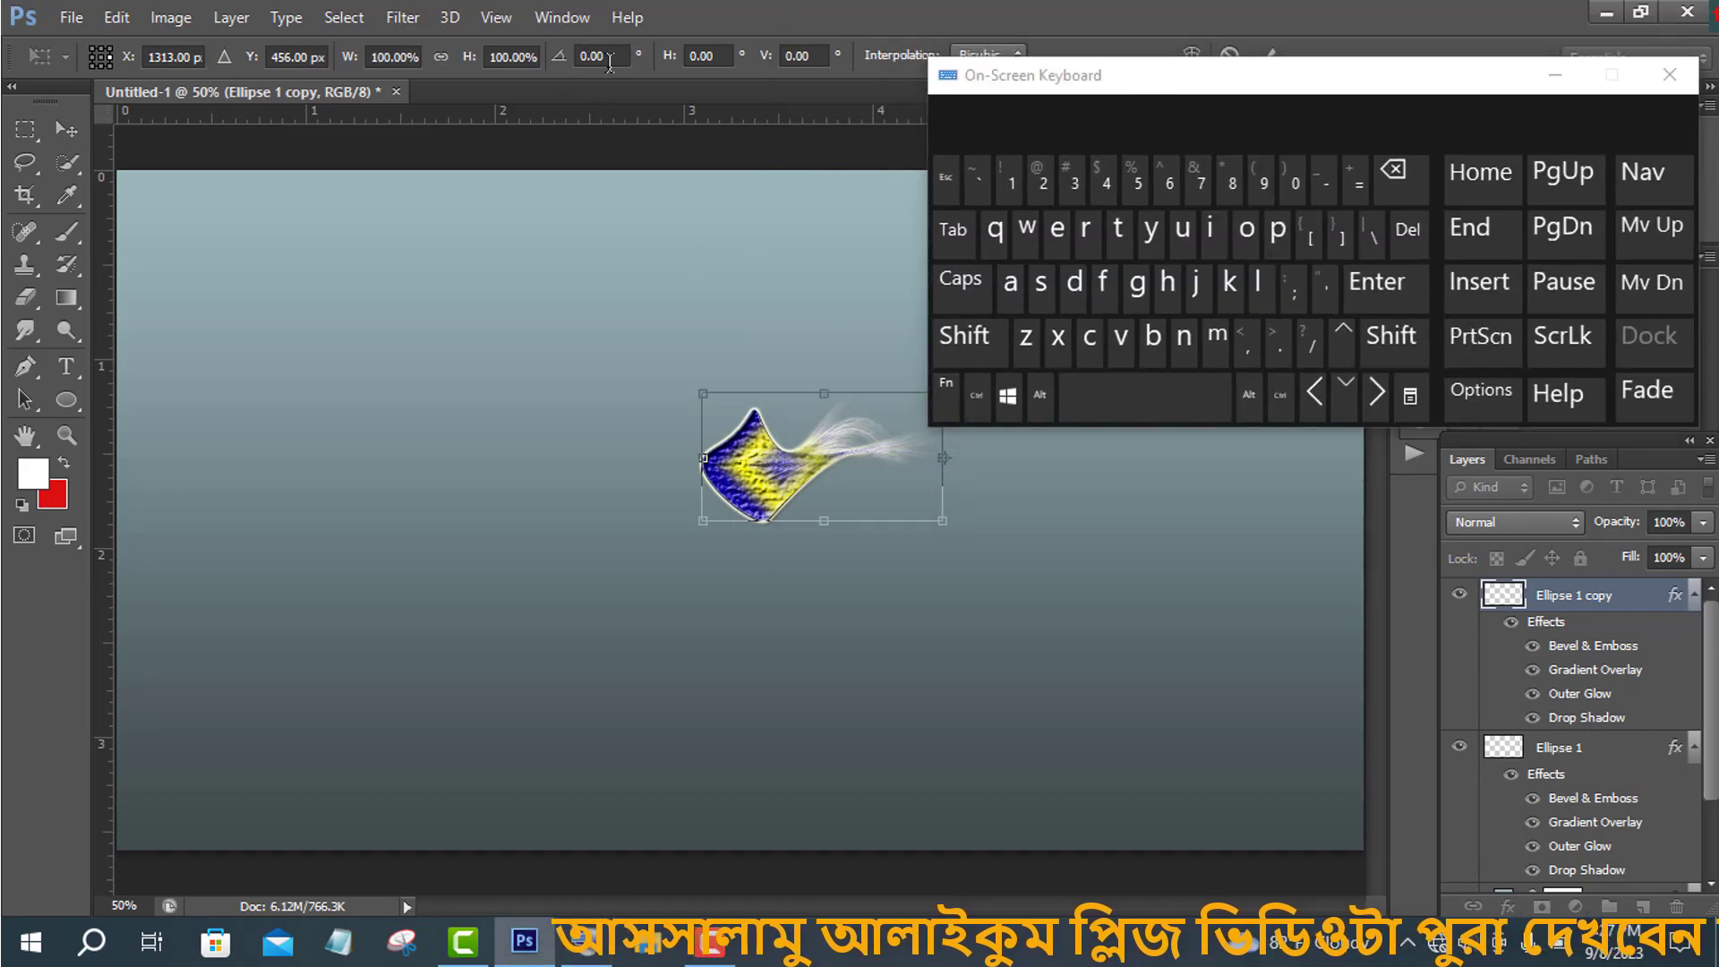
left_click(1077, 183)
left_click(1302, 176)
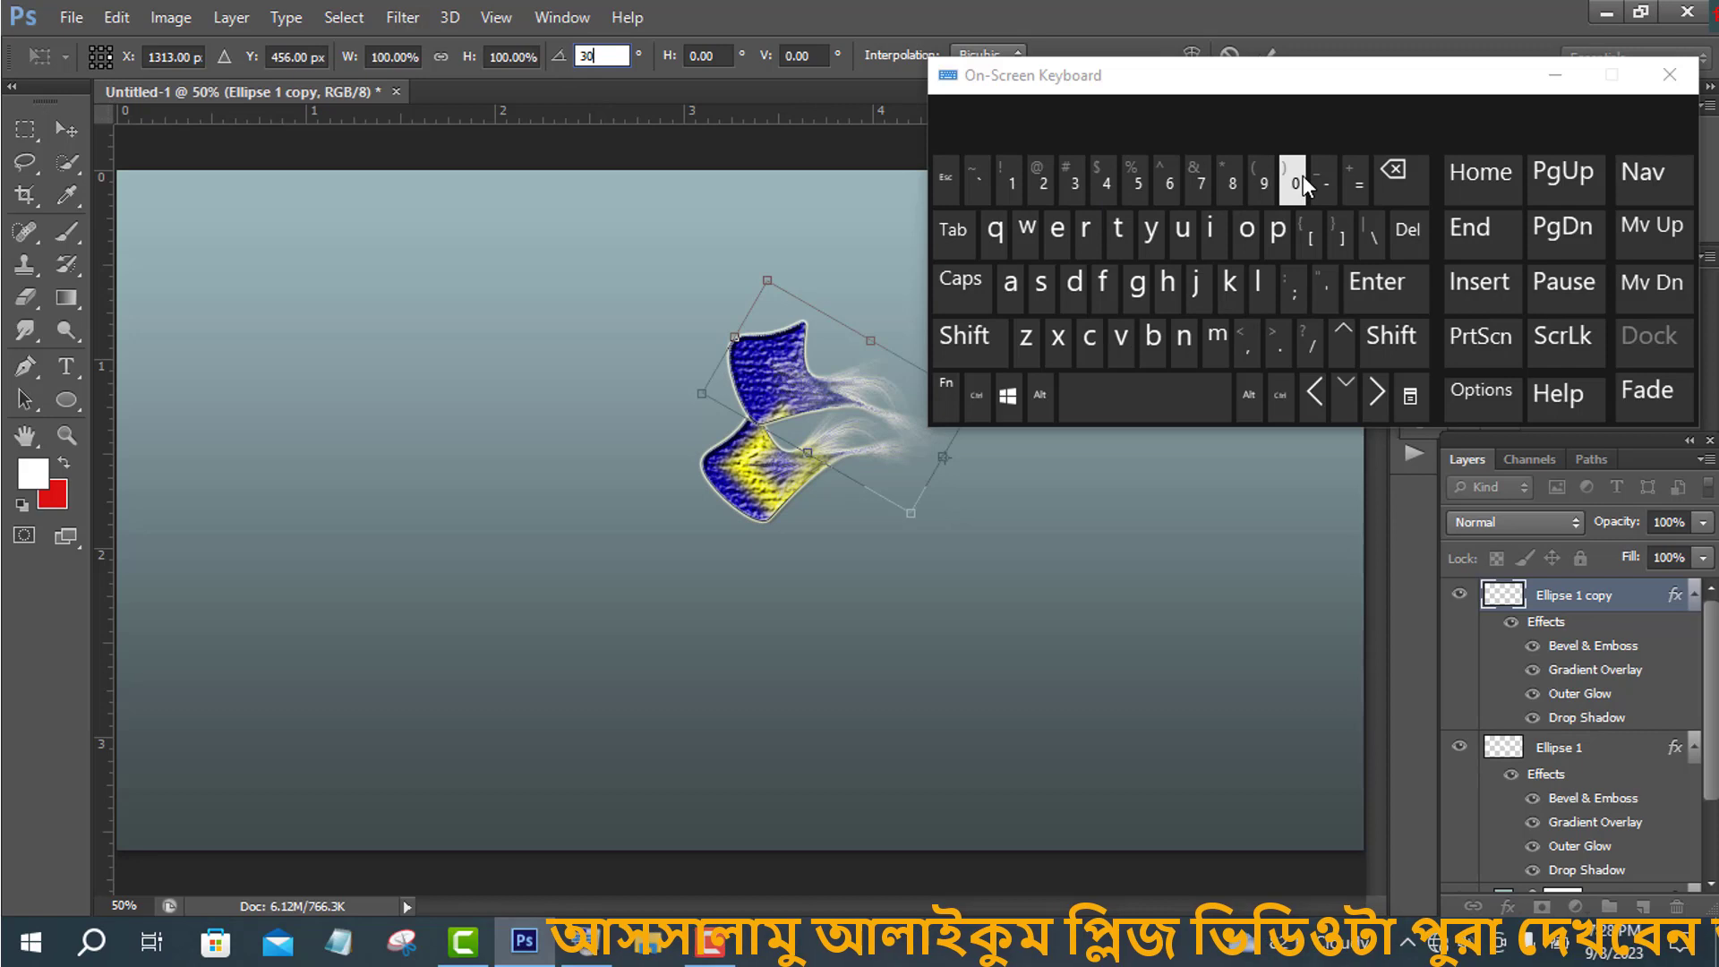
left_click(1398, 176)
left_click(1398, 176)
left_click(1043, 177)
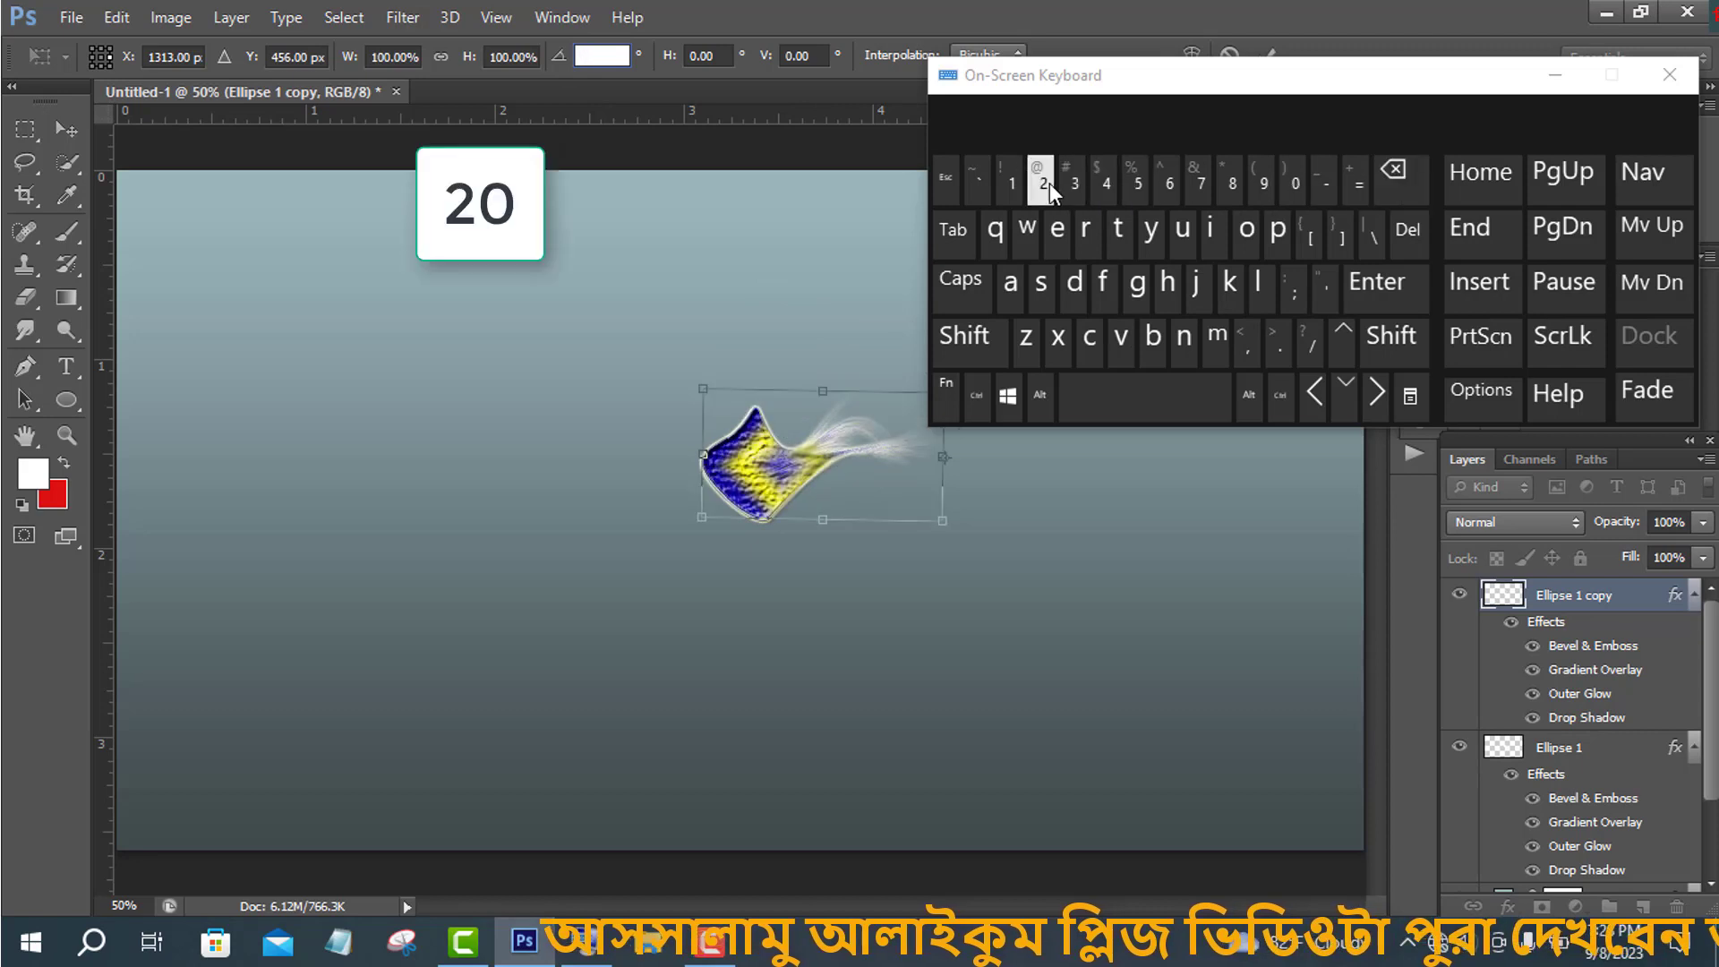
left_click(1293, 173)
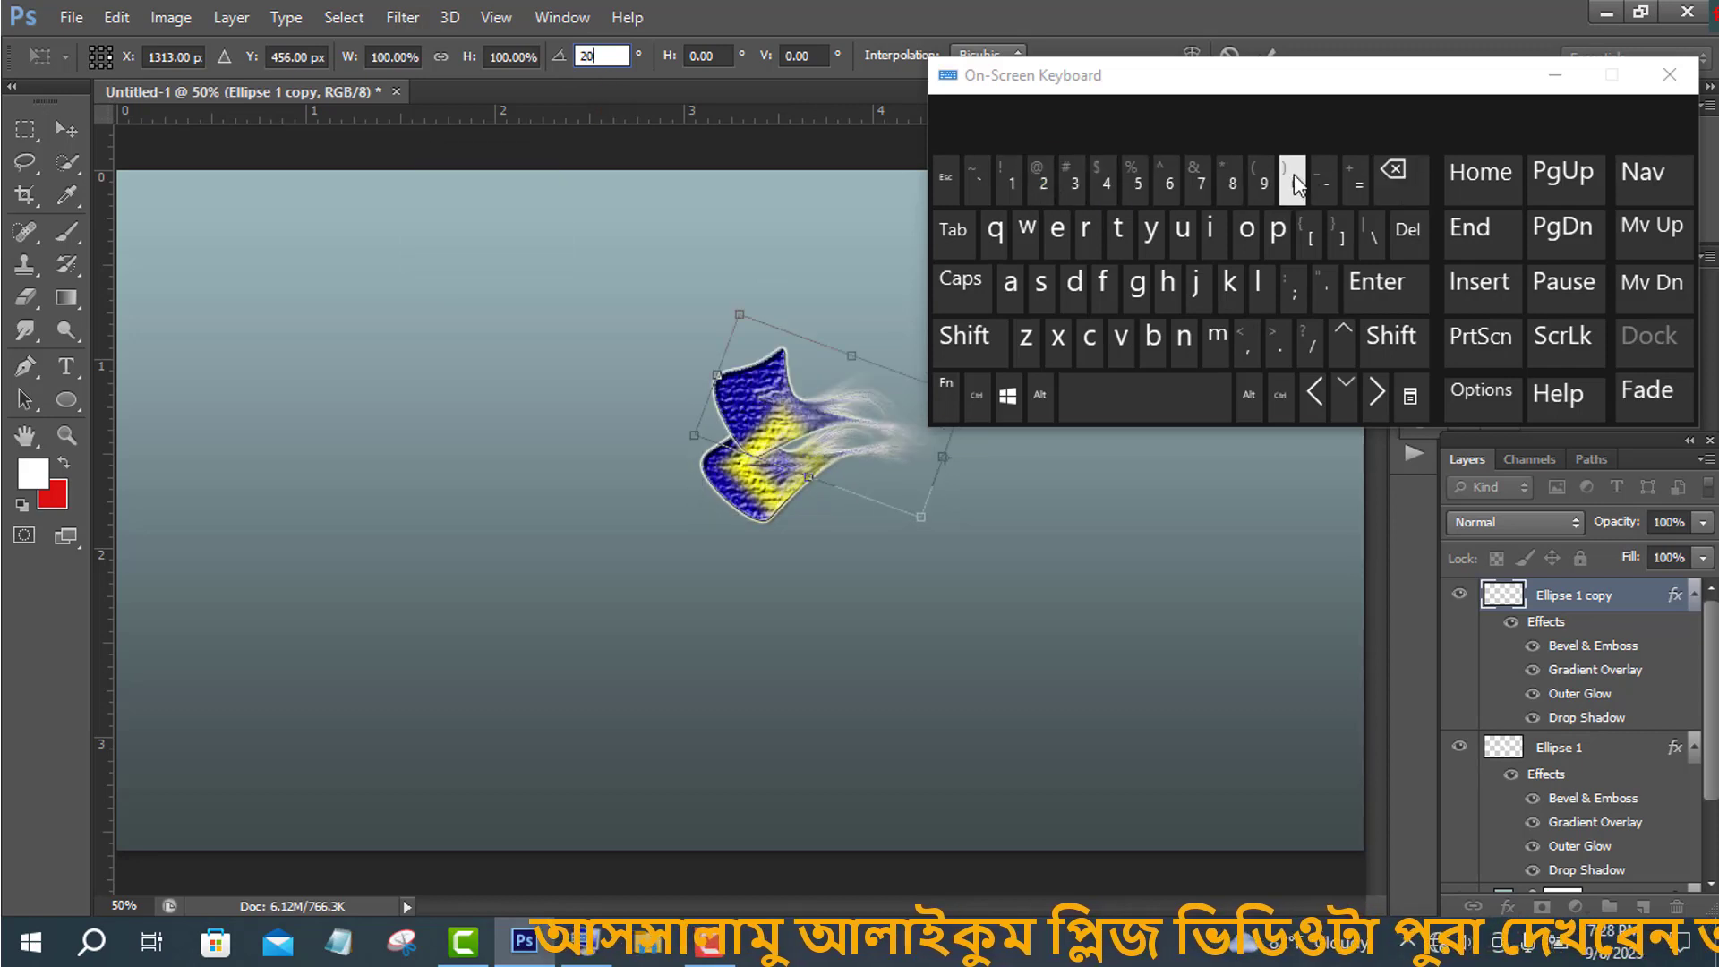
- Apply the 20° rotation to the ellipse copy
left_click(1556, 75)
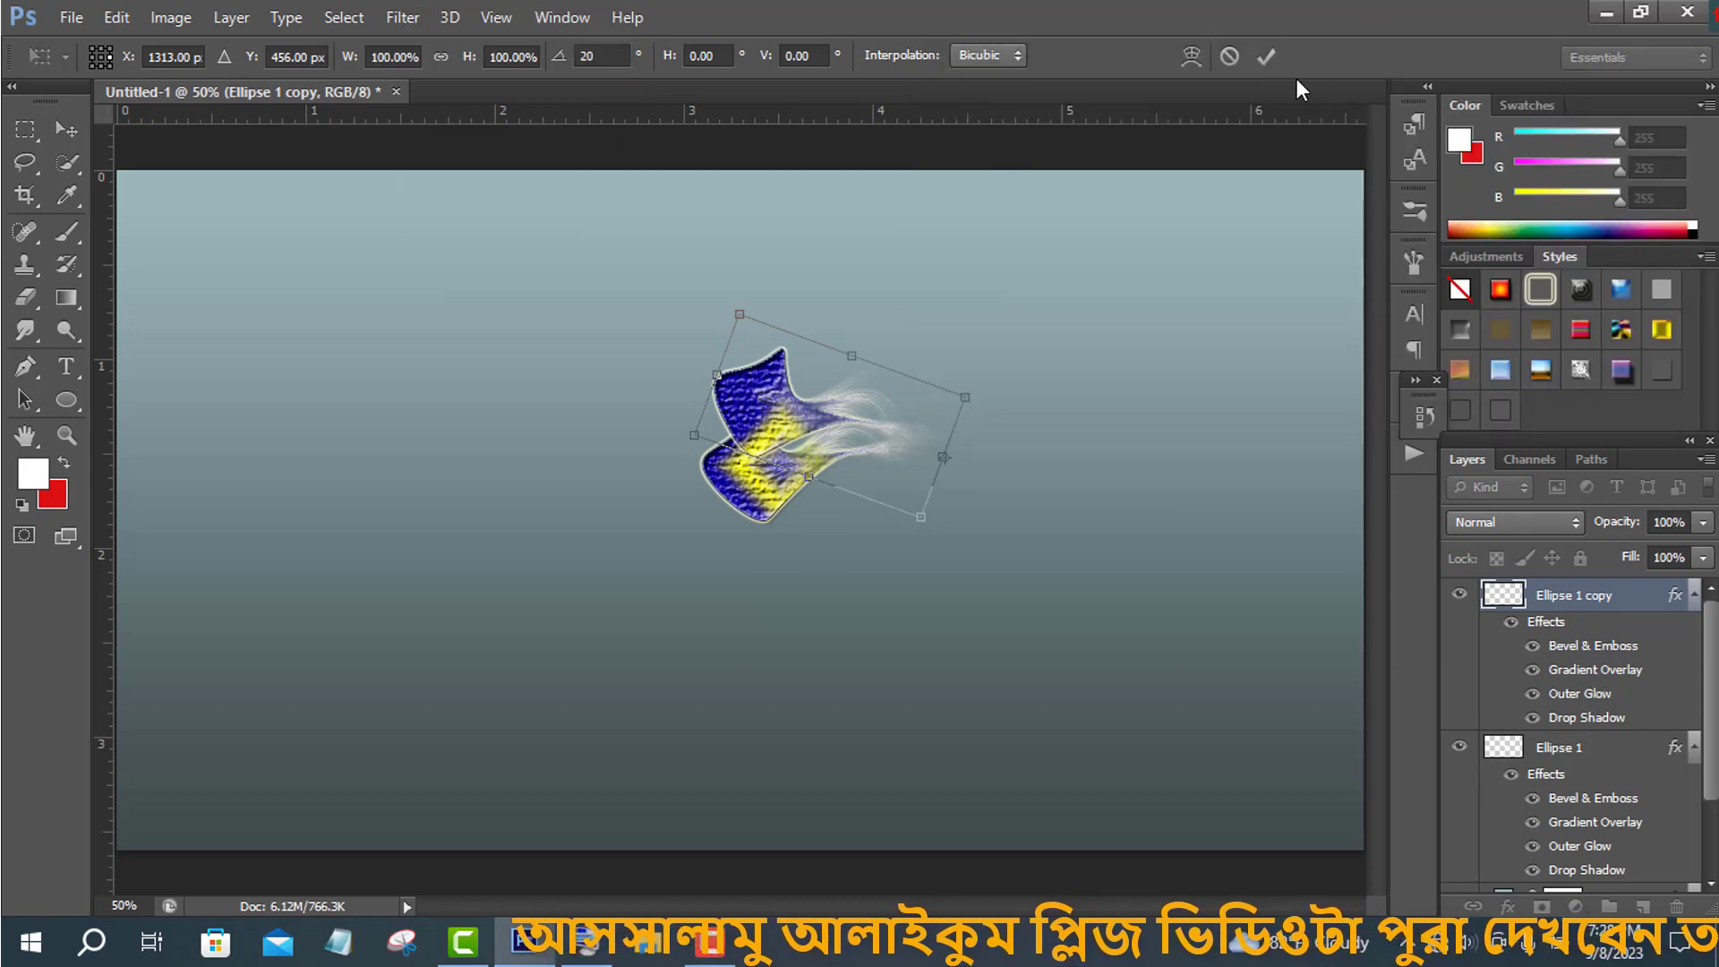
left_click(1264, 59)
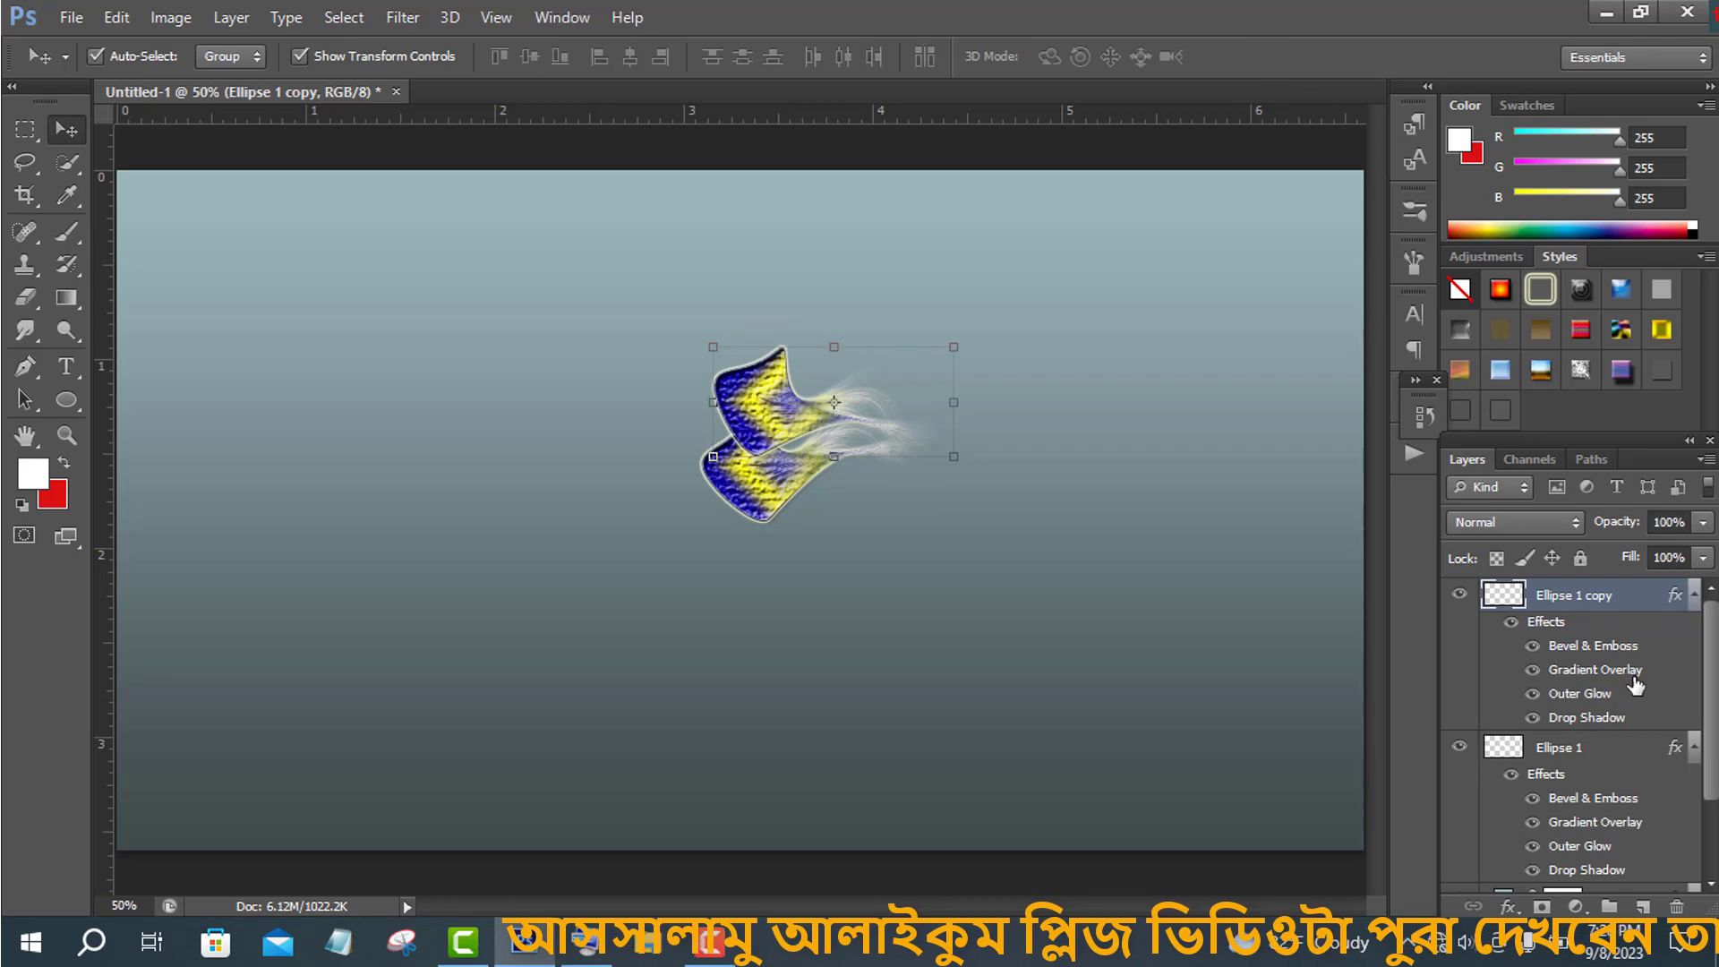
- Select both ellipse layers and rotate them together to about 22.55°
left_click(1589, 755, "ctrl")
key("ctrl+t")
left_click_drag(684, 333, 751, 308)
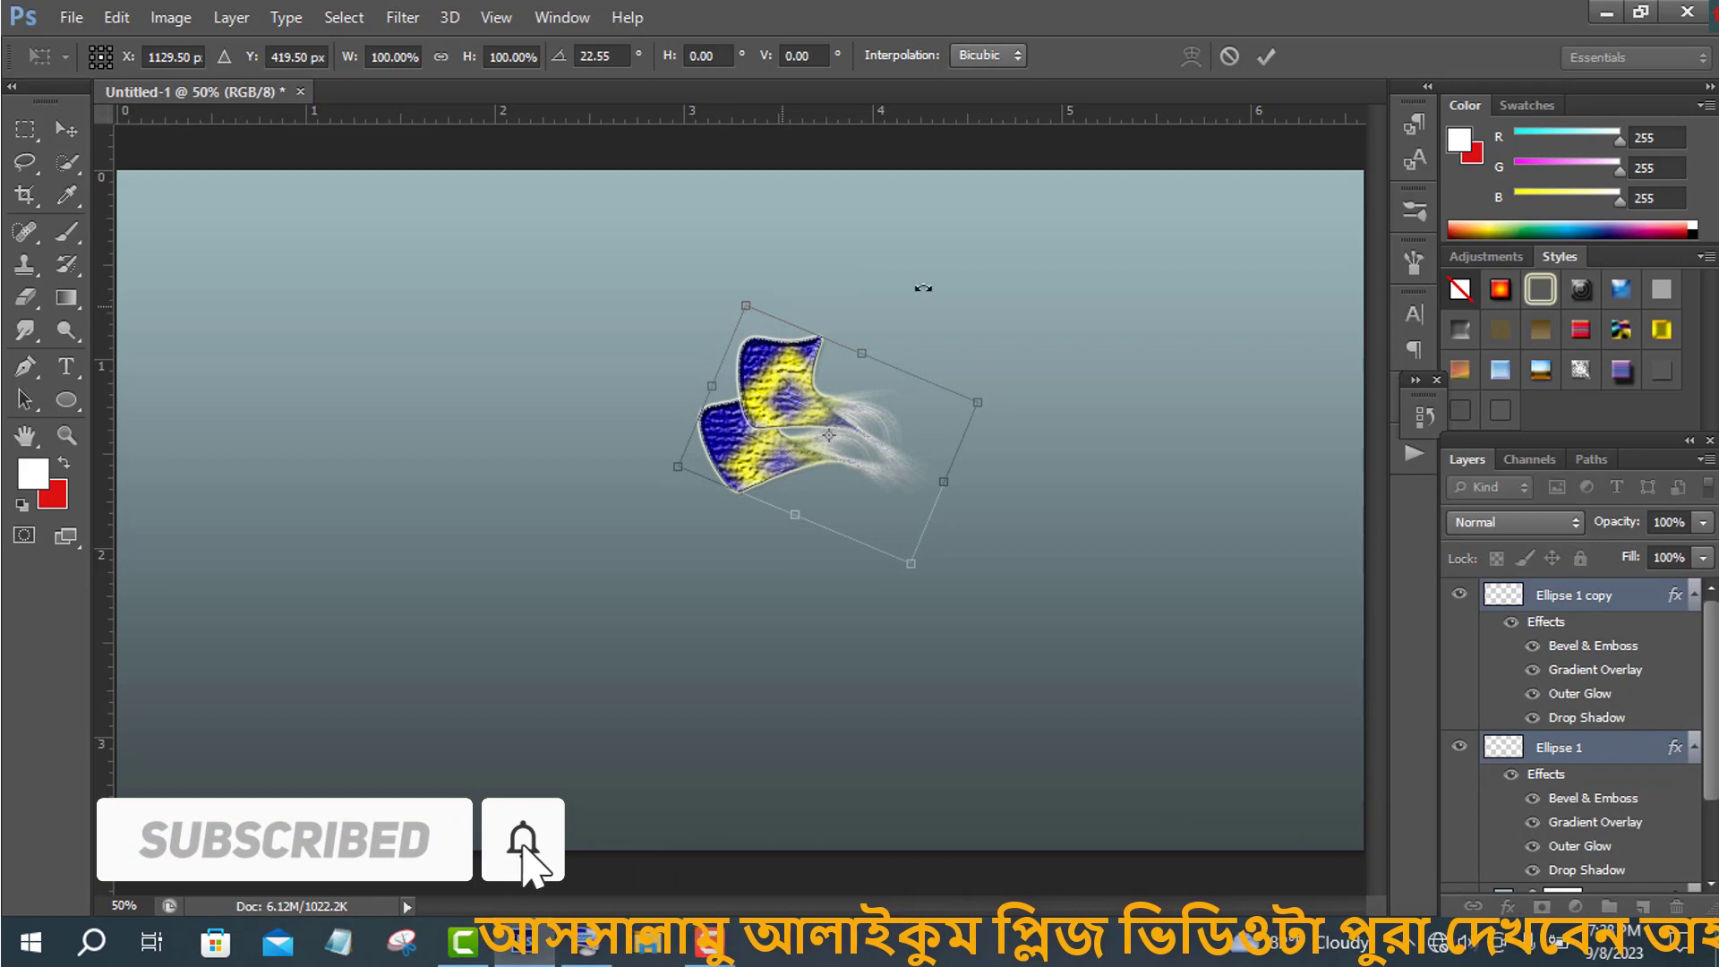
left_click(1266, 56)
- Duplicate both ellipse layers and rotate the copies by 45°
left_click_drag(1639, 902, 1642, 905)
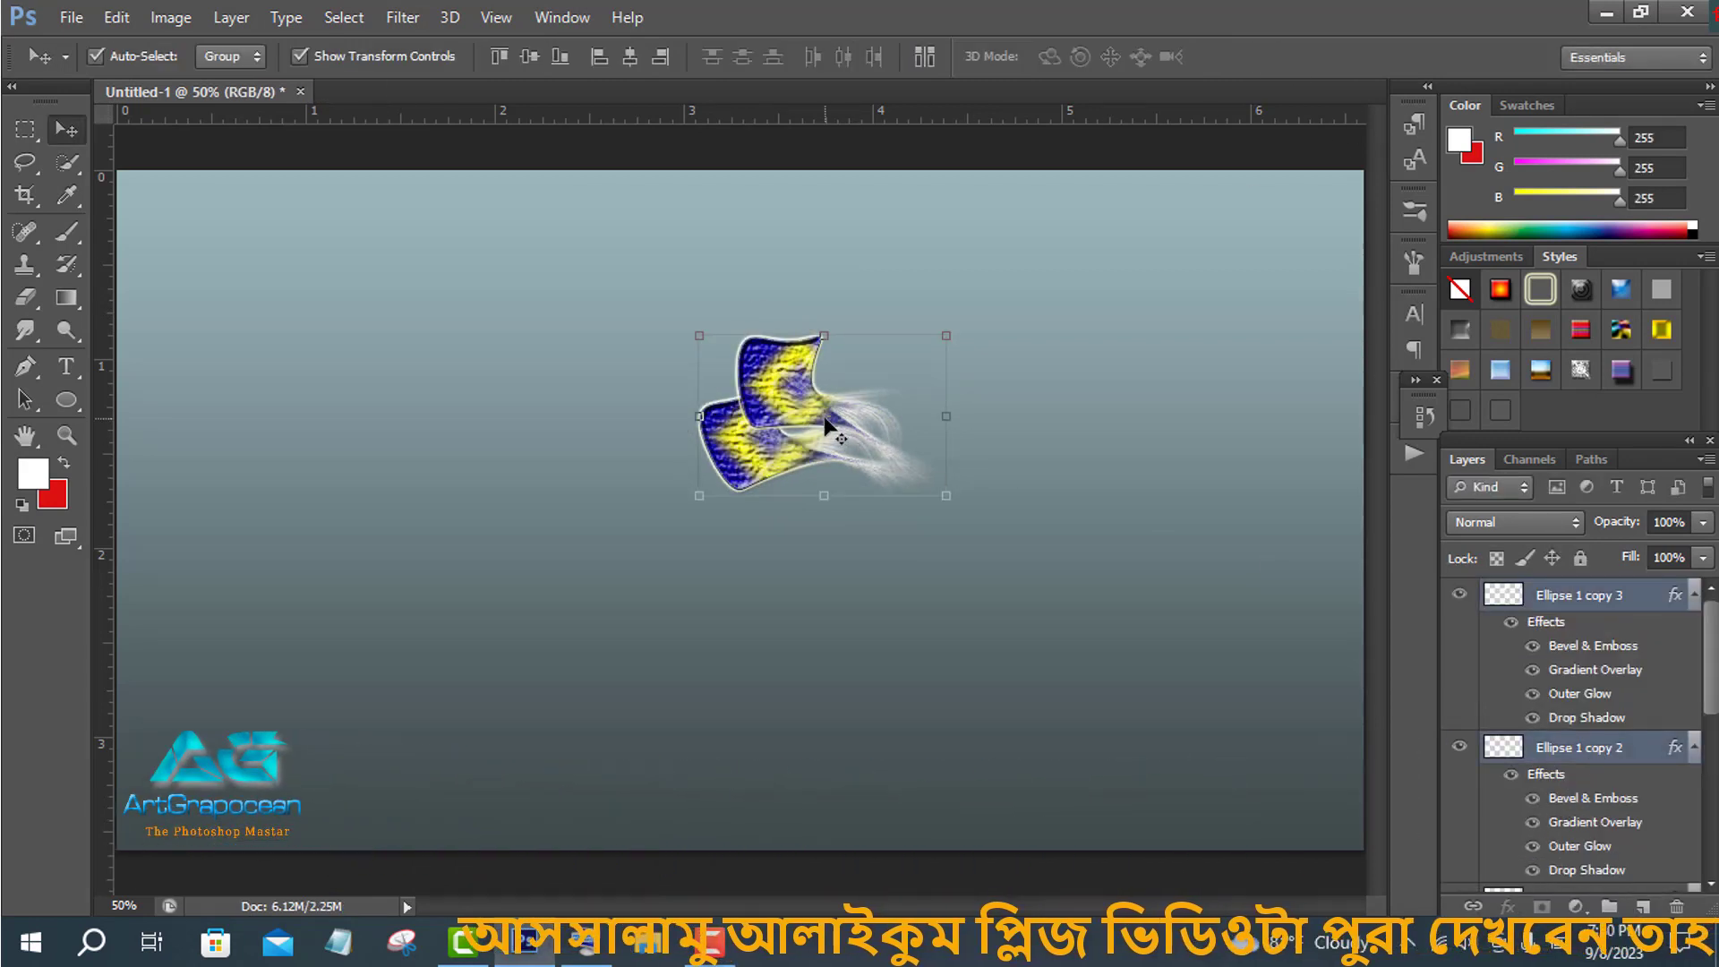
key("ctrl+t")
left_click_drag(612, 54, 582, 55)
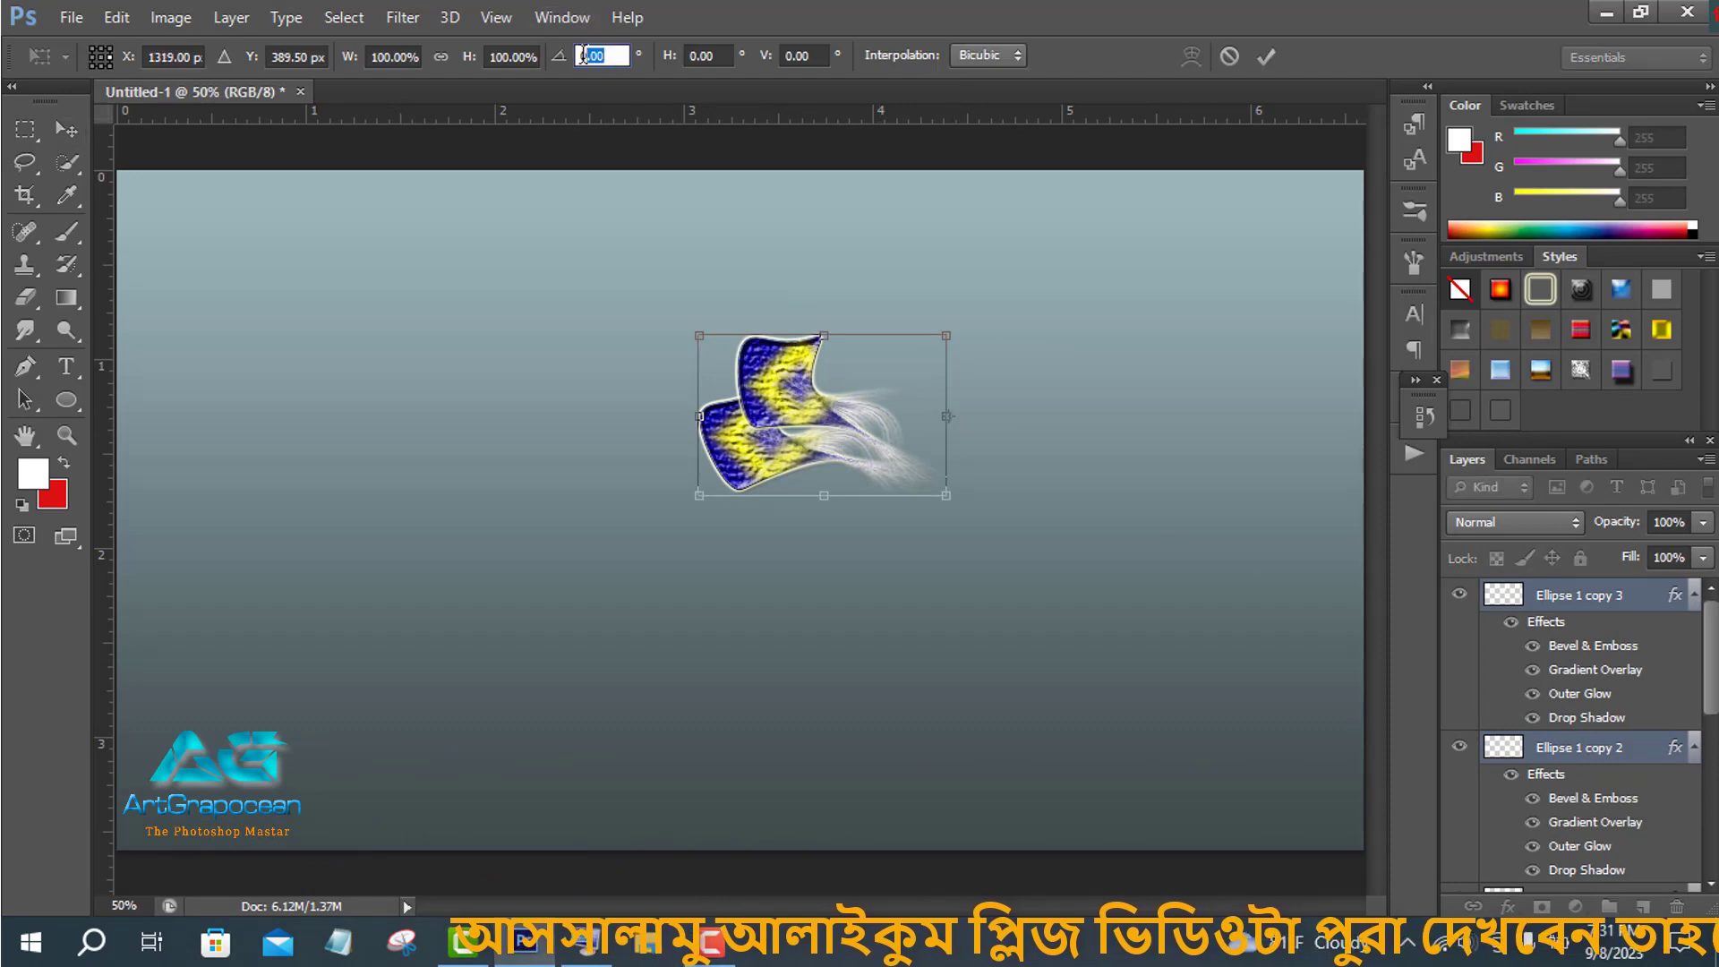
left_click(748, 942)
left_click(1108, 185)
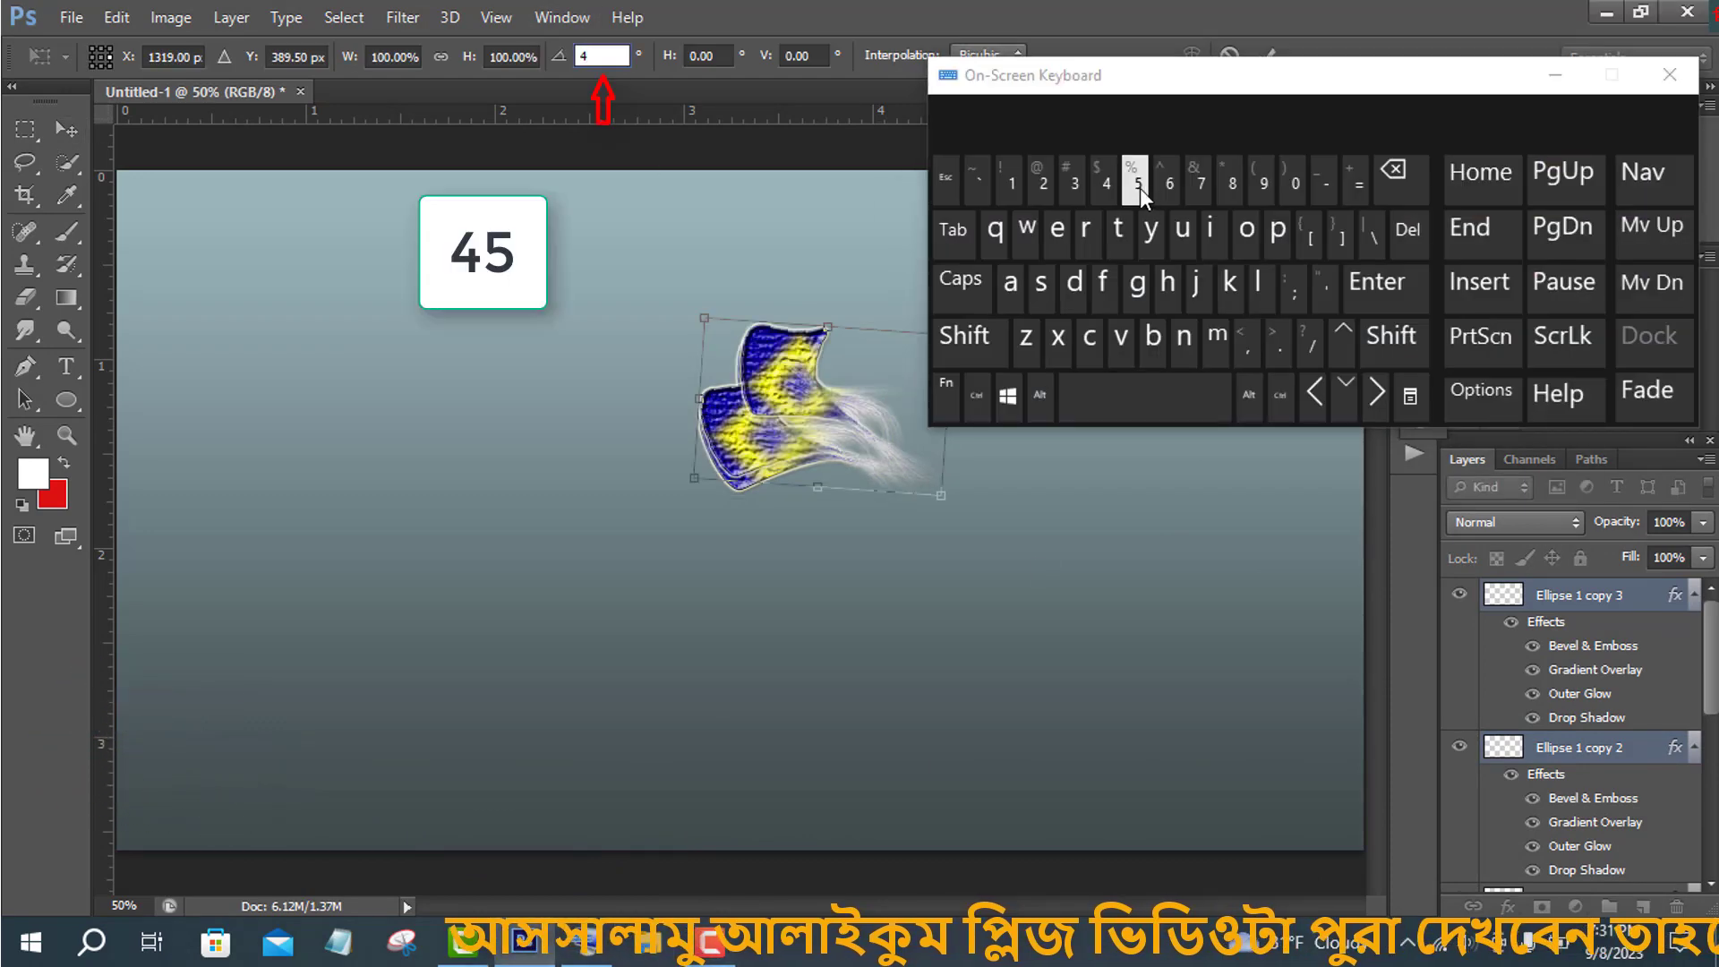
left_click(1141, 188)
left_click(1555, 76)
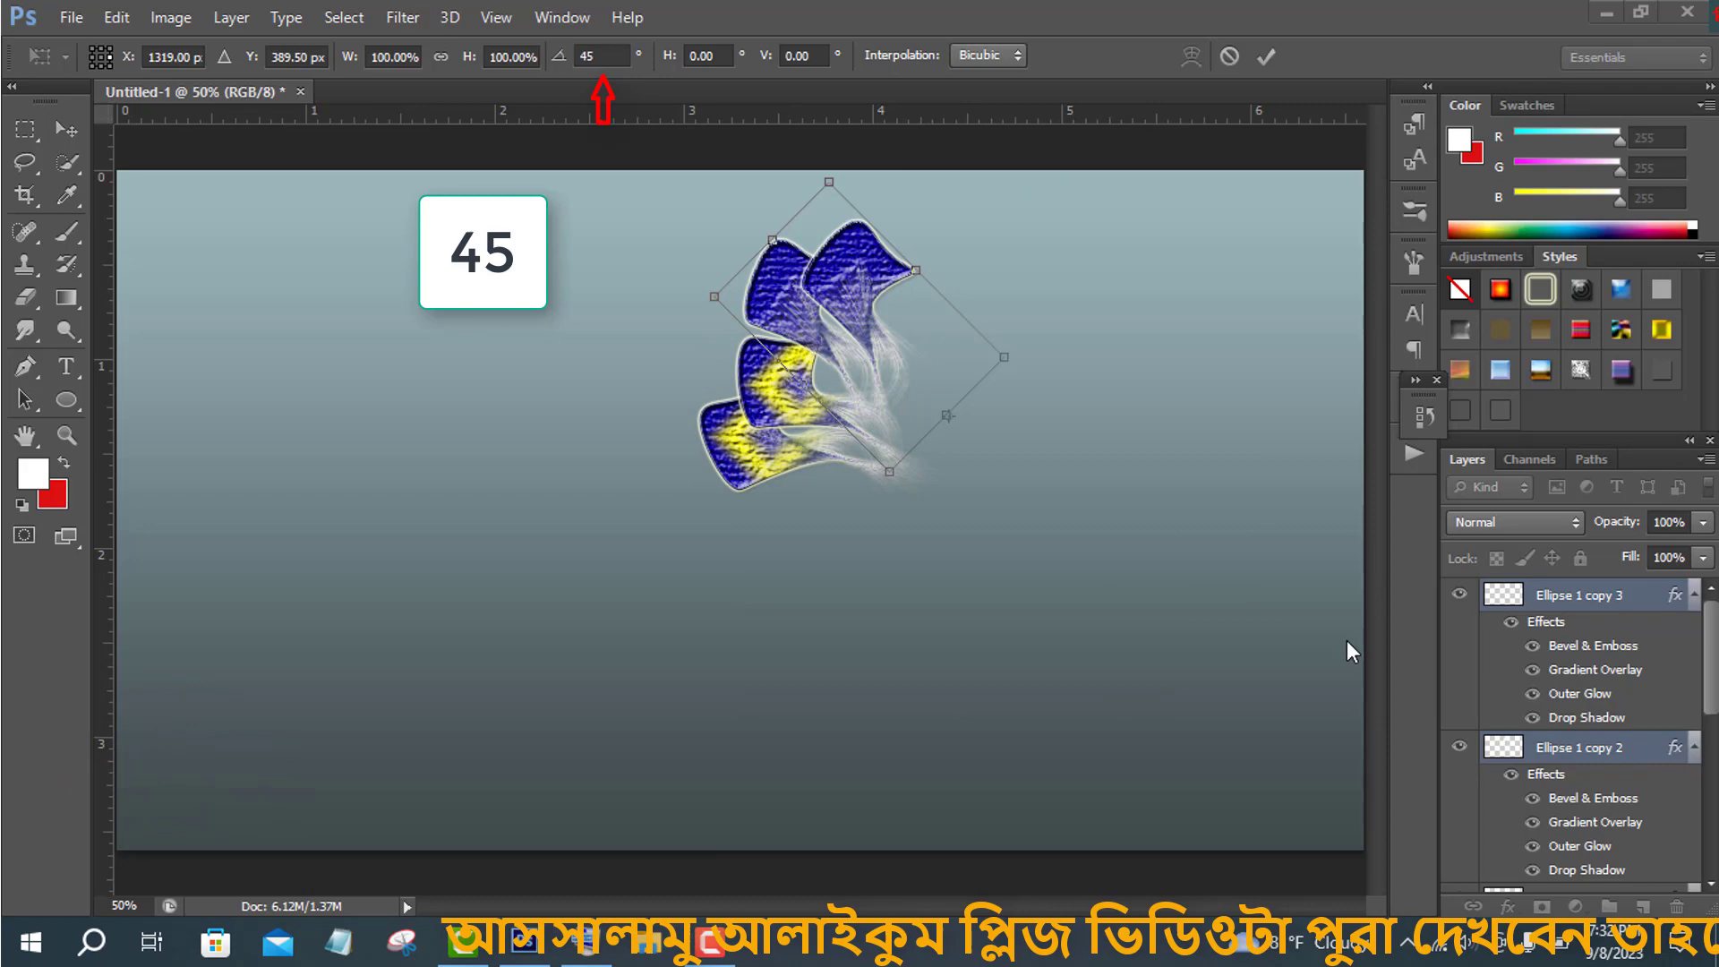
left_click(1268, 57)
- Duplicate-transform the top ellipse pair, rotating the new copies by 45°
key("ctrl+alt+t")
left_click(577, 951)
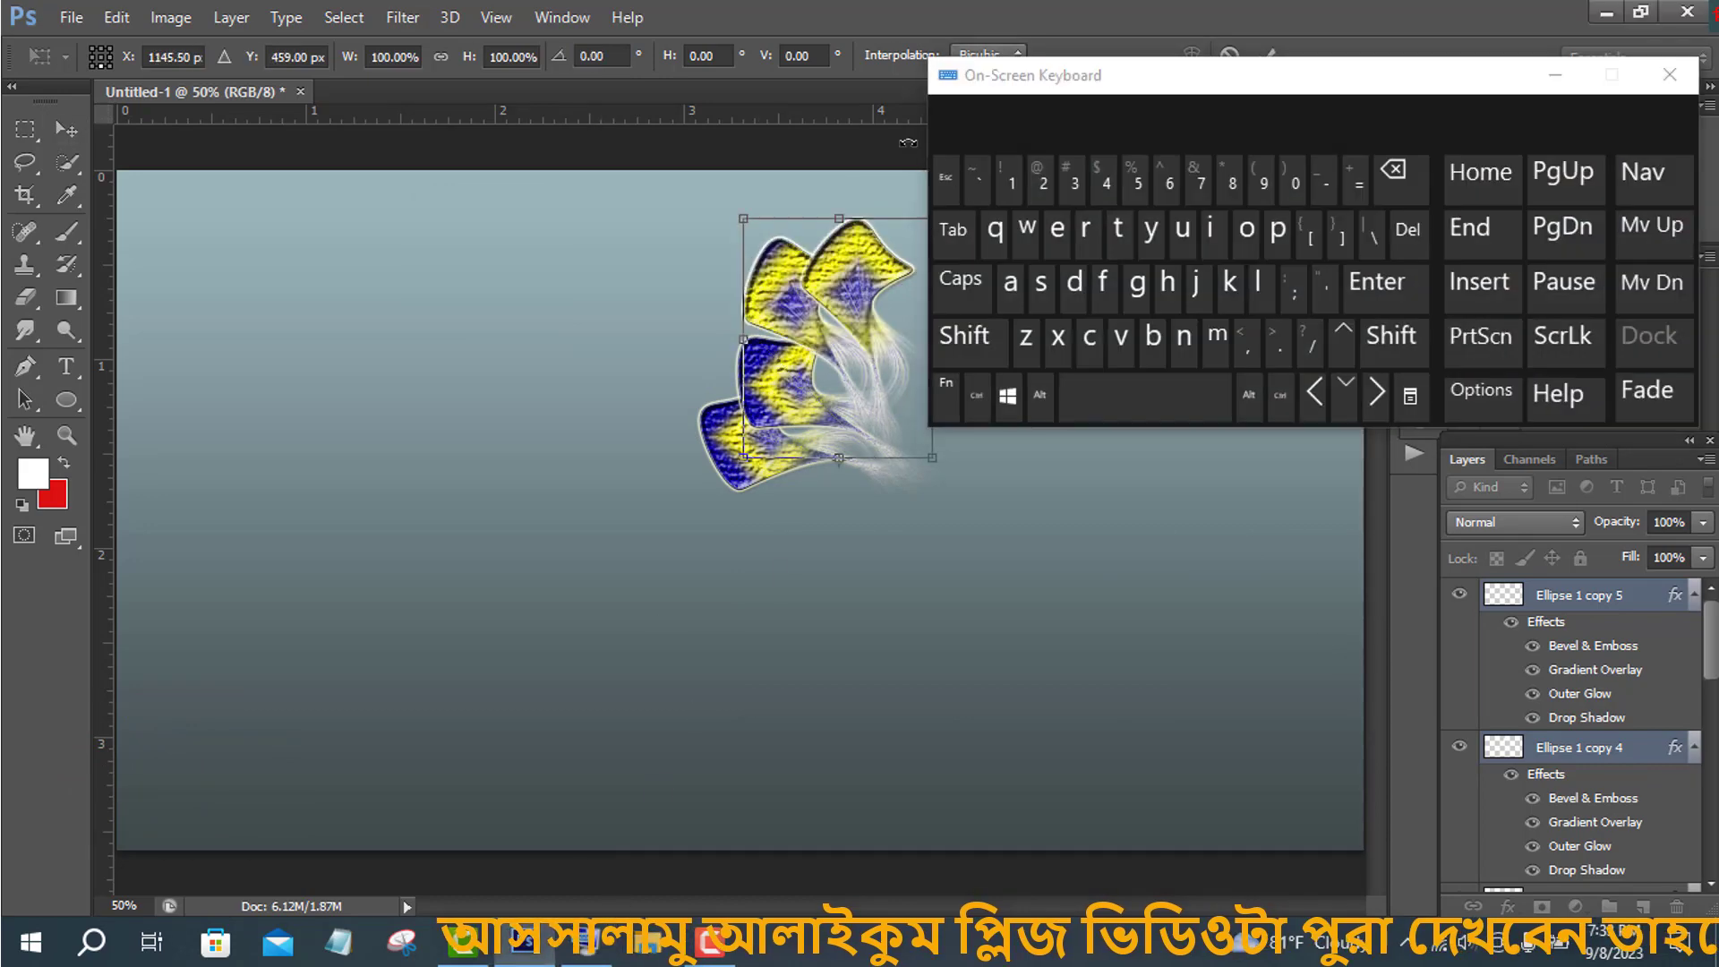
left_click_drag(1161, 75, 1382, 101)
left_click(615, 57)
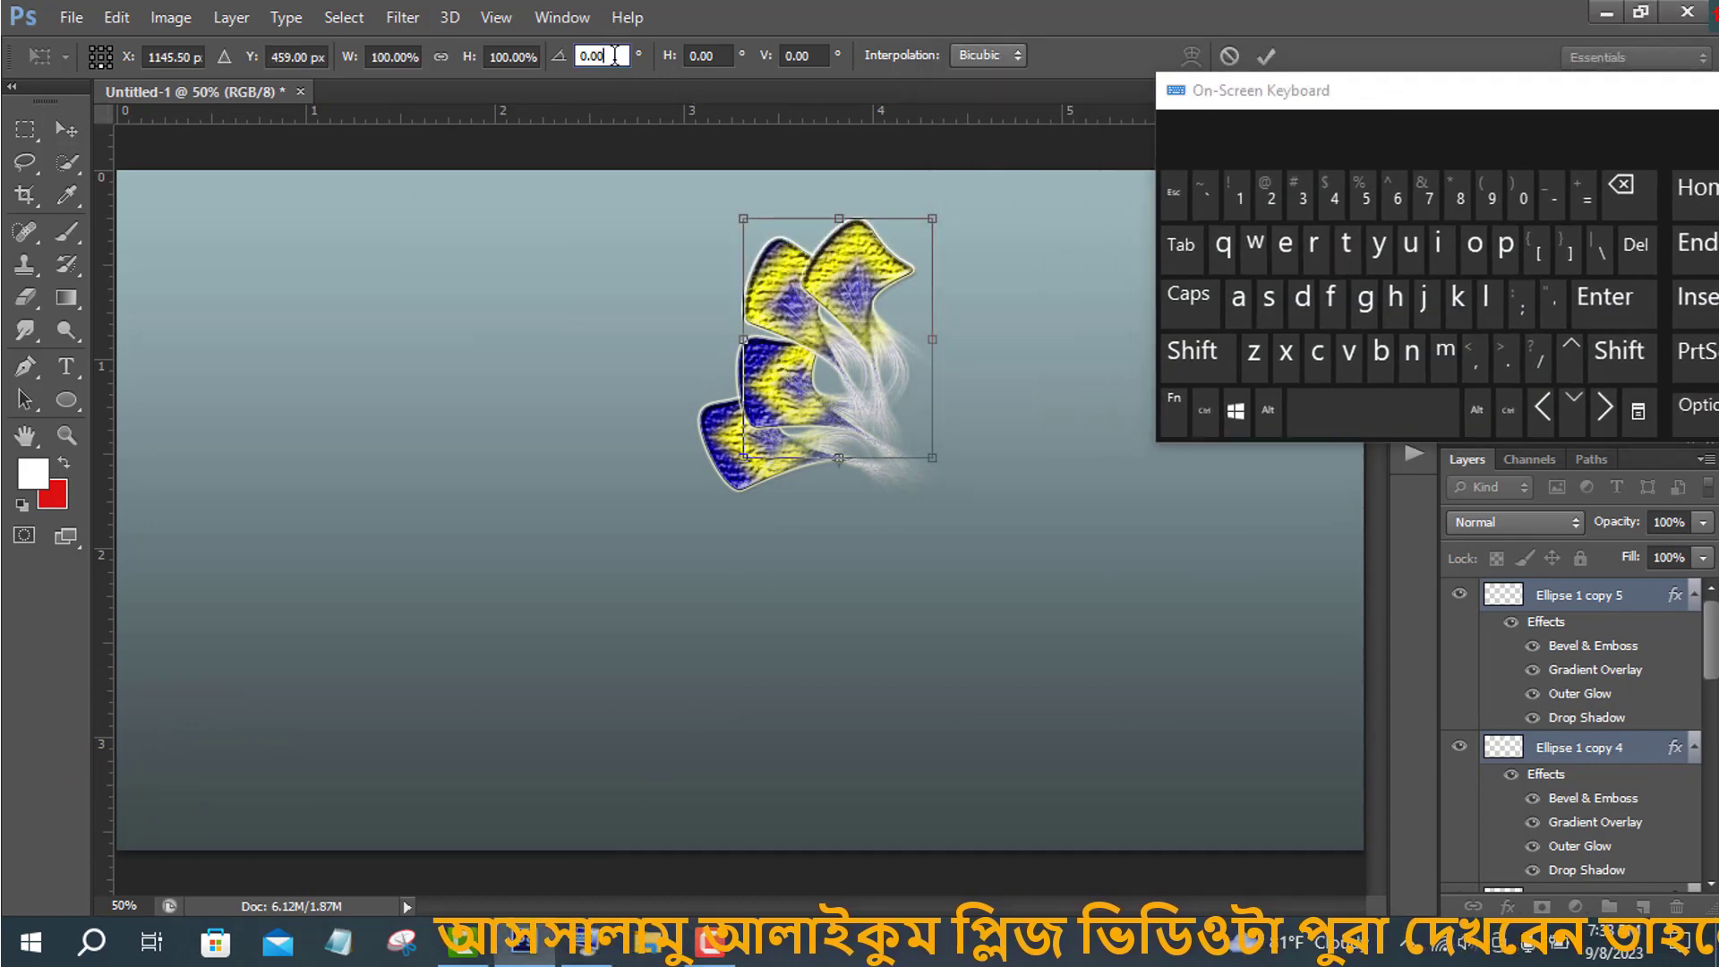
left_click(1332, 198)
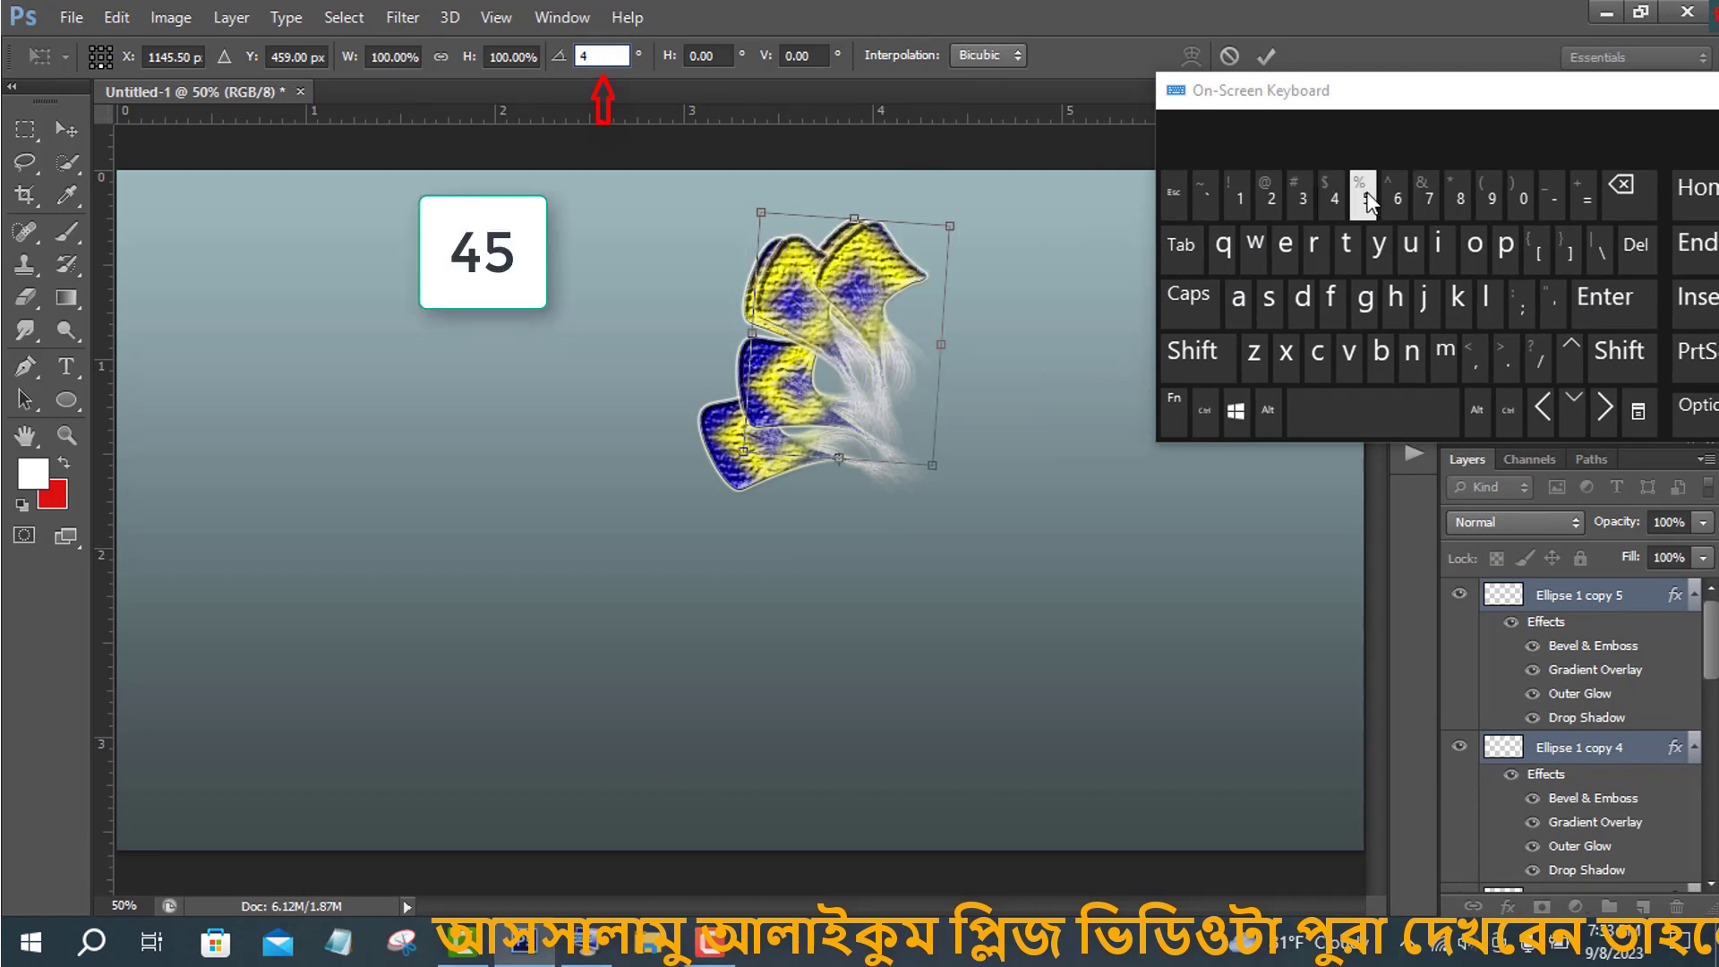
left_click(1366, 199)
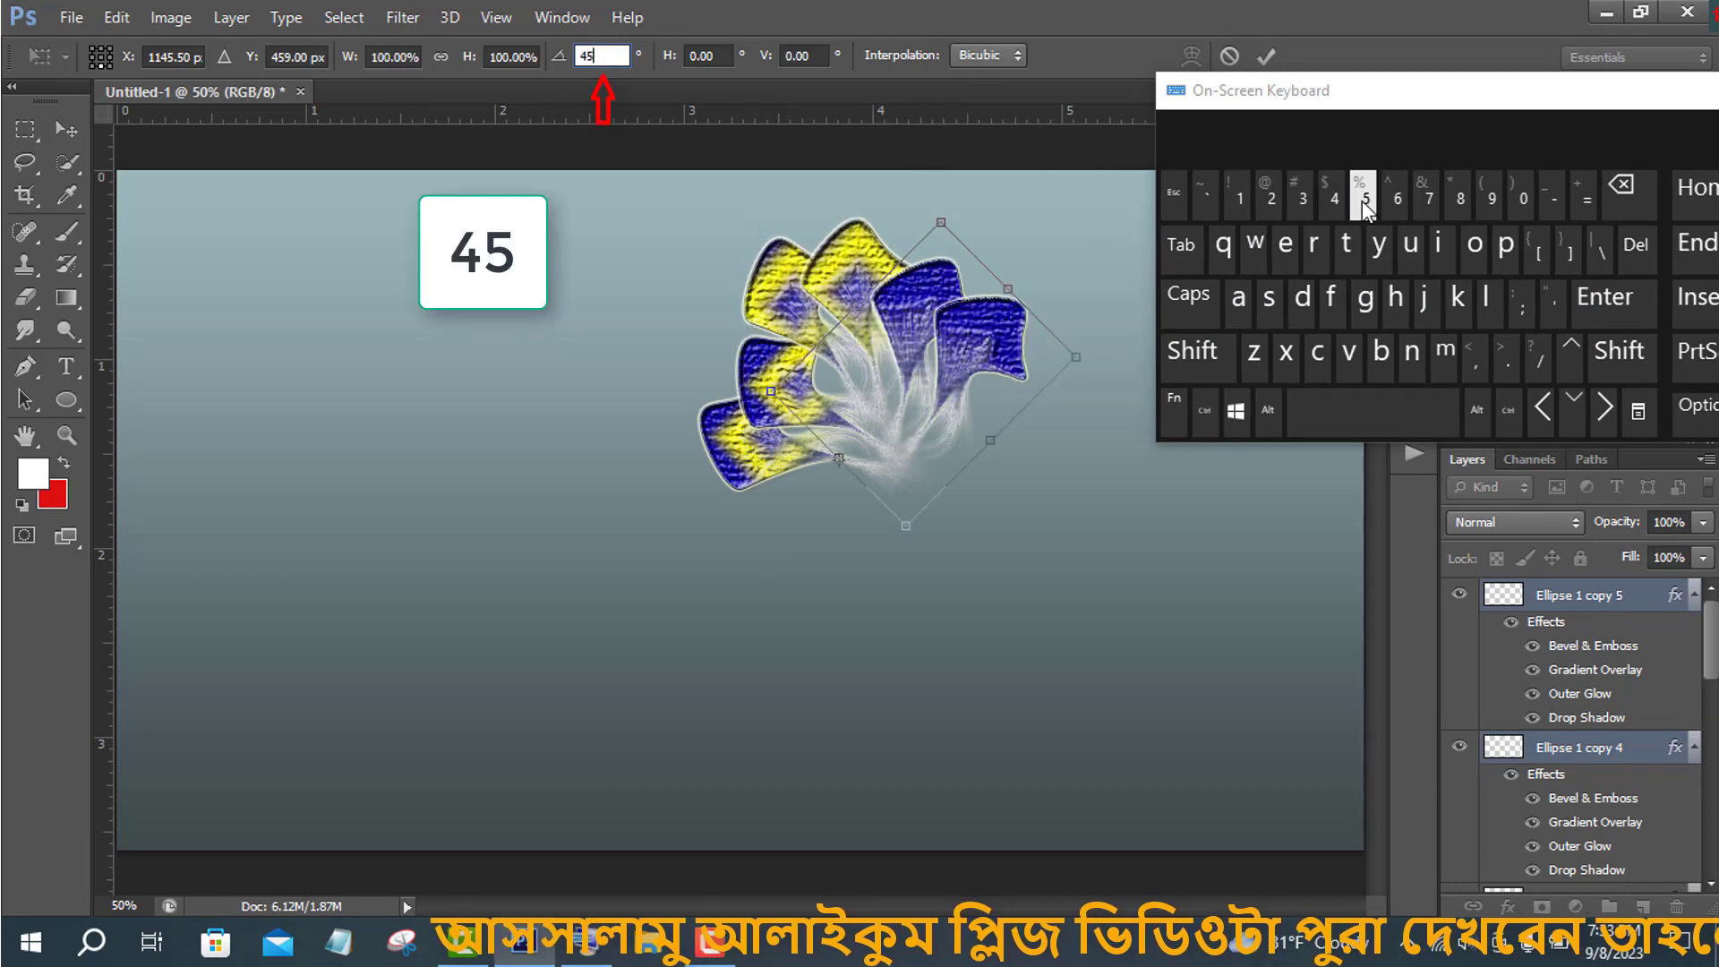
left_click_drag(1608, 88, 1306, 94)
left_click(1487, 100)
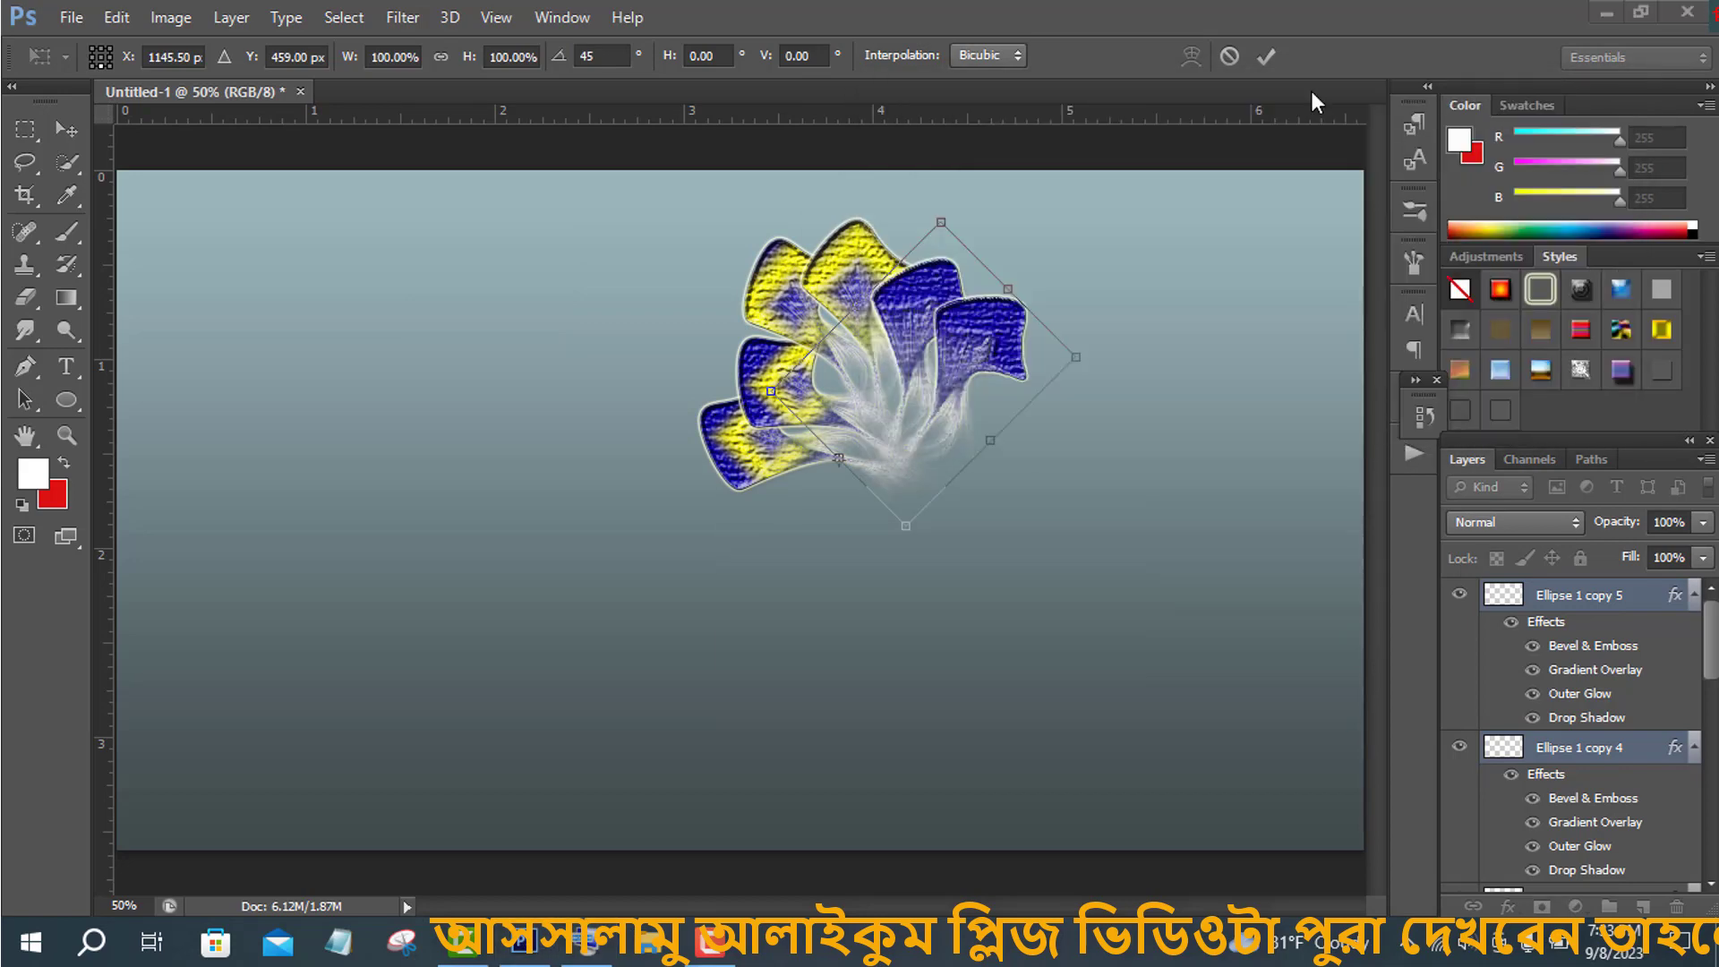
left_click(1264, 58)
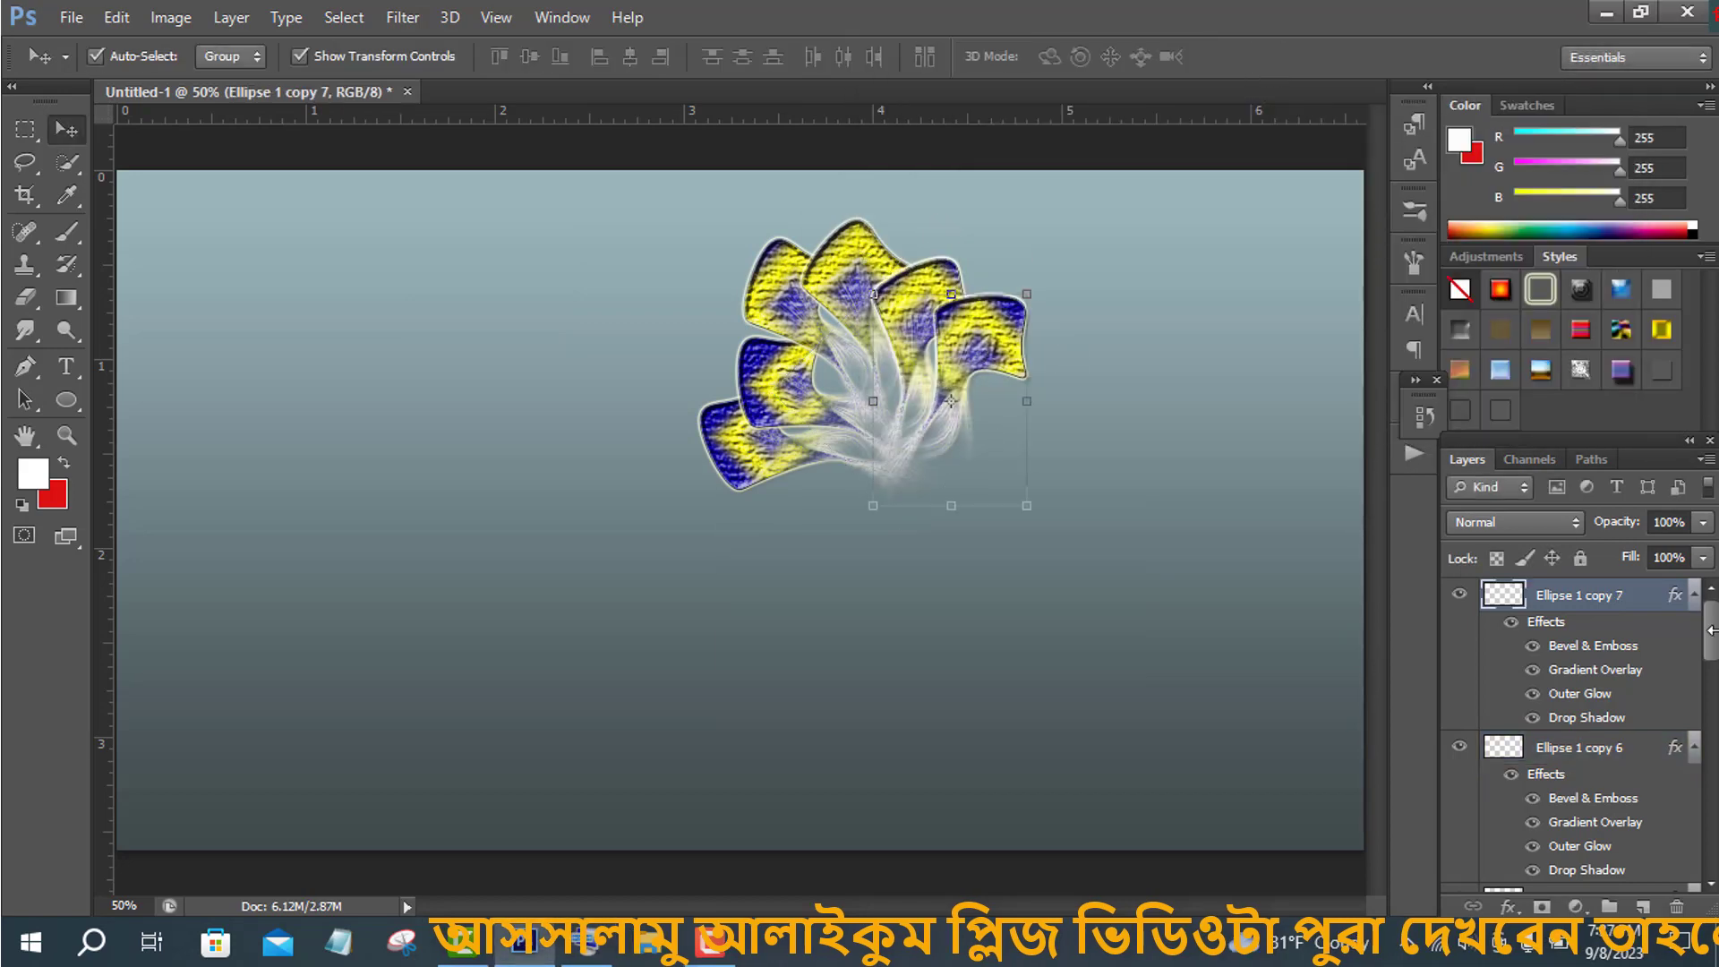
- Select all ellipse layers and scale them down slightly from the corner
left_click_drag(1710, 638, 1699, 848)
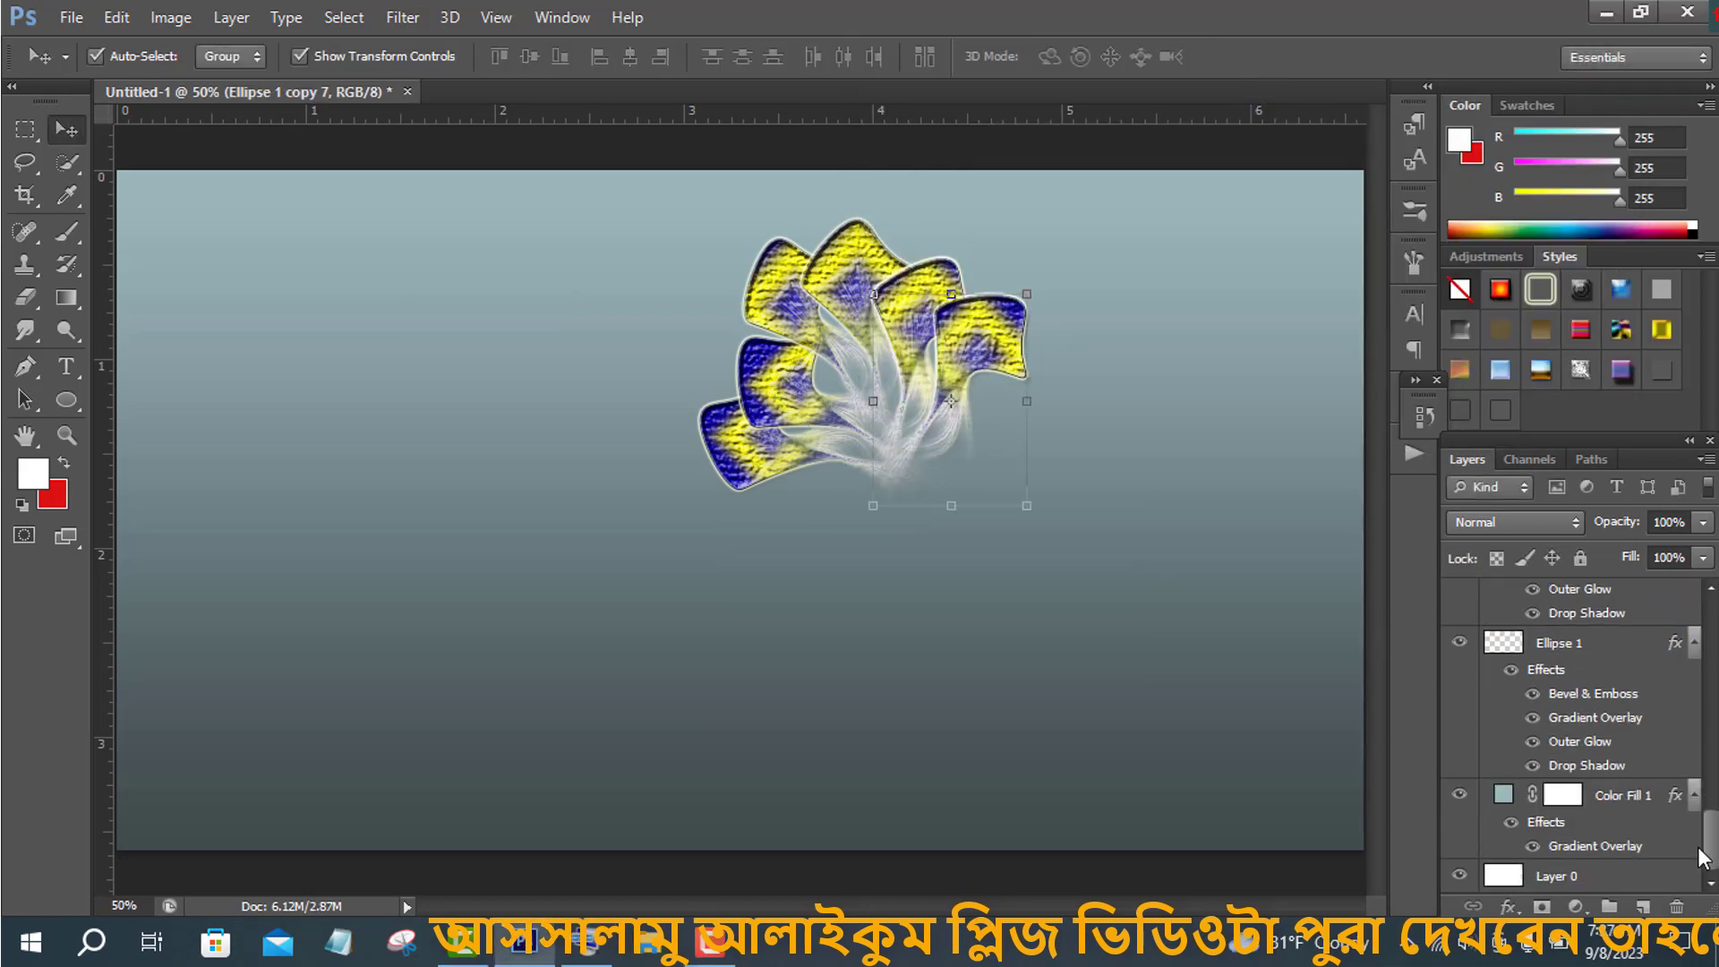
left_click(1557, 659)
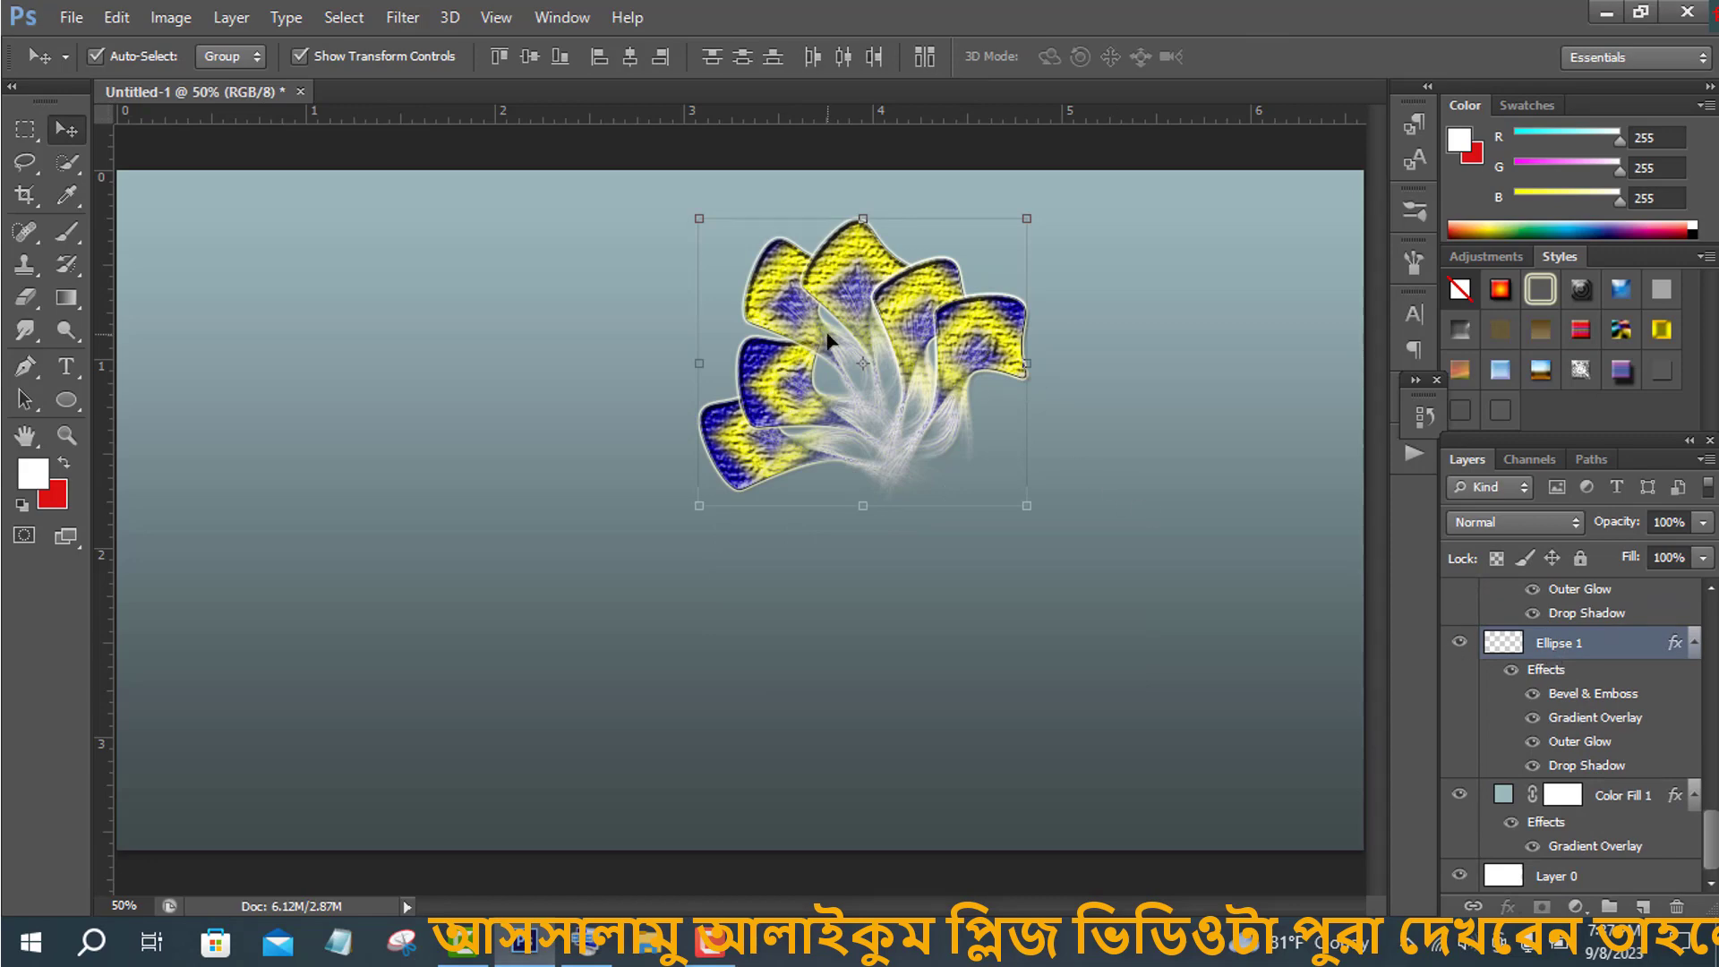
key("ctrl+t")
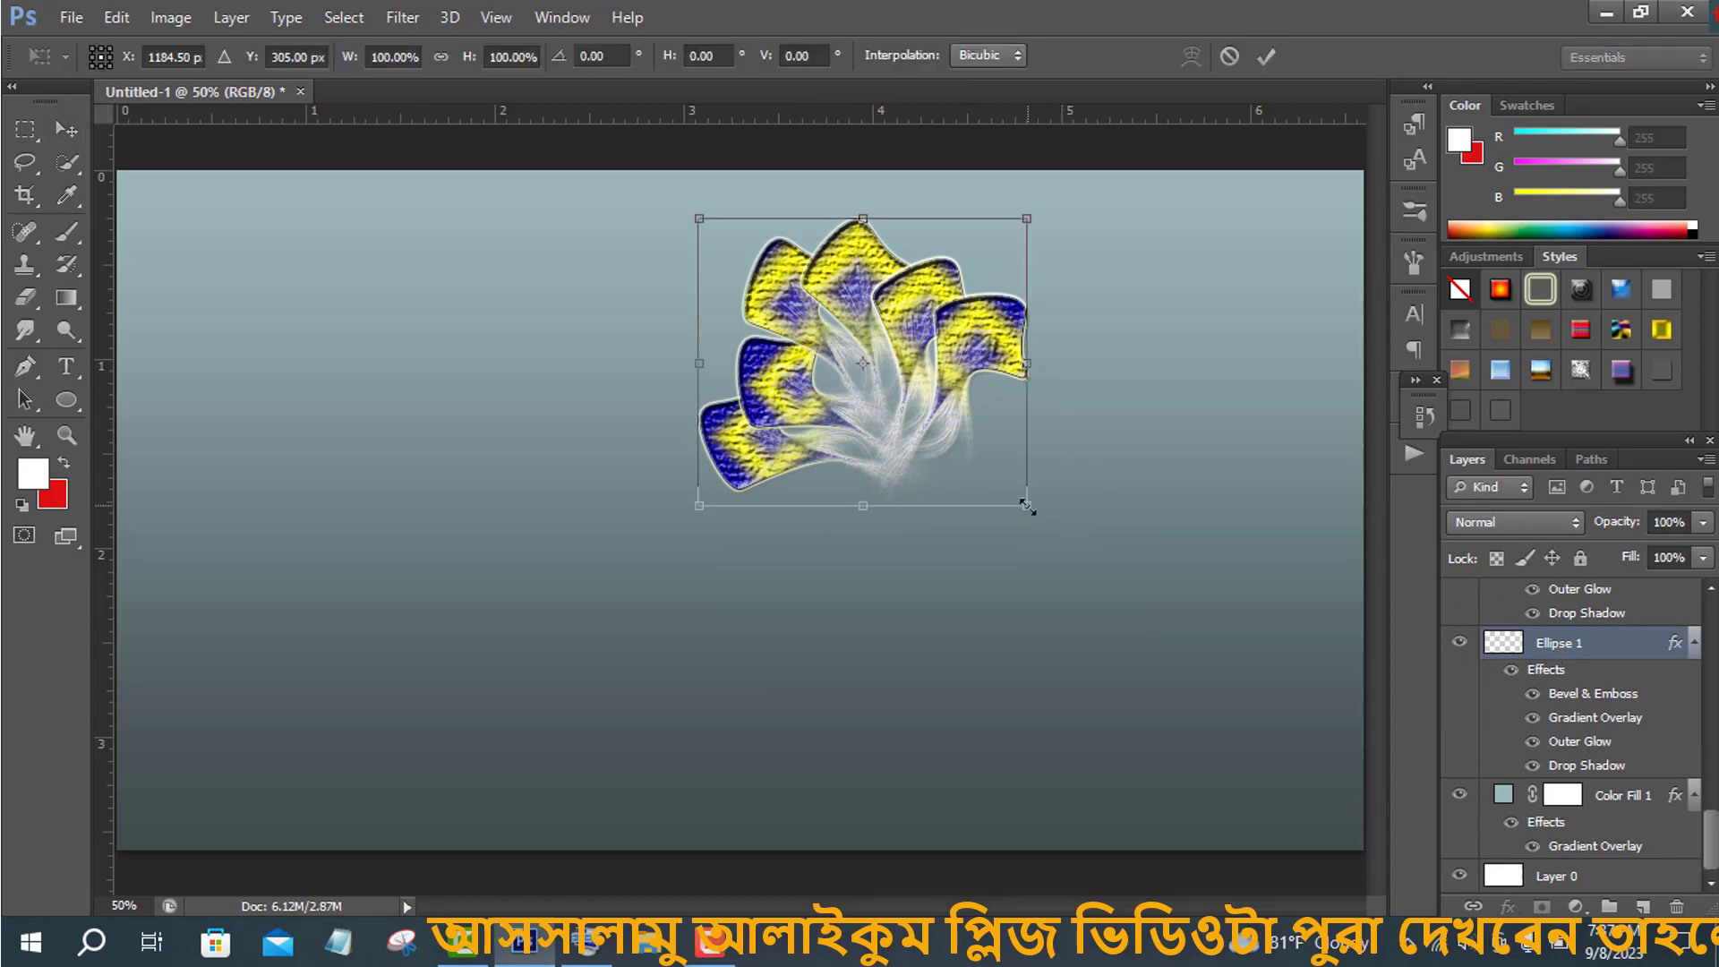
left_click_drag(1026, 506, 994, 477)
left_click(1266, 57)
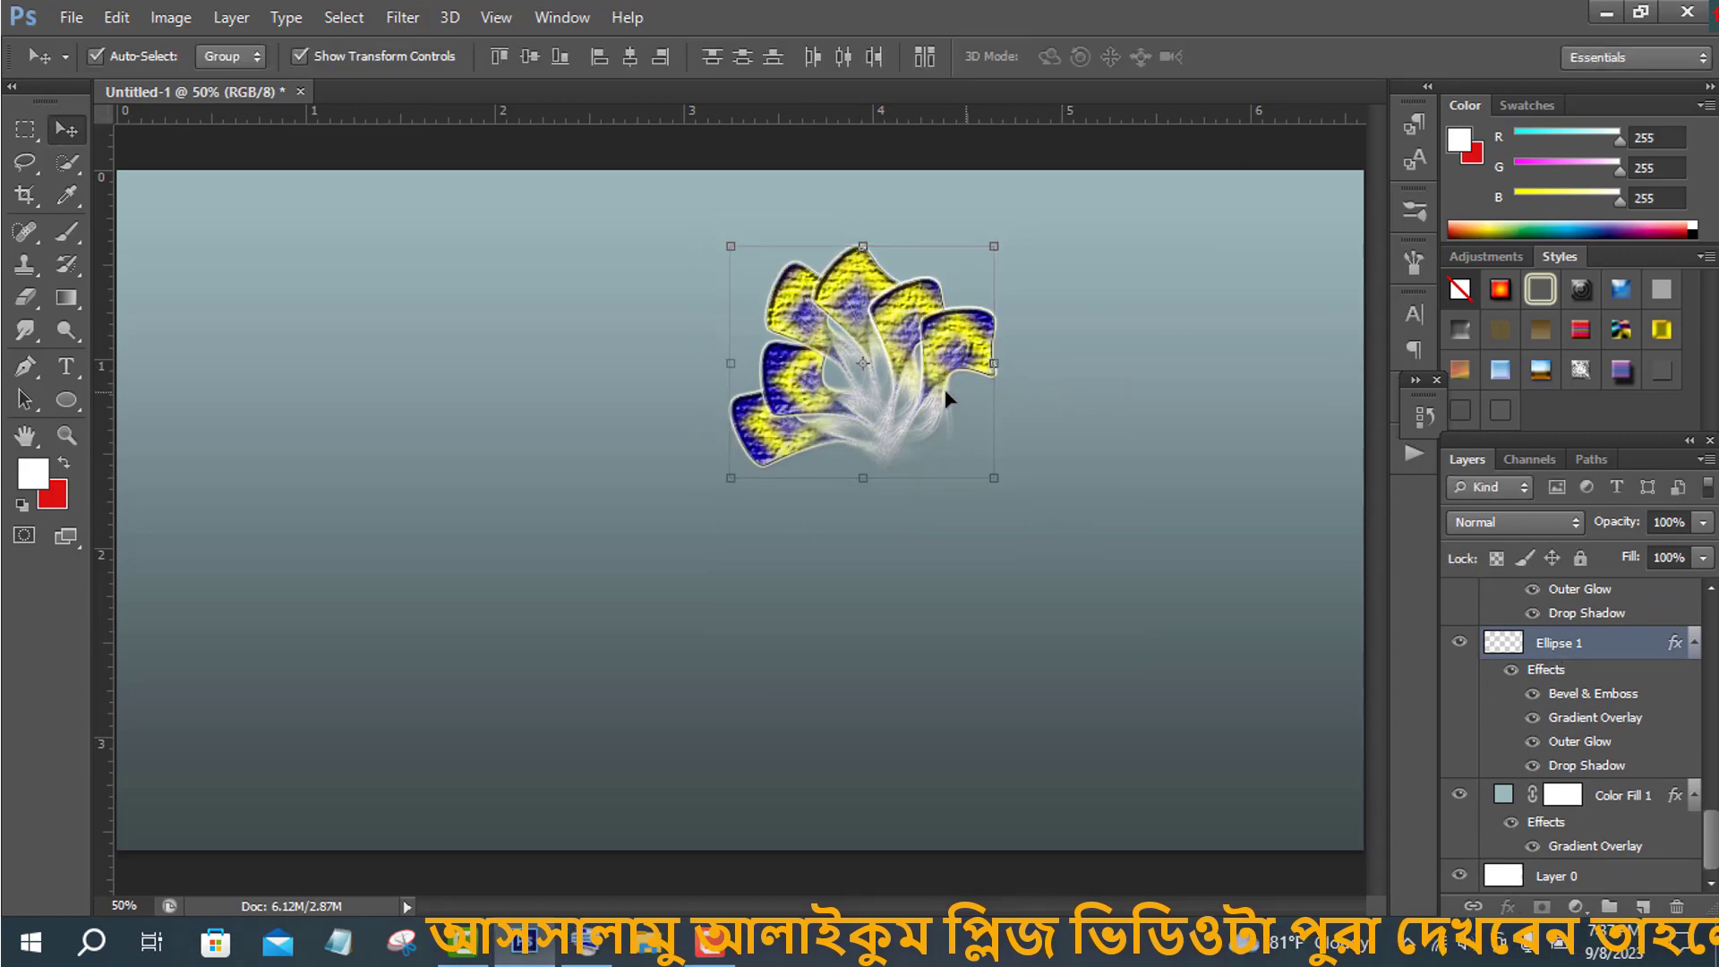
- Group all the ellipse layers and move the group toward the upper left of the canvas
left_click(943, 388)
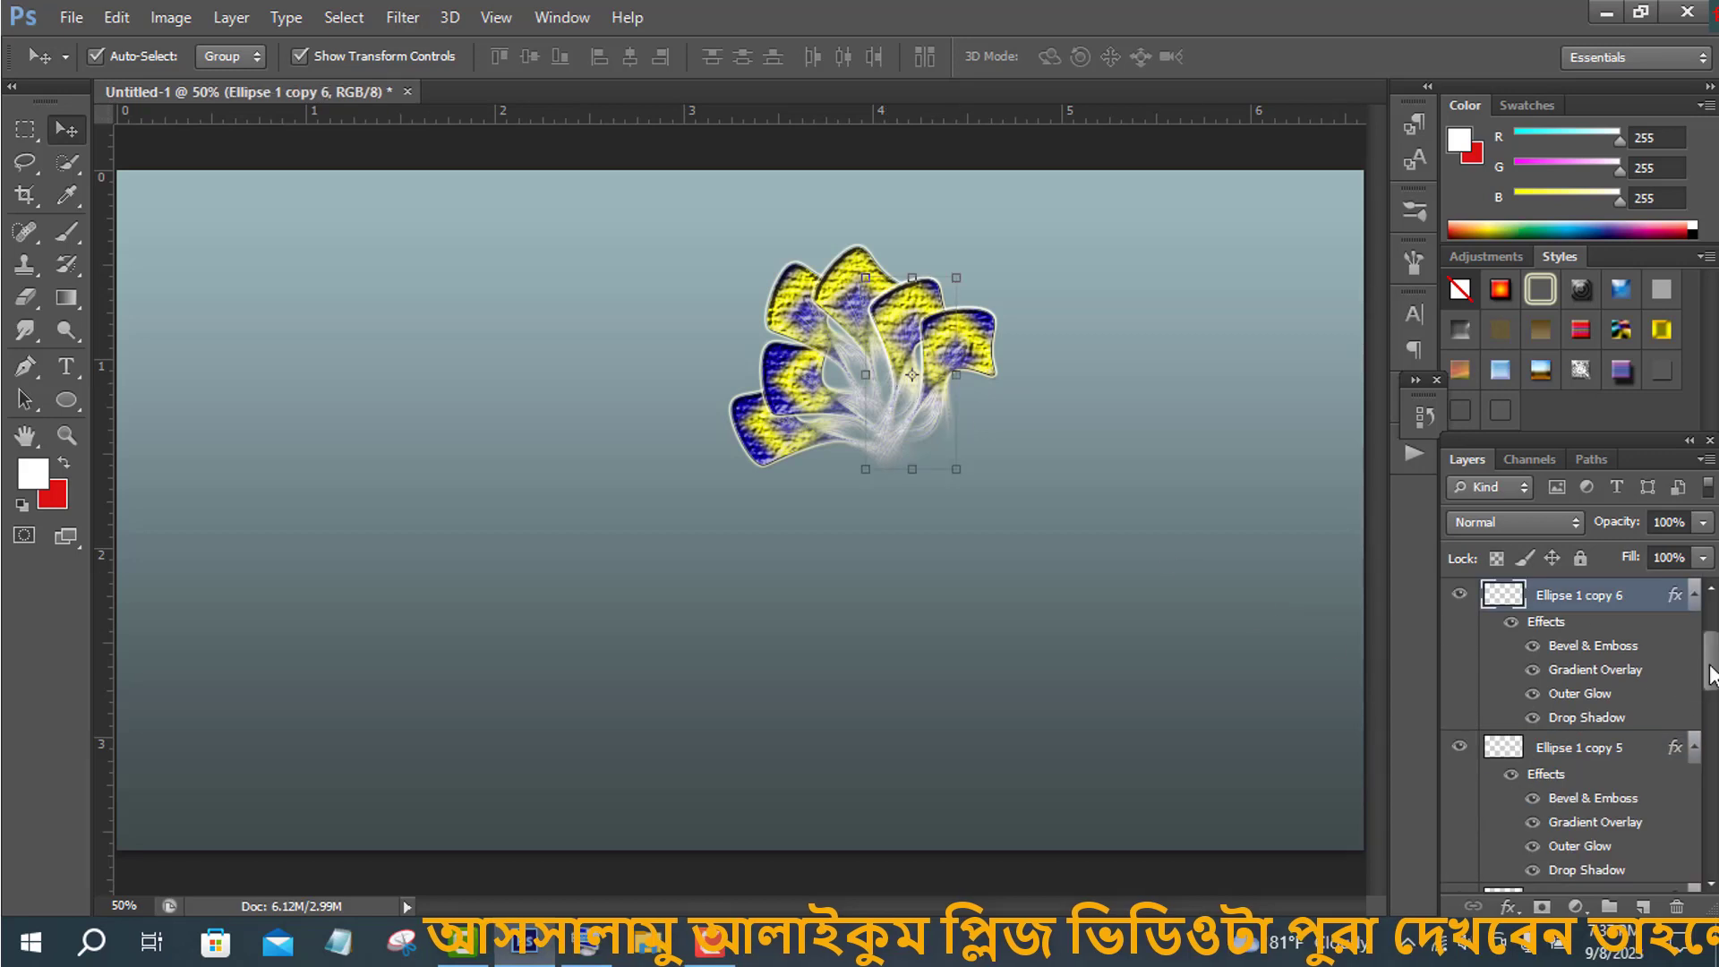
scroll(1630, 711, "down", 10)
left_click(1547, 640, "shift")
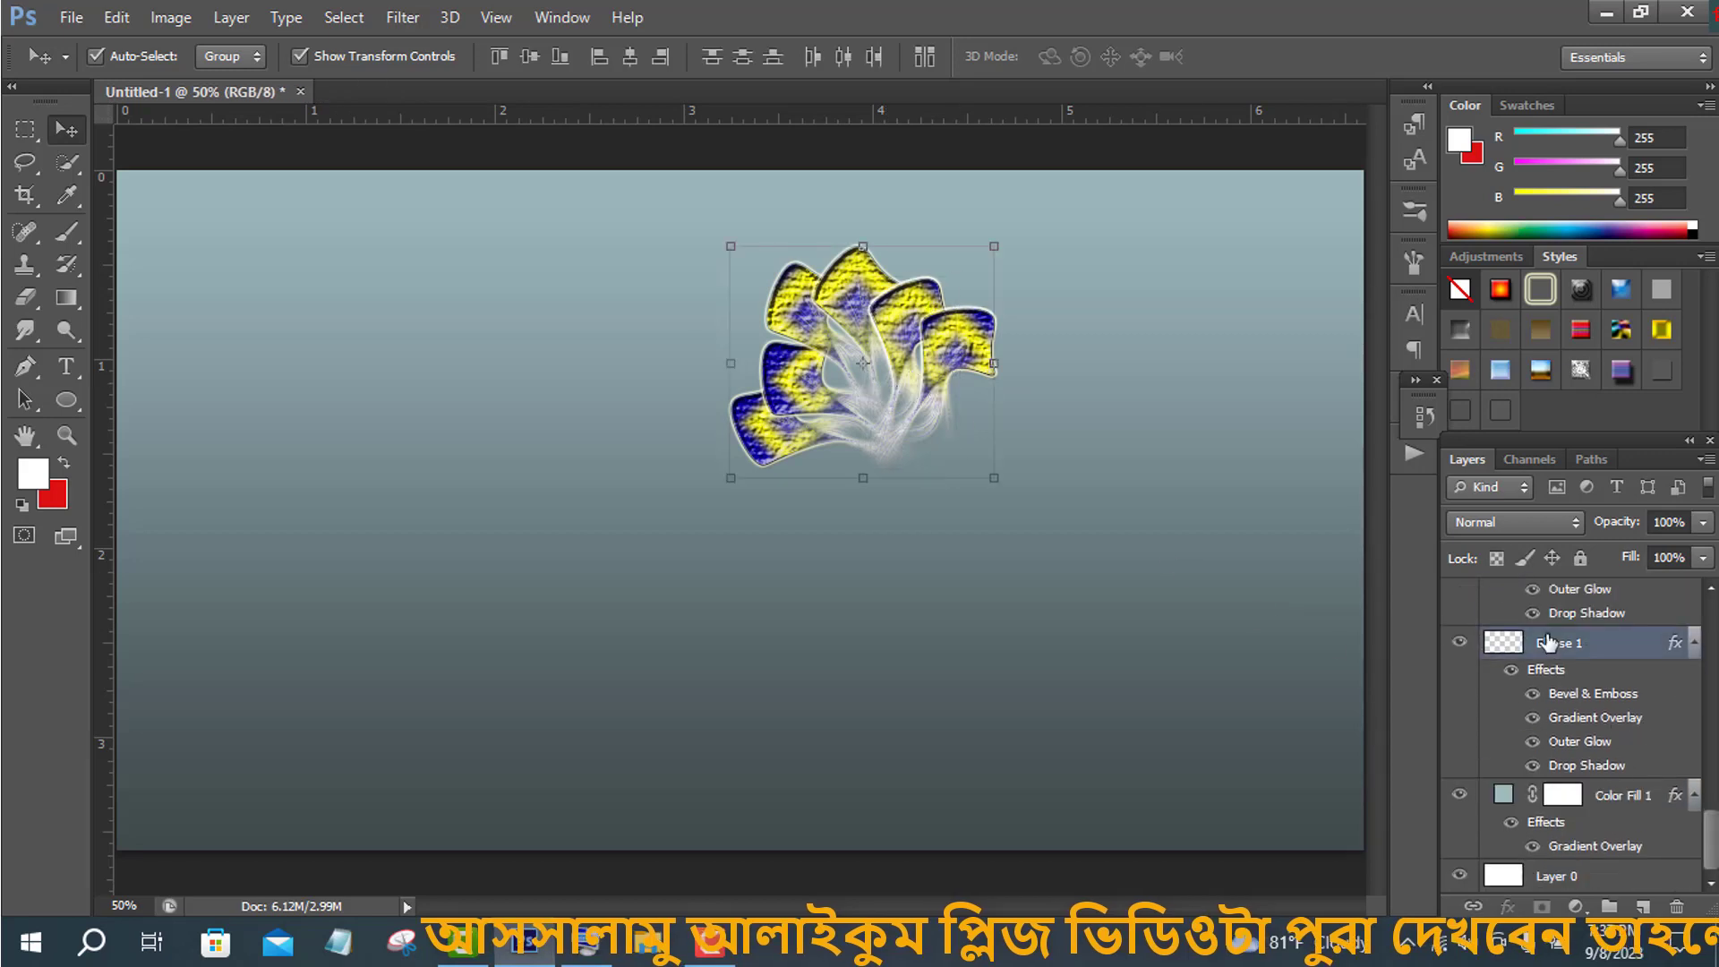
key("ctrl+g")
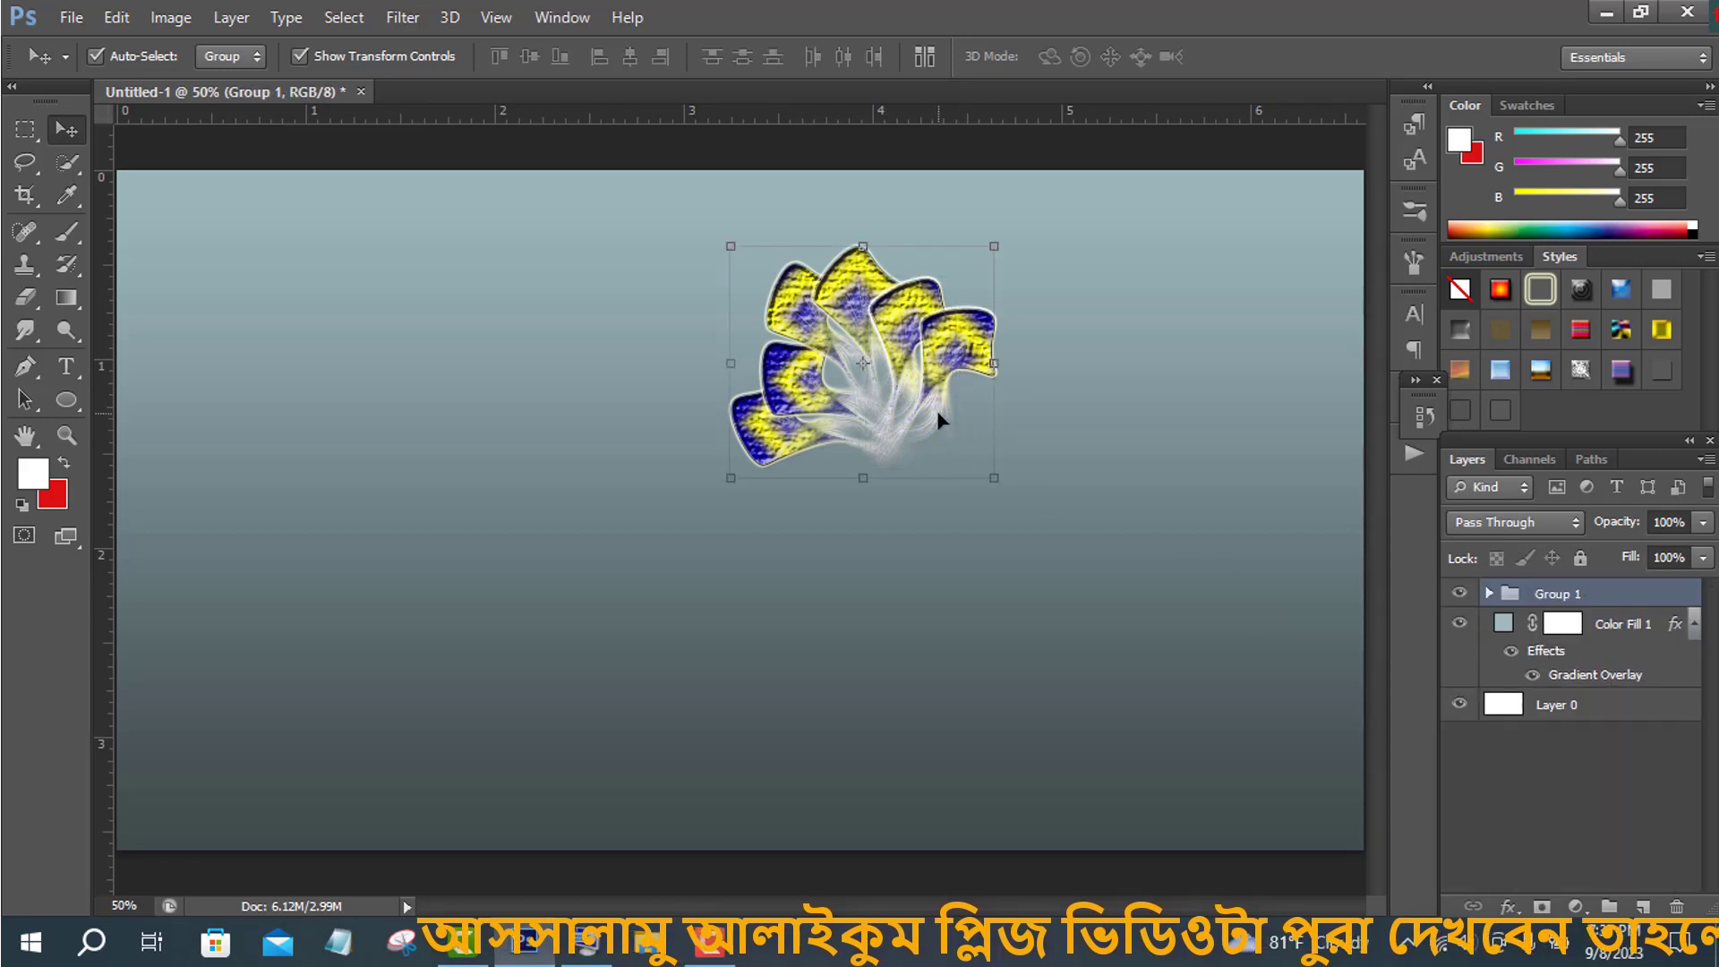
left_click_drag(937, 370, 637, 363)
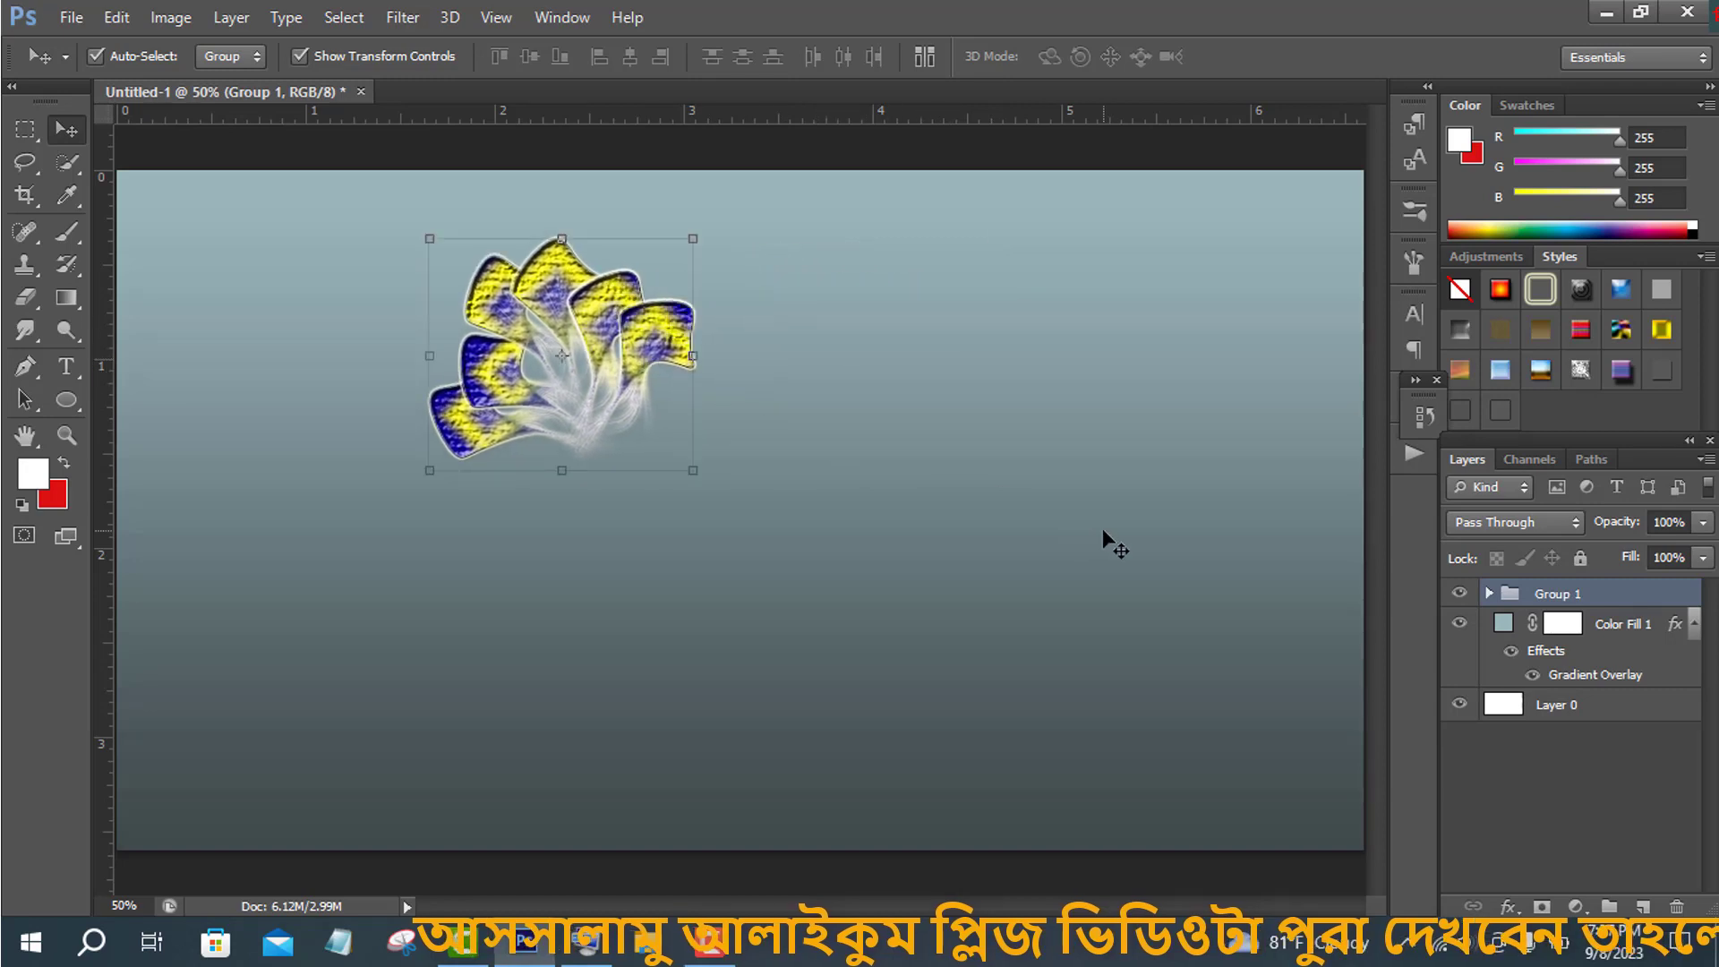
- Draw a curved stem with the Pen tool from the flower's centre to the lower right, with no fill and magenta stroke
left_click(25, 365)
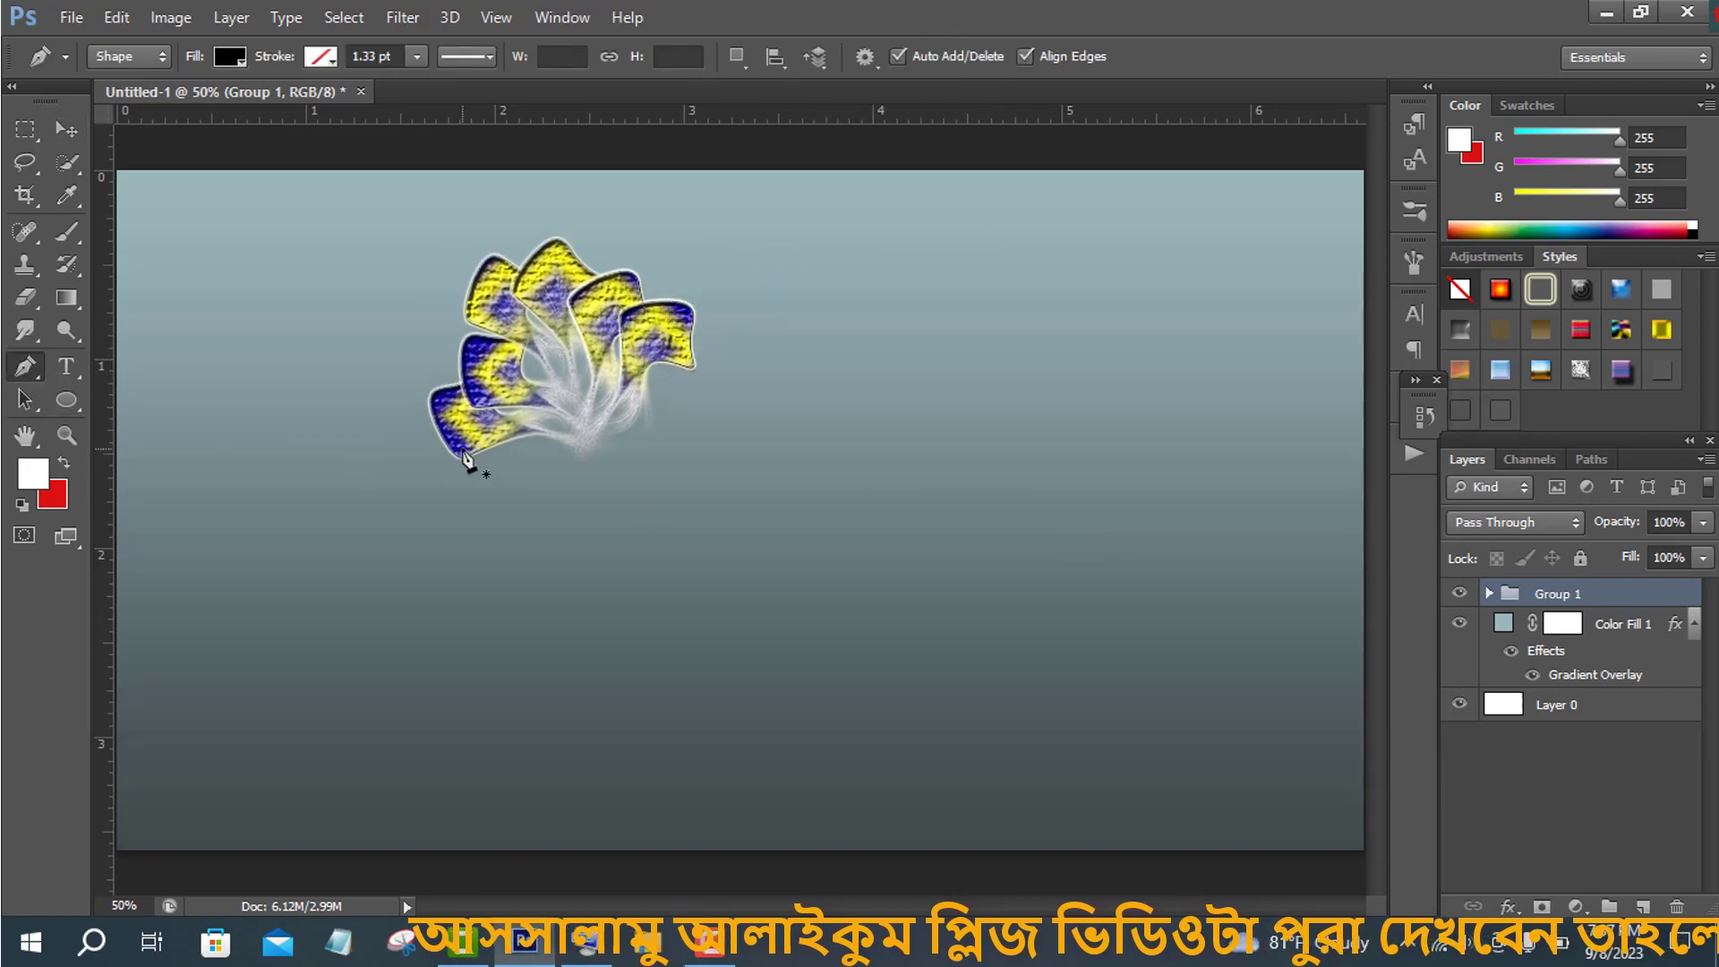
left_click(584, 409)
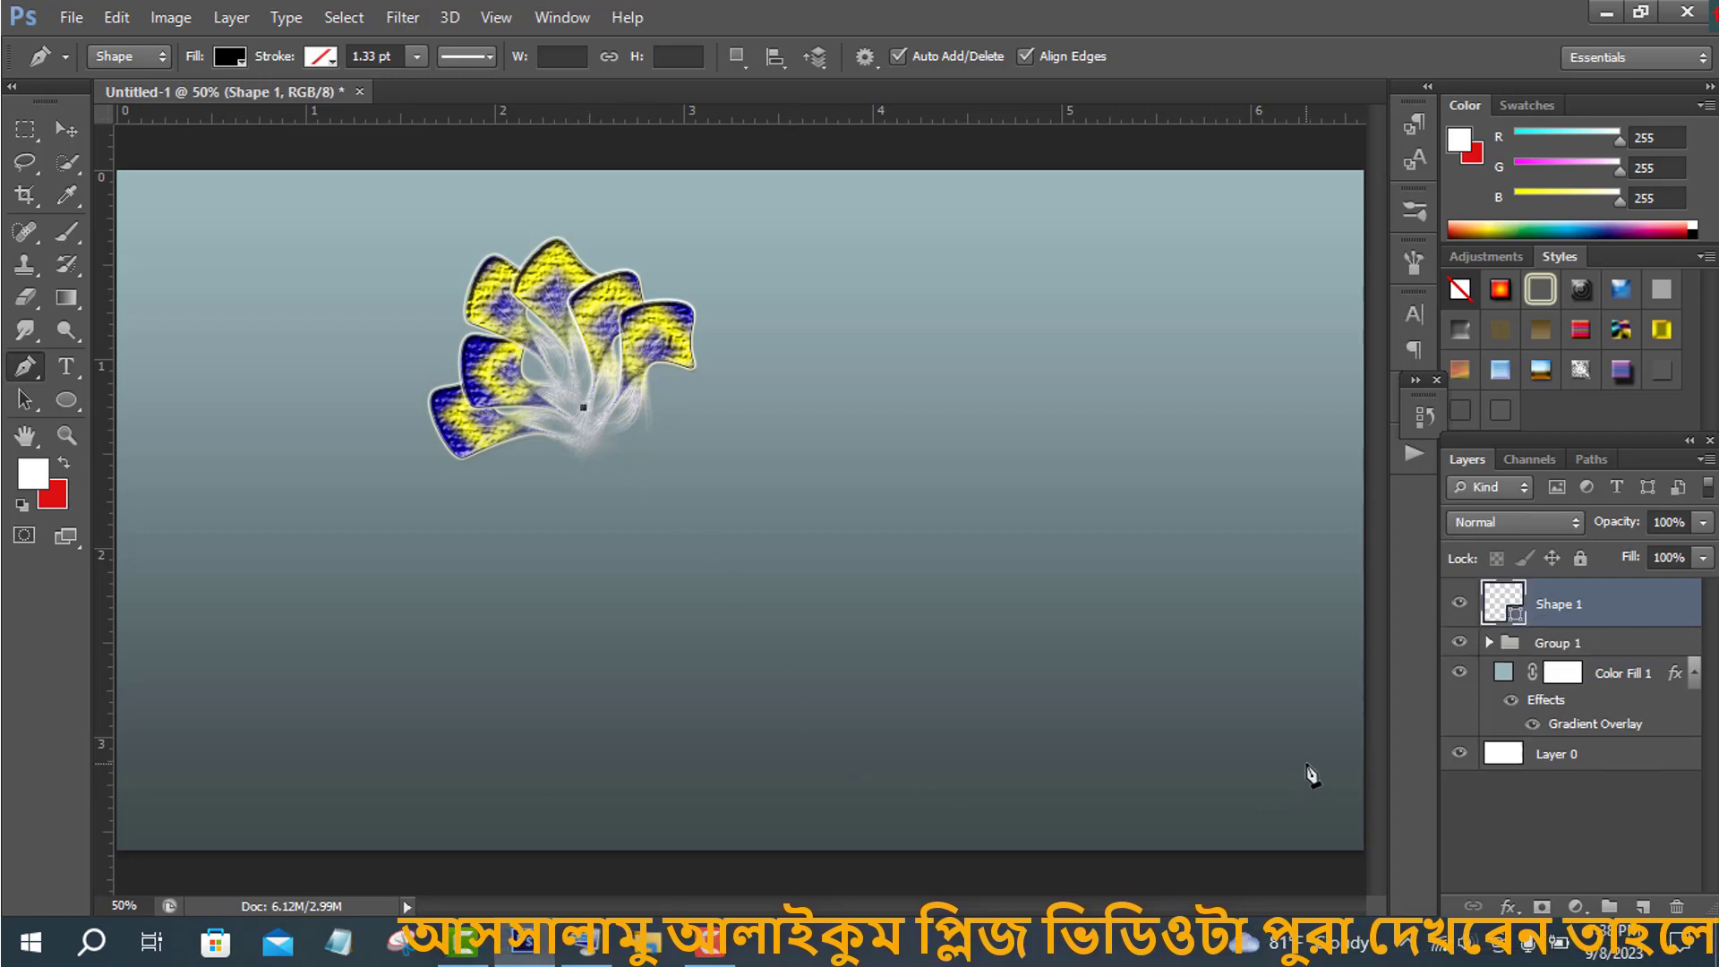
left_click_drag(1568, 768, 1609, 765)
left_click(235, 58)
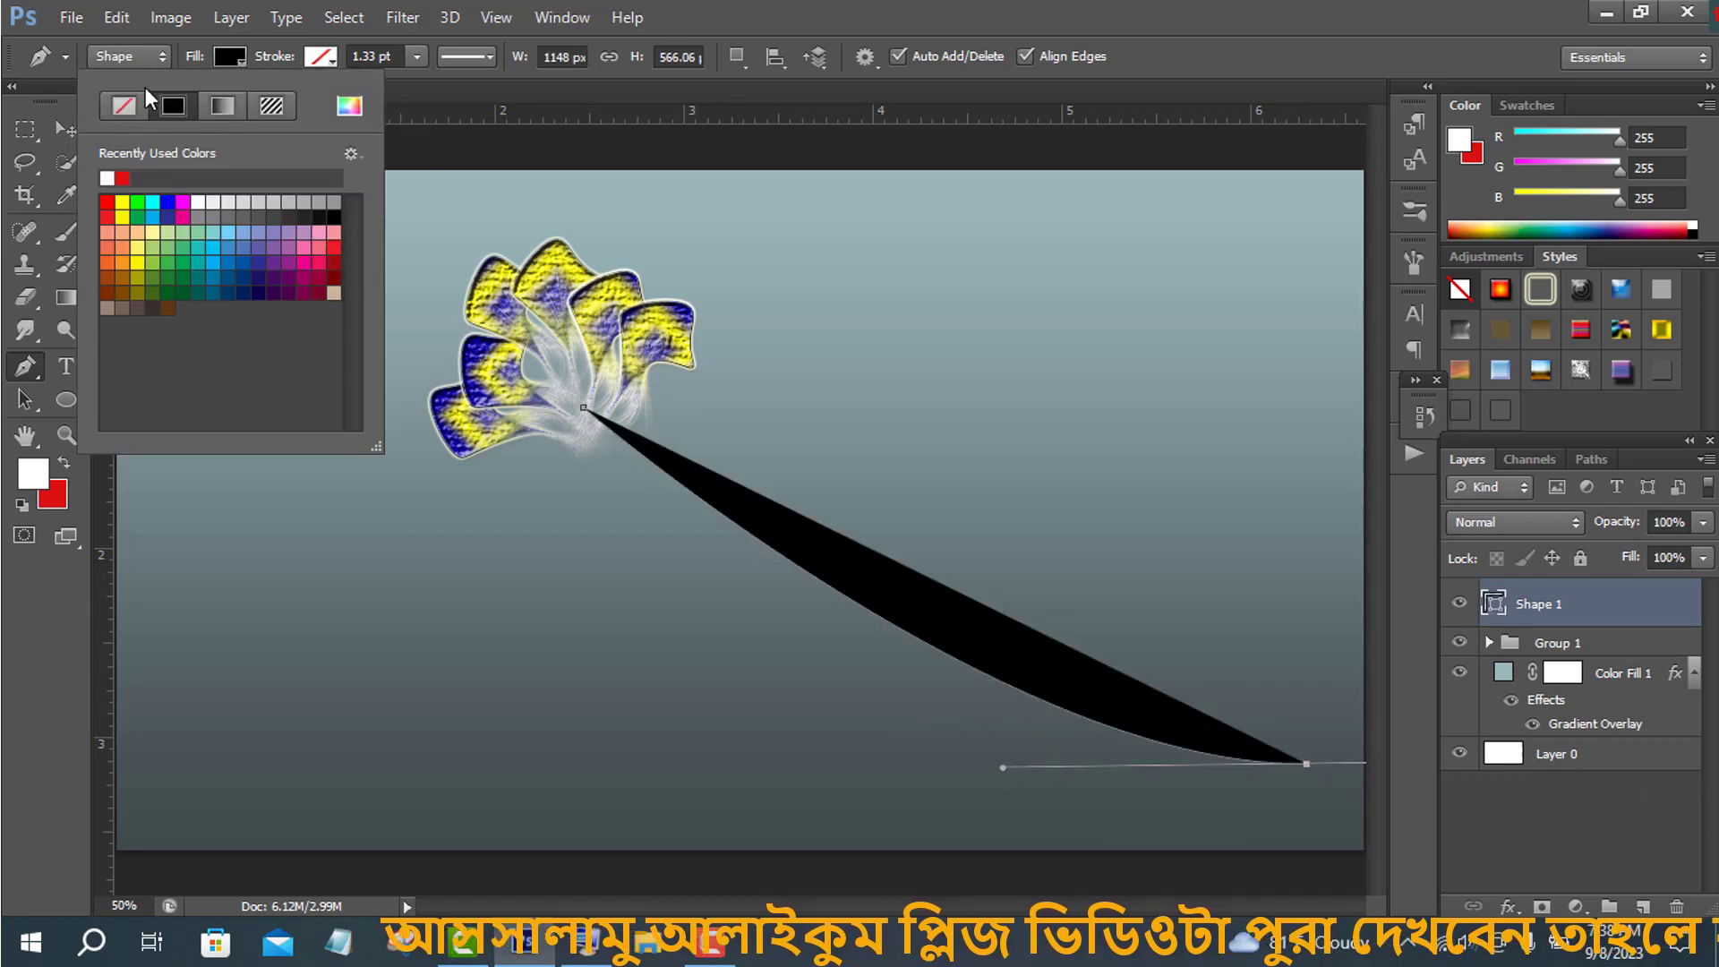
left_click(124, 105)
left_click(321, 58)
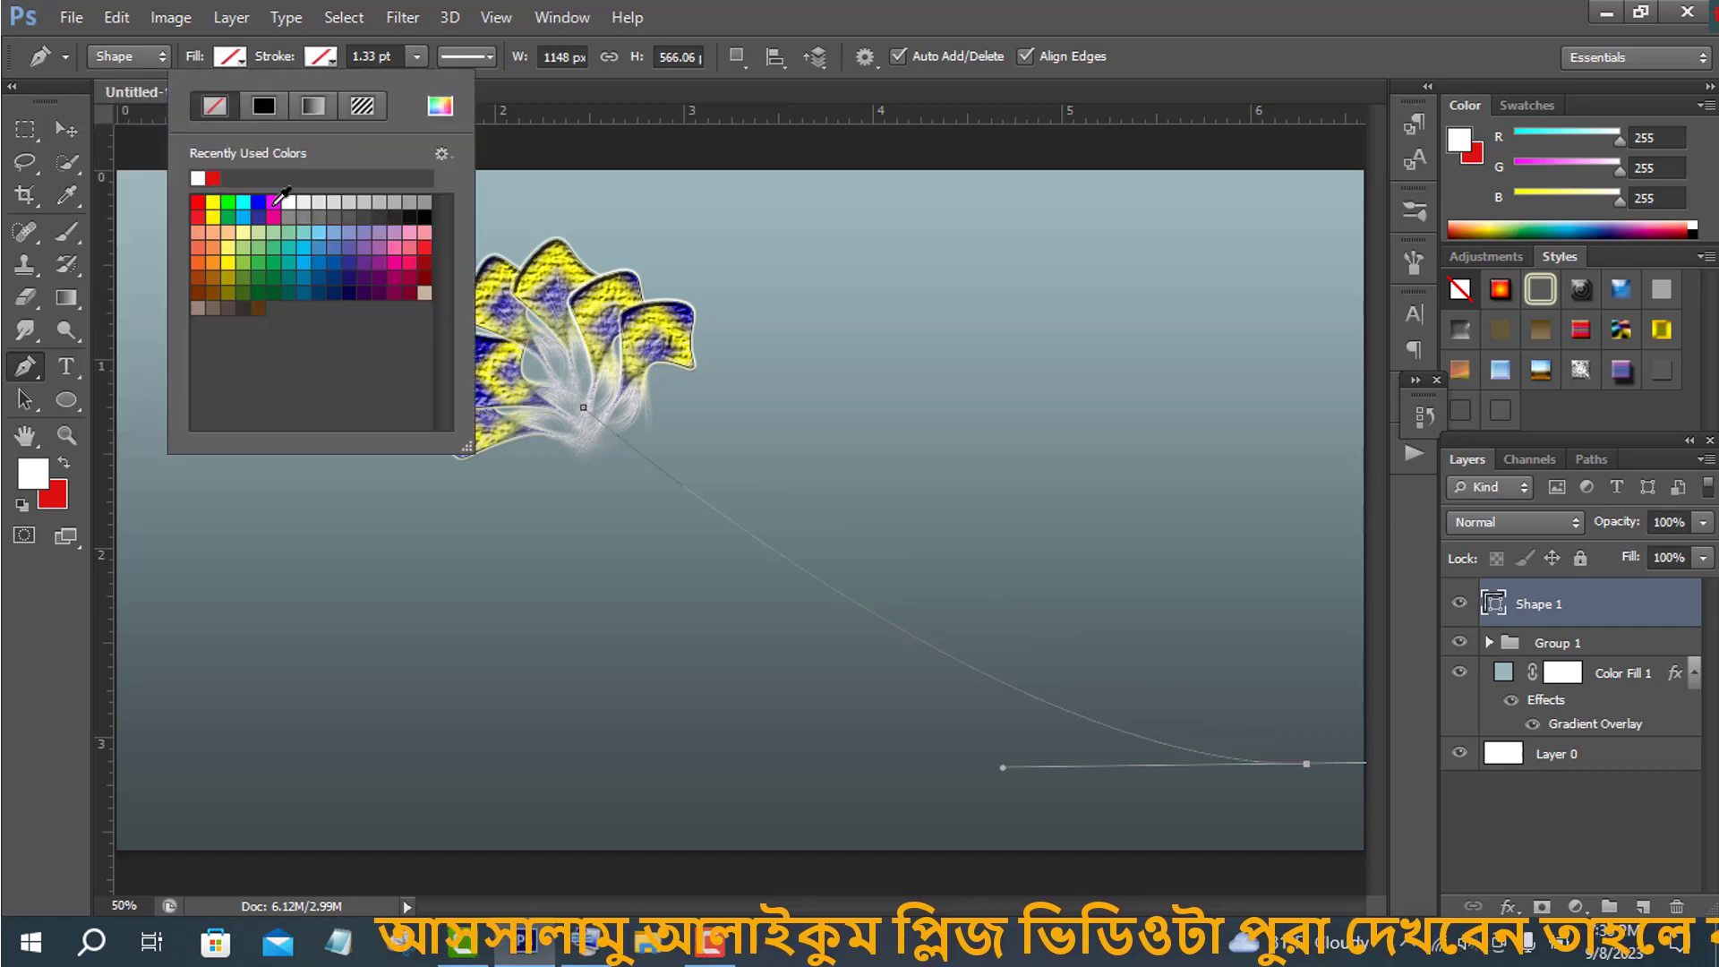
left_click(272, 203)
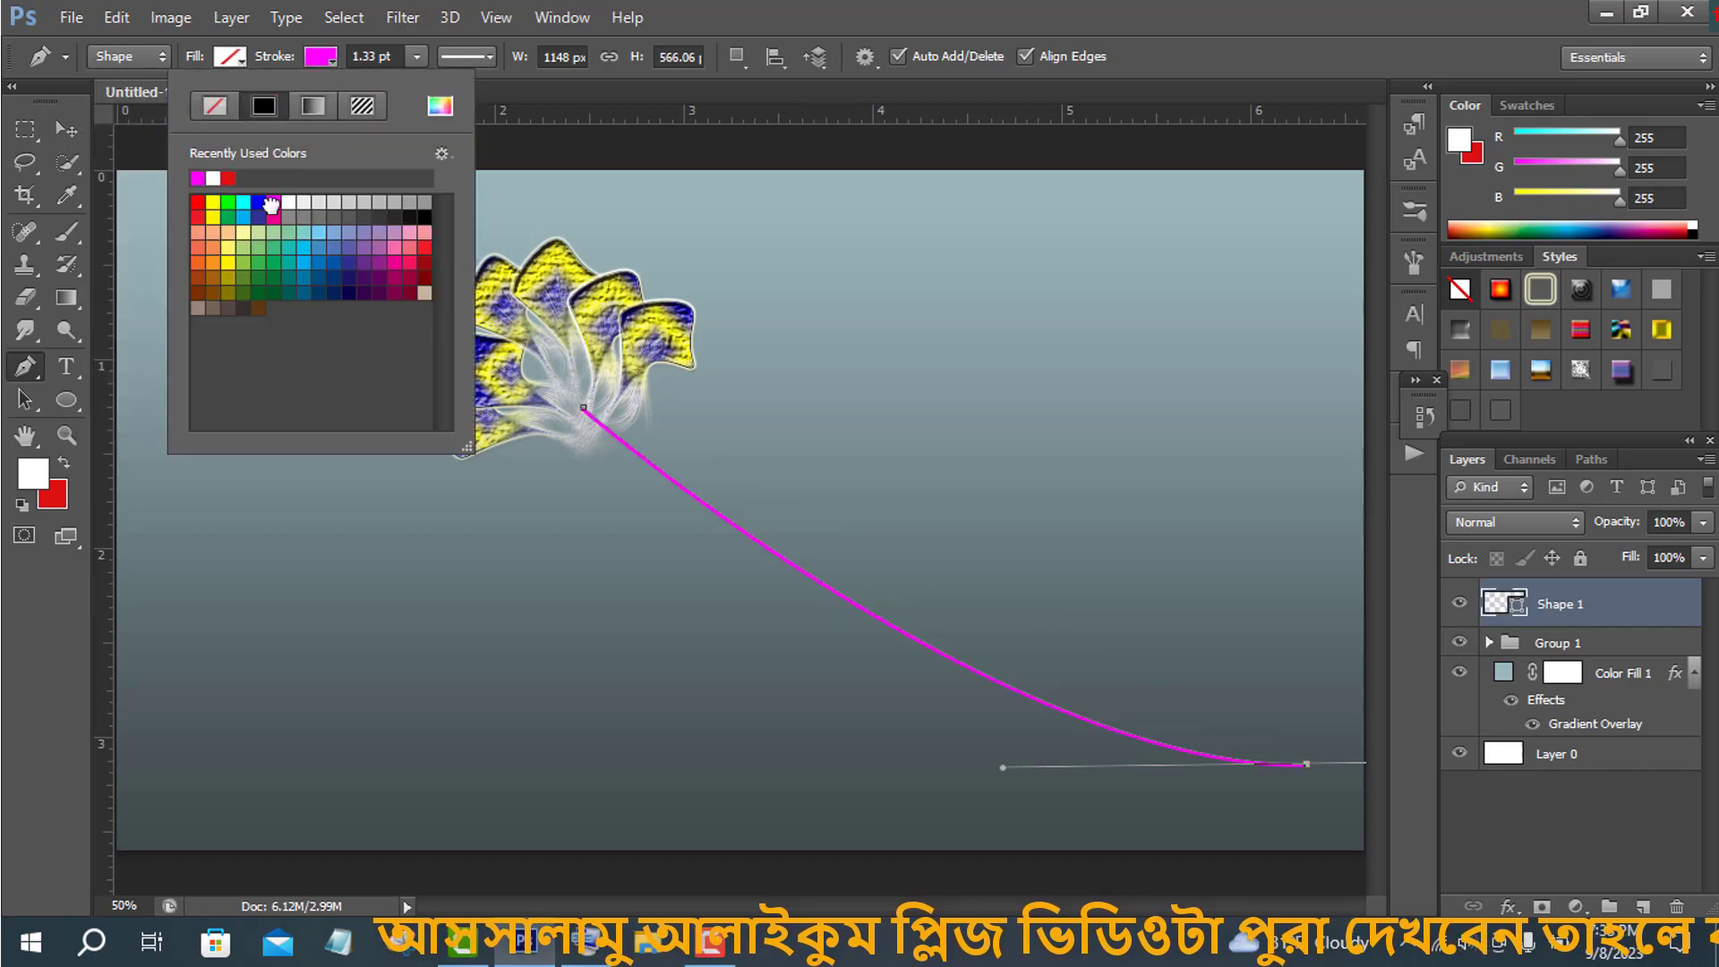
left_click(65, 129)
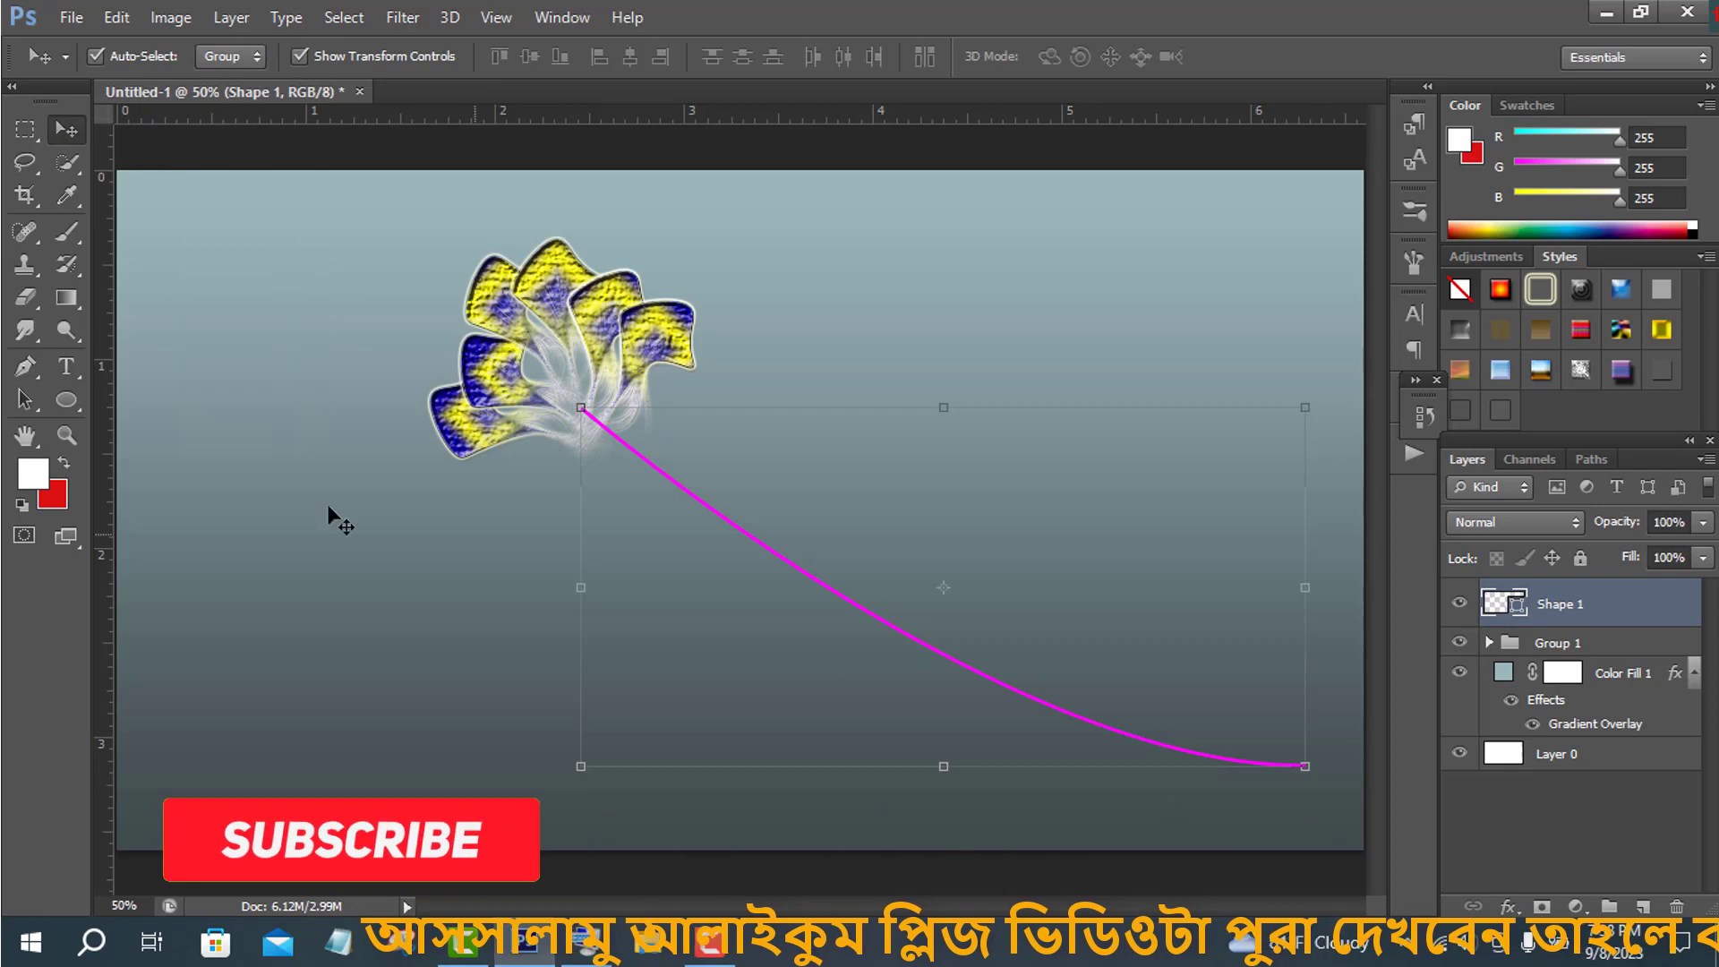
- Draw a small circle with the Ellipse tool and move it onto the flower's centre
right_click(74, 402)
left_click(152, 446)
left_click_drag(332, 568, 363, 601)
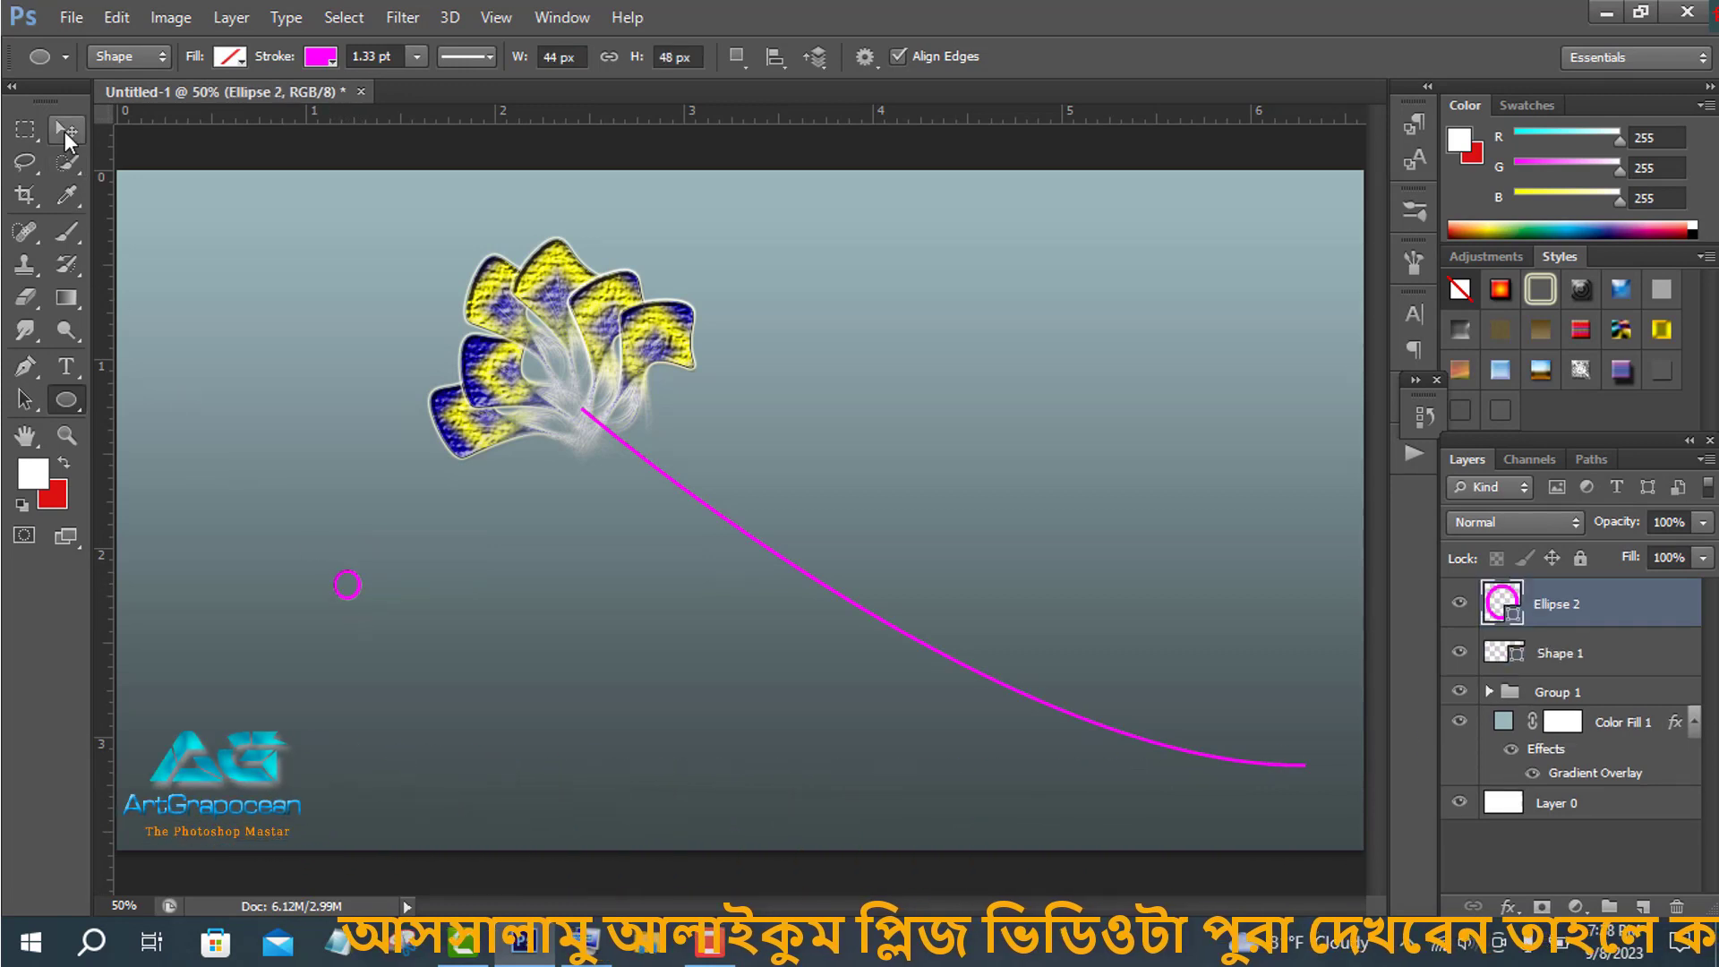
key("v")
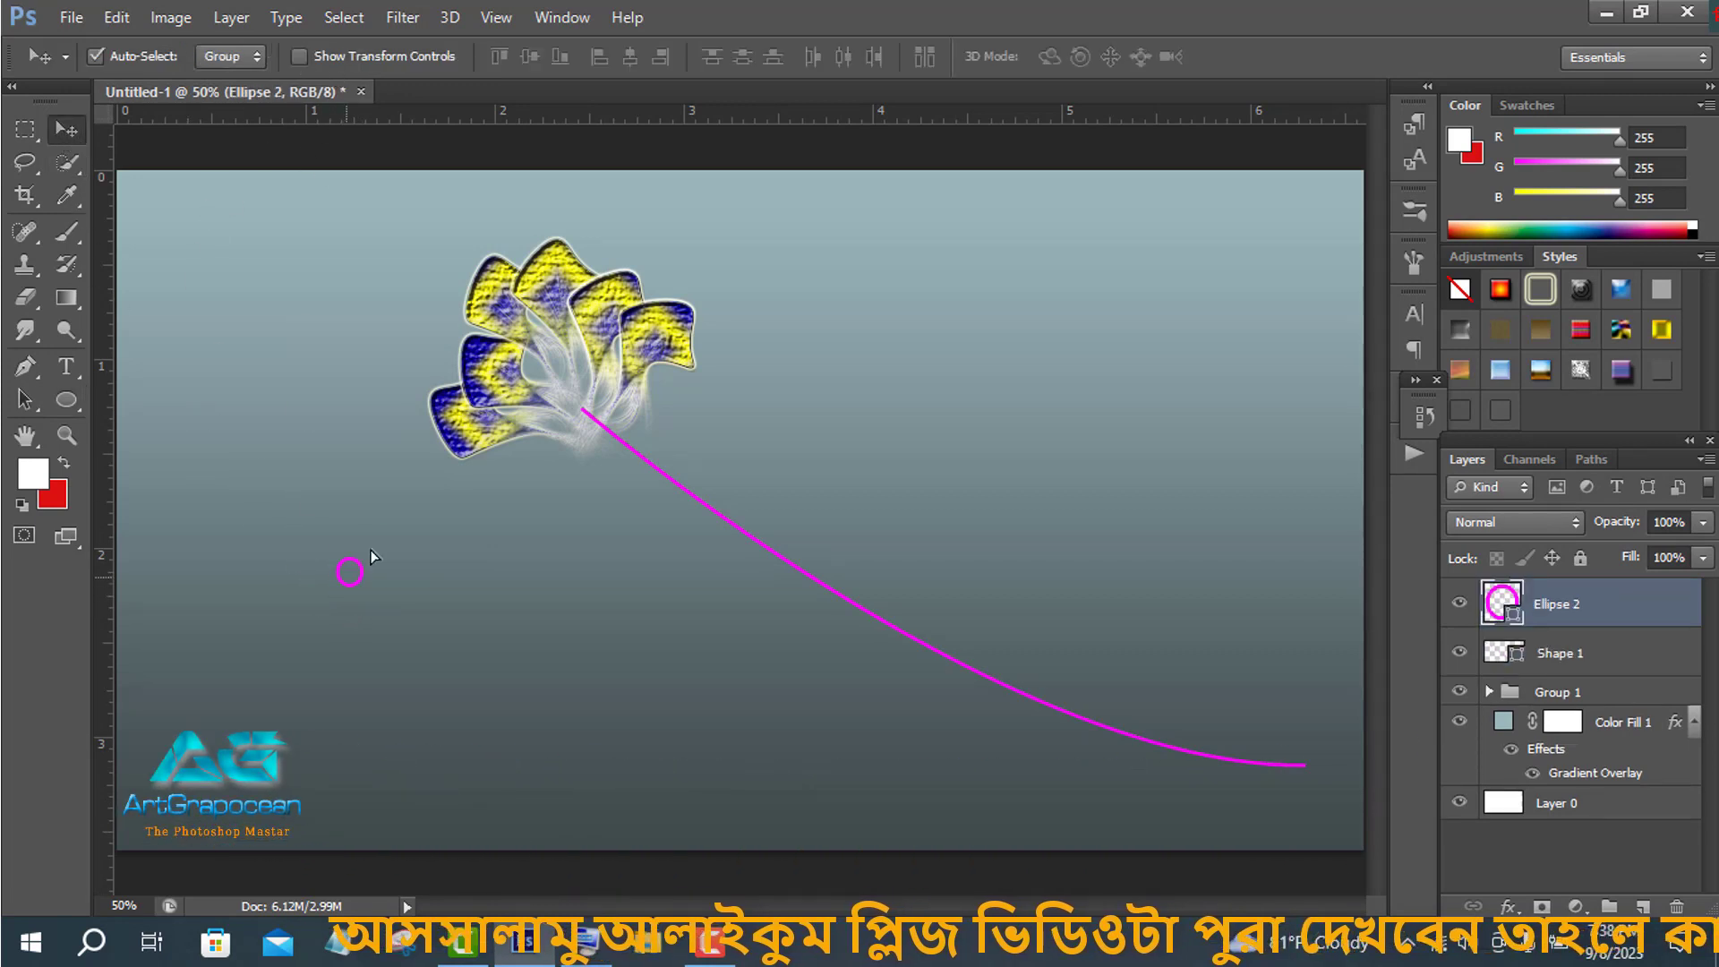
left_click_drag(374, 556, 605, 392)
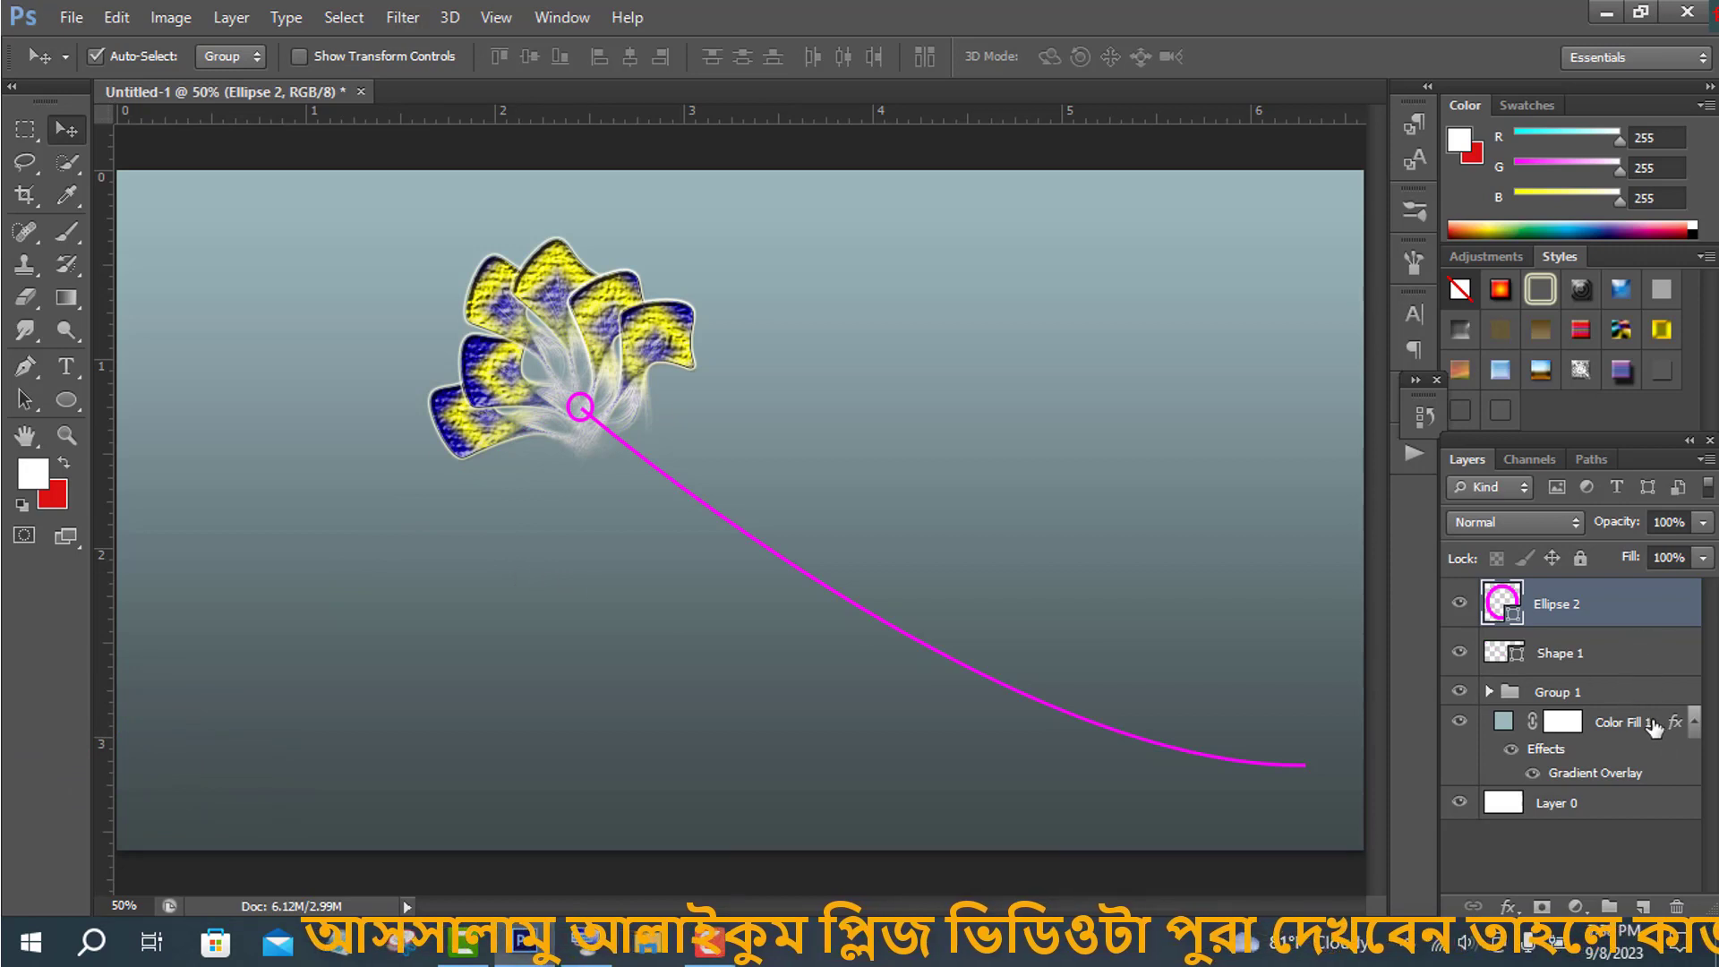
- Copy the ellipse layer effects onto the circle and stem layers
left_click(1599, 694)
left_click(1489, 692)
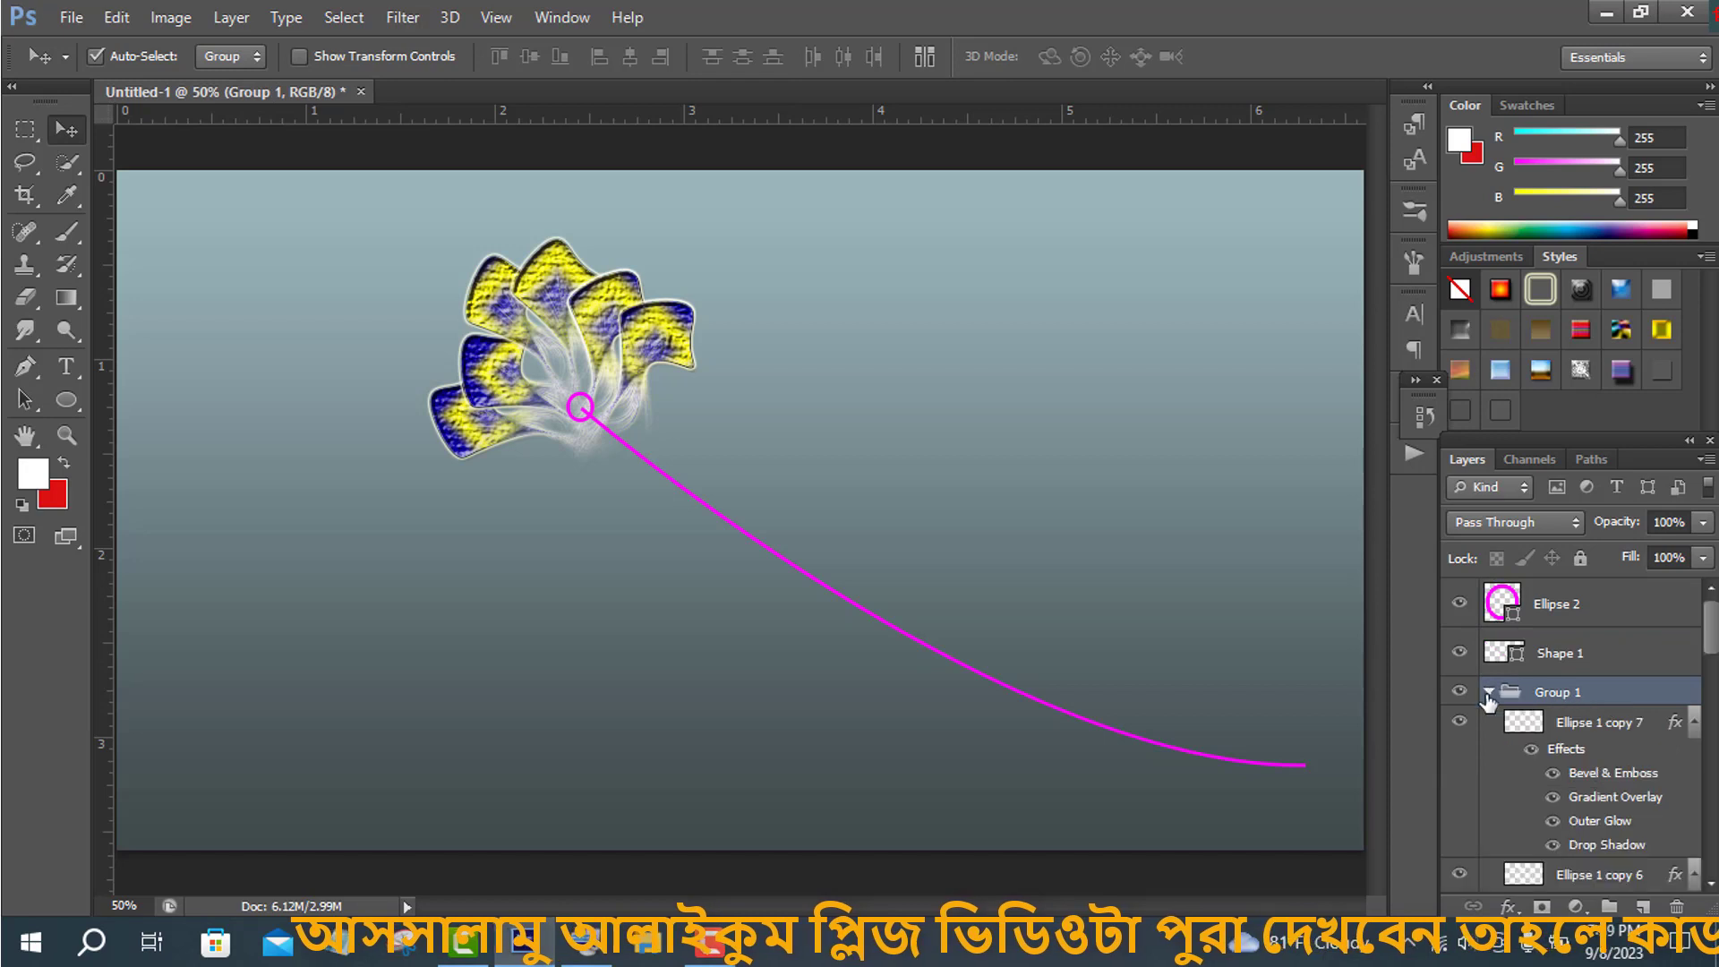
left_click_drag(1671, 725, 1667, 620)
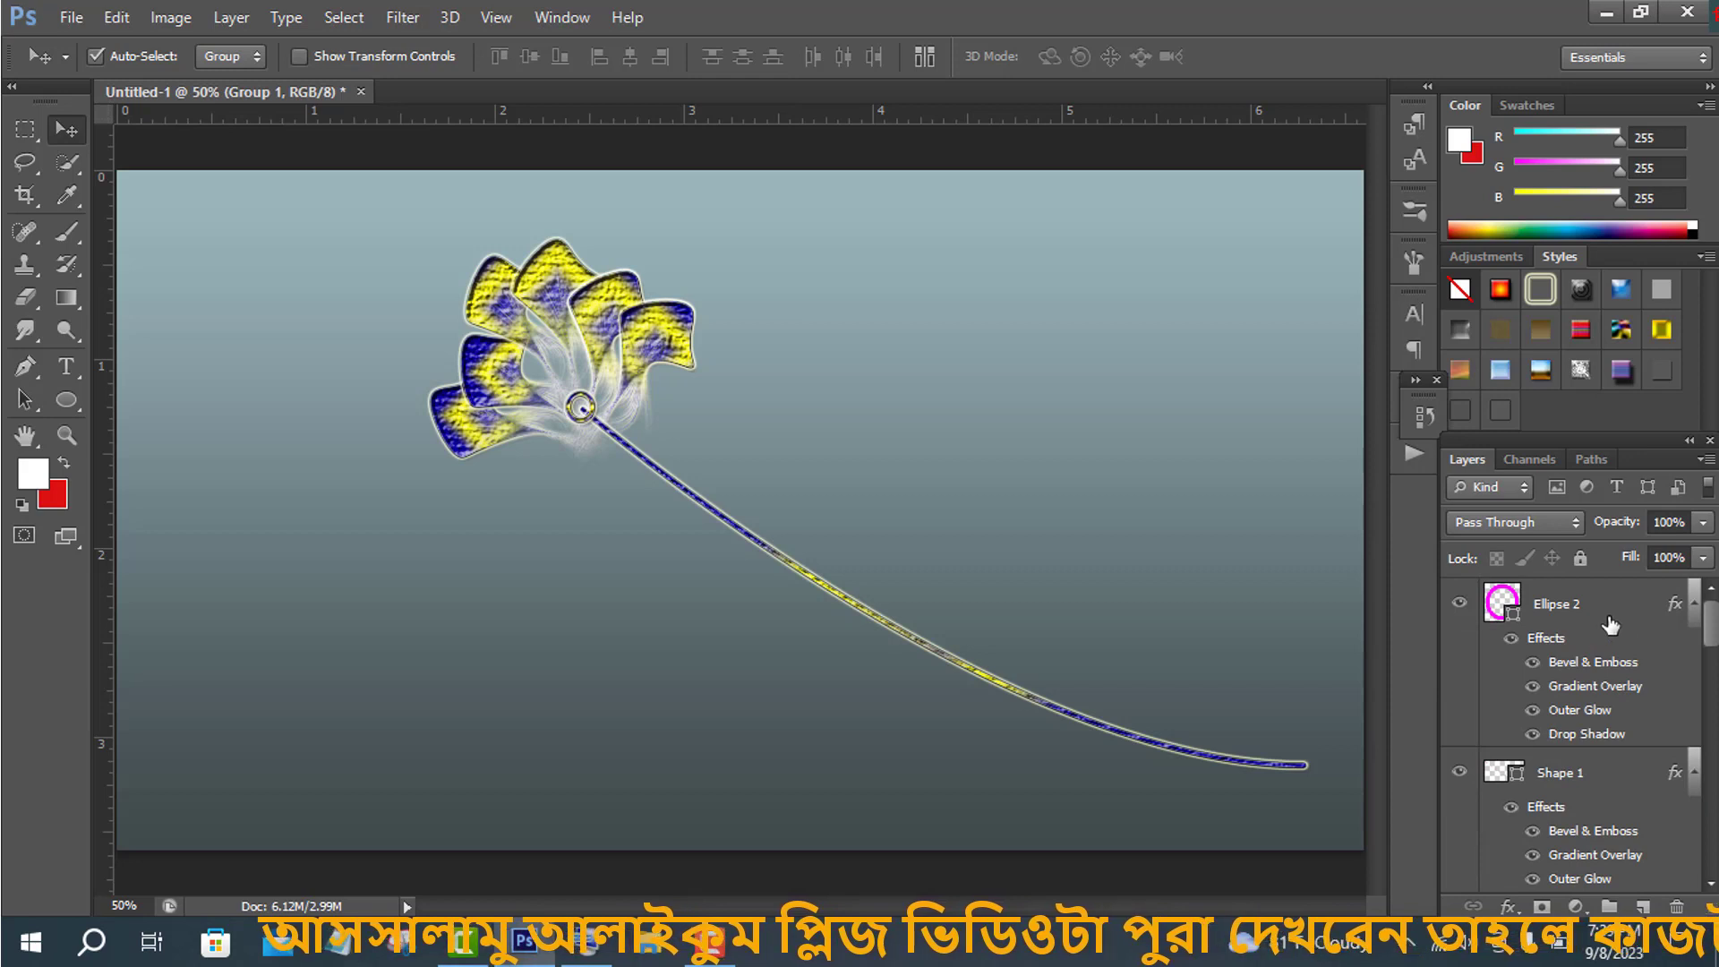
- Move the stem and circle layers into Group 1, collapse it, and show transform controls
scroll(1612, 694, "down", 2)
scroll(1622, 713, "up", 1)
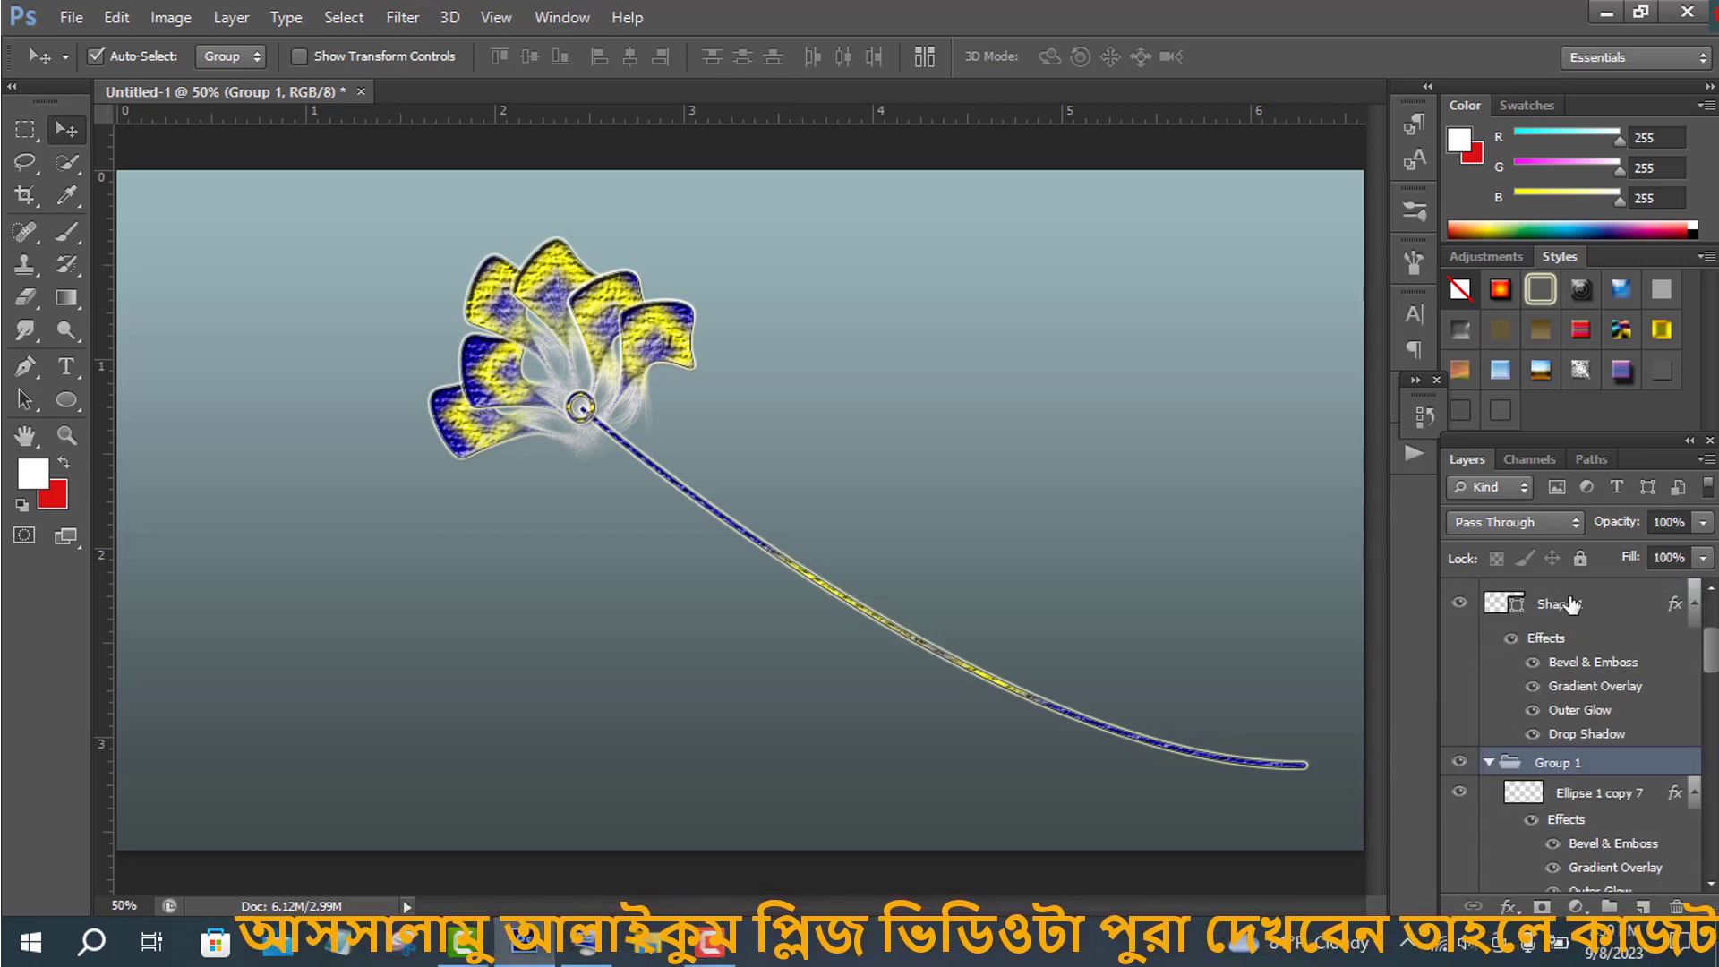
left_click_drag(1571, 605, 1595, 791)
scroll(1614, 732, "up", 1)
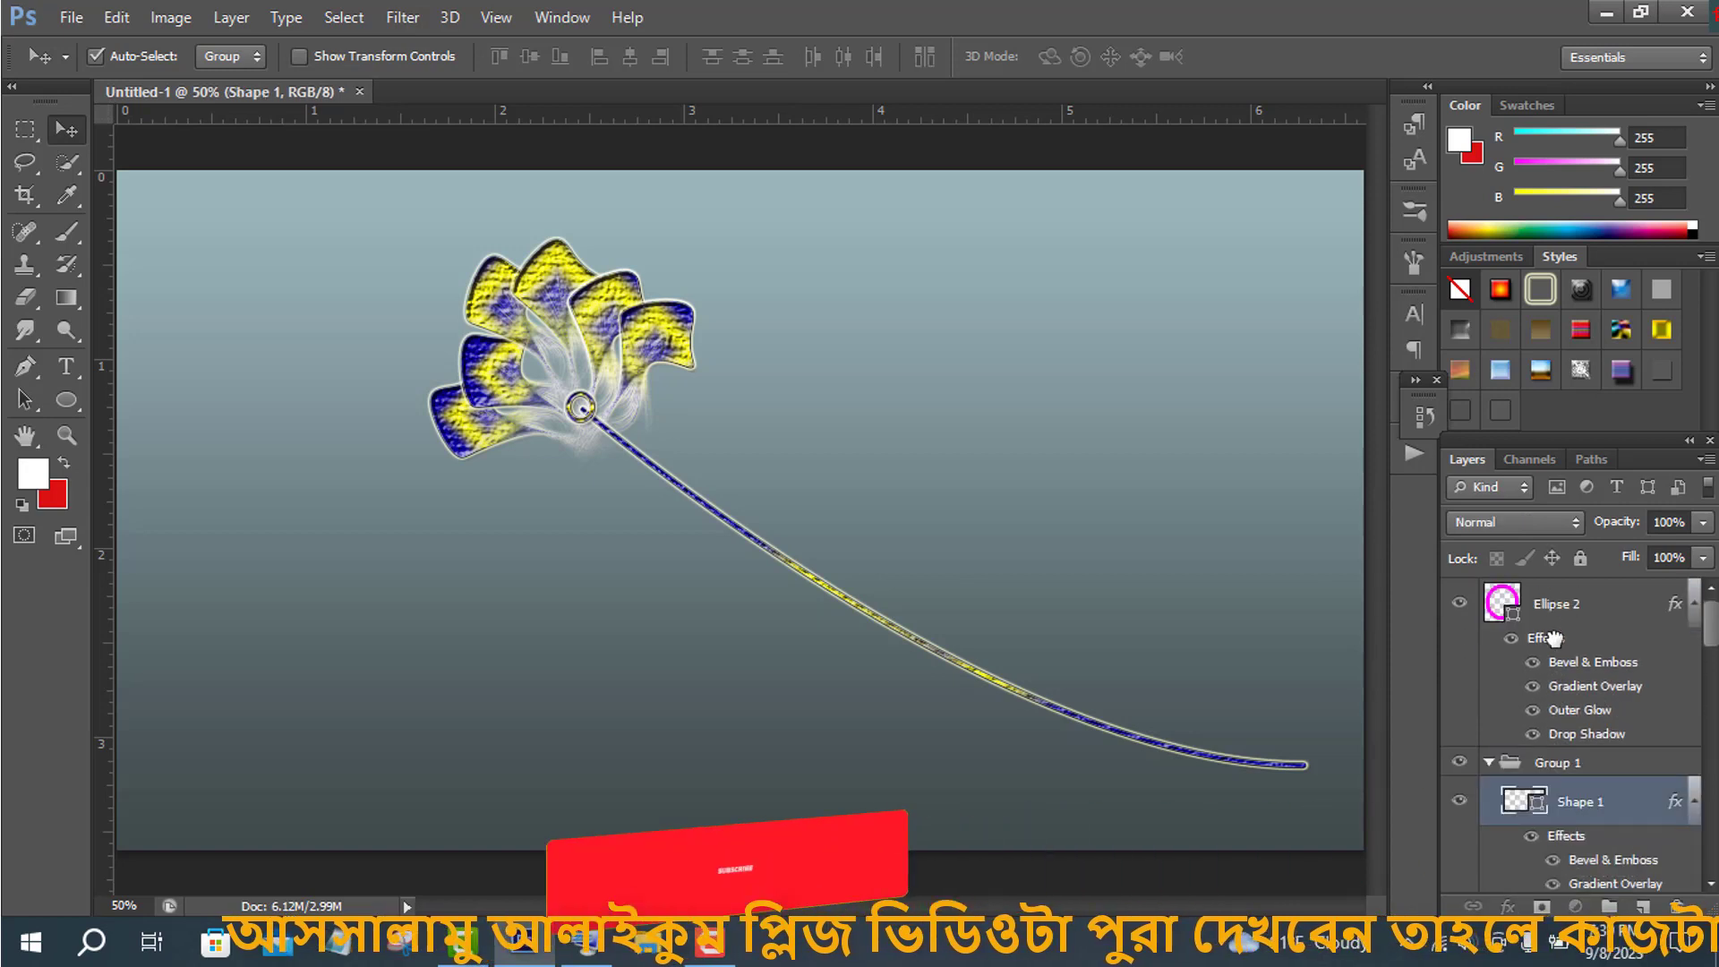
left_click_drag(1558, 620, 1577, 845)
left_click(1489, 595)
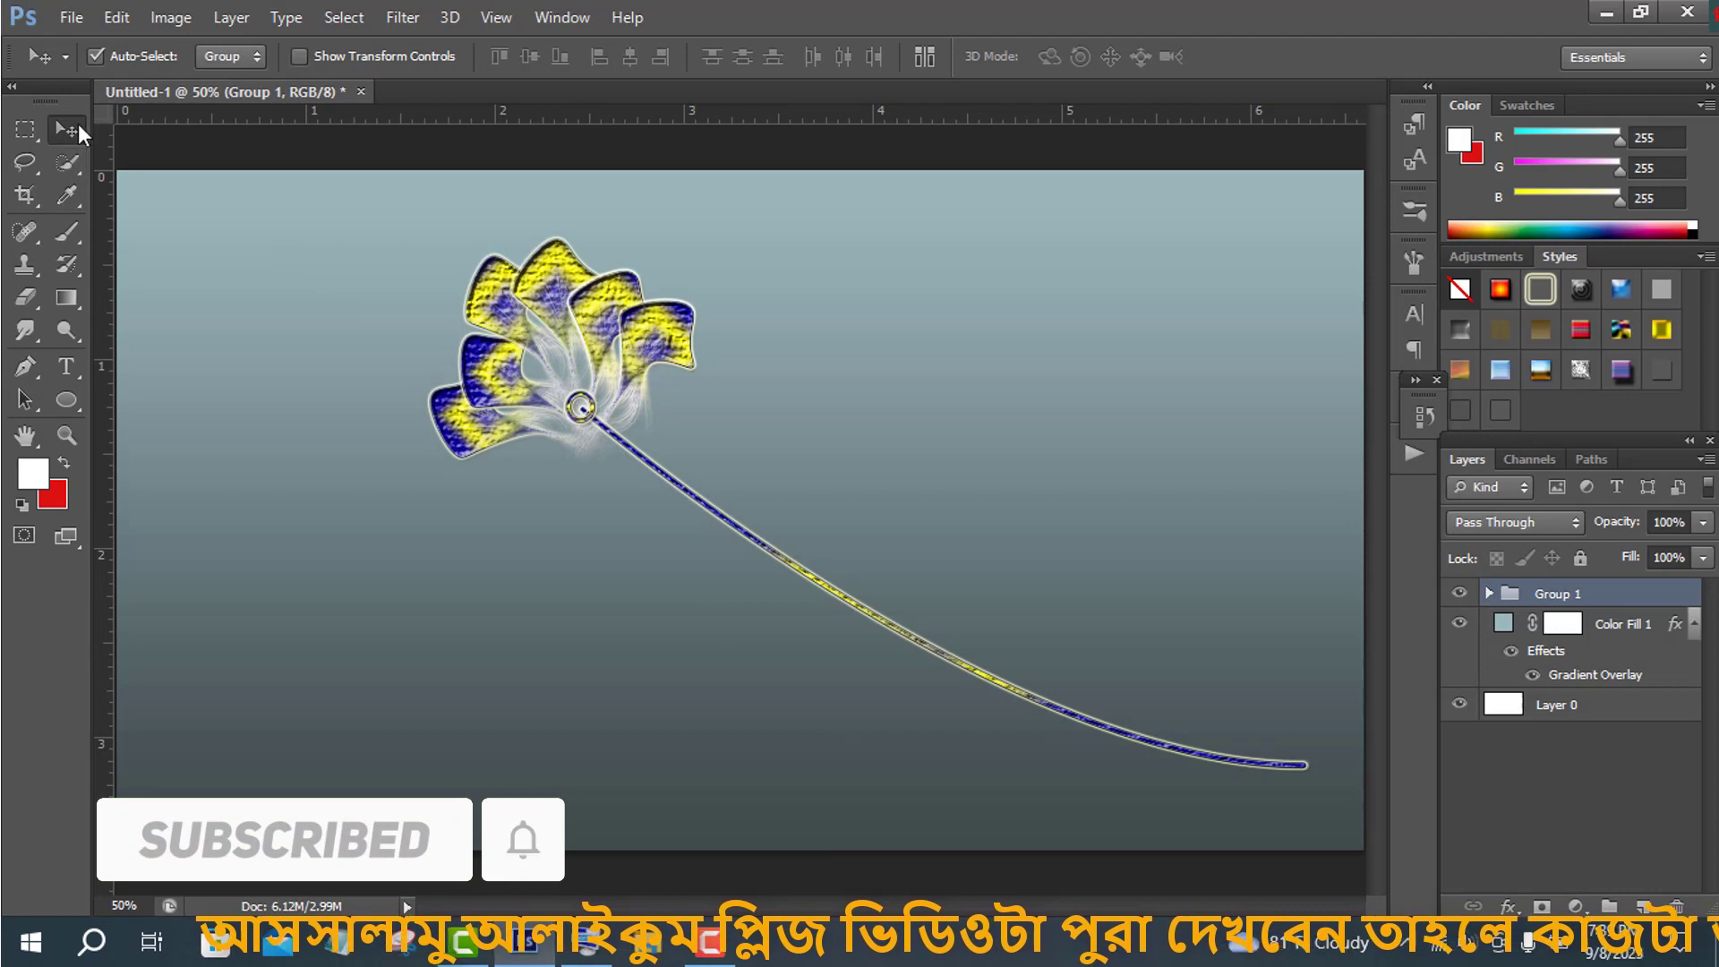
left_click(306, 55)
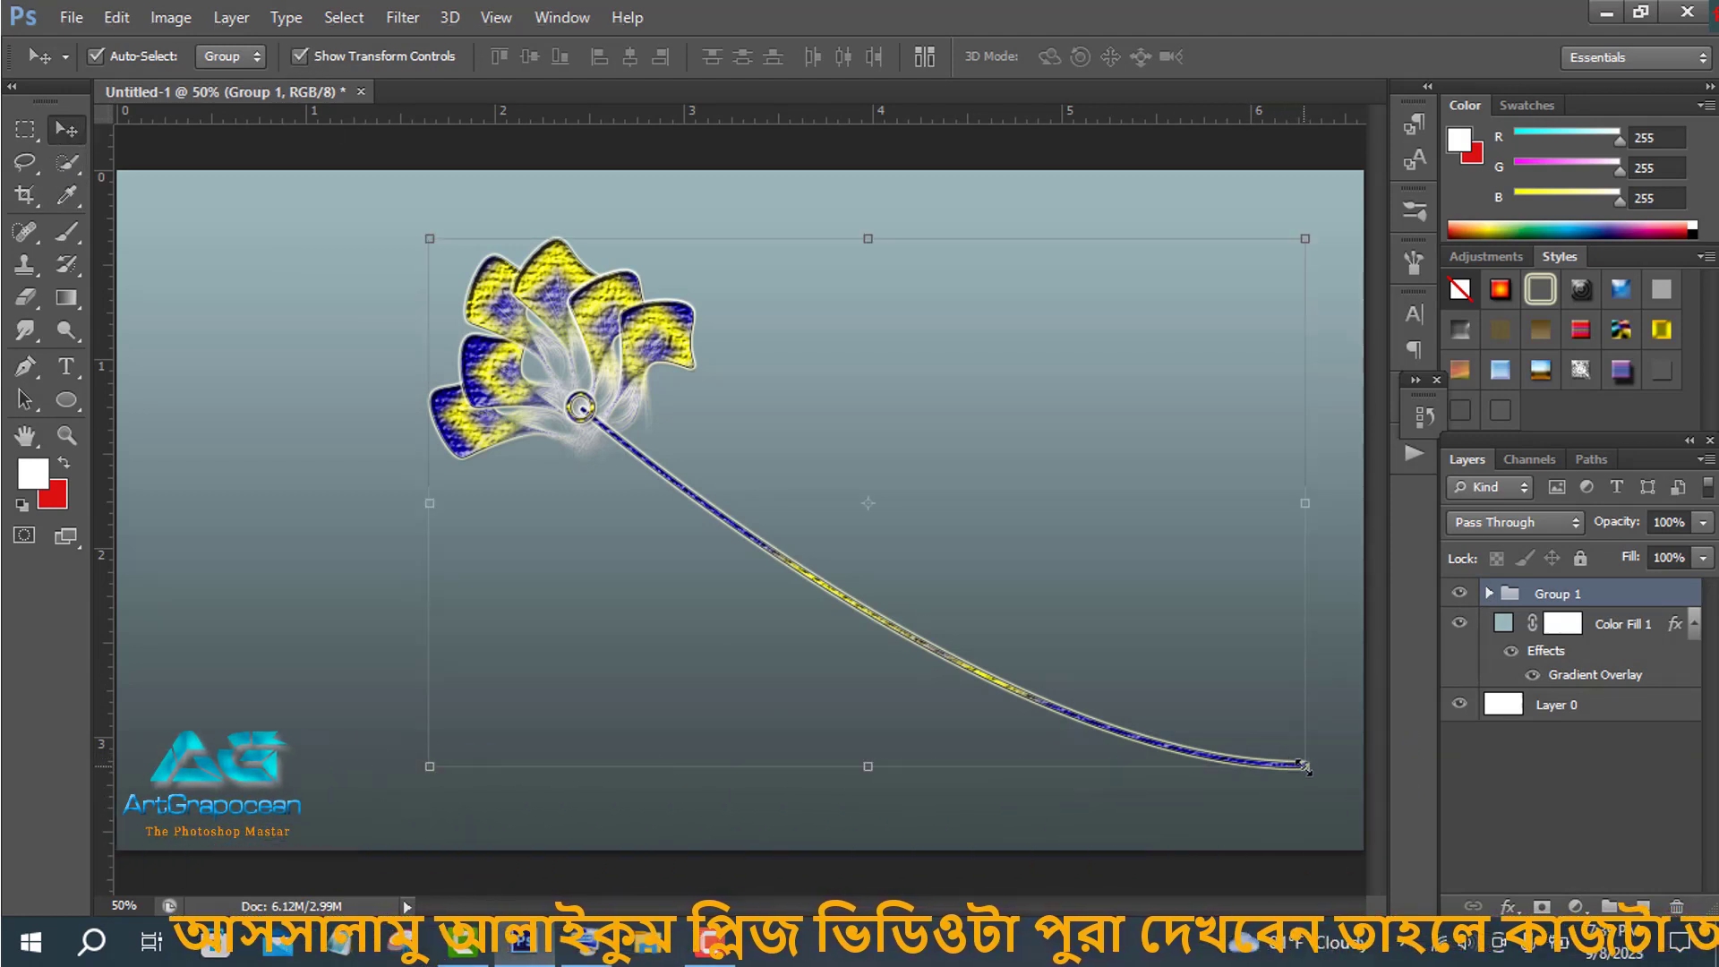
- Move the flower group toward the upper left and duplicate it into several copies scattered across the canvas
left_click_drag(875, 510, 712, 542)
left_click(1268, 57)
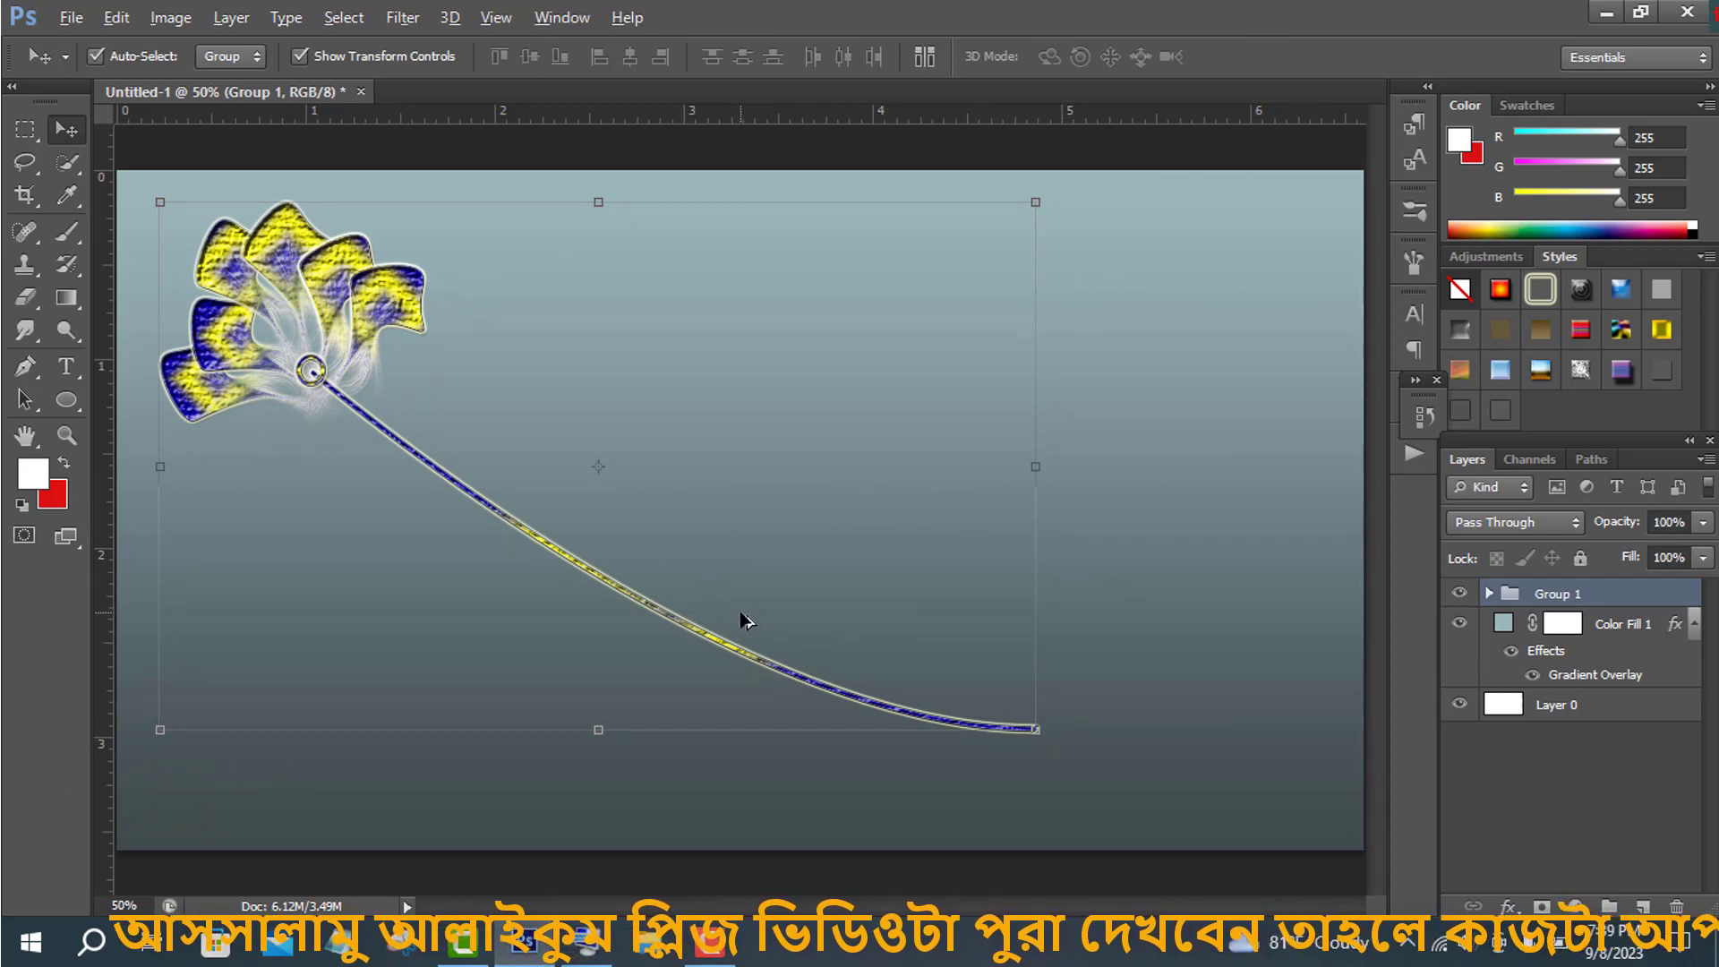
left_click_drag(759, 614, 1022, 636)
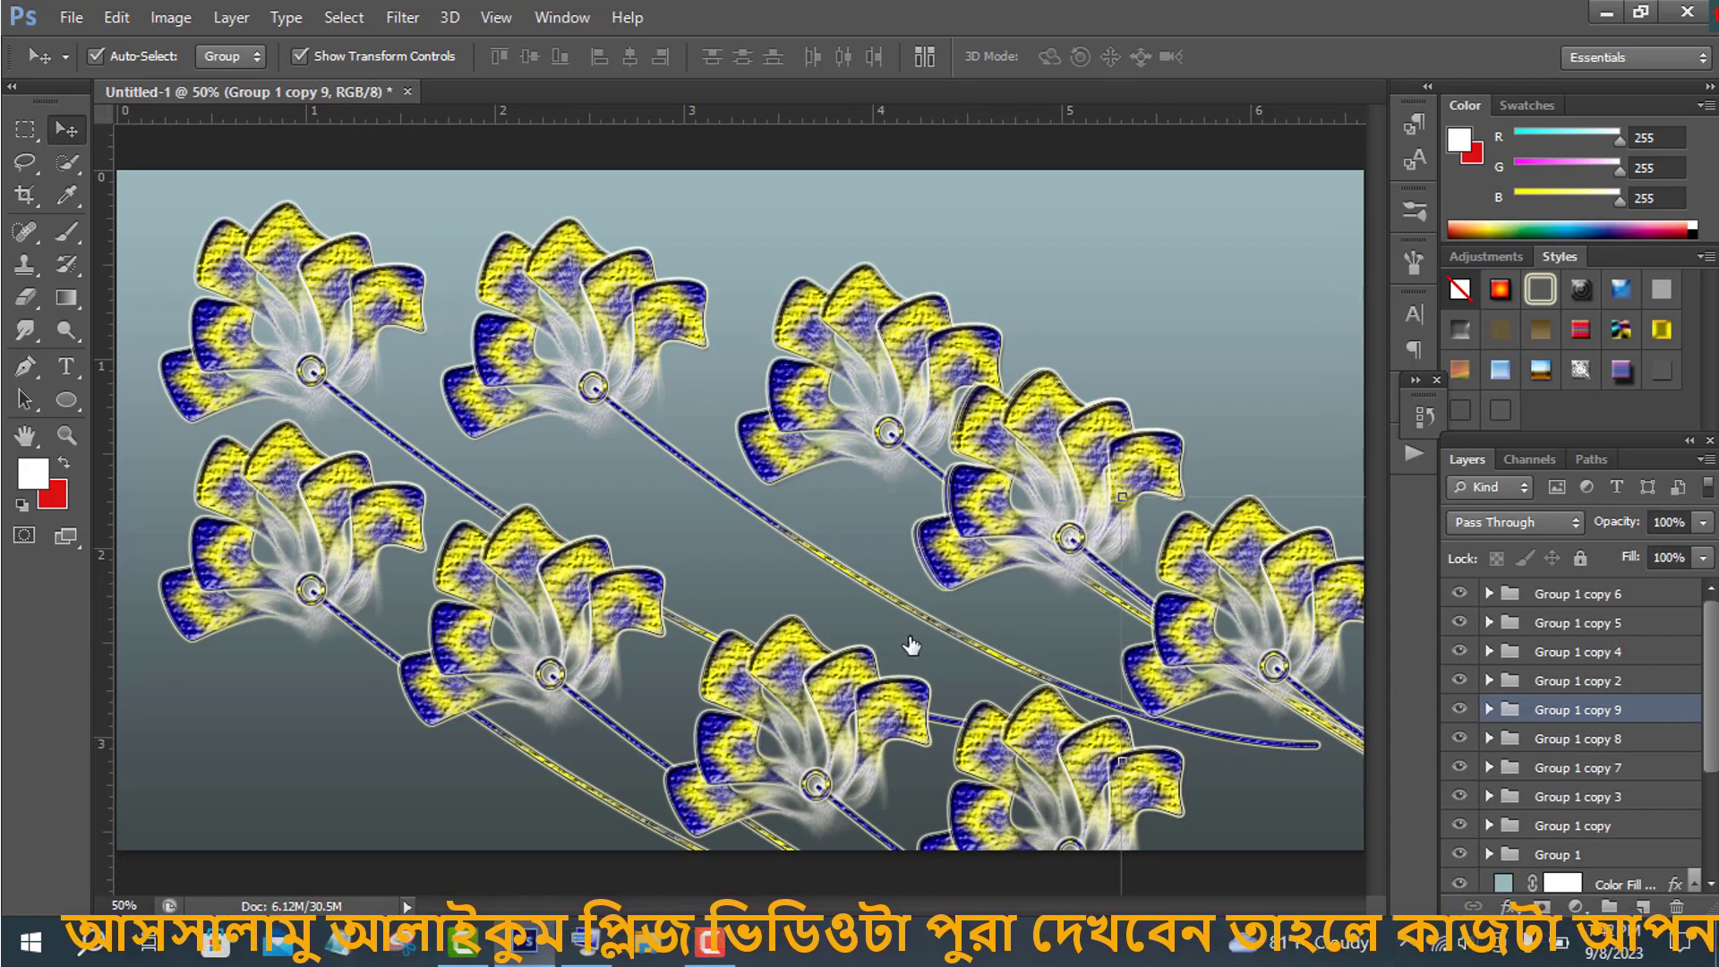
- Select Group 1 and hide all the group copies so only the original flower stays visible
left_click(1576, 857)
right_click(1259, 508)
left_click(1576, 856)
key("ctrl+t")
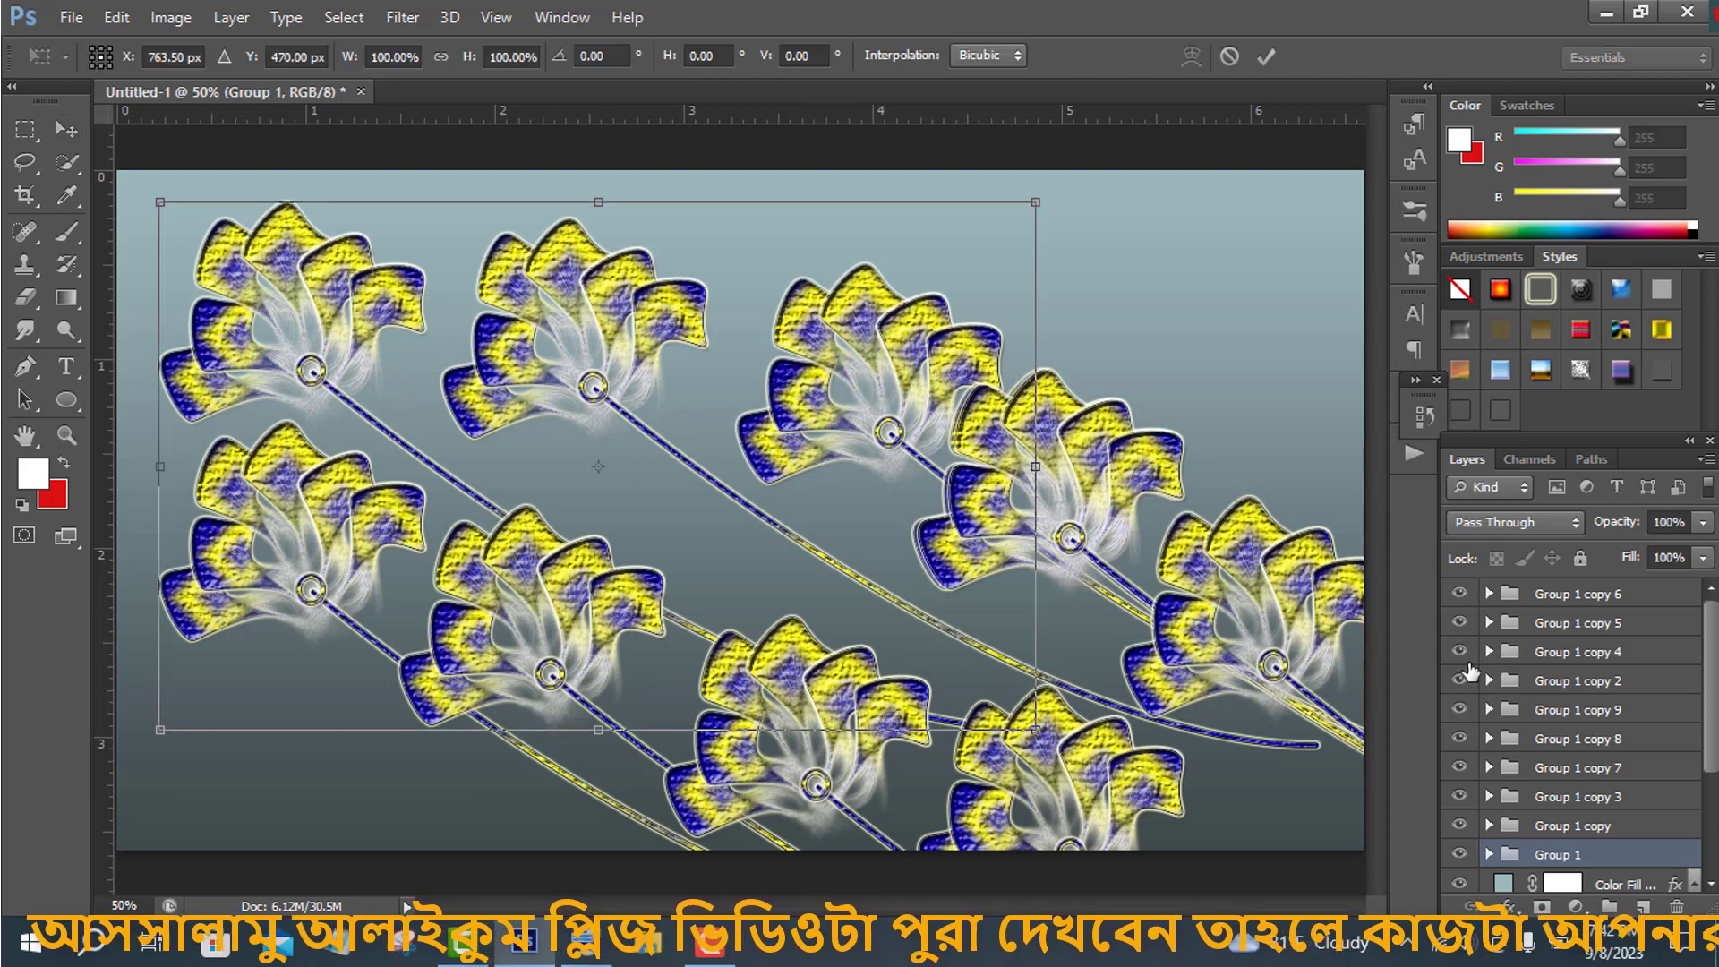
right_click(1335, 523)
left_click(1269, 61)
left_click(1267, 59)
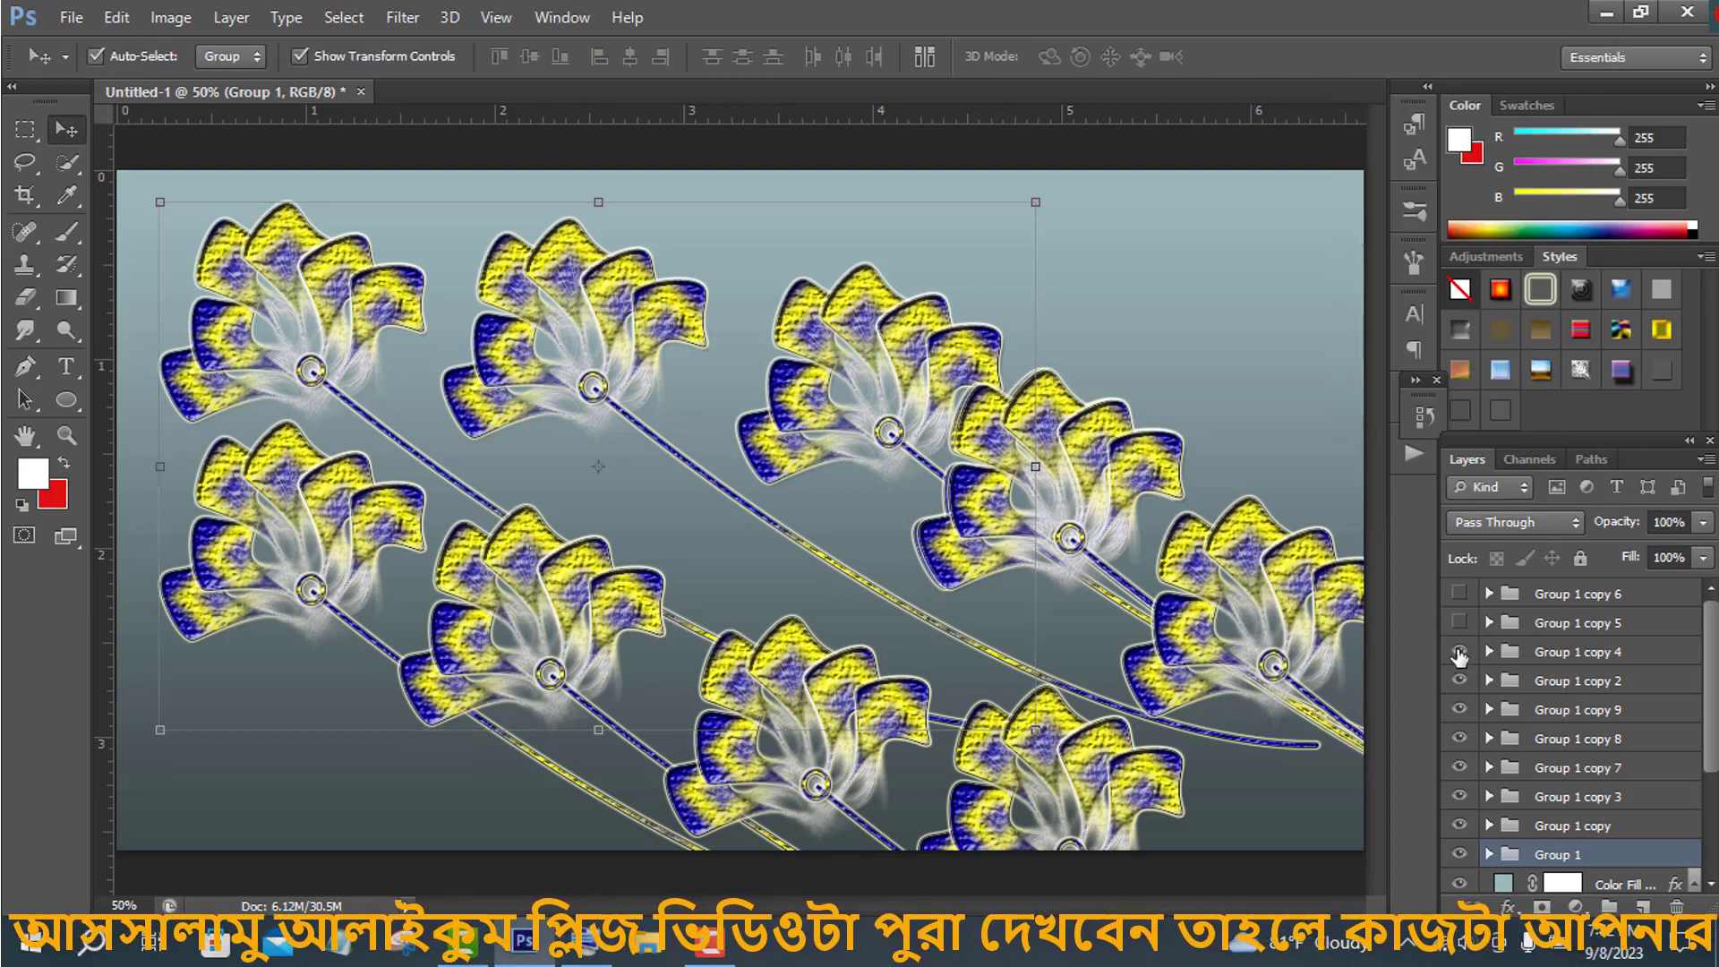
left_click_drag(1460, 656, 1460, 826)
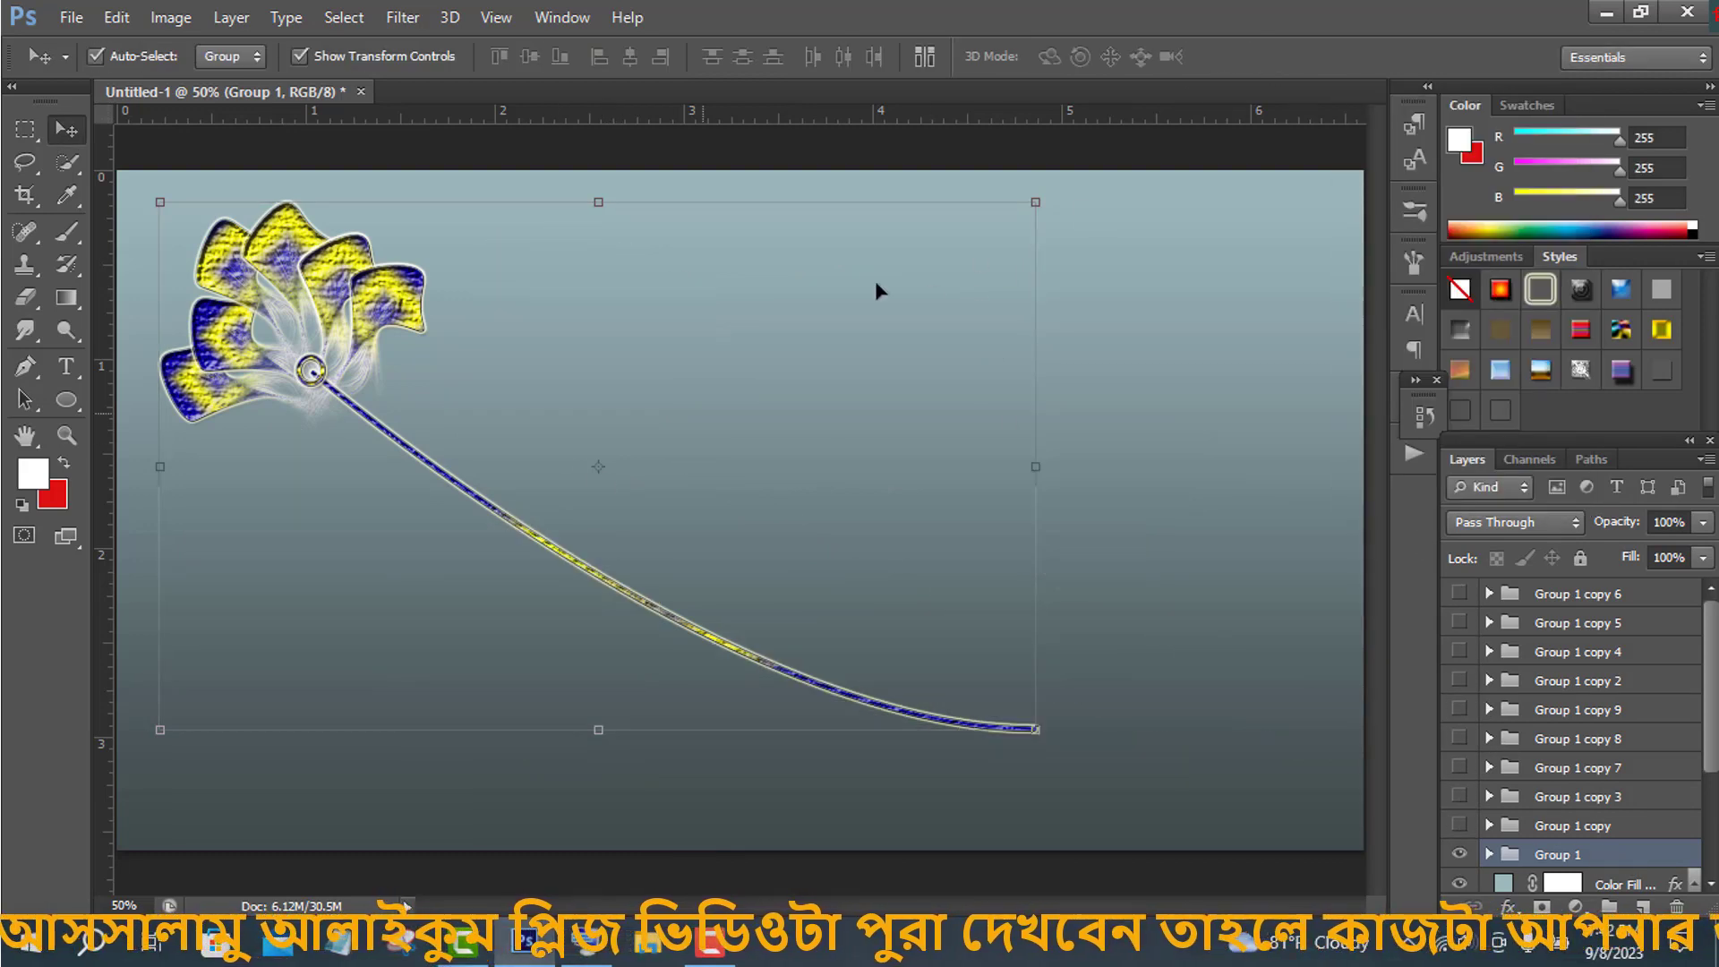
- Rotate Group 1 about 30° and reposition it so the stem hangs downward from a flower near the top centre
key("ctrl+t")
left_click(1264, 57)
key("ctrl+t")
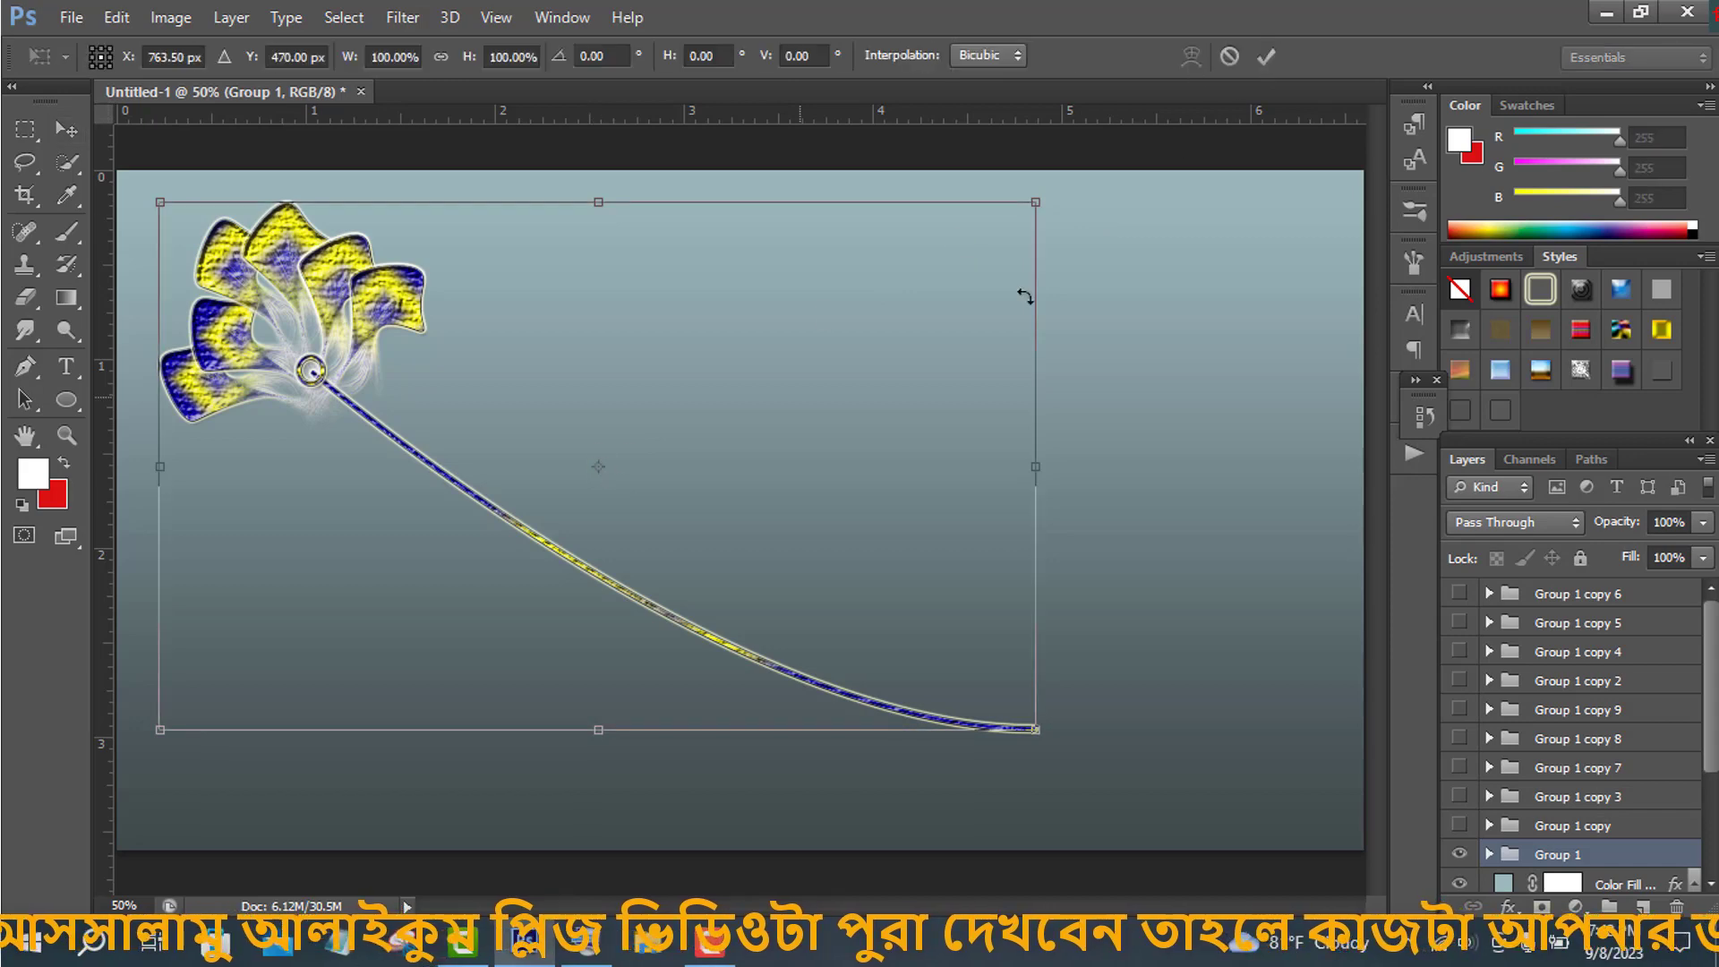
left_click_drag(1049, 191, 1074, 455)
left_click_drag(768, 386, 909, 591)
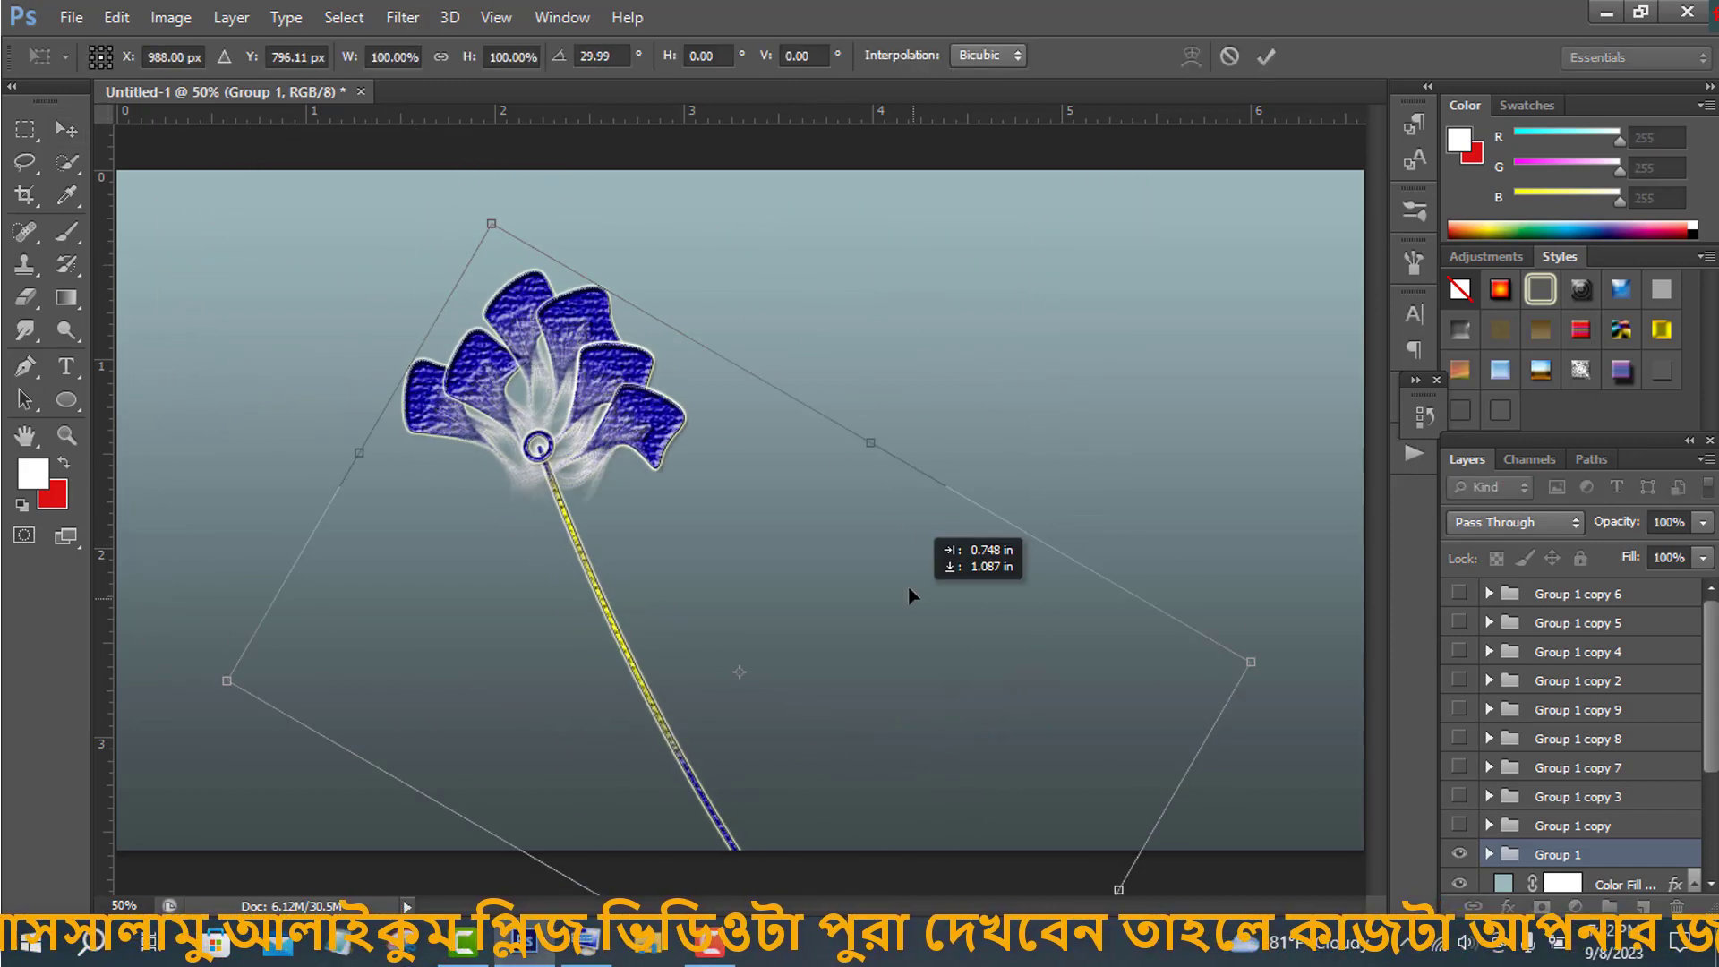
left_click_drag(727, 446, 809, 393)
left_click_drag(1332, 612, 1126, 535)
left_click_drag(951, 650, 909, 510)
left_click_drag(930, 749, 957, 801)
left_click(1261, 60)
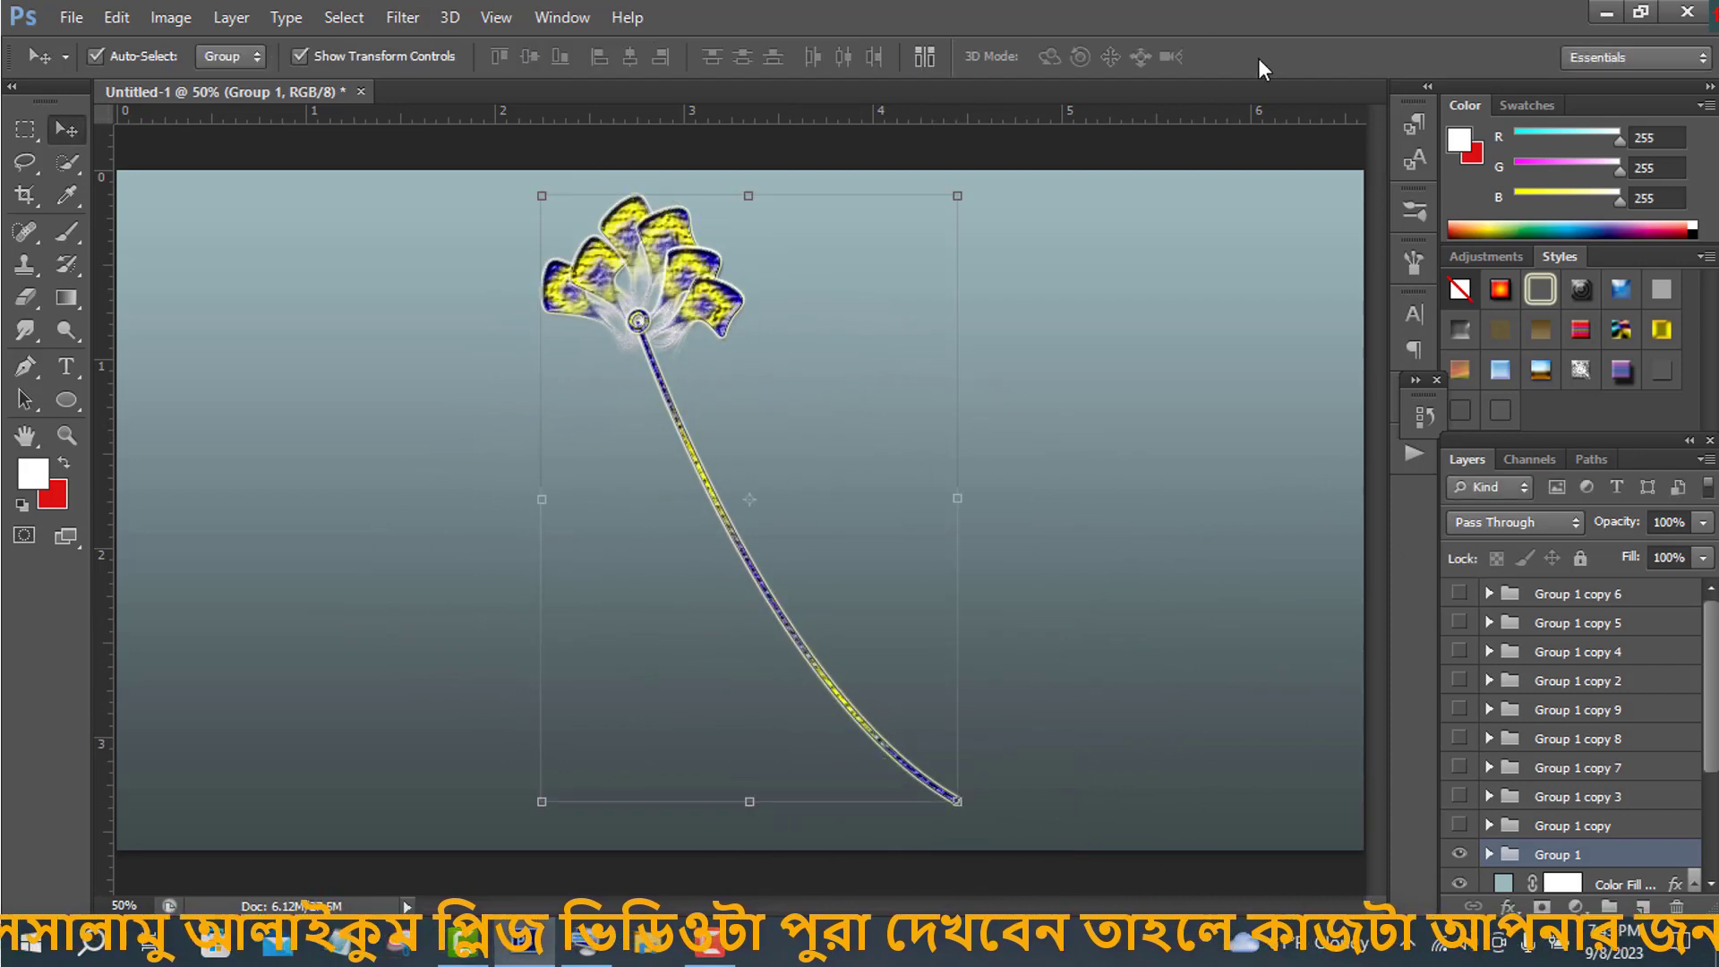
- Warp the stem shape of Group 1 into an S-curve ending in a small hook
left_click(1489, 854)
scroll(1583, 855, "down", 3)
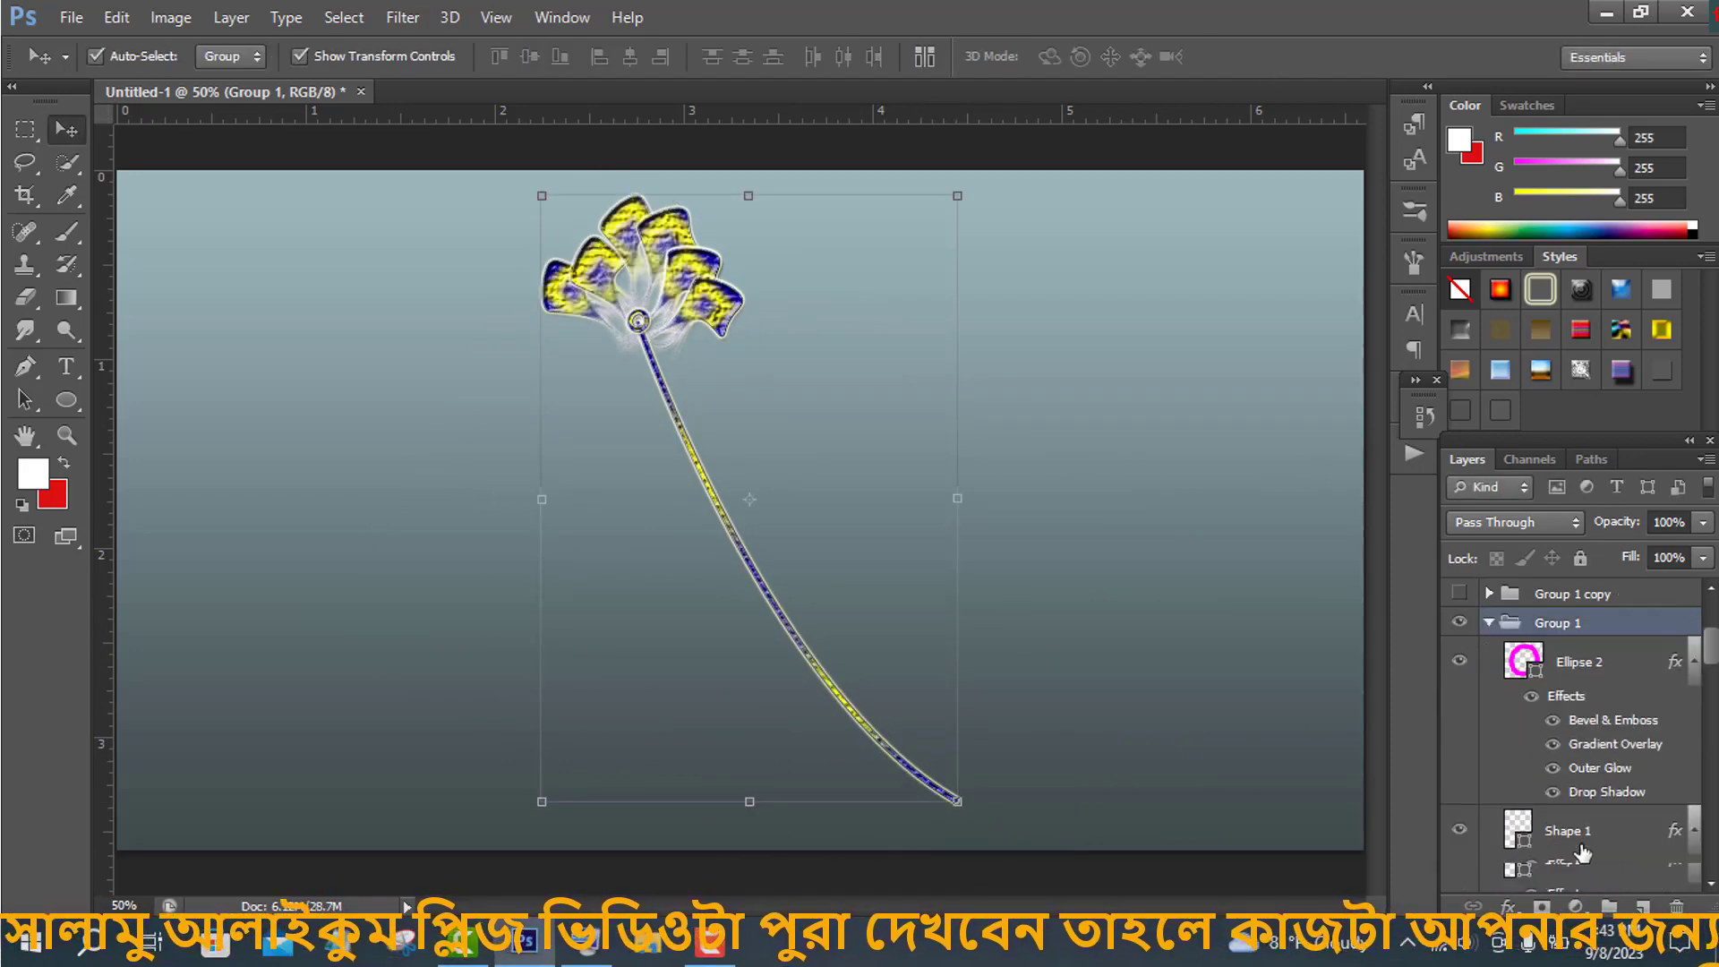
left_click(1582, 849)
key("ctrl+t")
left_click(1190, 57)
left_click_drag(852, 481, 965, 328)
left_click_drag(637, 643, 626, 664)
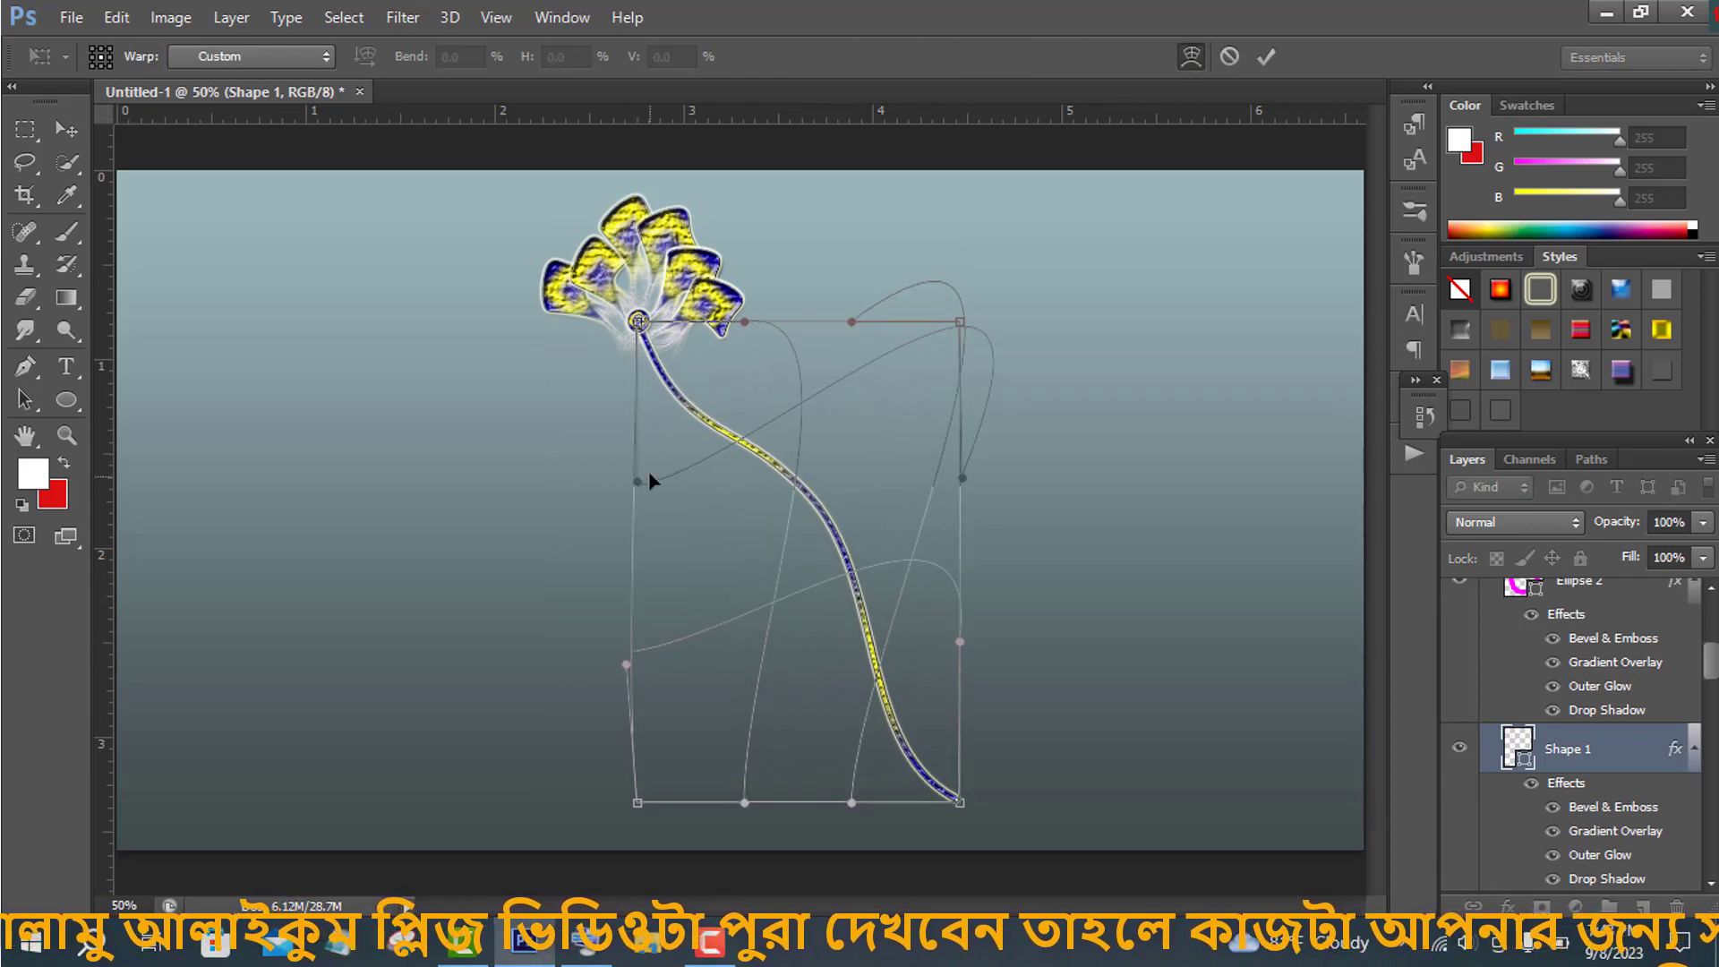
left_click_drag(637, 481, 636, 513)
left_click_drag(946, 797, 898, 711)
left_click(1266, 59)
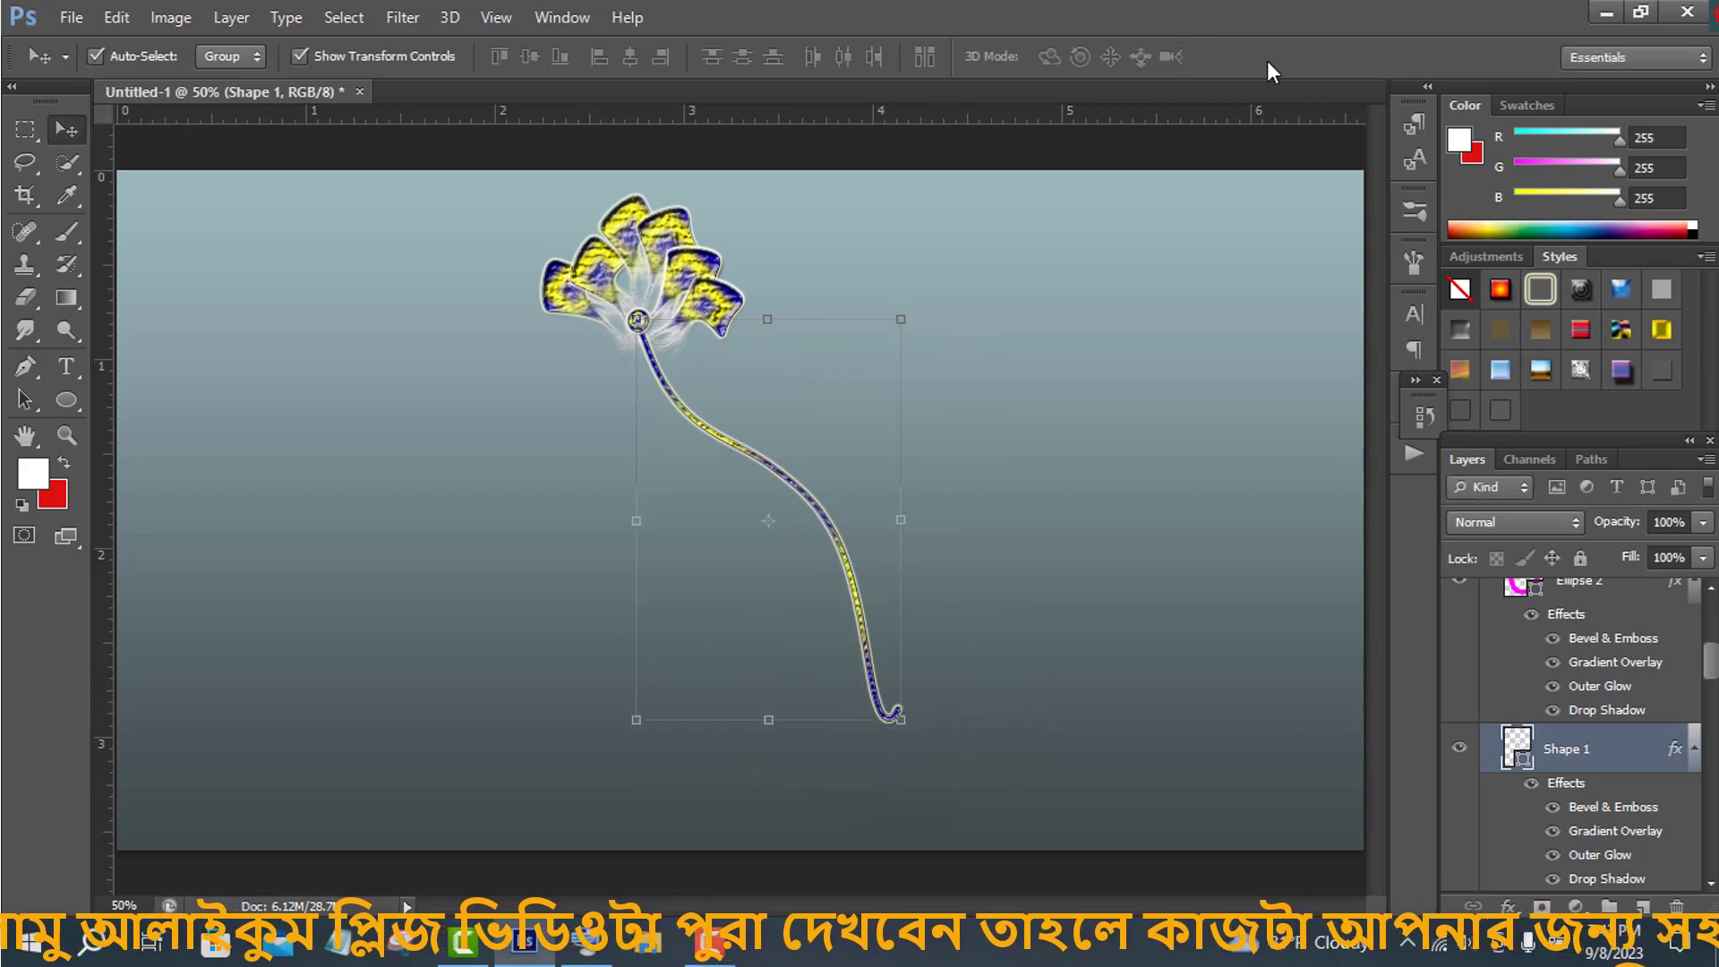
- Make the Group 1 copy visible and select it
scroll(1511, 731, "up", 4)
left_click(1488, 656)
left_click(1460, 656)
left_click(1576, 655)
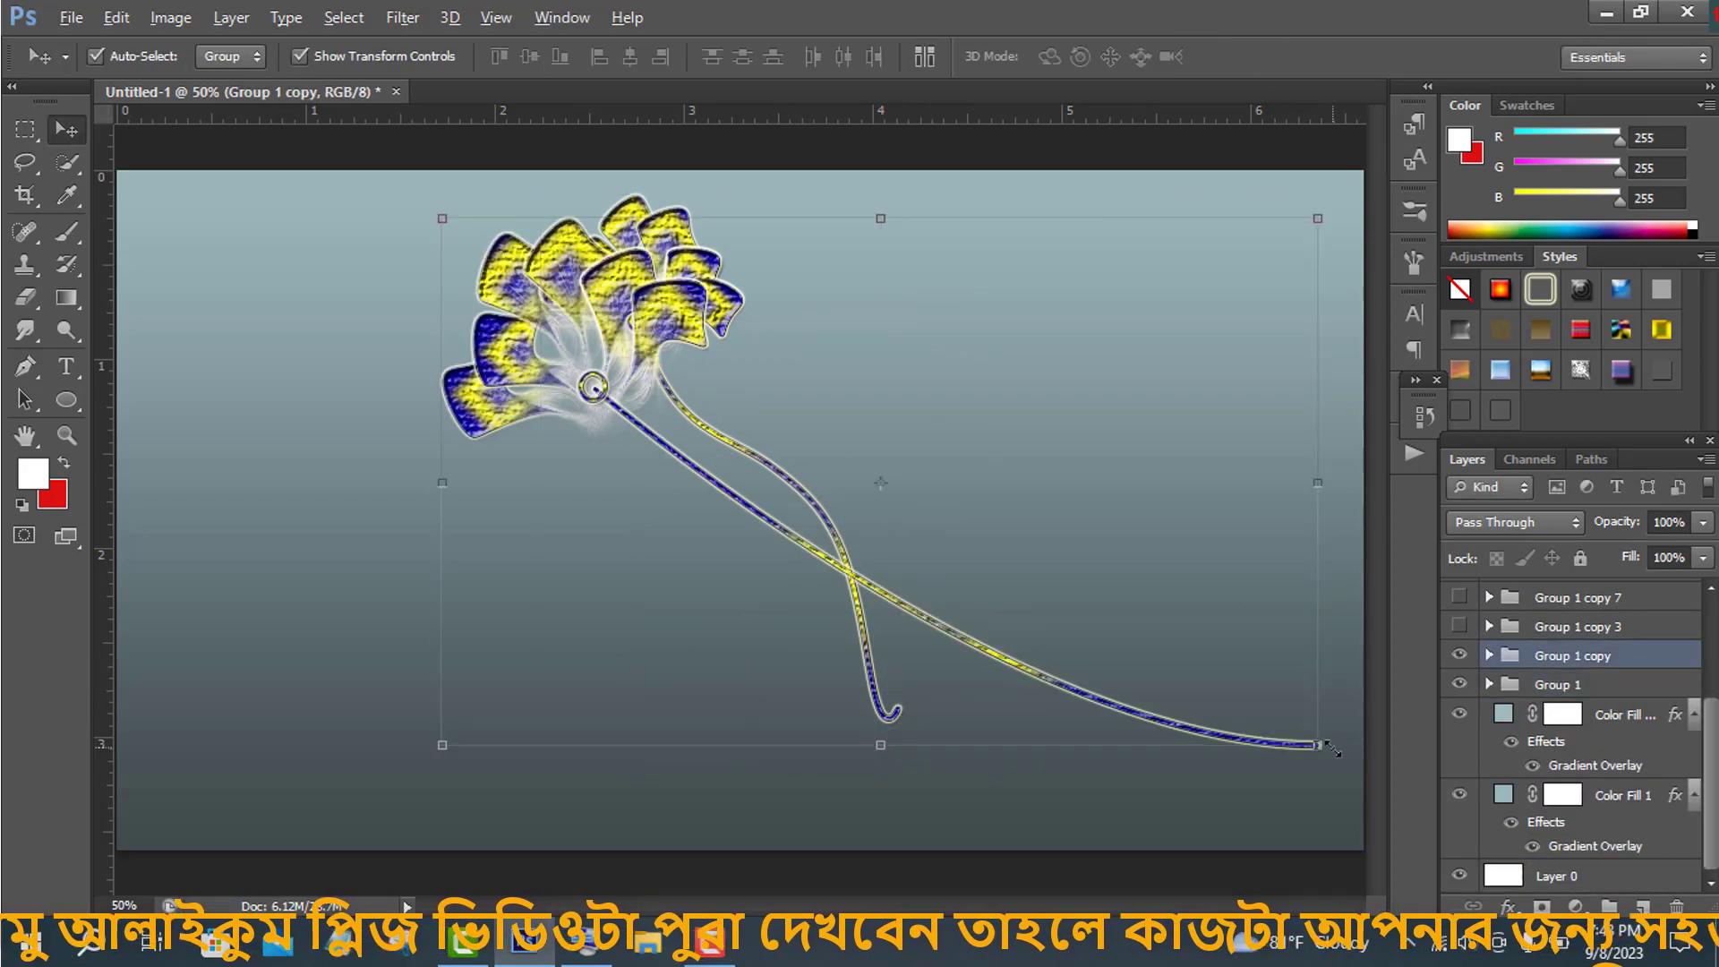
- Try to scale and move the Group 1 copy, then revert the transform through the History panel
key("ctrl+t")
left_click_drag(1118, 645, 1192, 670)
left_click_drag(1083, 501, 662, 451)
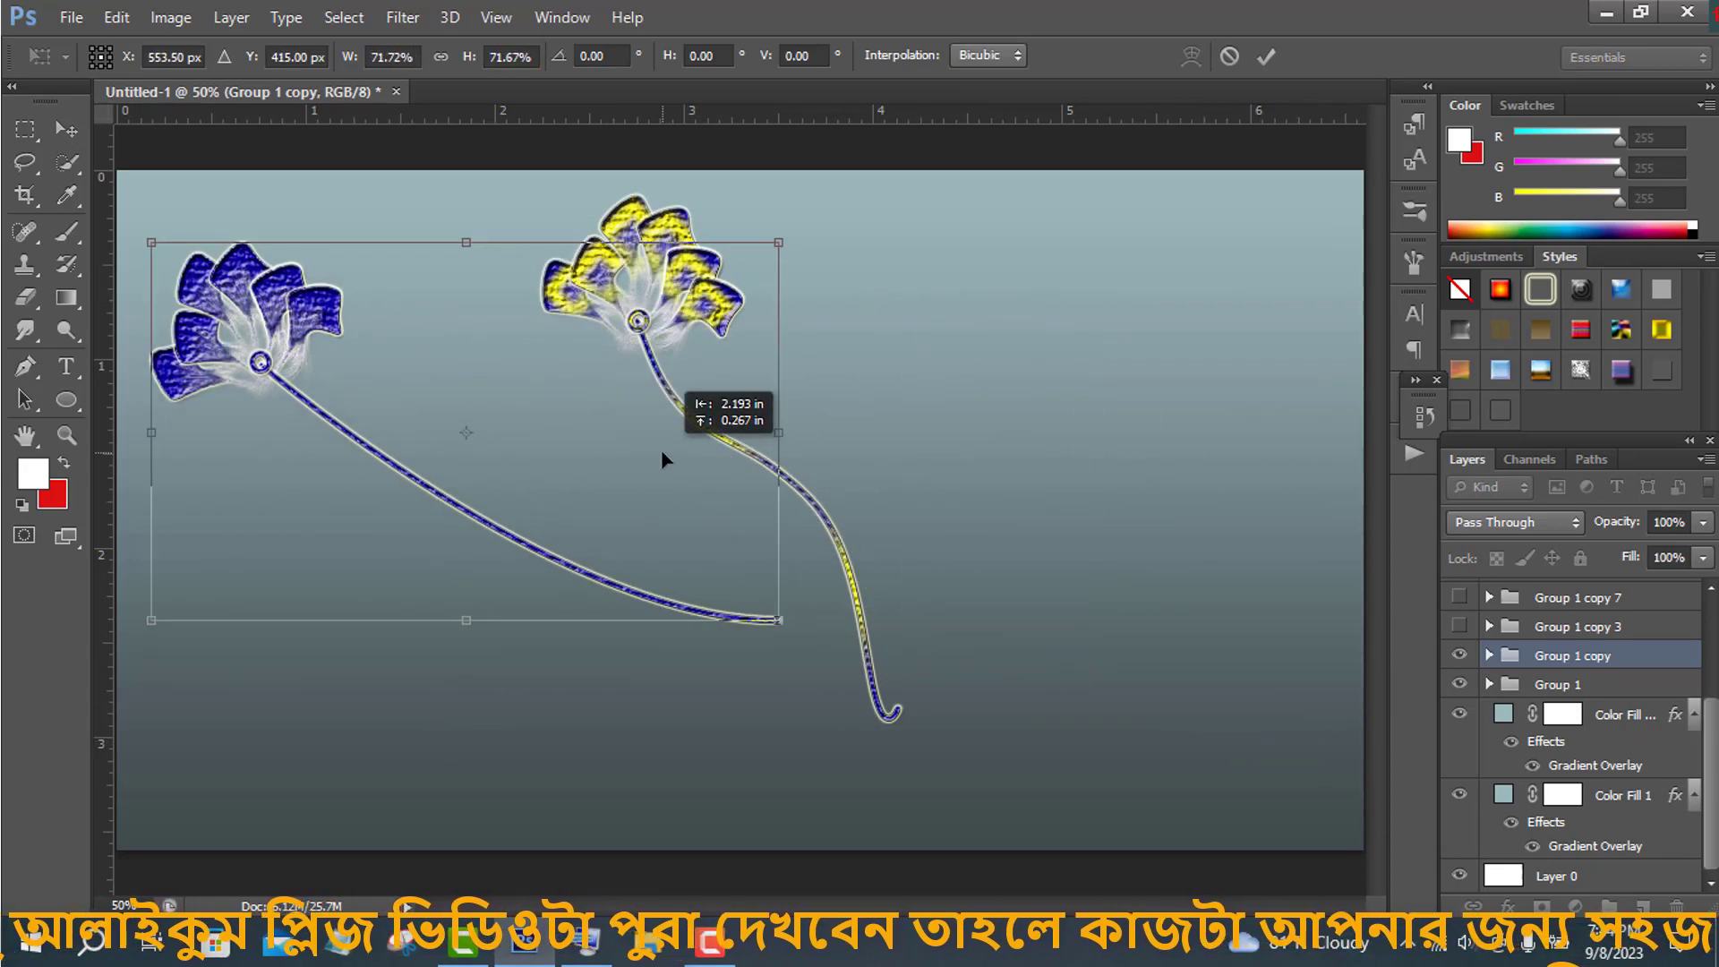
key("ctrl+z")
left_click(1266, 57)
left_click(1424, 417)
left_click(1312, 827)
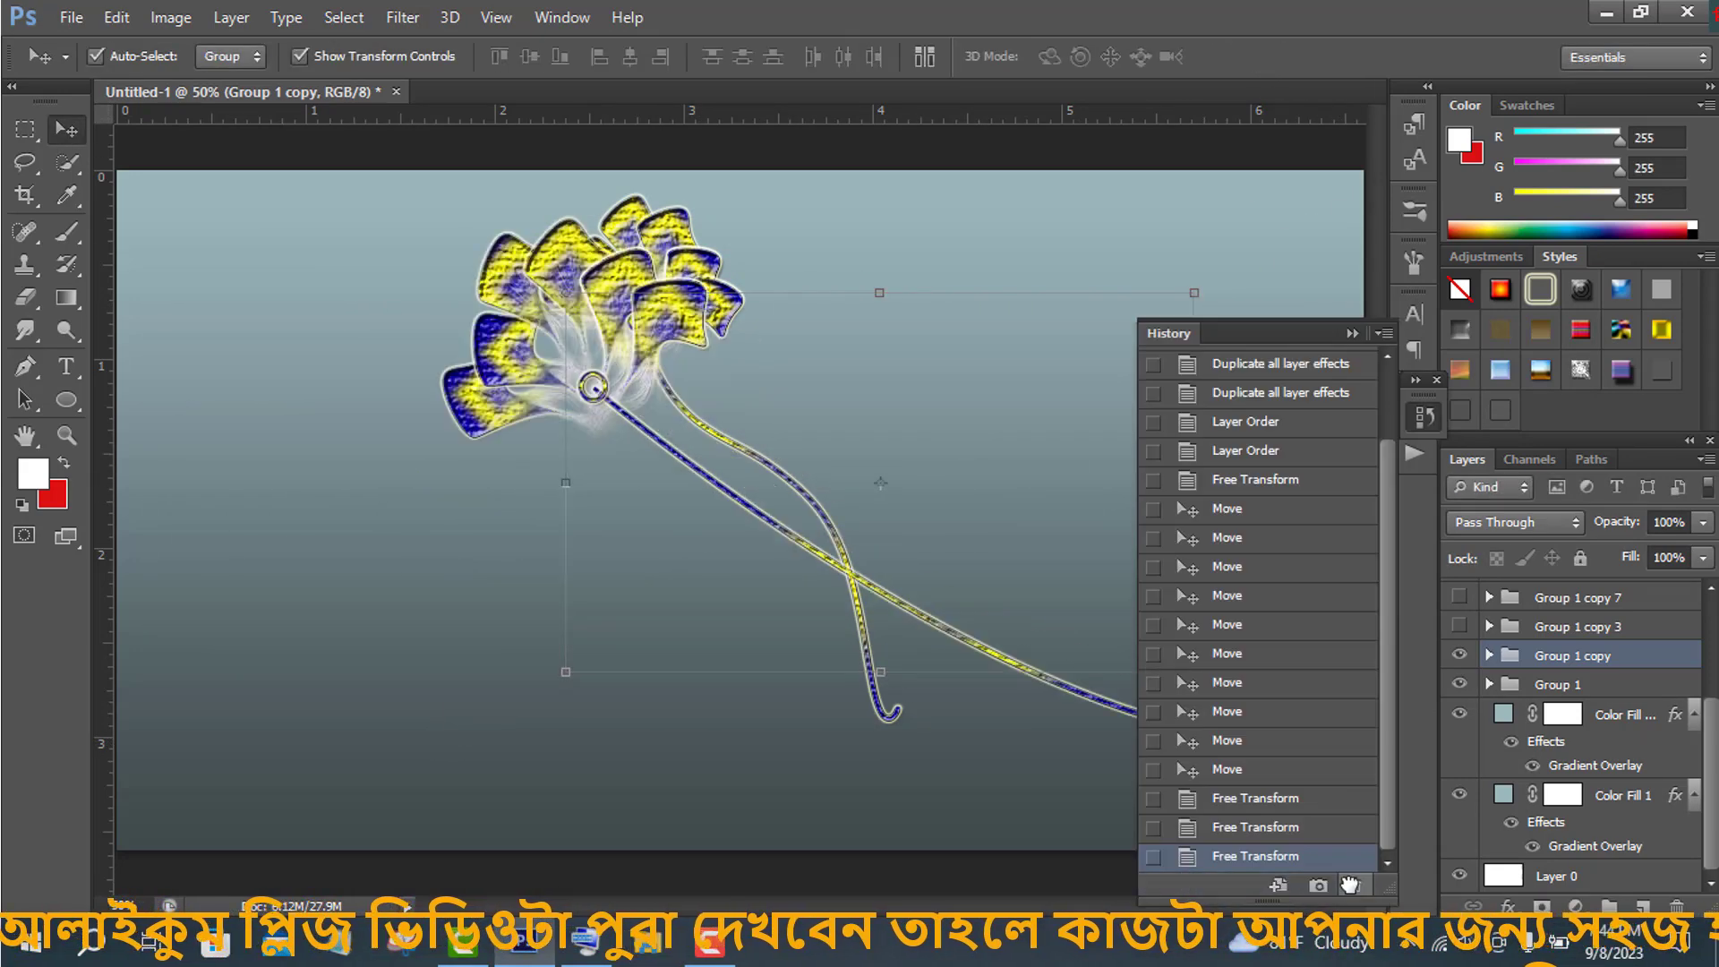
left_click(1352, 333)
- Delete the duplicate Color Fill 1 layer
left_click_drag(1639, 798, 1677, 906)
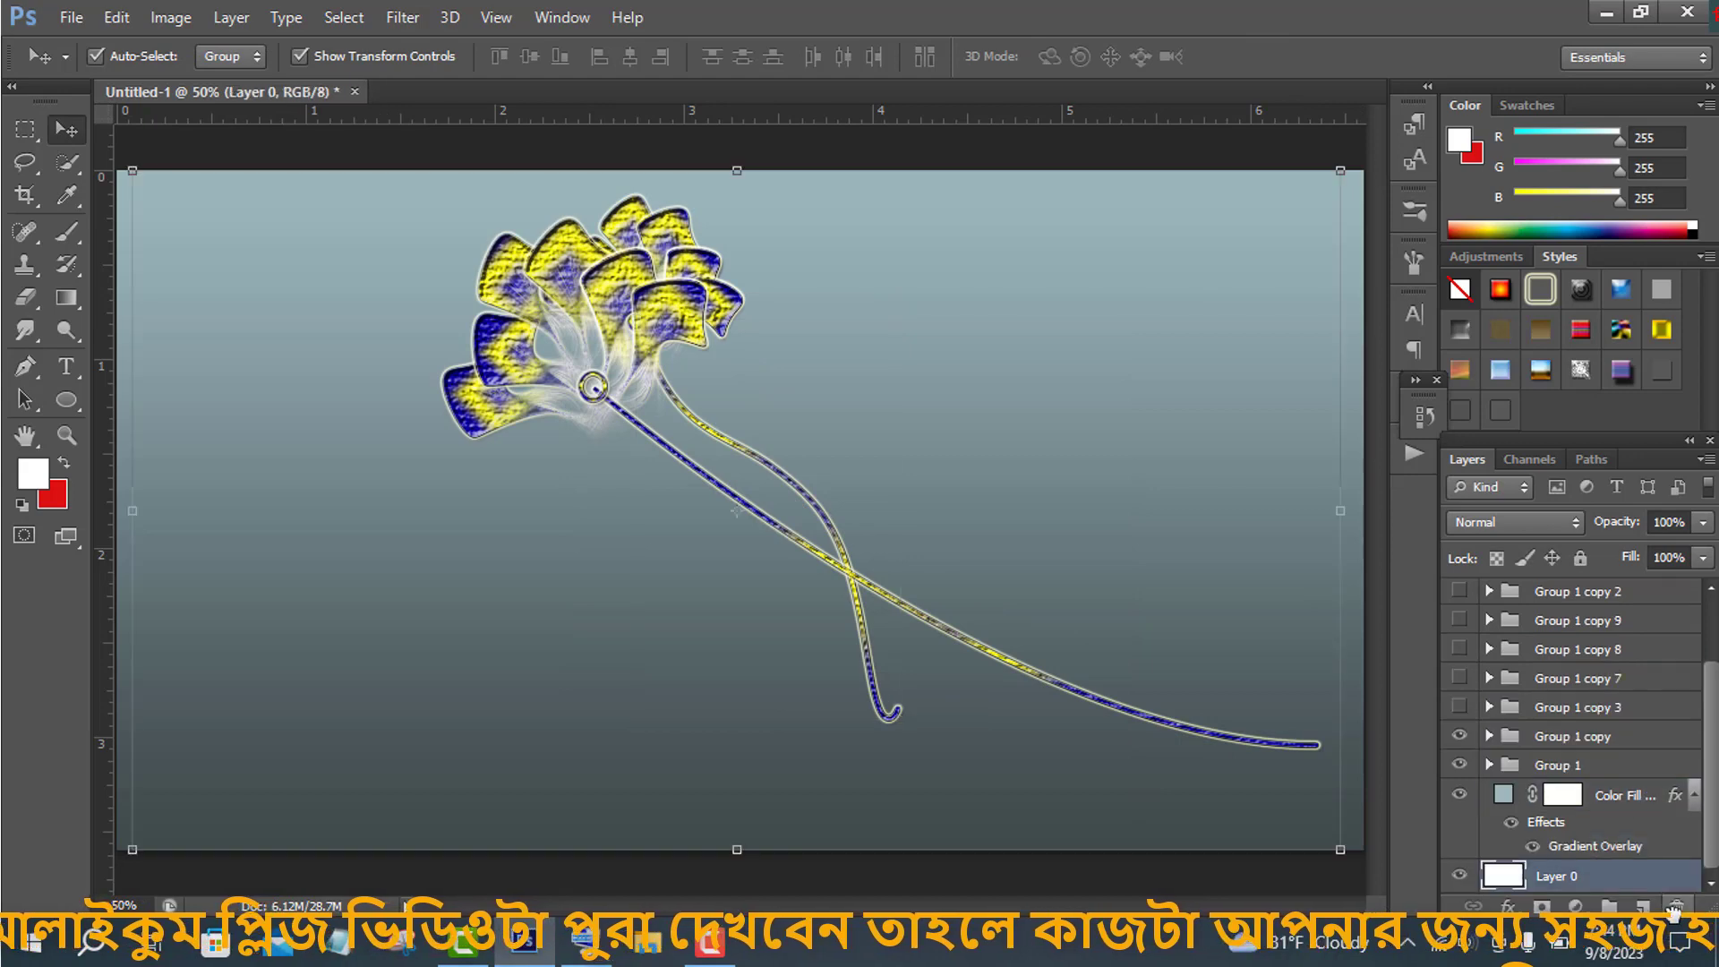
- Move the Group 1 copy flower to the upper left corner of the canvas
left_click(1577, 740)
left_click_drag(882, 479, 826, 516)
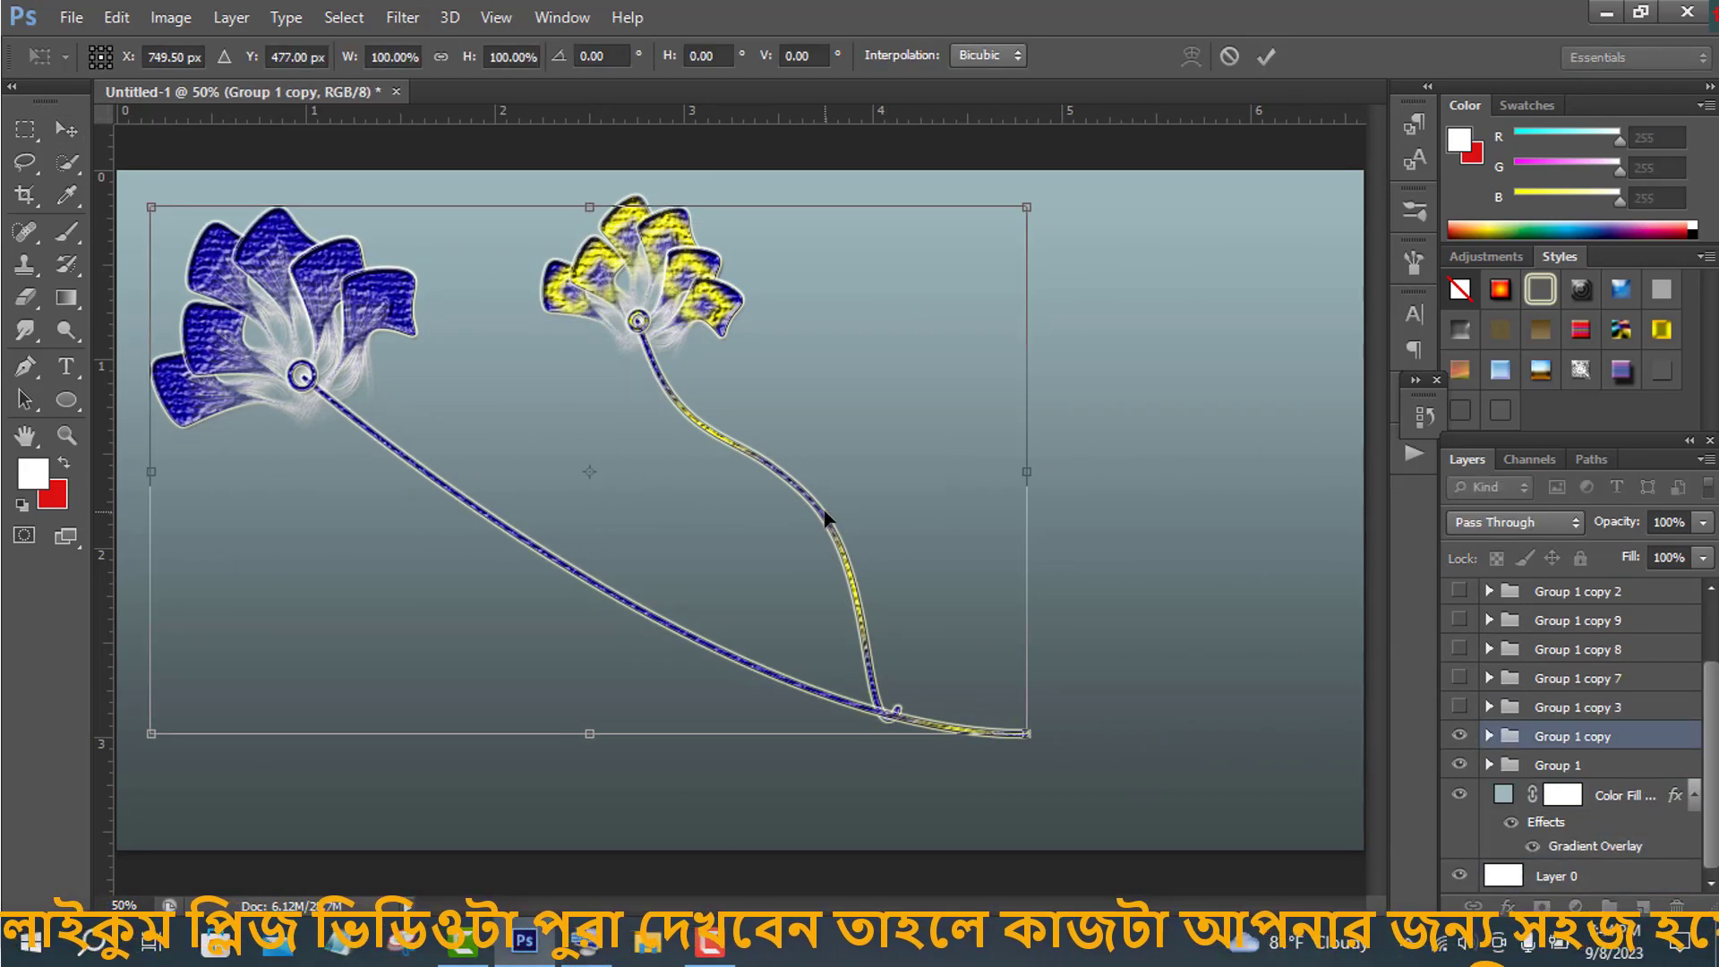
left_click(1266, 58)
- Warp the Group 1 copy's stem into a sweeping curve that ends at the first stem's hooked tip
left_click(1490, 738)
scroll(1583, 823, "down", 5)
left_click(1583, 754)
key("ctrl+t")
left_click(1191, 58)
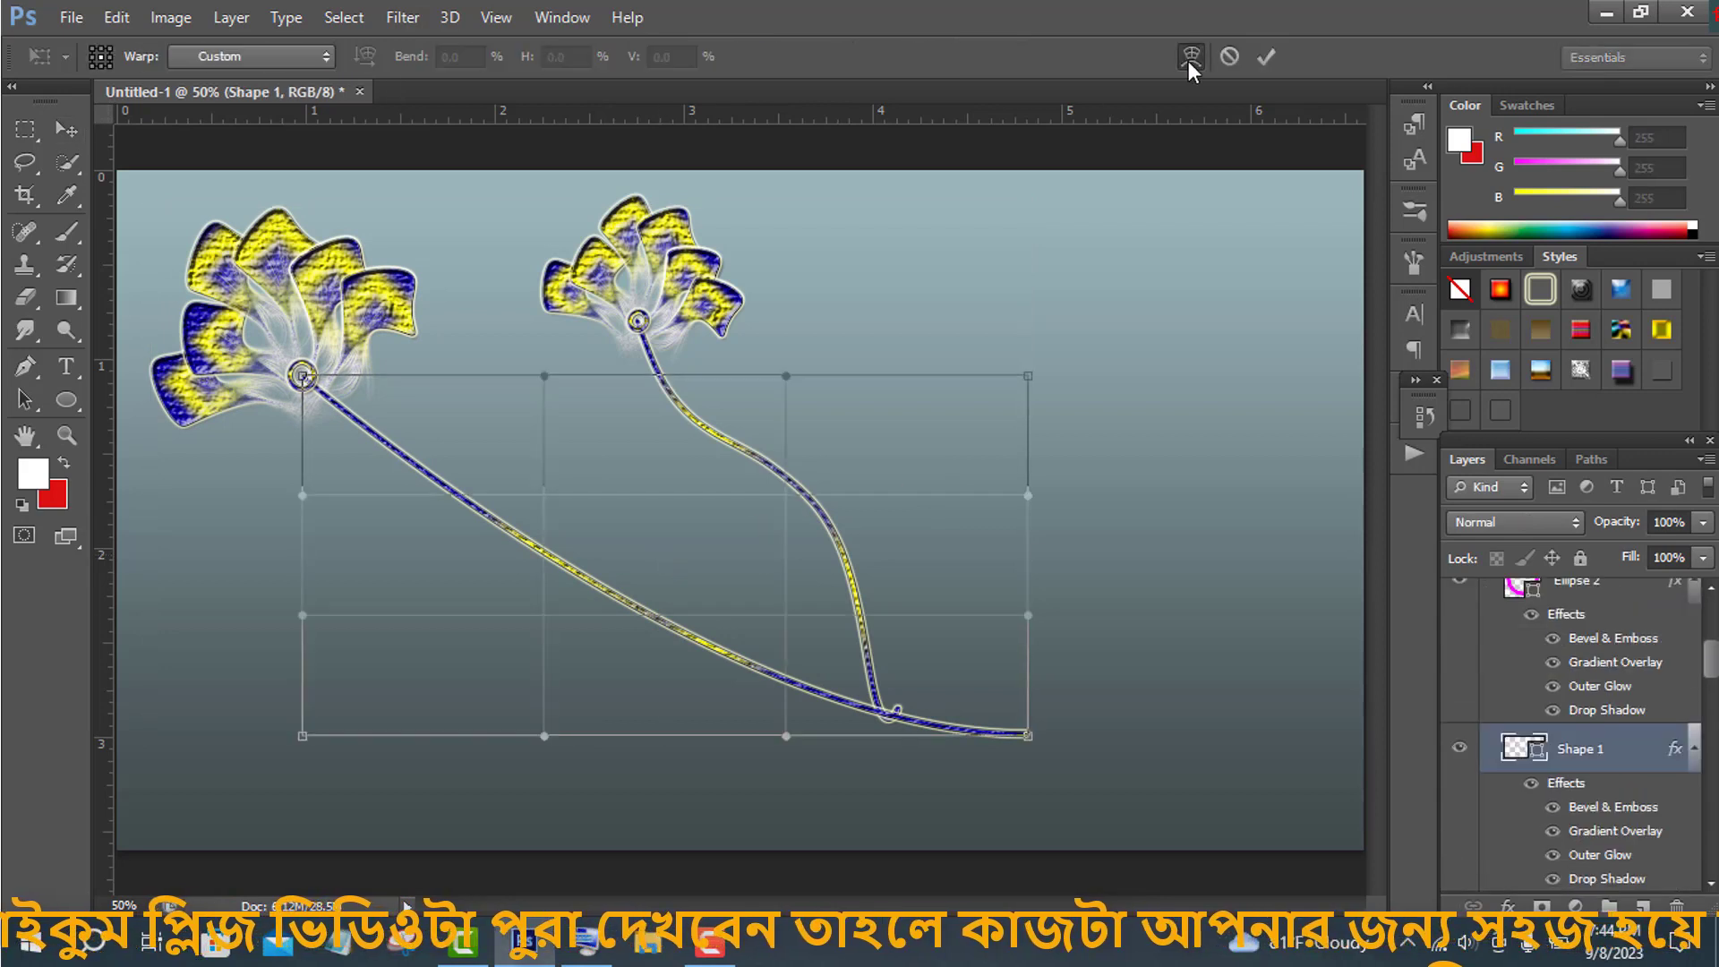
left_click_drag(542, 493, 604, 313)
left_click_drag(787, 736, 584, 605)
left_click_drag(1028, 736, 871, 743)
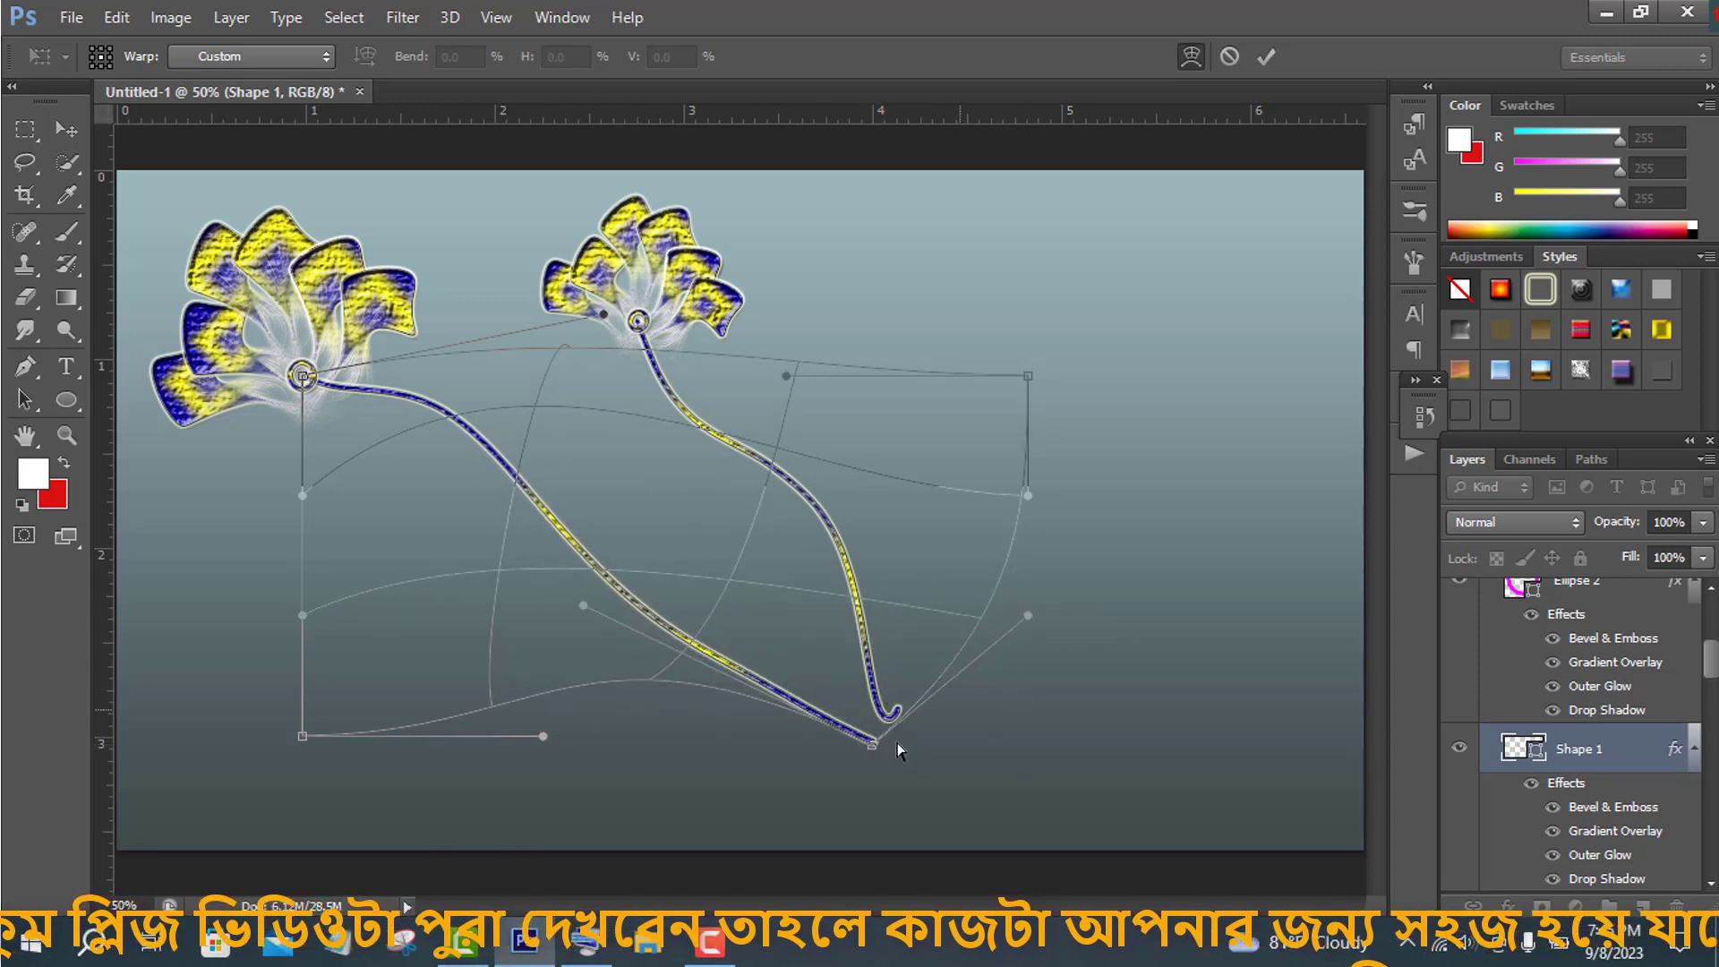
left_click_drag(1030, 380, 917, 327)
mouse_move(872, 743)
left_mouse_down()
mouse_move(895, 704)
mouse_move(886, 717)
left_mouse_up()
left_click_drag(584, 605, 530, 792)
left_click_drag(704, 606, 568, 549)
left_click(1266, 56)
scroll(1539, 736, "up", 3)
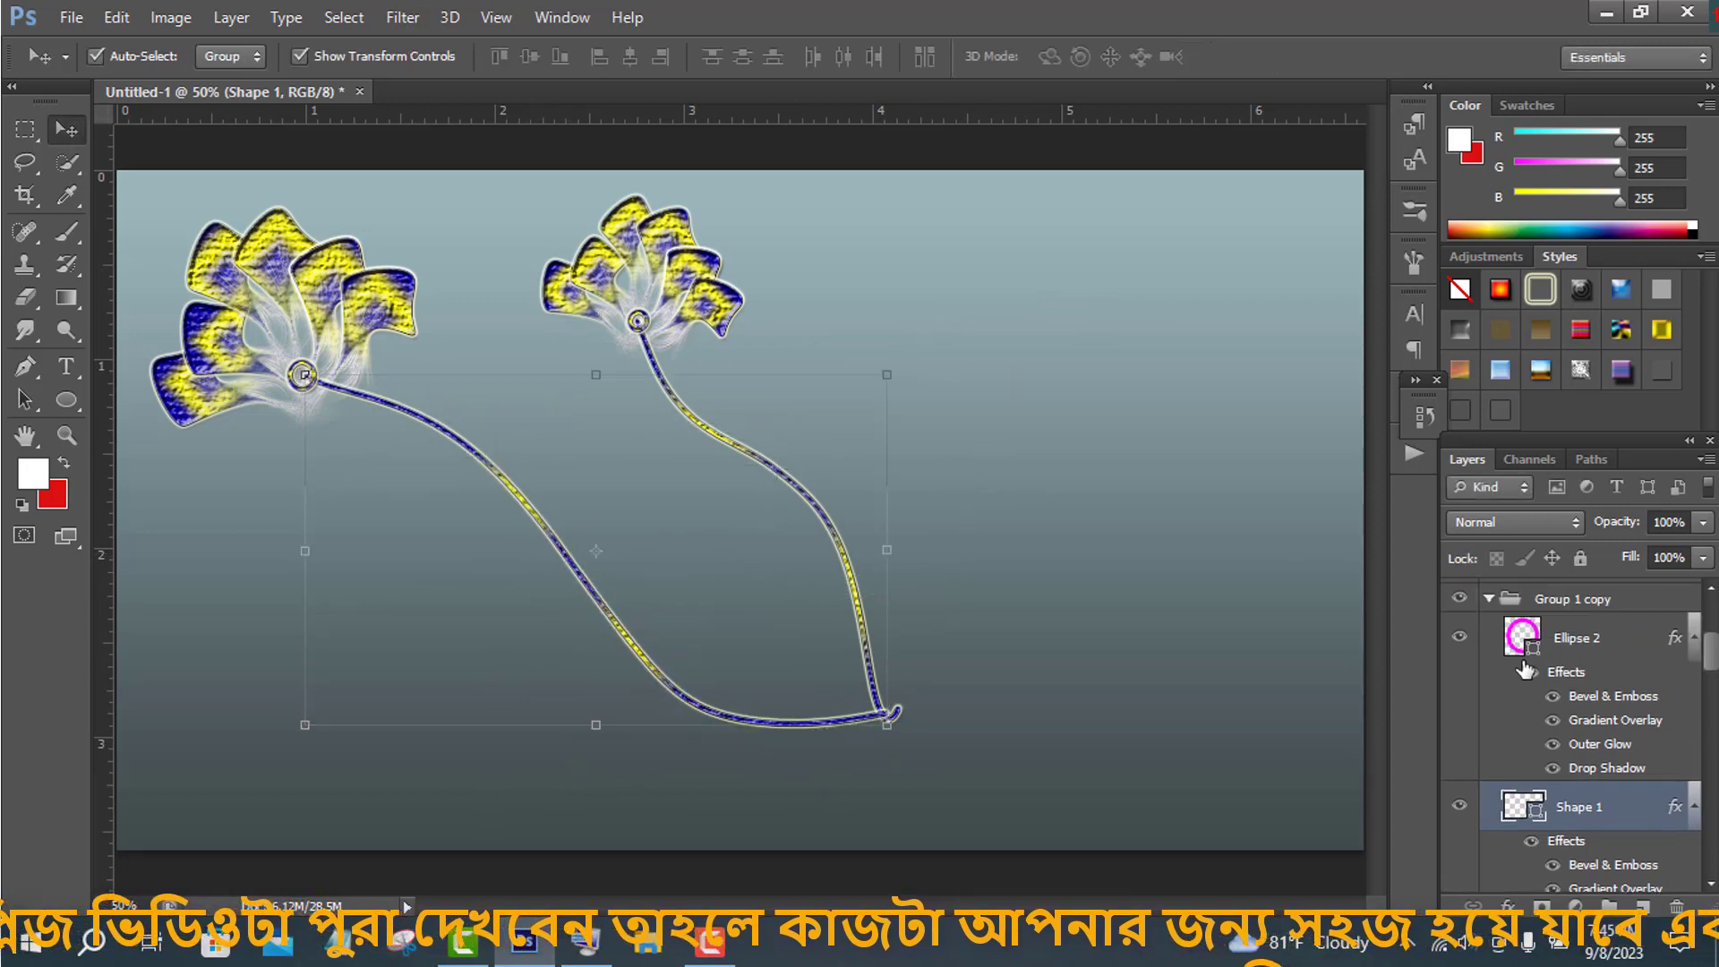
- Show Group 1 copy 3, move it to the lower left and rotate it about -14°
left_click(1488, 629)
left_click(1547, 707)
left_click(1460, 706)
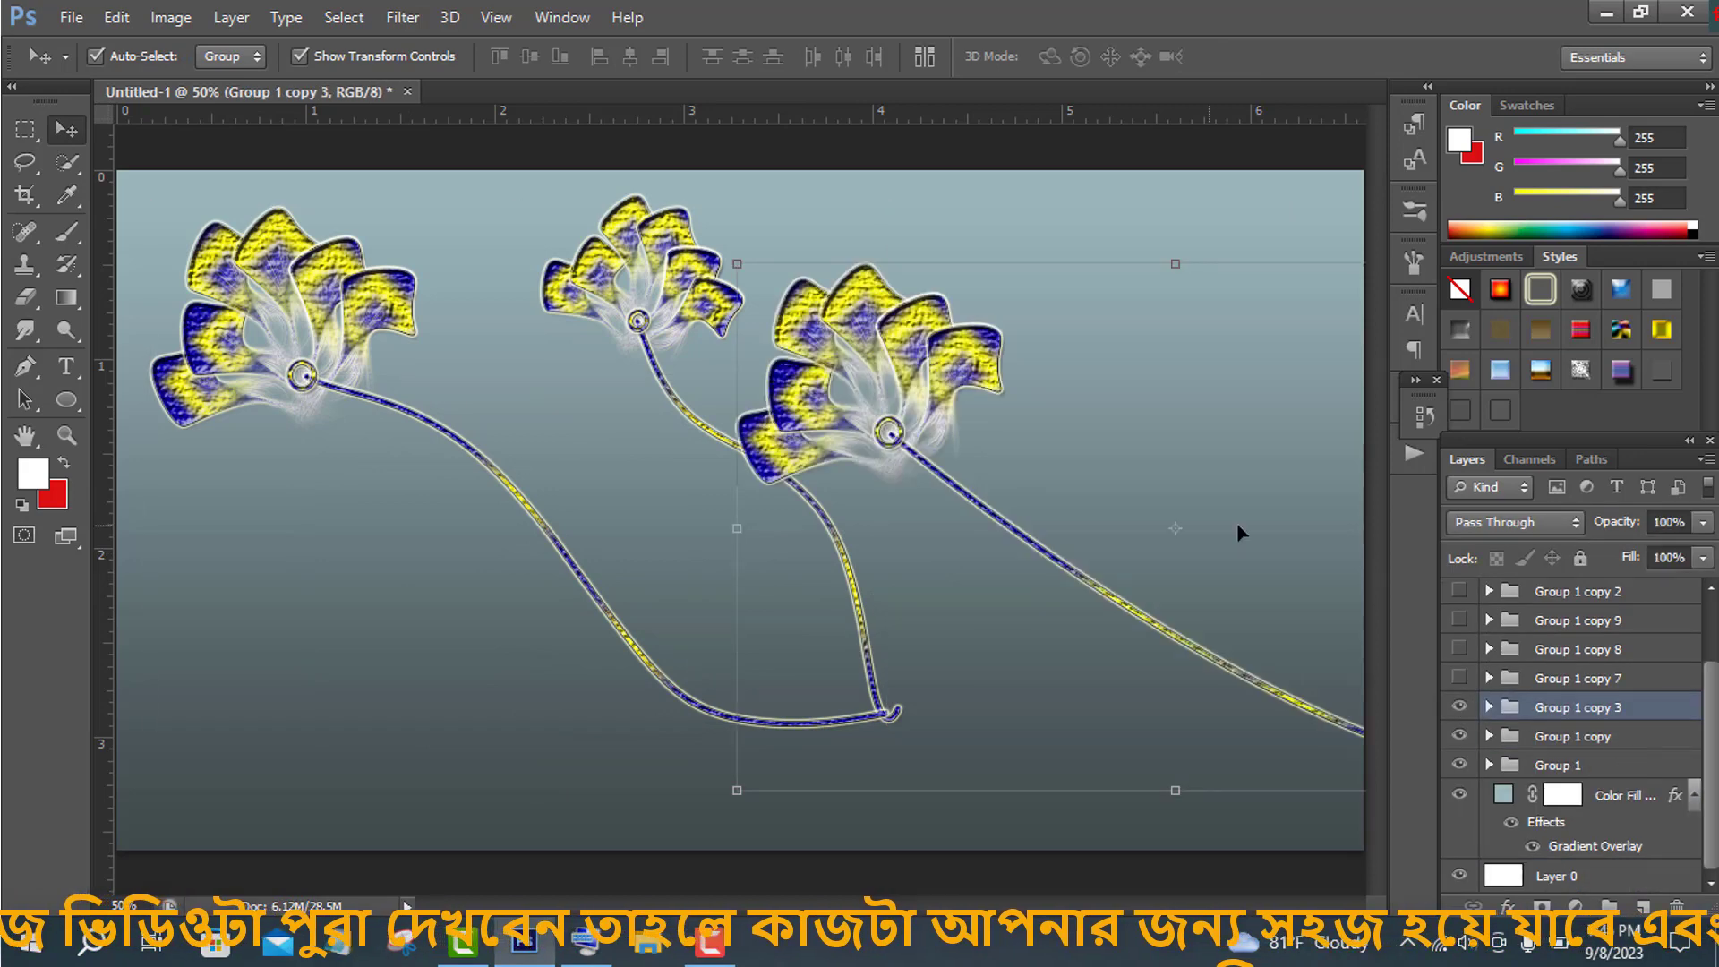
key("ctrl+t")
left_click_drag(1118, 395, 496, 517)
left_click_drag(1009, 351, 931, 283)
left_click_drag(548, 734, 573, 743)
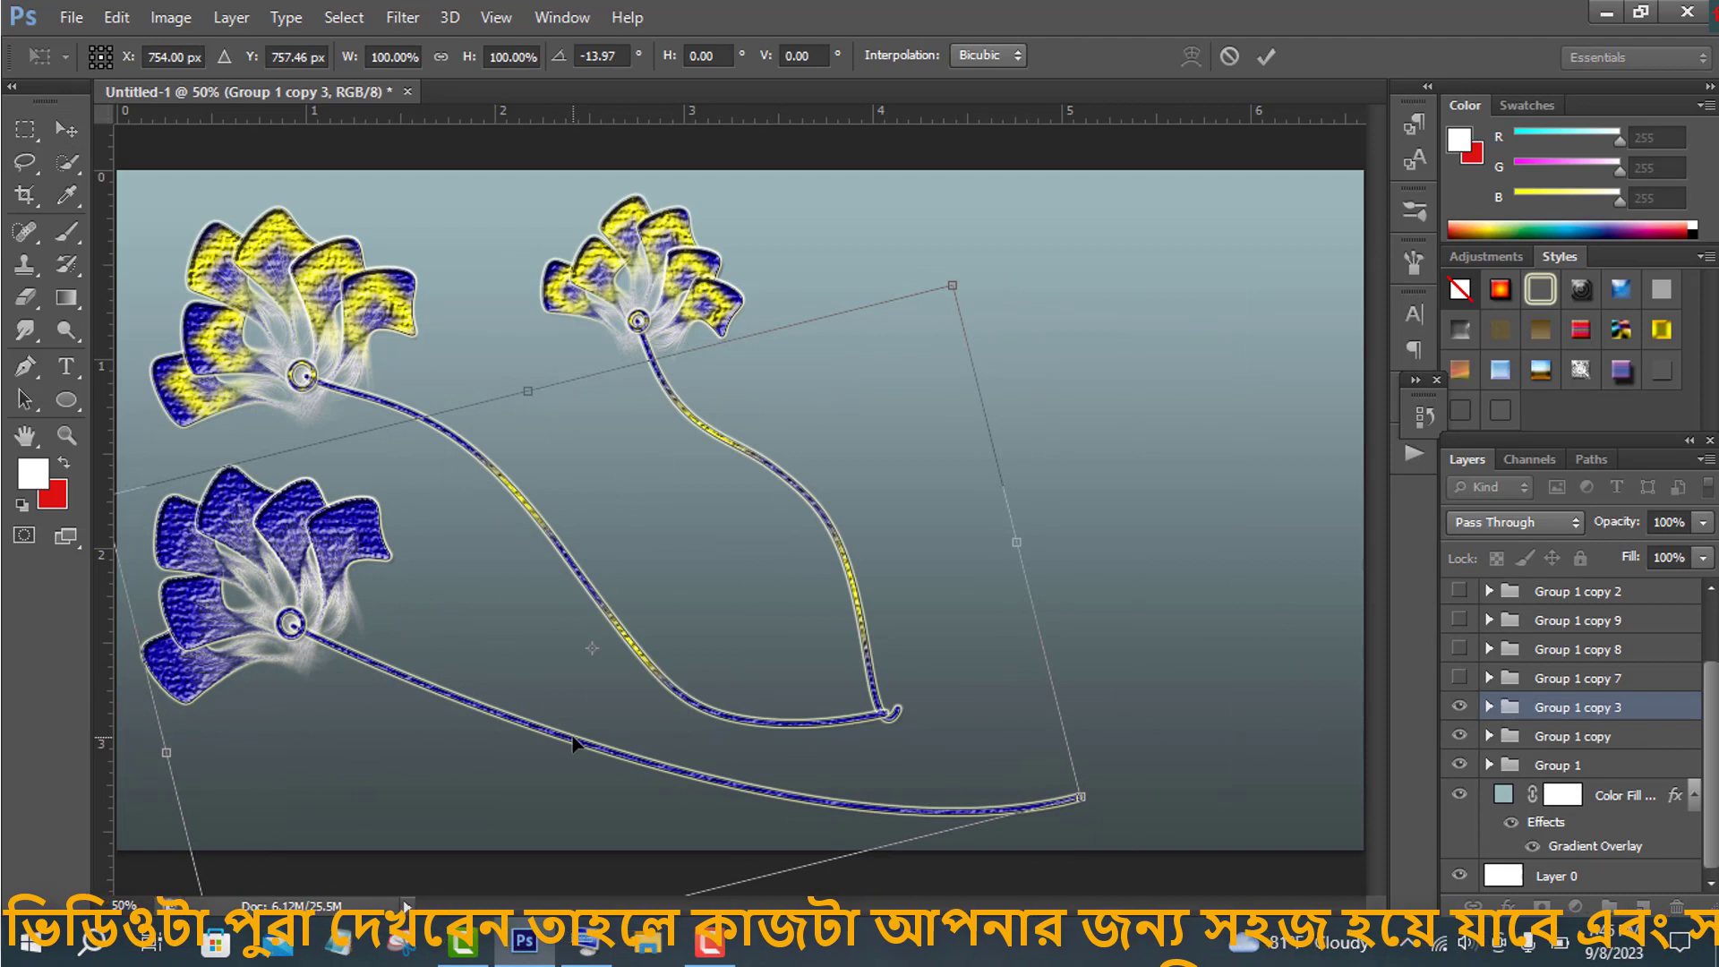
key("Return")
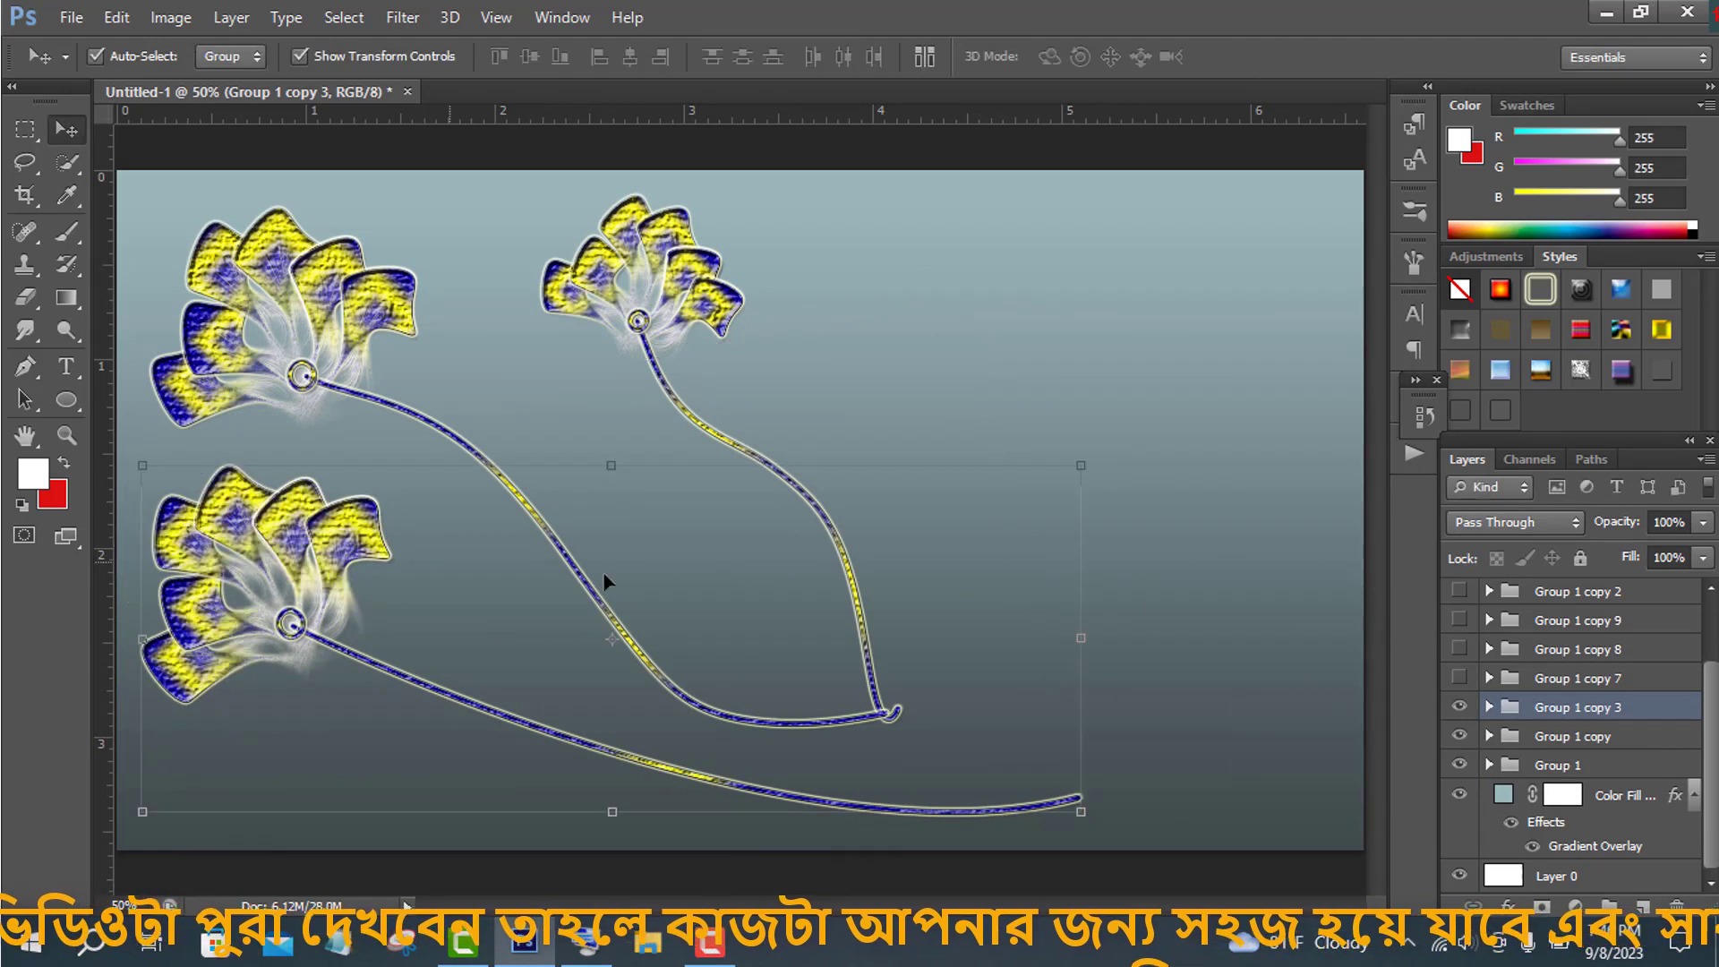
left_click_drag(336, 488, 336, 458)
- Warp the Group 1 copy 3 stem so it curves upward to meet the other stems' ends
left_click(1489, 707)
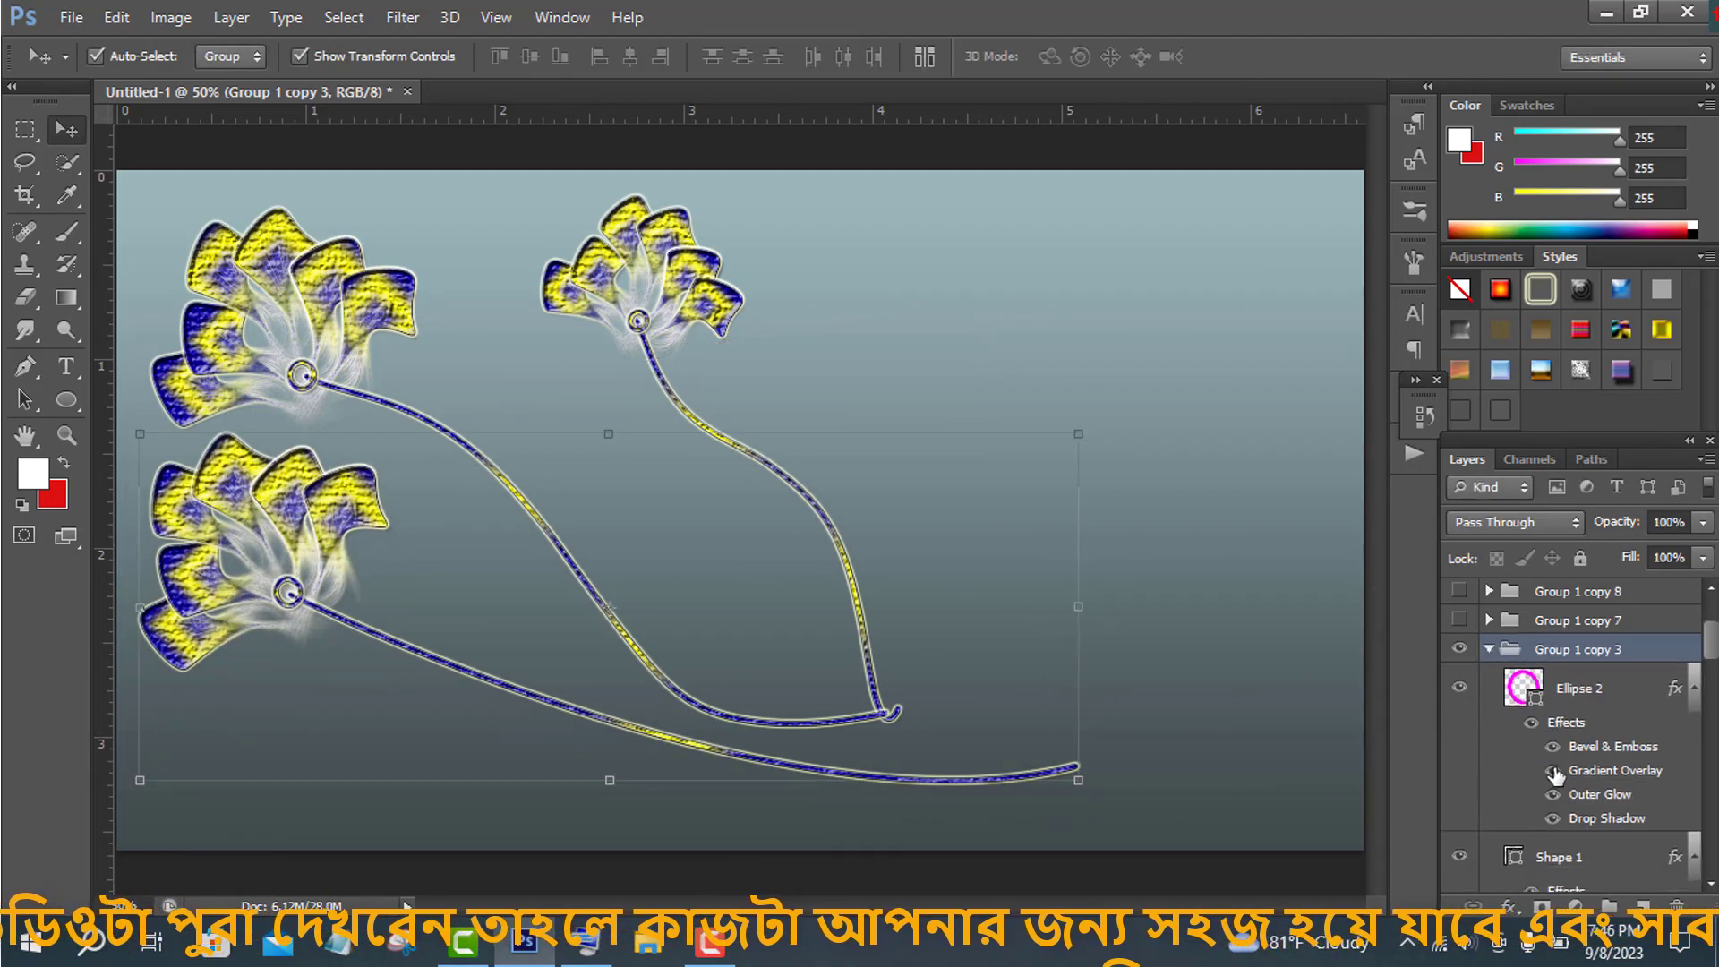
left_click(1558, 756)
key("ctrl+t")
right_click(683, 583)
left_click(964, 766)
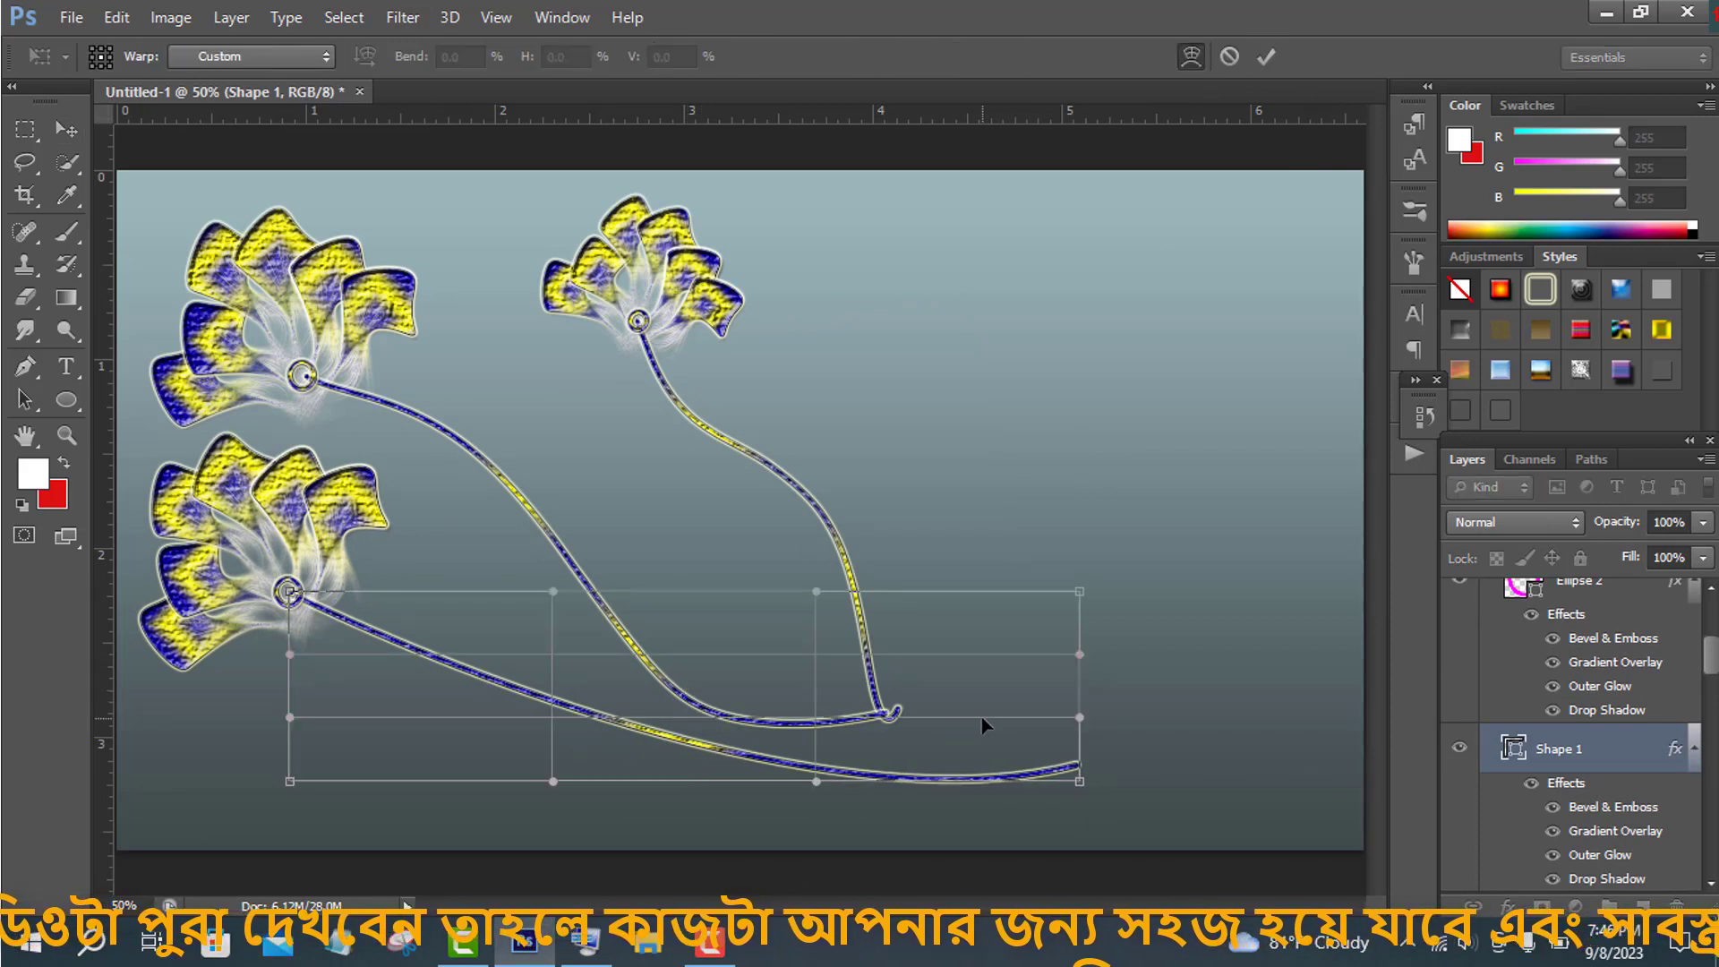
left_click_drag(1077, 786, 1028, 794)
mouse_move(553, 614)
left_mouse_down()
mouse_move(518, 525)
mouse_move(521, 604)
left_mouse_up()
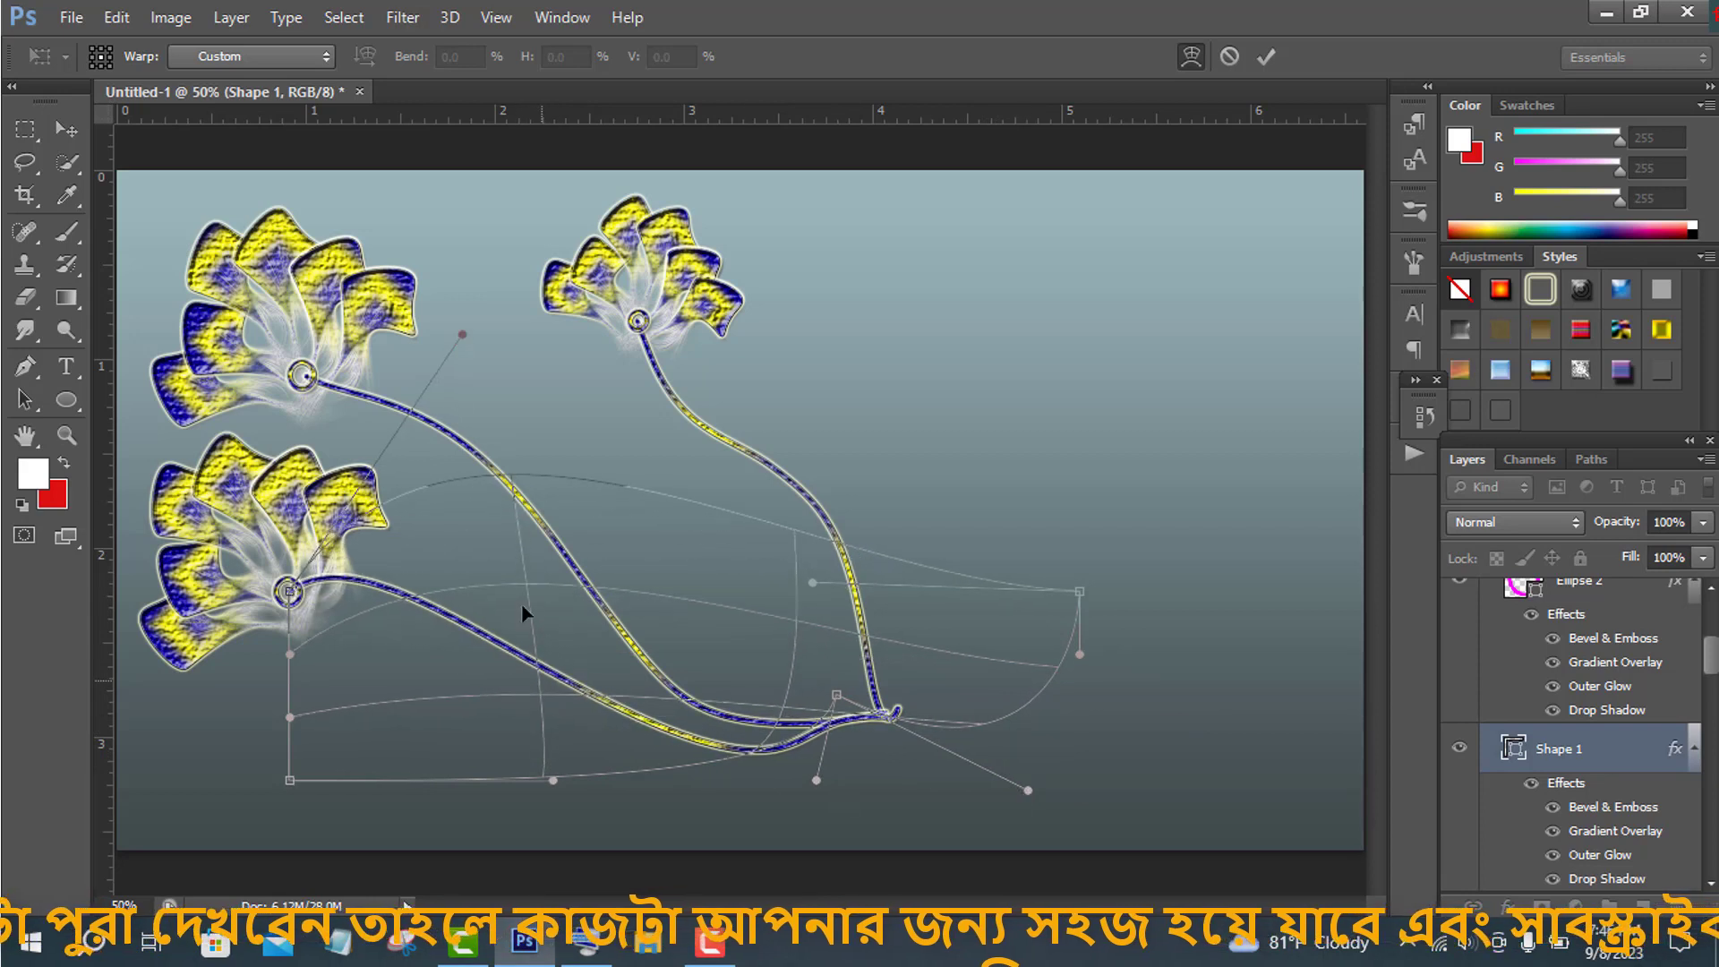
left_click_drag(554, 781, 498, 842)
left_click_drag(454, 716, 518, 722)
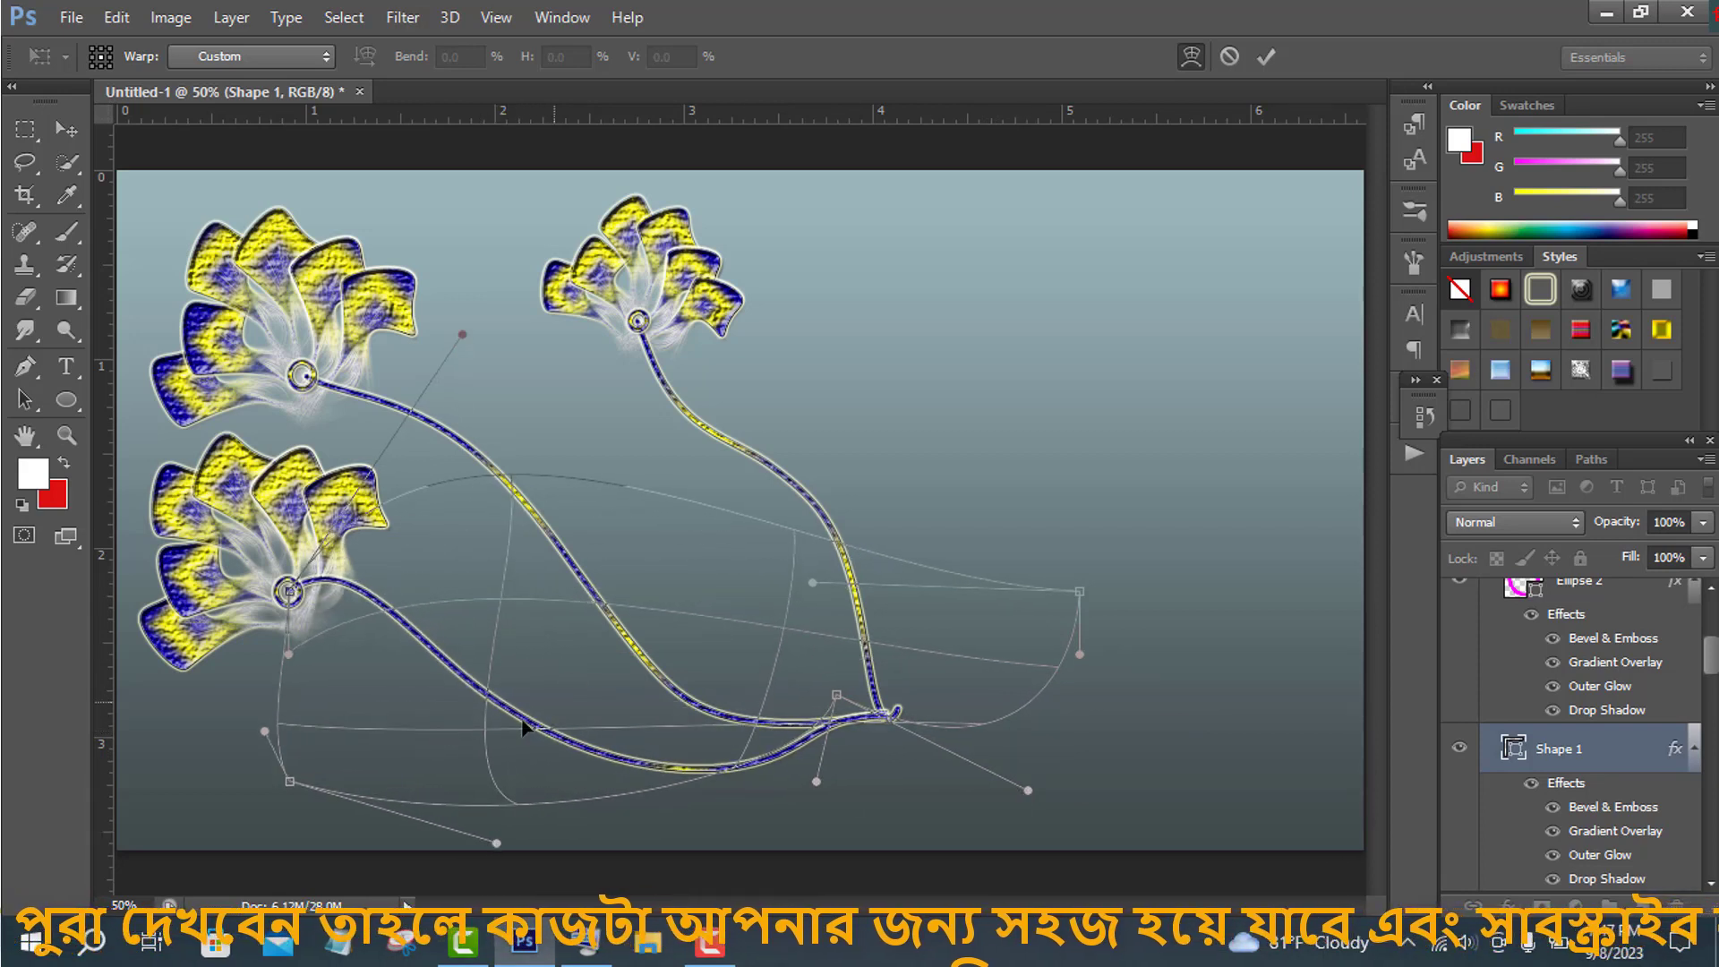
left_click_drag(502, 595, 572, 622)
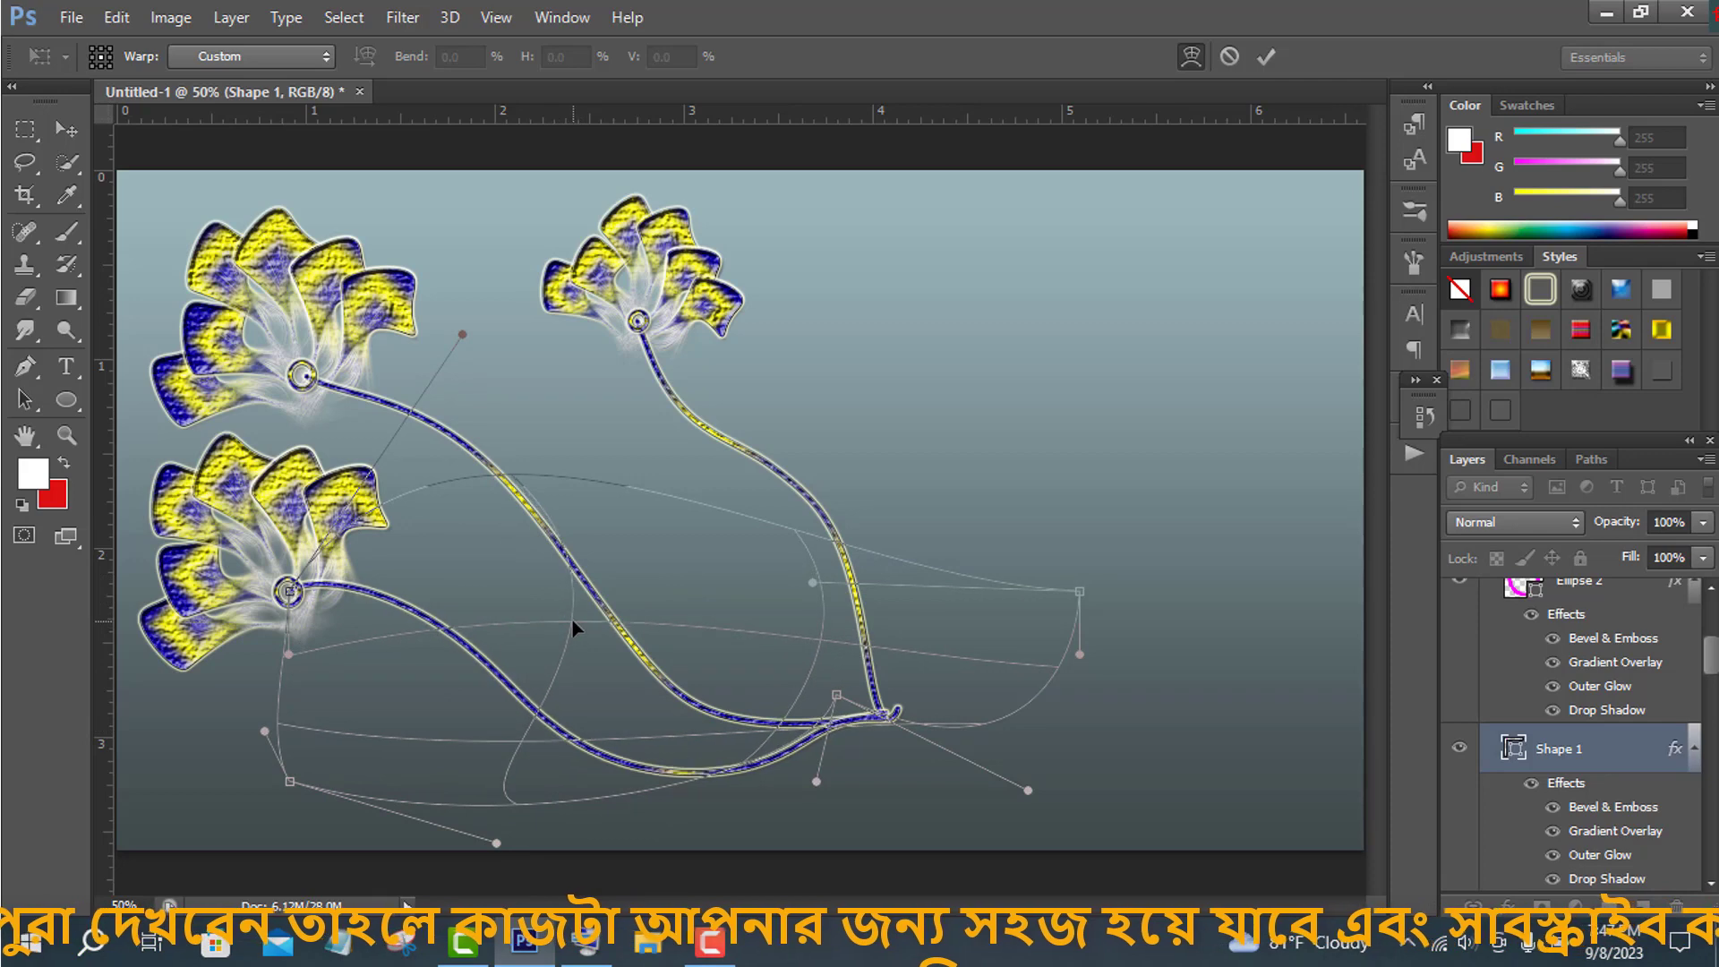
left_click(1266, 58)
scroll(1567, 716, "up", 5)
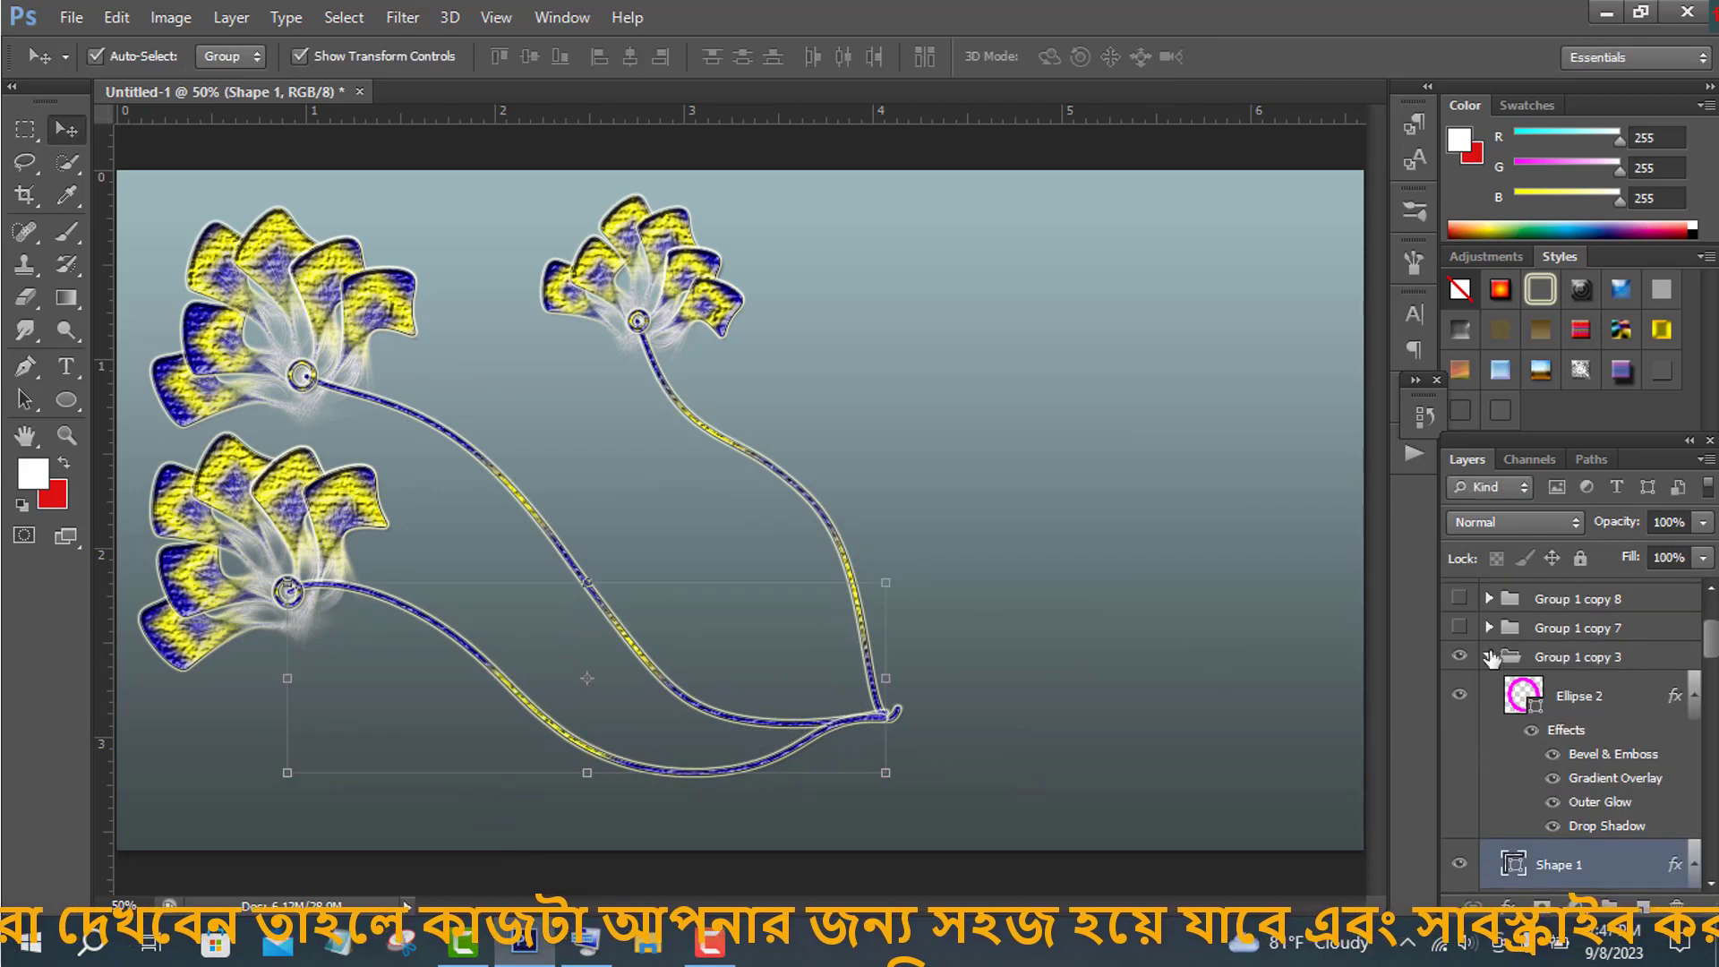
- Show Group 1 copy 7 and move its flower to the top centre of the canvas
left_click(1462, 688)
left_click(1460, 682)
left_click_drag(1173, 632, 631, 433)
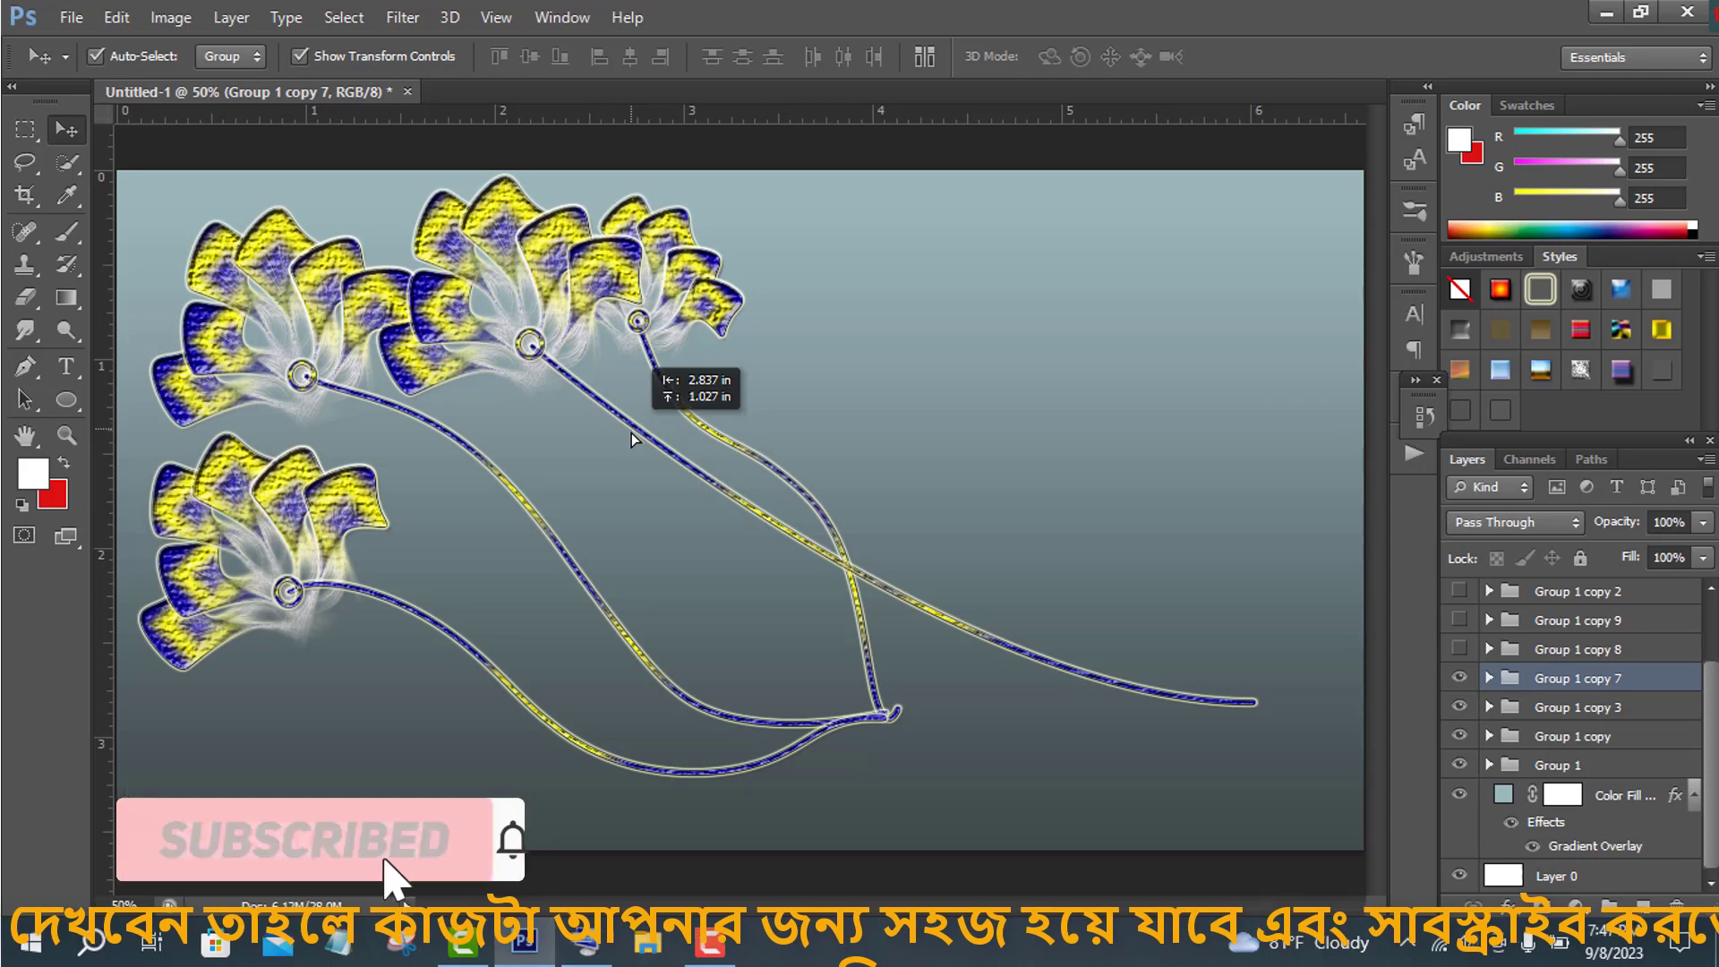
- Hide Group 1 and nudge the Group 1 copy 7 flower slightly to the right
left_click(1460, 765)
left_click(1551, 790)
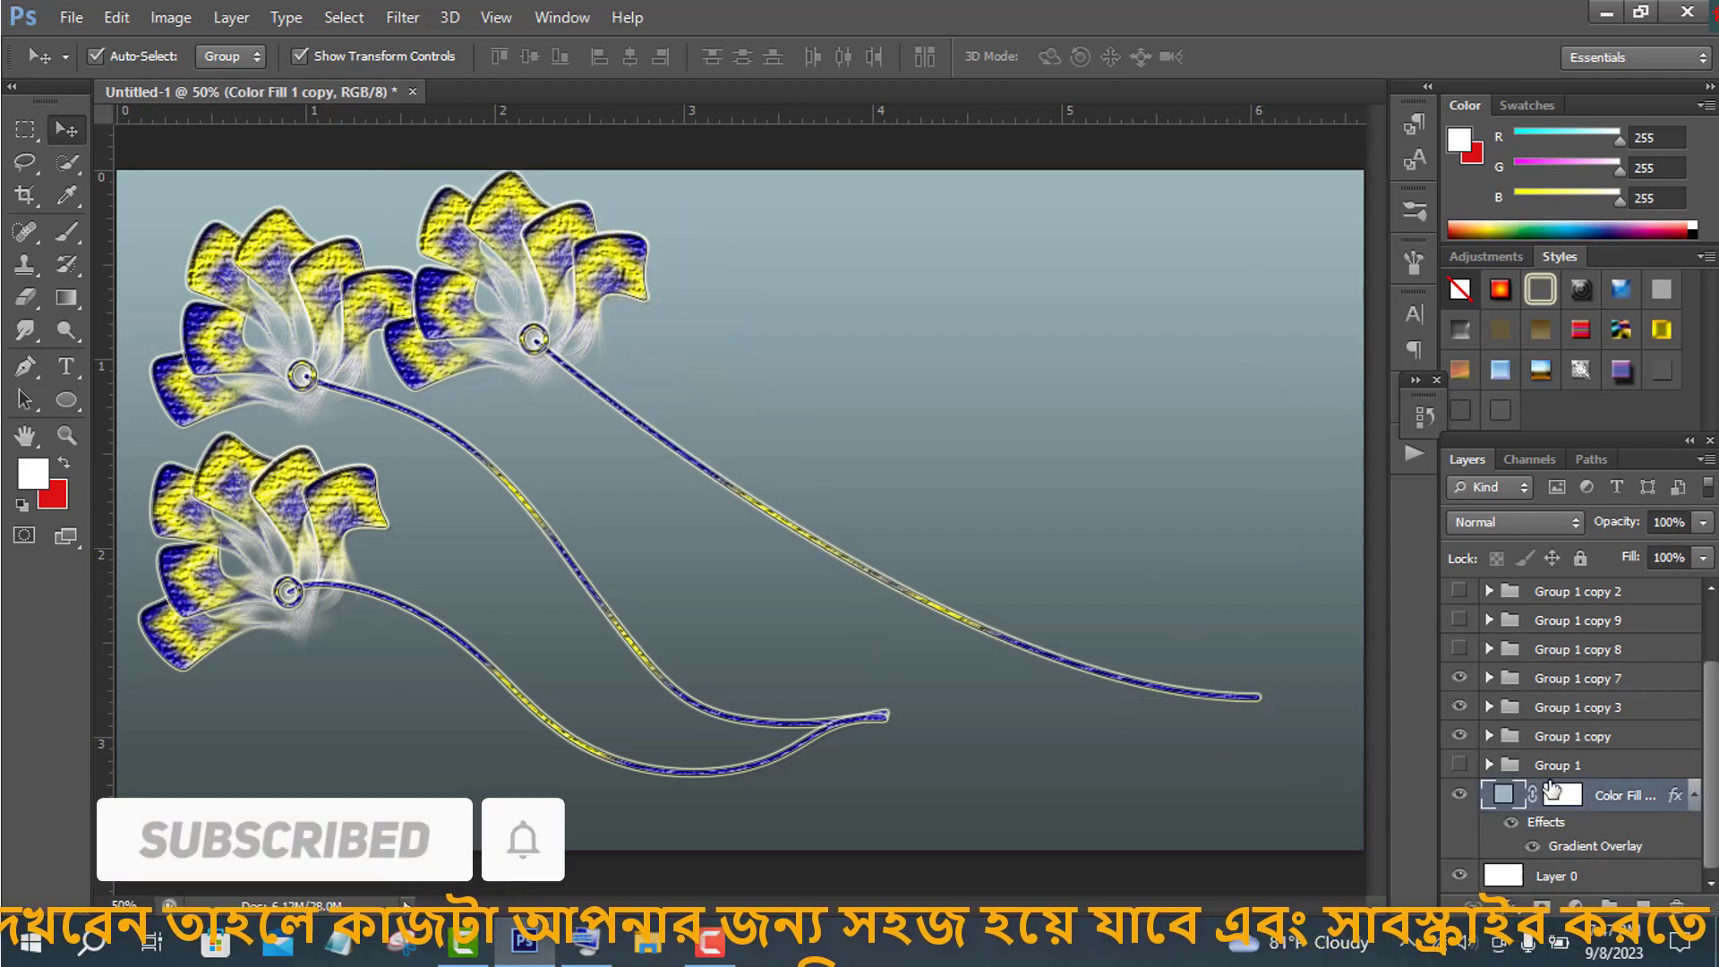
left_click(1567, 684)
key("ctrl+t")
left_click_drag(1002, 636, 1059, 647)
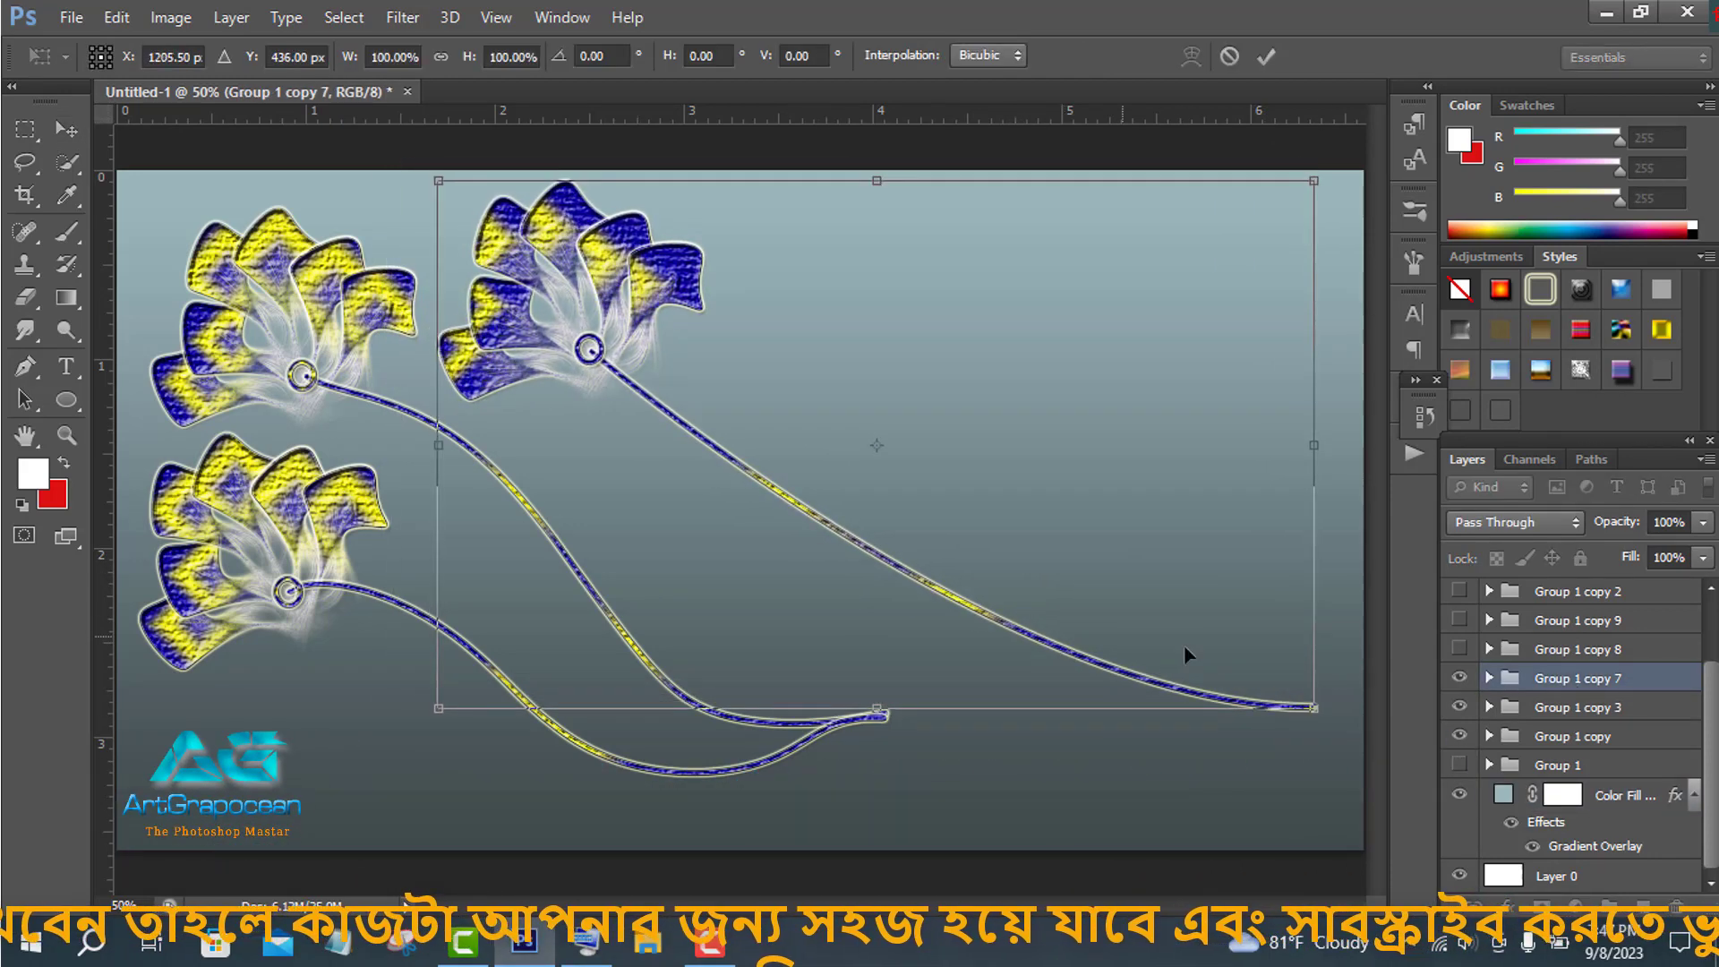
left_click(1266, 58)
- Warp the Group 1 copy 7 stem so it bends down and loops back toward the other stems' ends
left_click(1142, 638)
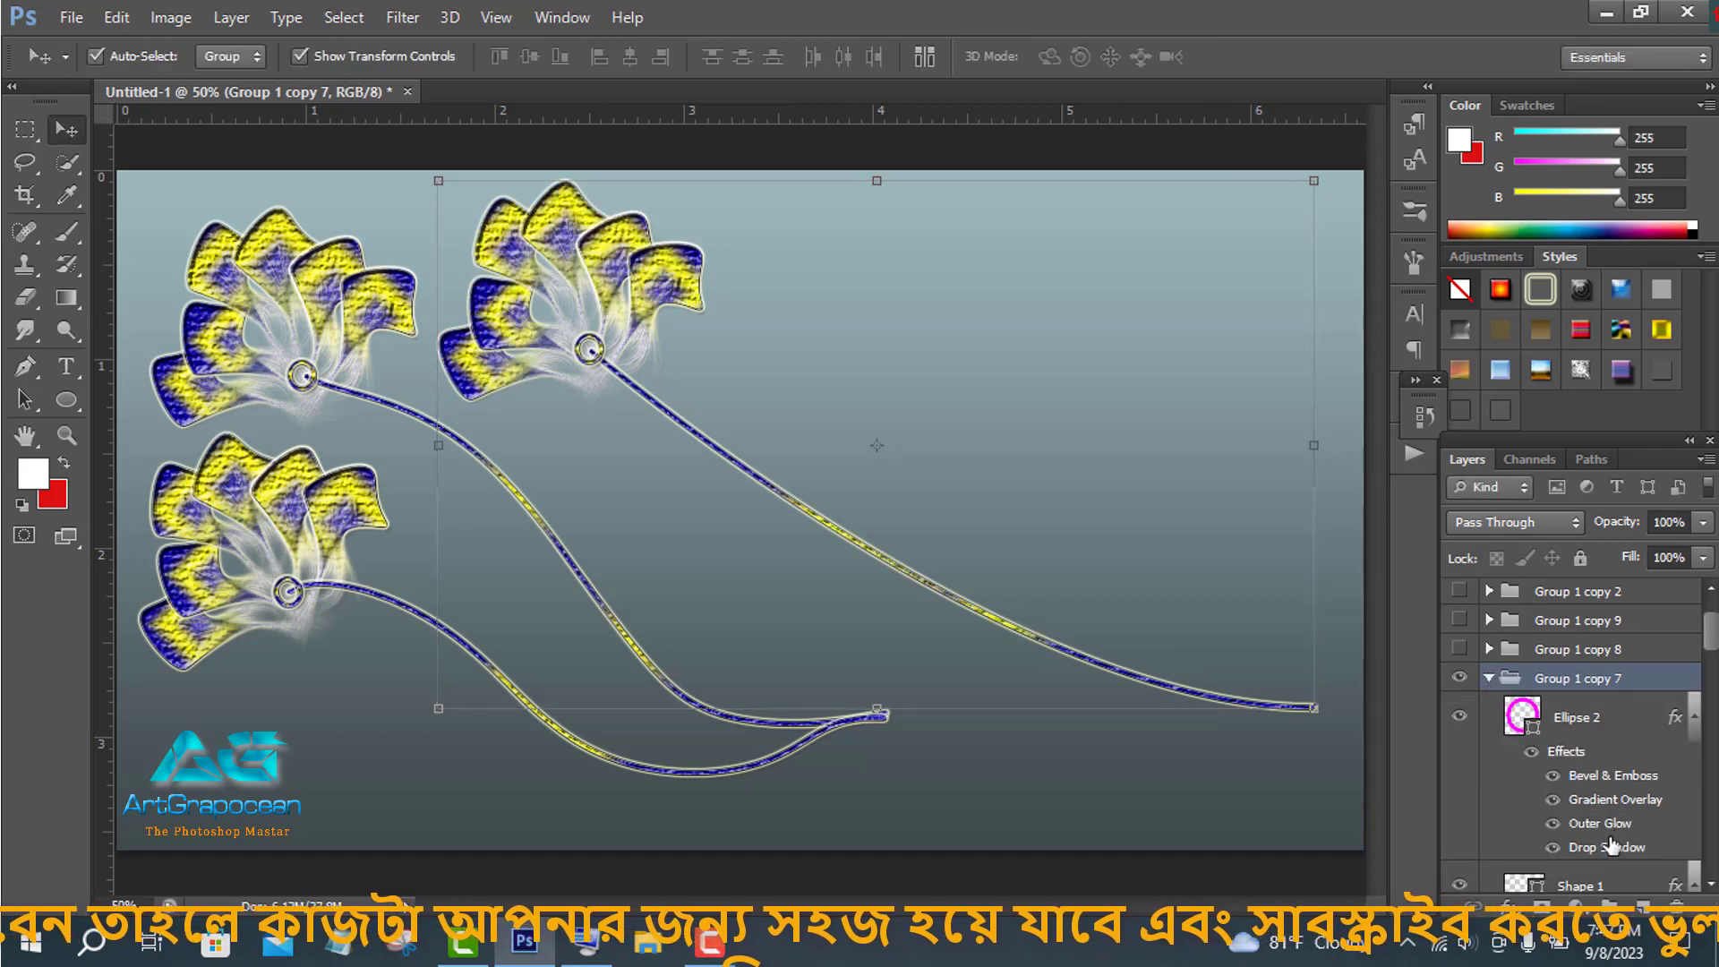
key("ctrl+t")
left_click(1196, 57)
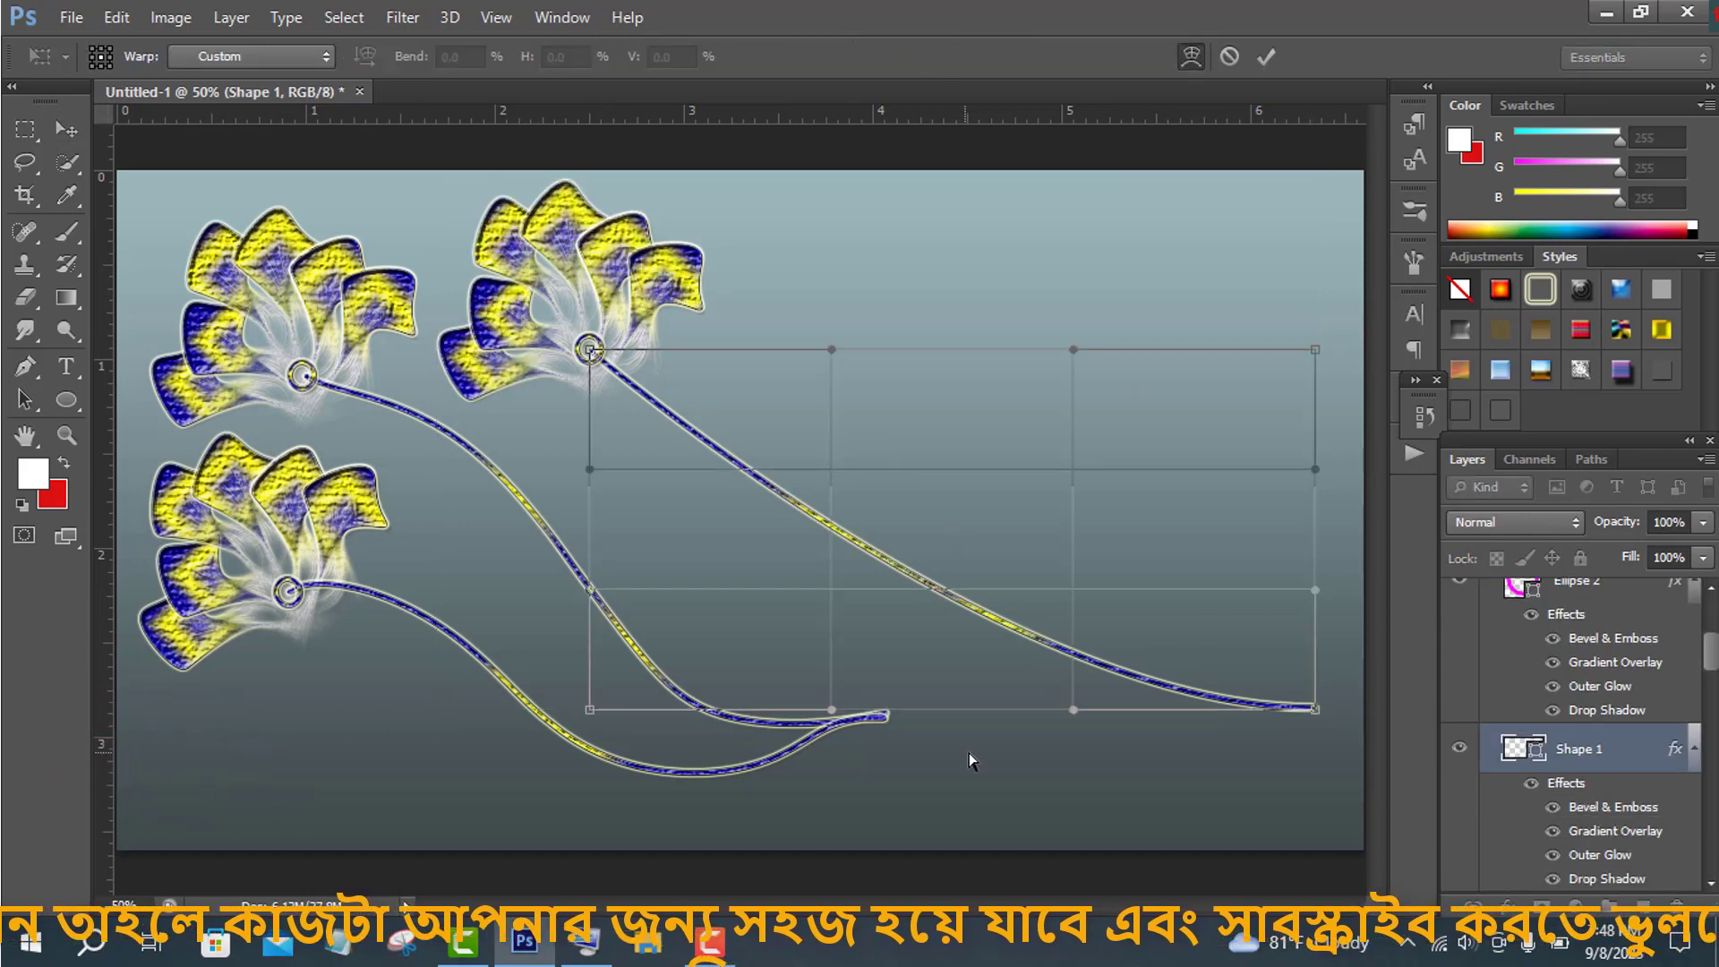
left_click_drag(1286, 707, 1223, 627)
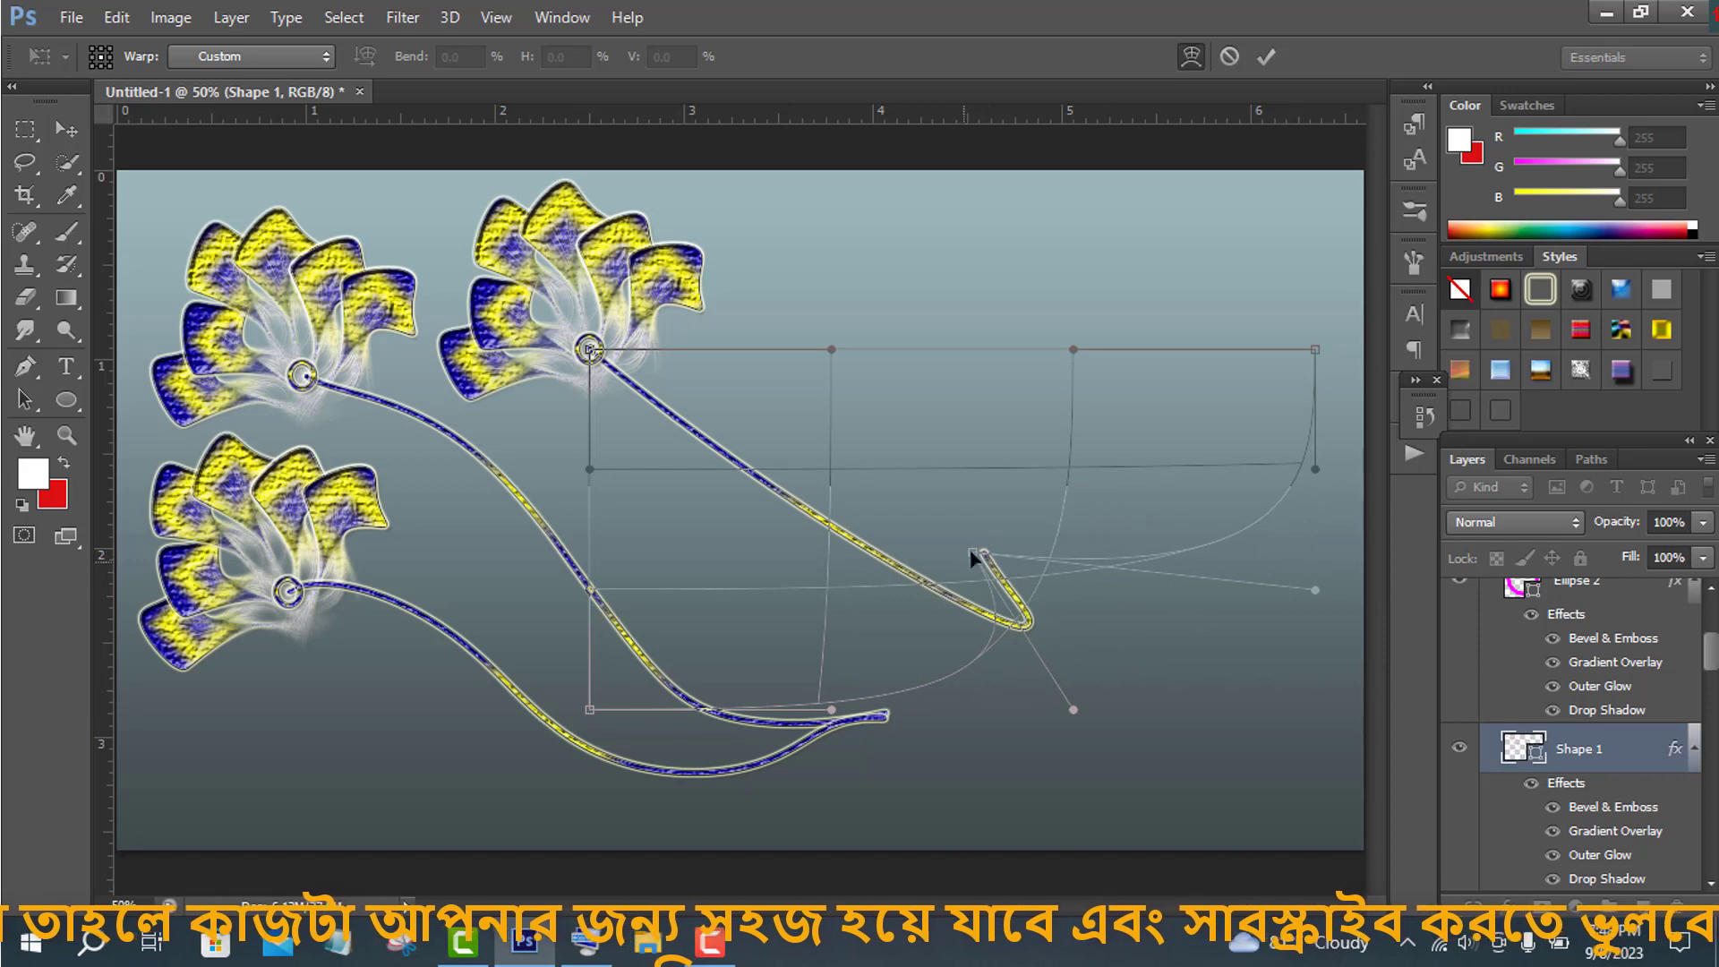
left_click_drag(974, 557, 641, 498)
left_click_drag(774, 564, 813, 673)
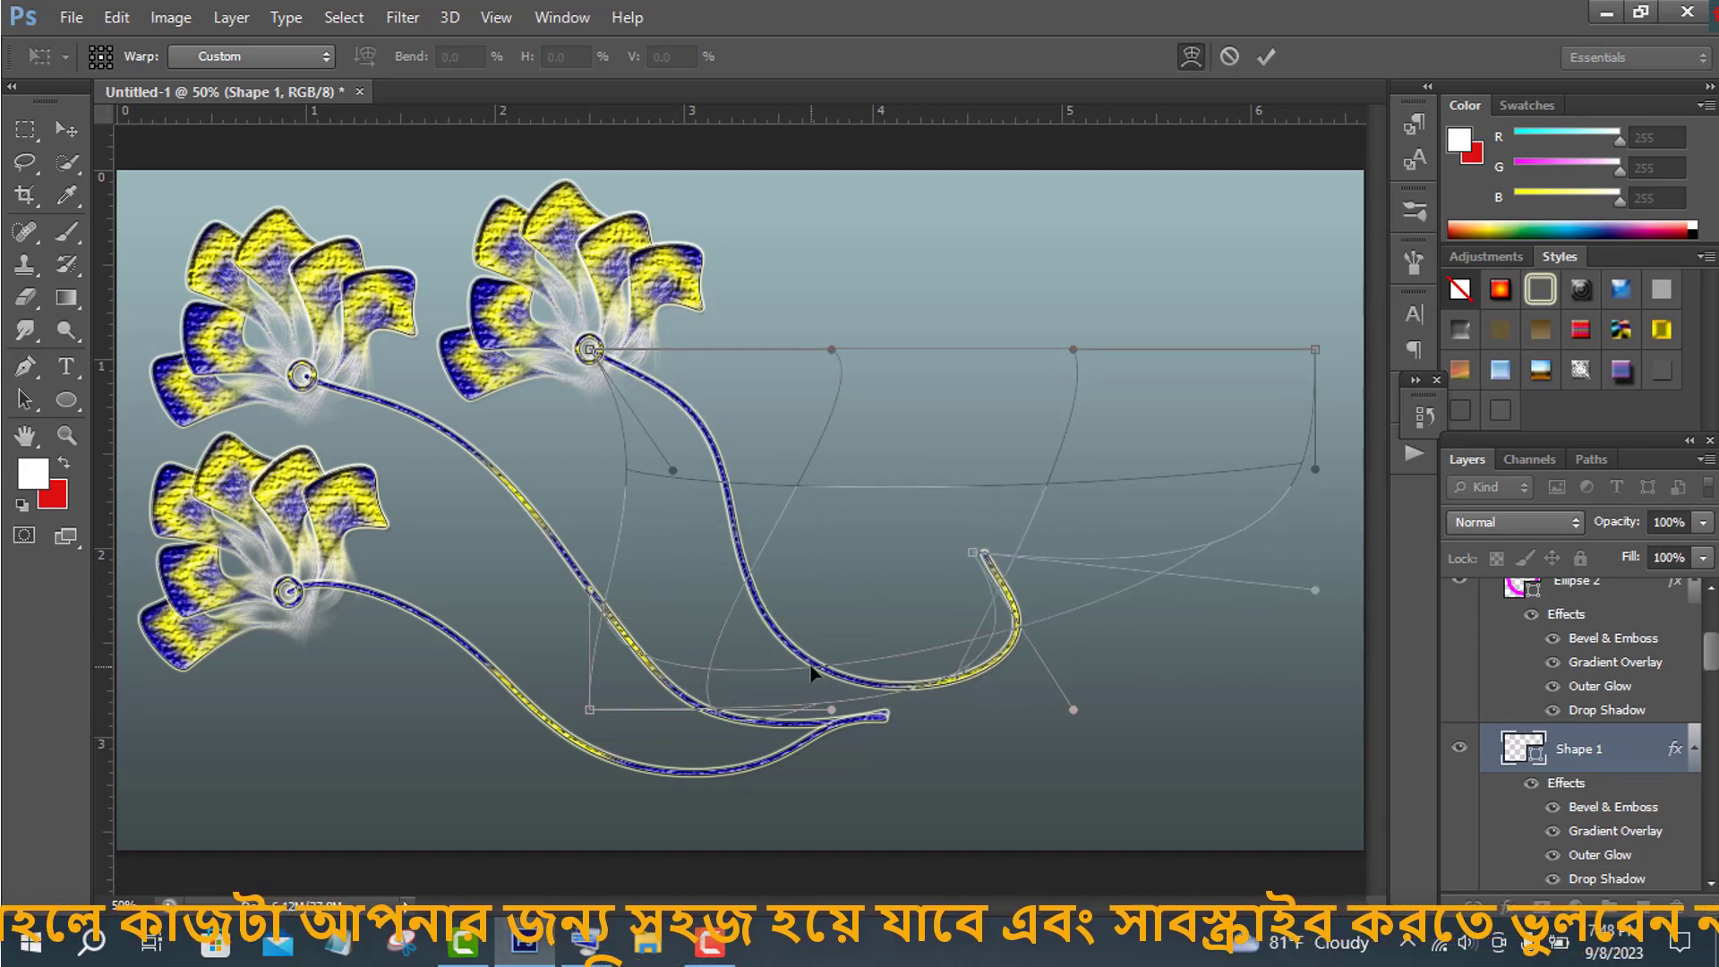
left_click_drag(1019, 632, 955, 602)
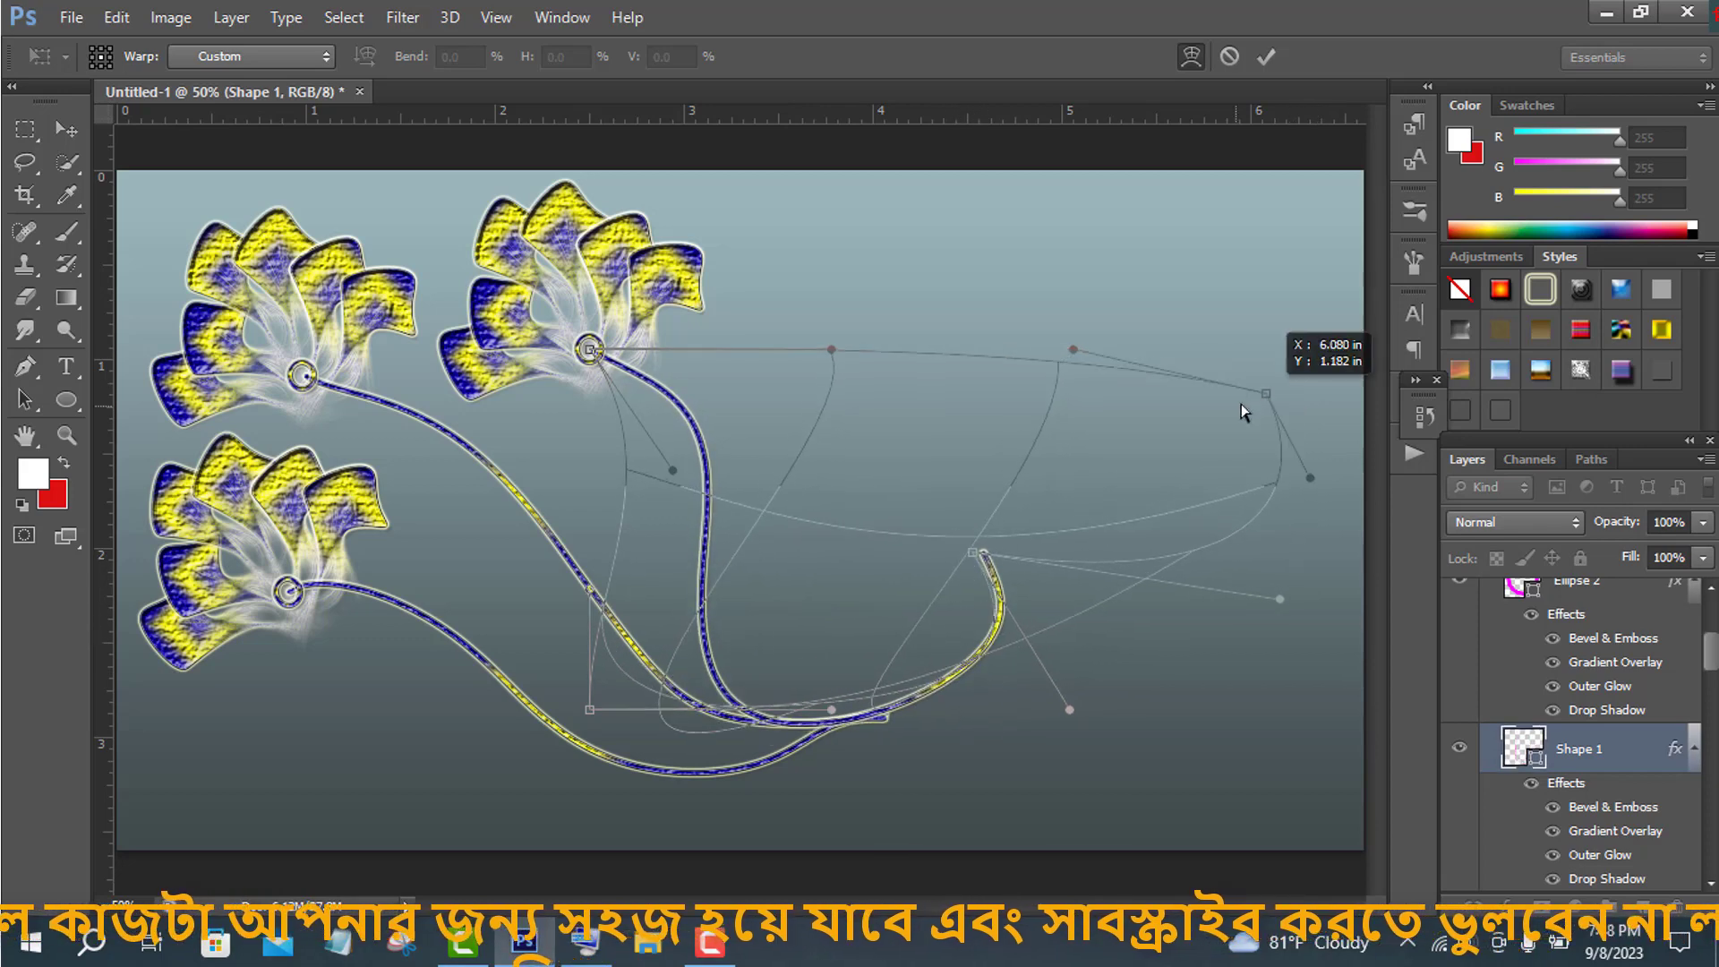
left_click_drag(1241, 405, 852, 723)
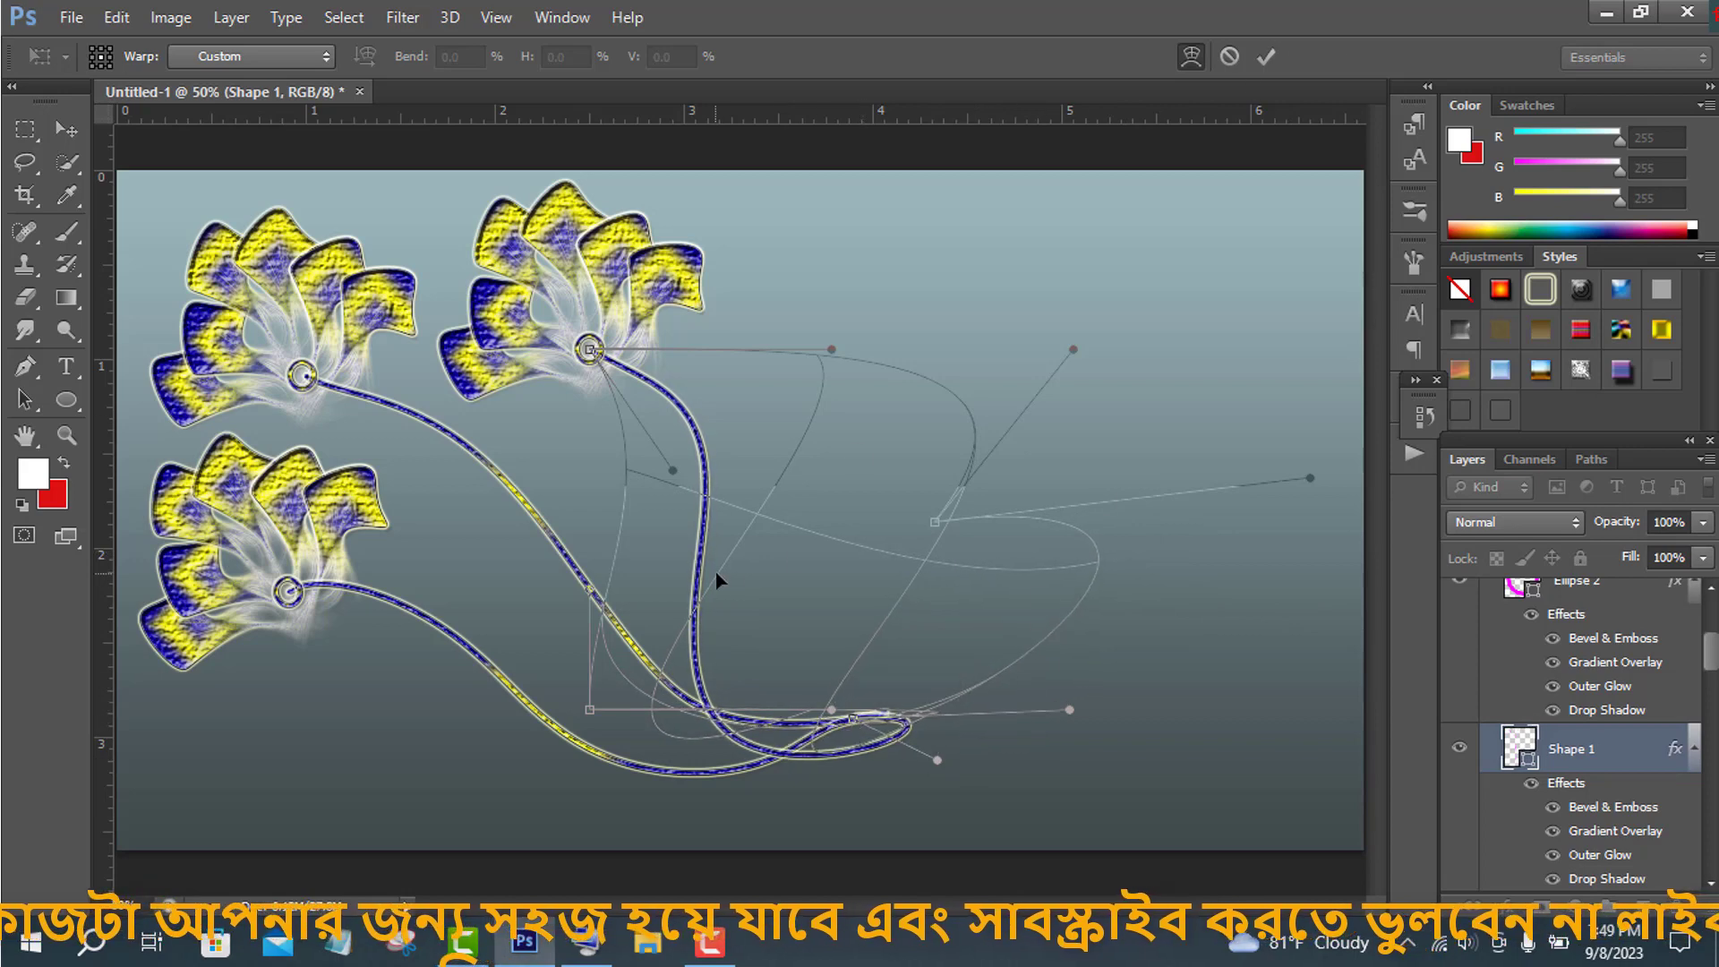
left_click_drag(717, 574, 770, 475)
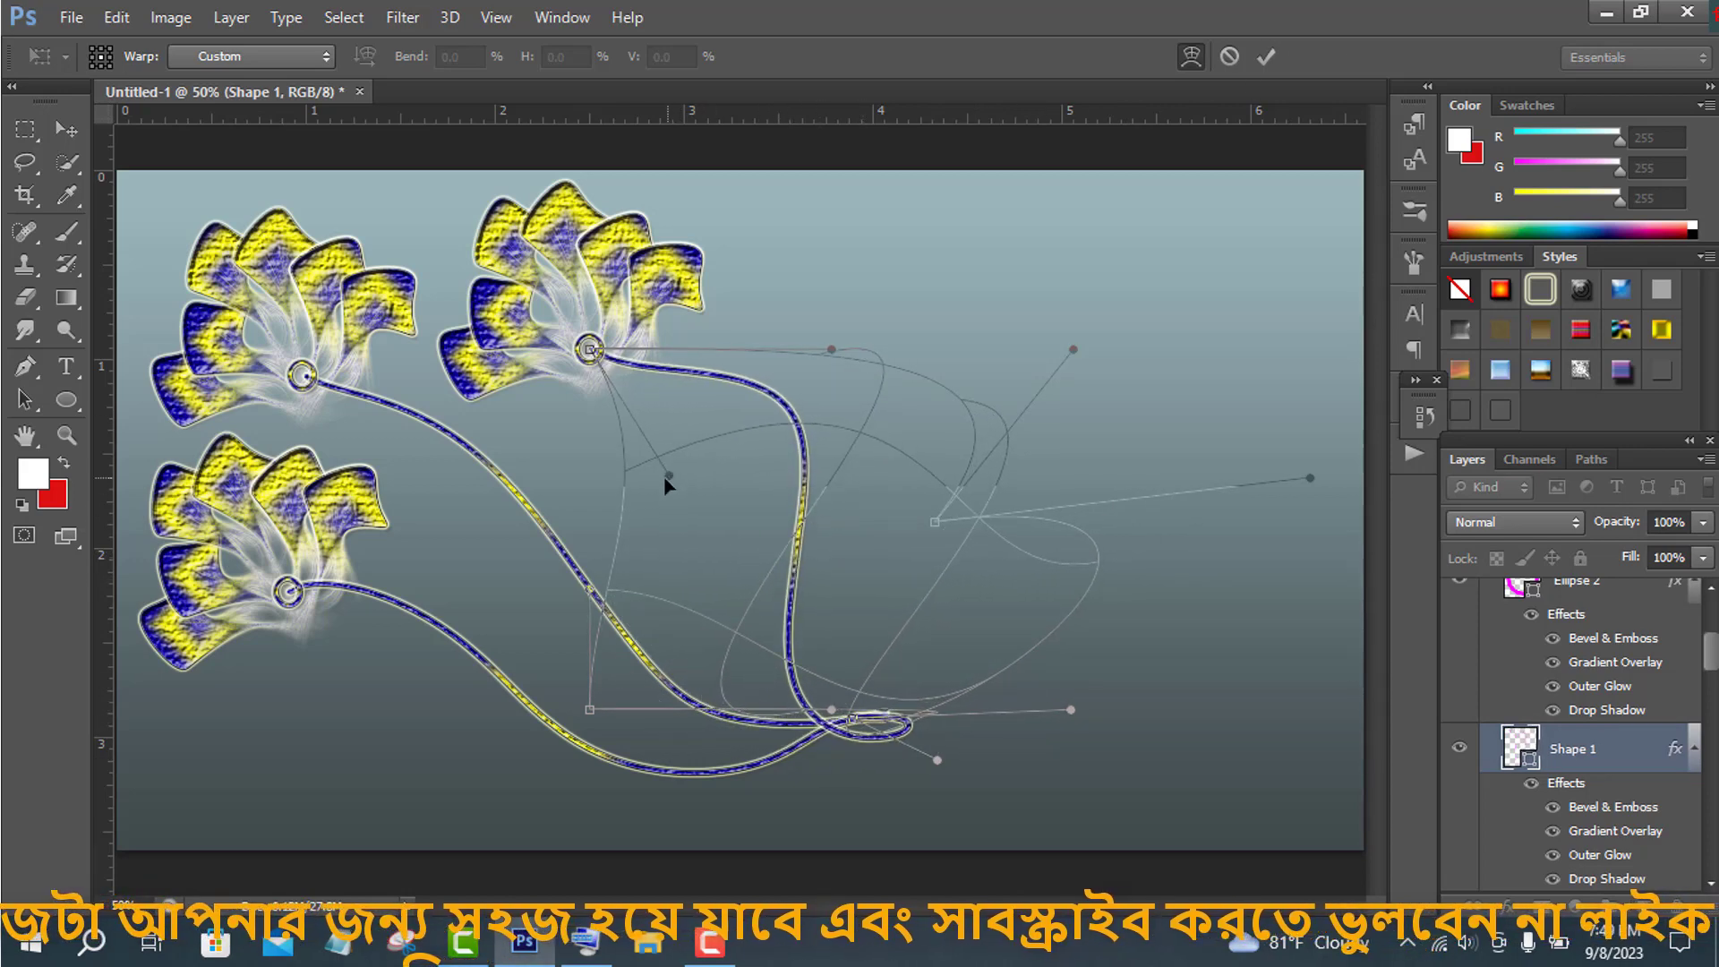
left_click_drag(665, 482, 422, 857)
left_click(1265, 57)
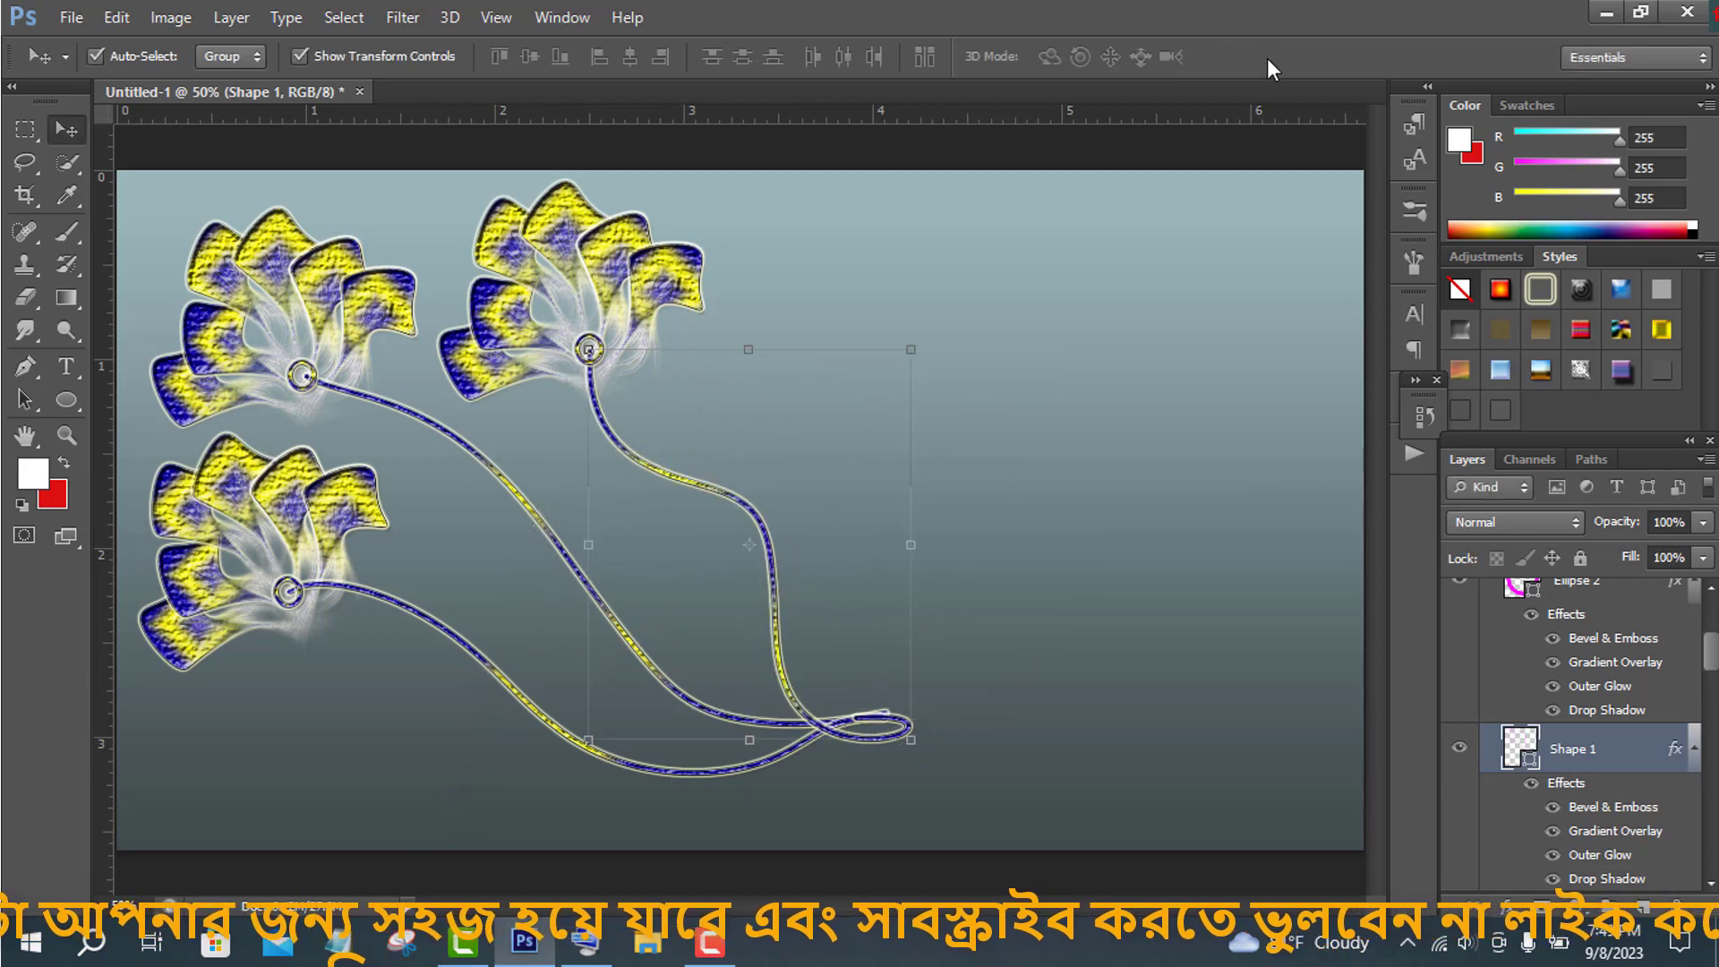
- Nudge Group 1 copy 7 slightly to the left and make Group 1 visible again
left_click(1488, 687)
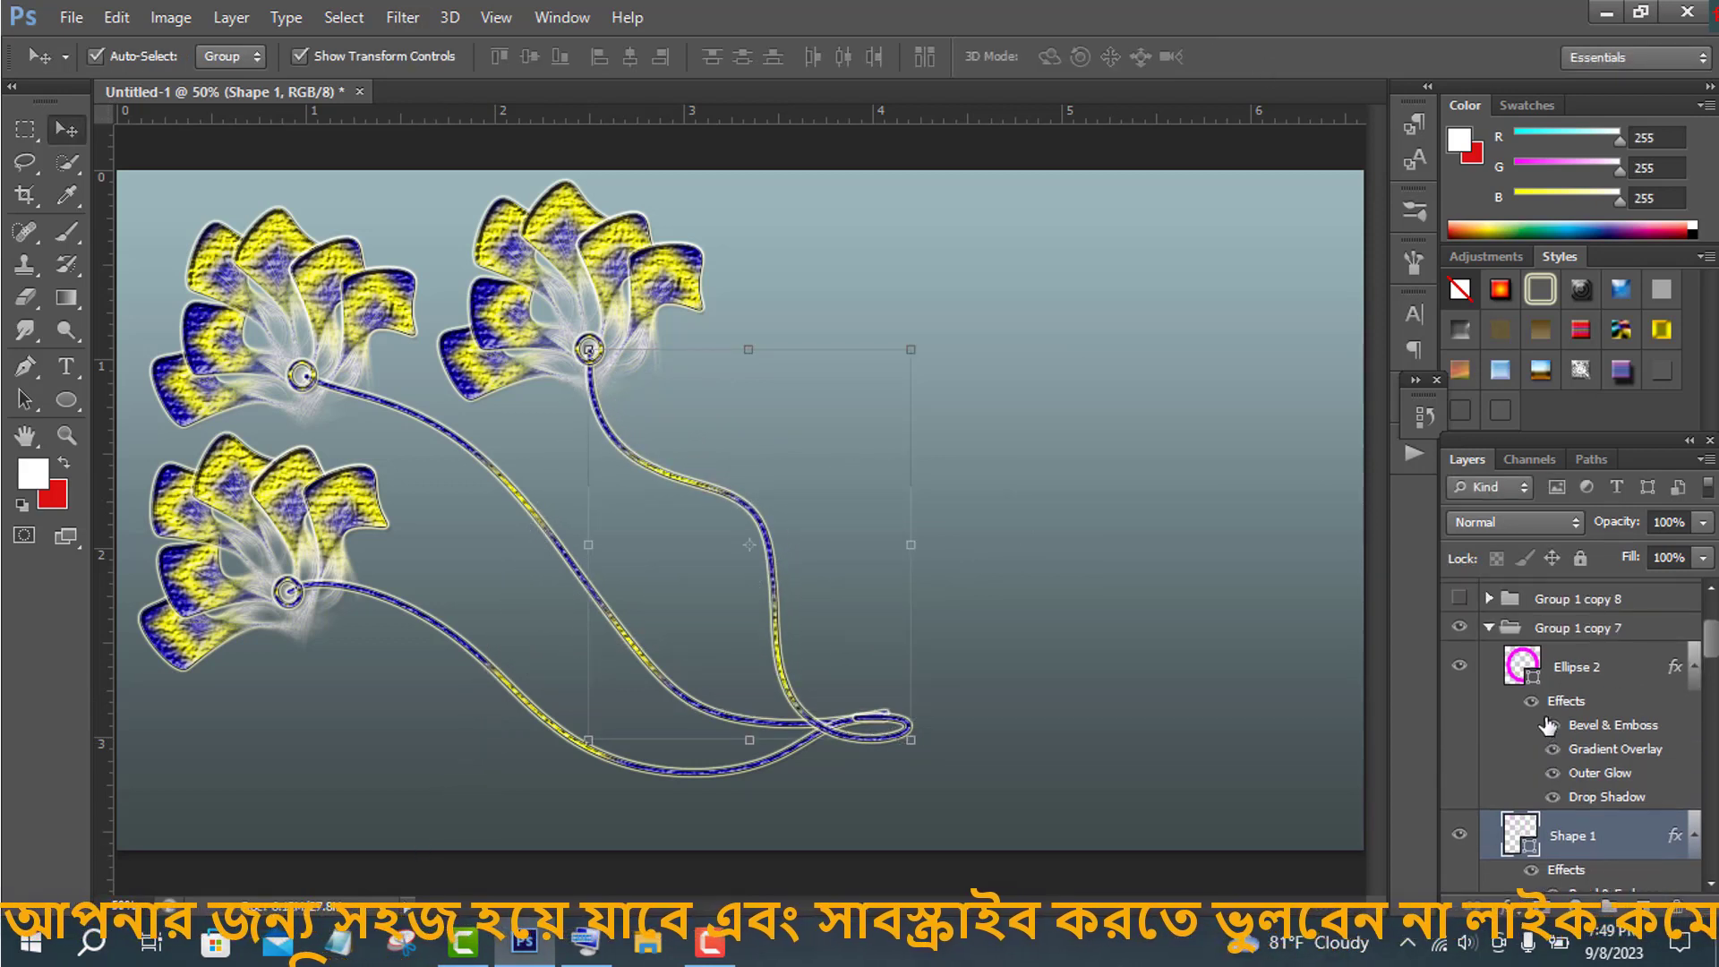
key("ctrl+t")
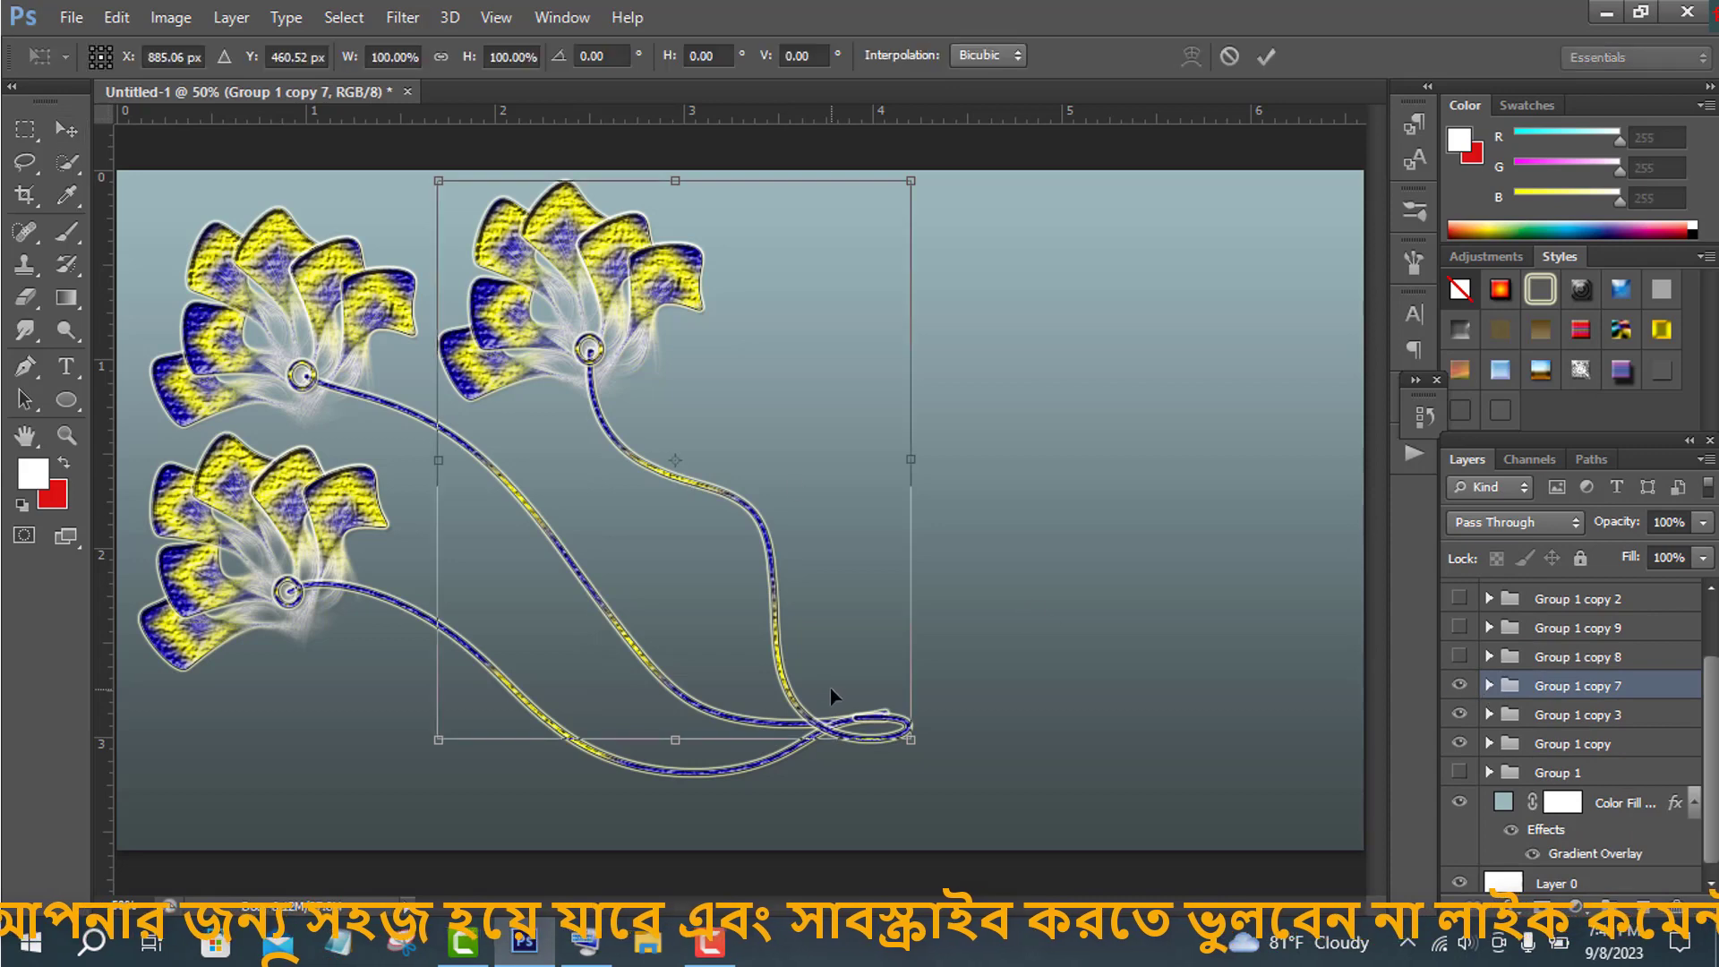
left_click(642, 940)
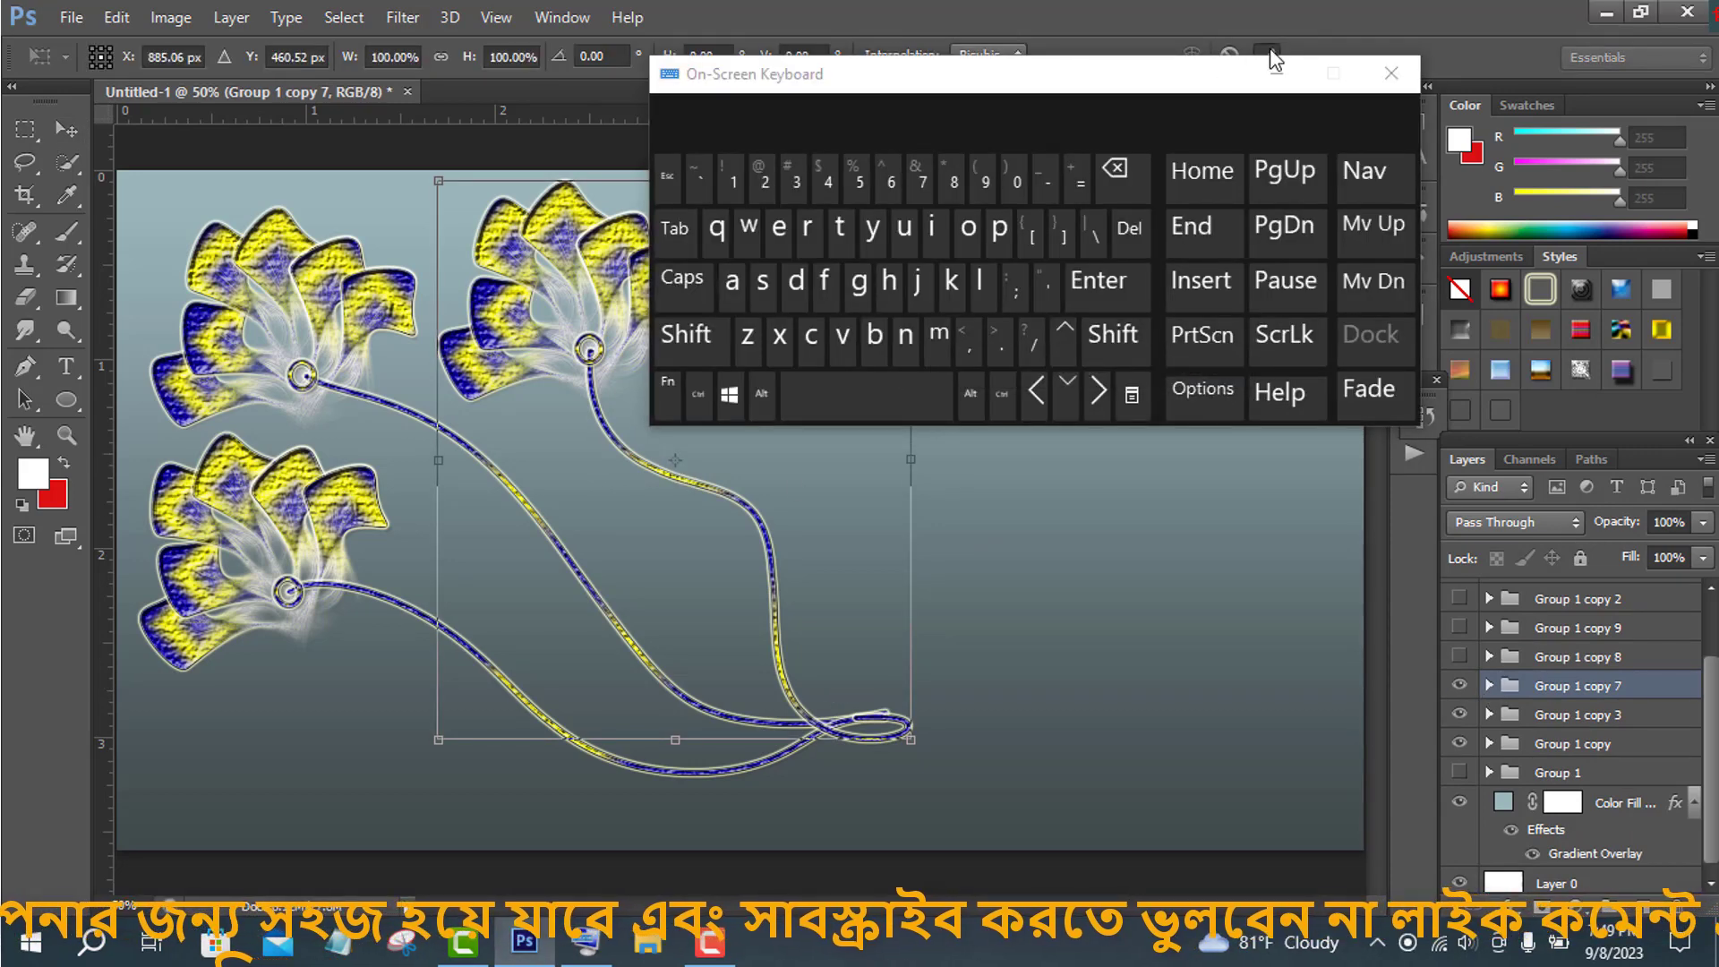
left_click(1064, 331)
left_click(1065, 331)
left_click(1036, 391)
left_click(1035, 391)
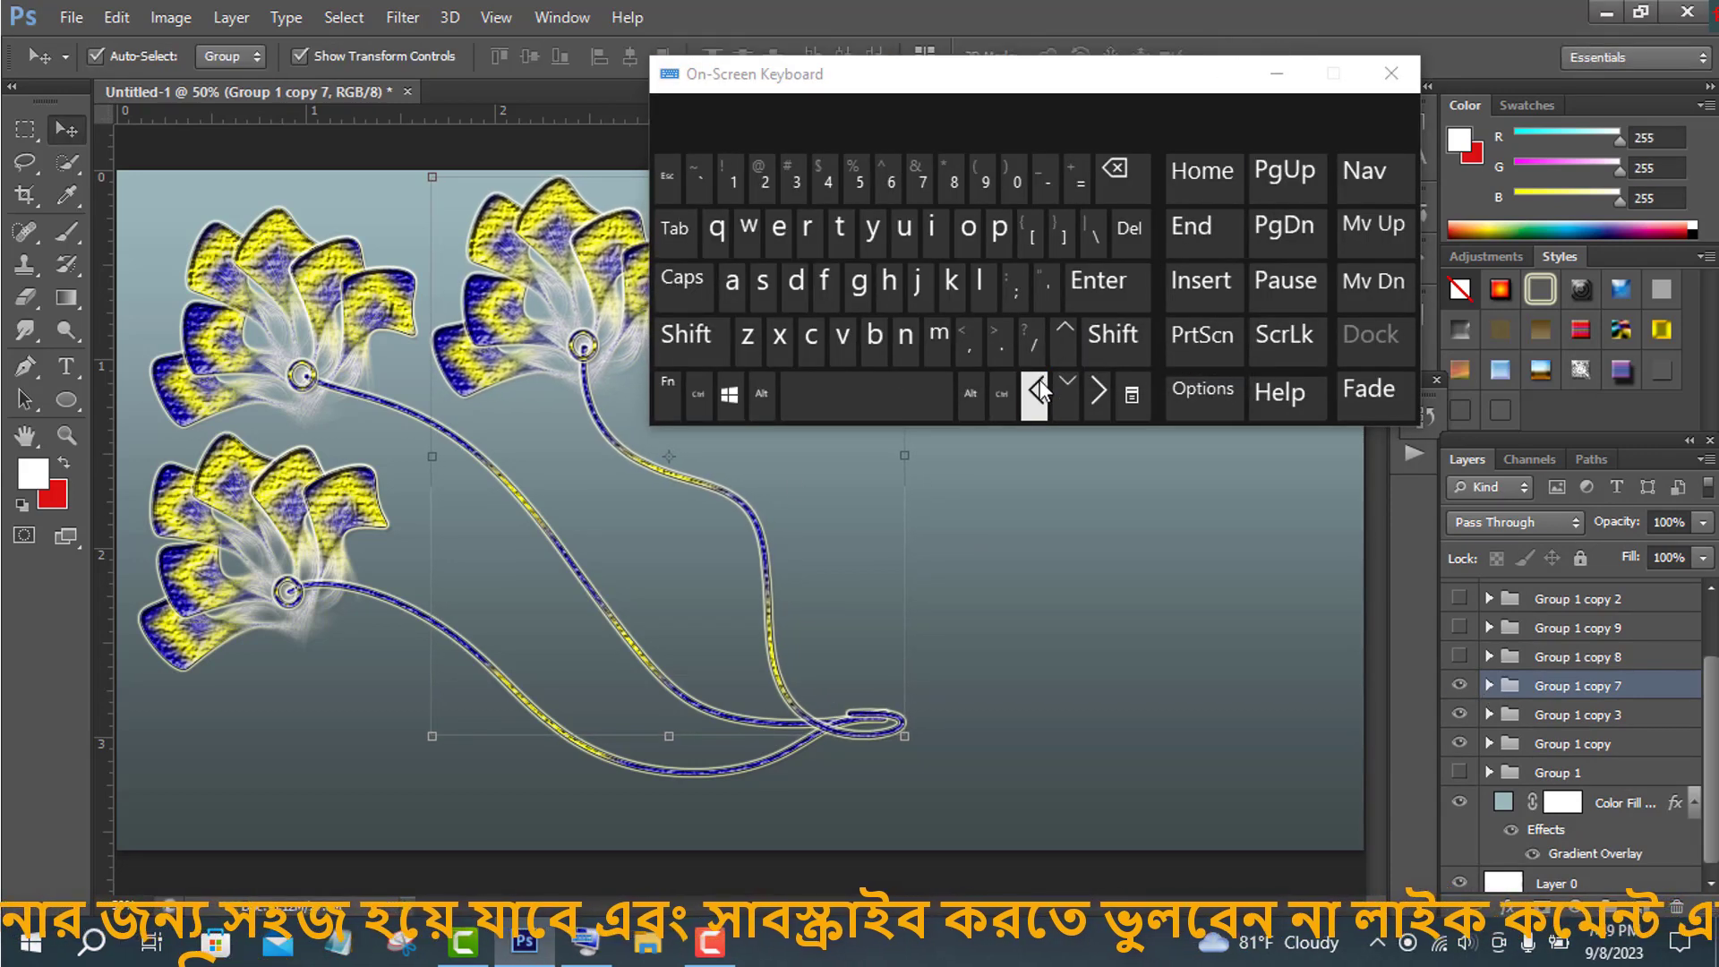
left_click(1069, 393)
left_click(1069, 394)
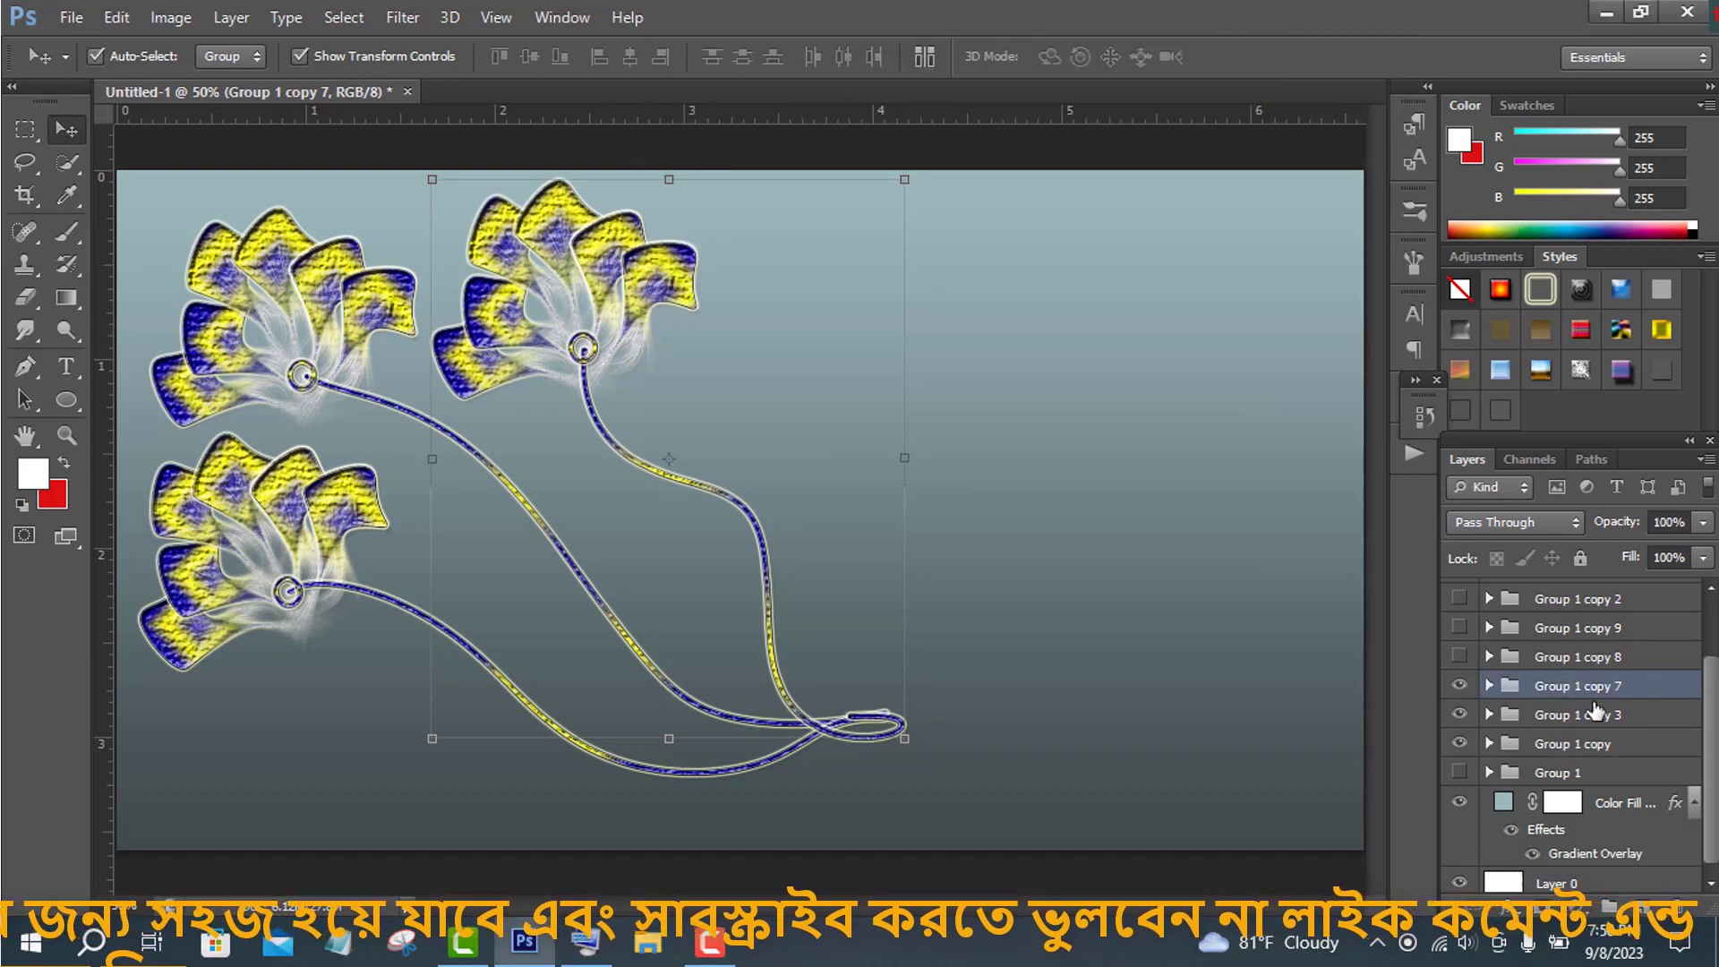
left_click(1459, 772)
left_click_drag(930, 173, 980, 259)
key("ctrl+z")
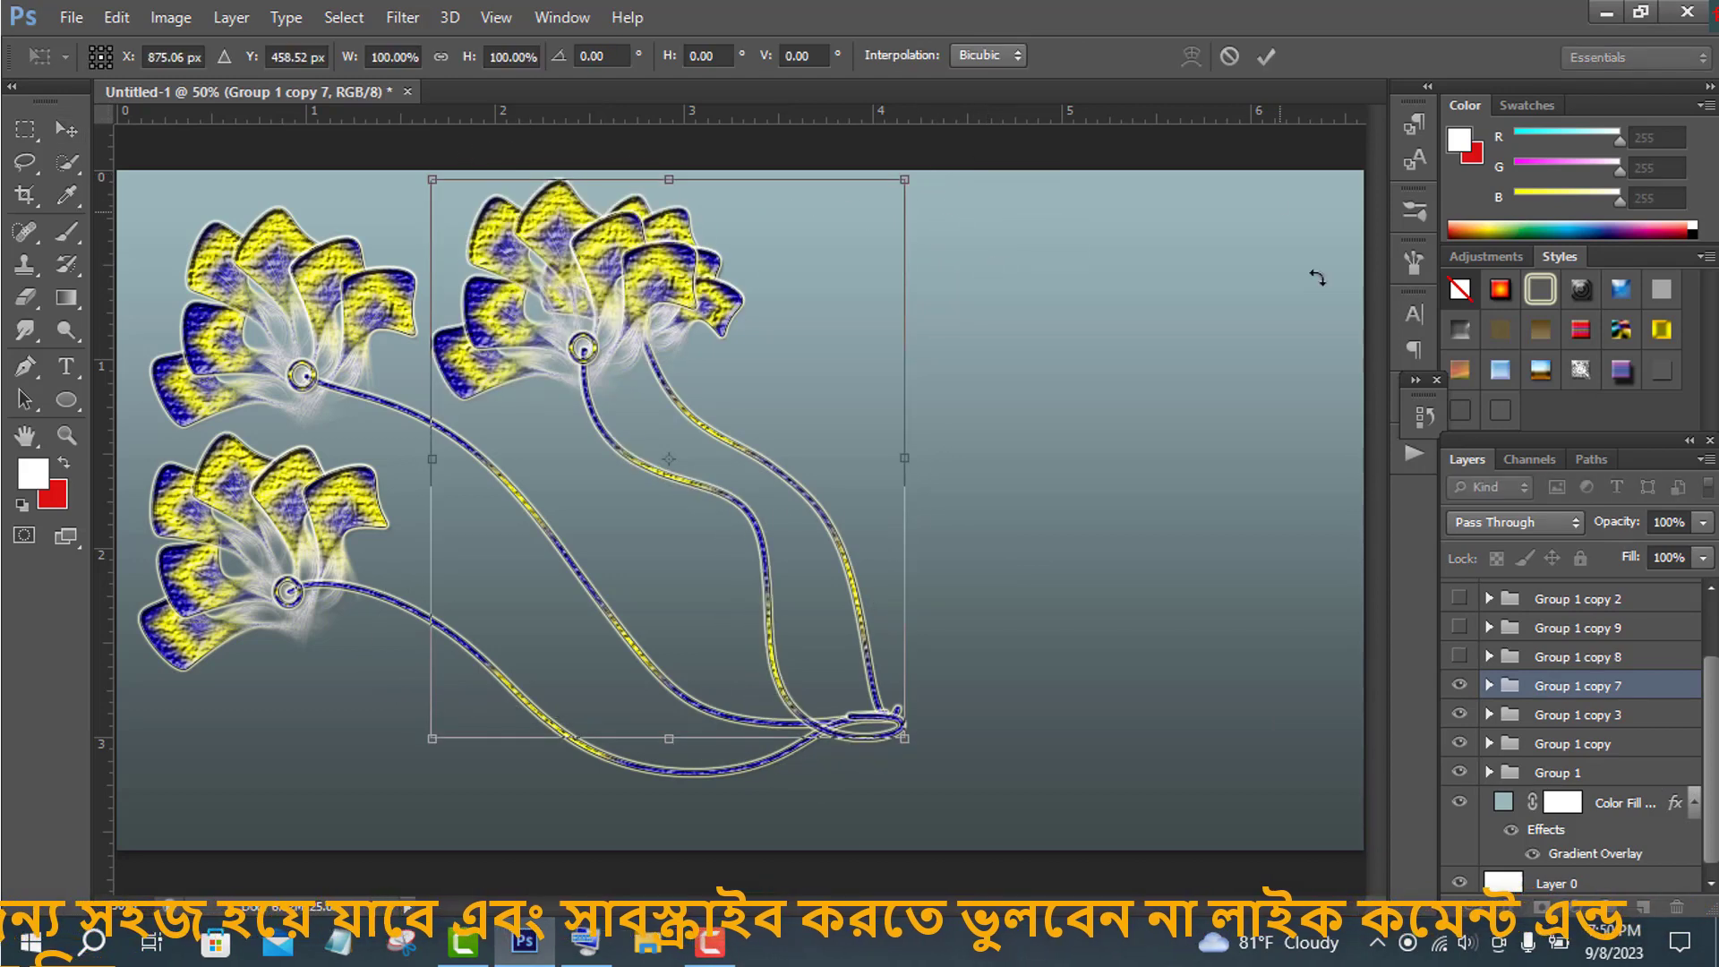
key("Escape")
- Move the Group 1 flower to the right of the top-centre flower and rotate it about 6.7°
left_click(723, 455)
key("ctrl+t")
left_click_drag(975, 200, 1035, 709)
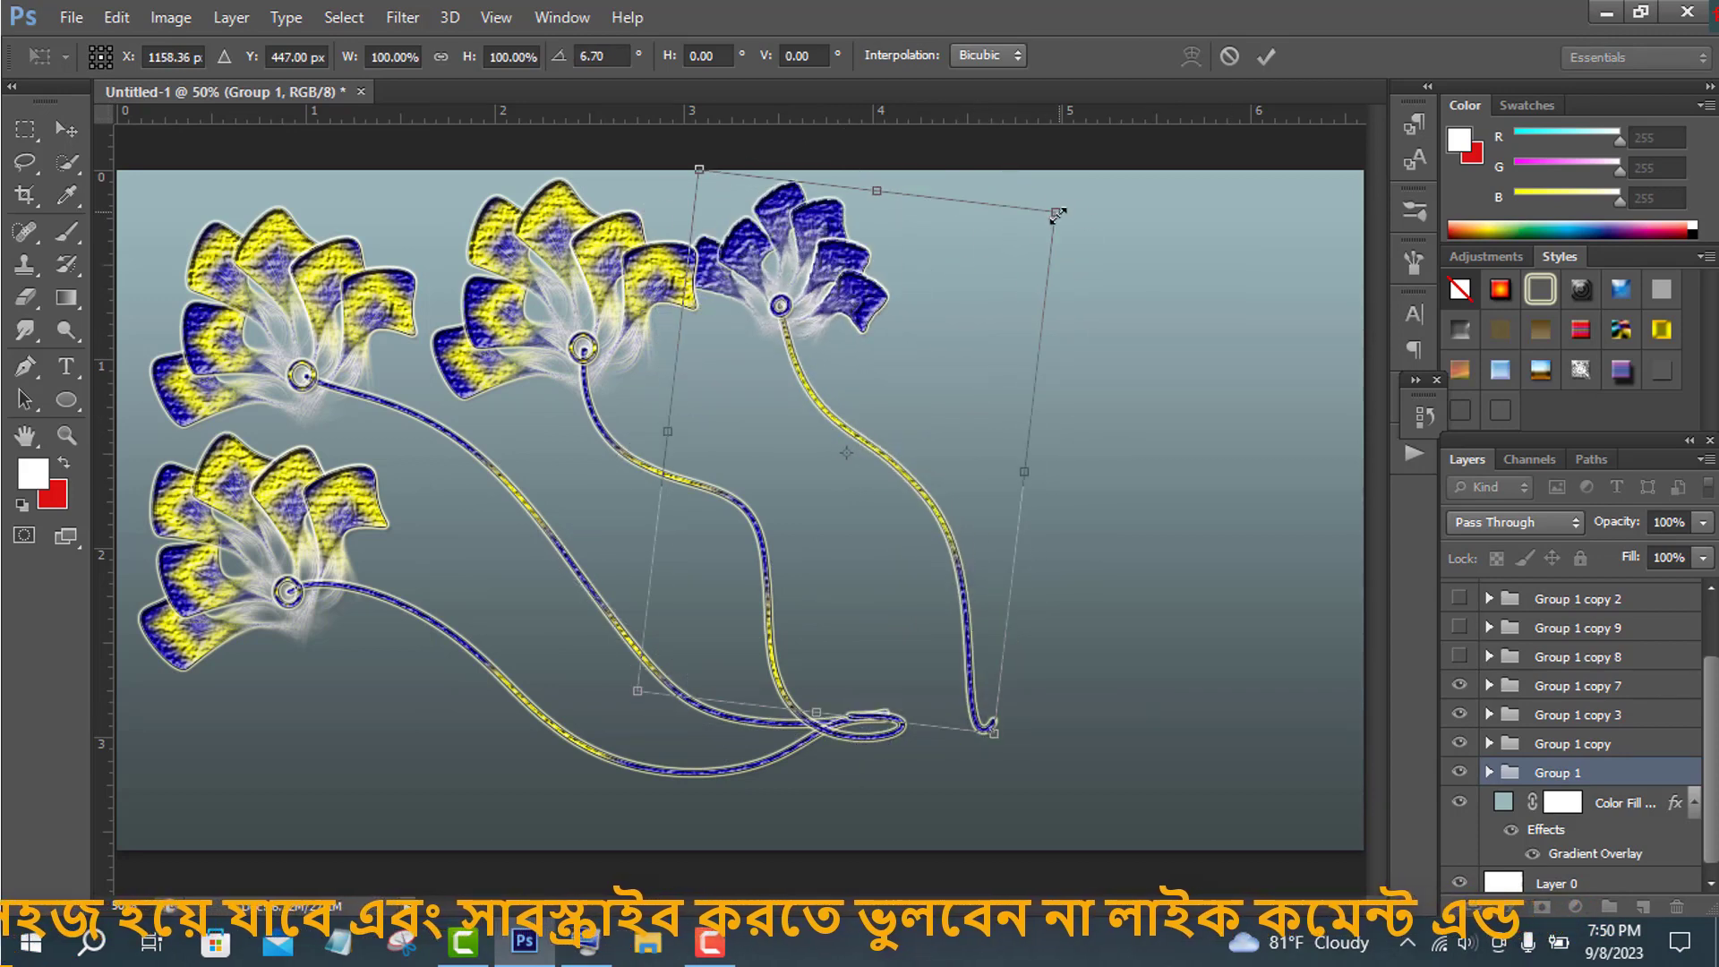
left_click_drag(1057, 215, 994, 286)
key("Return")
- Scale Group 1 to about 94% and position it so its stem meets the other stems' ends
left_click_drag(890, 612, 835, 624)
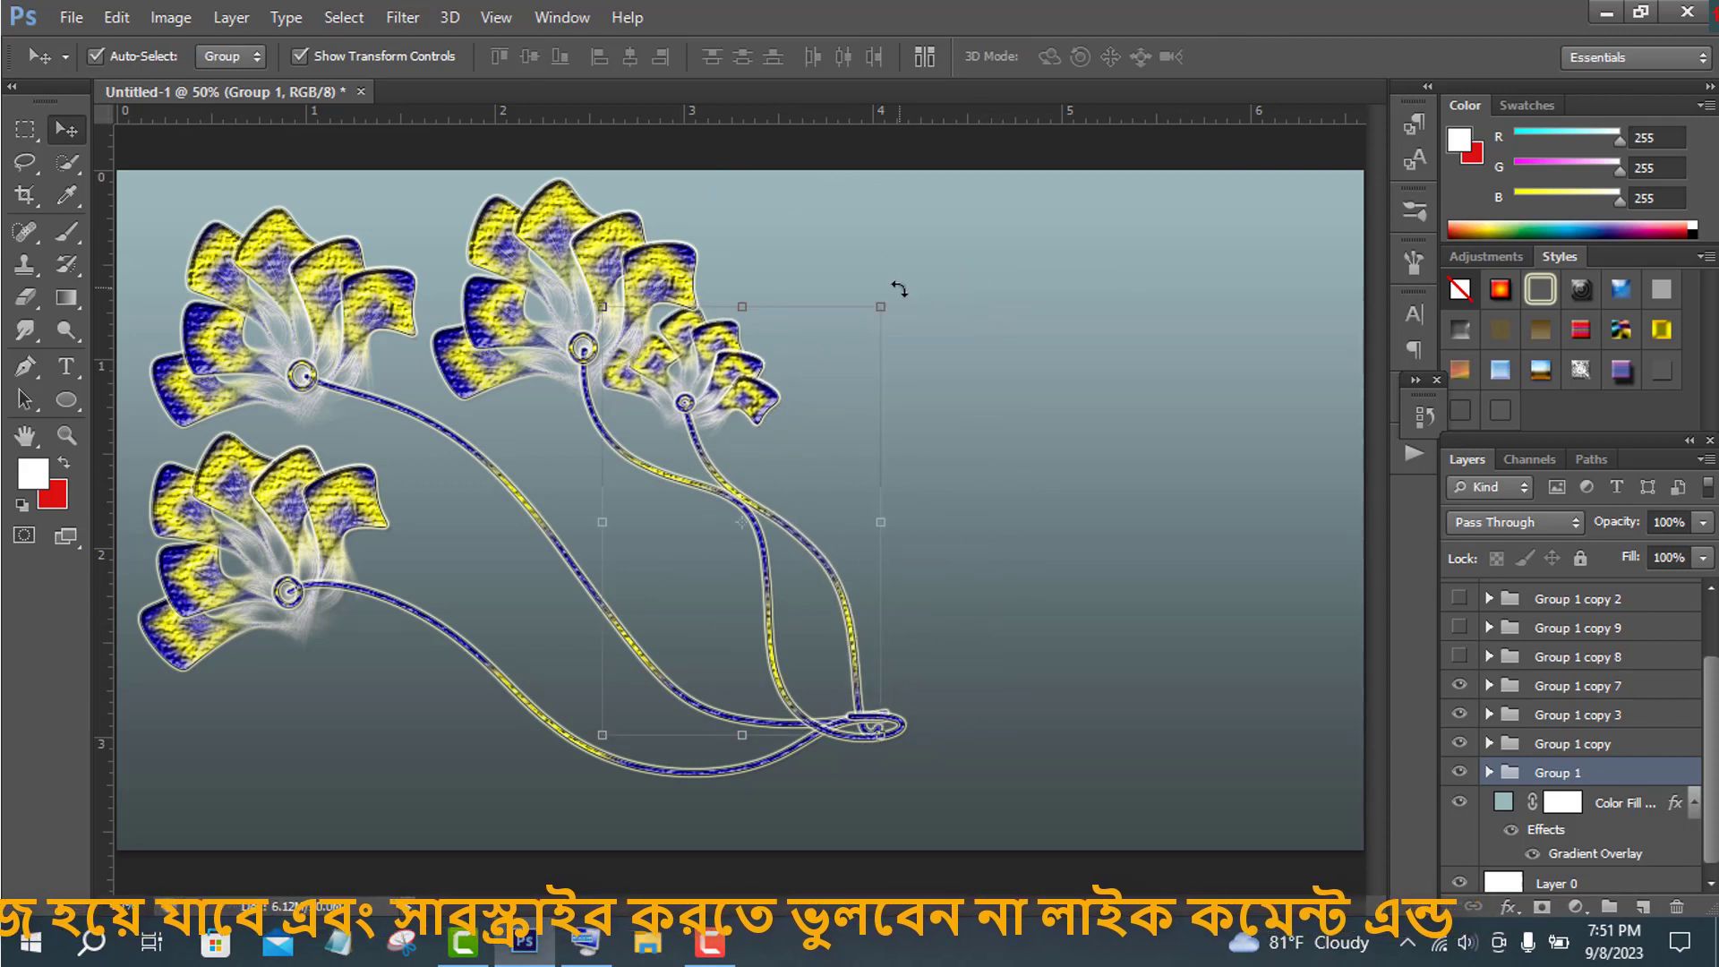
left_click_drag(886, 305, 865, 340)
left_click_drag(804, 549, 847, 567)
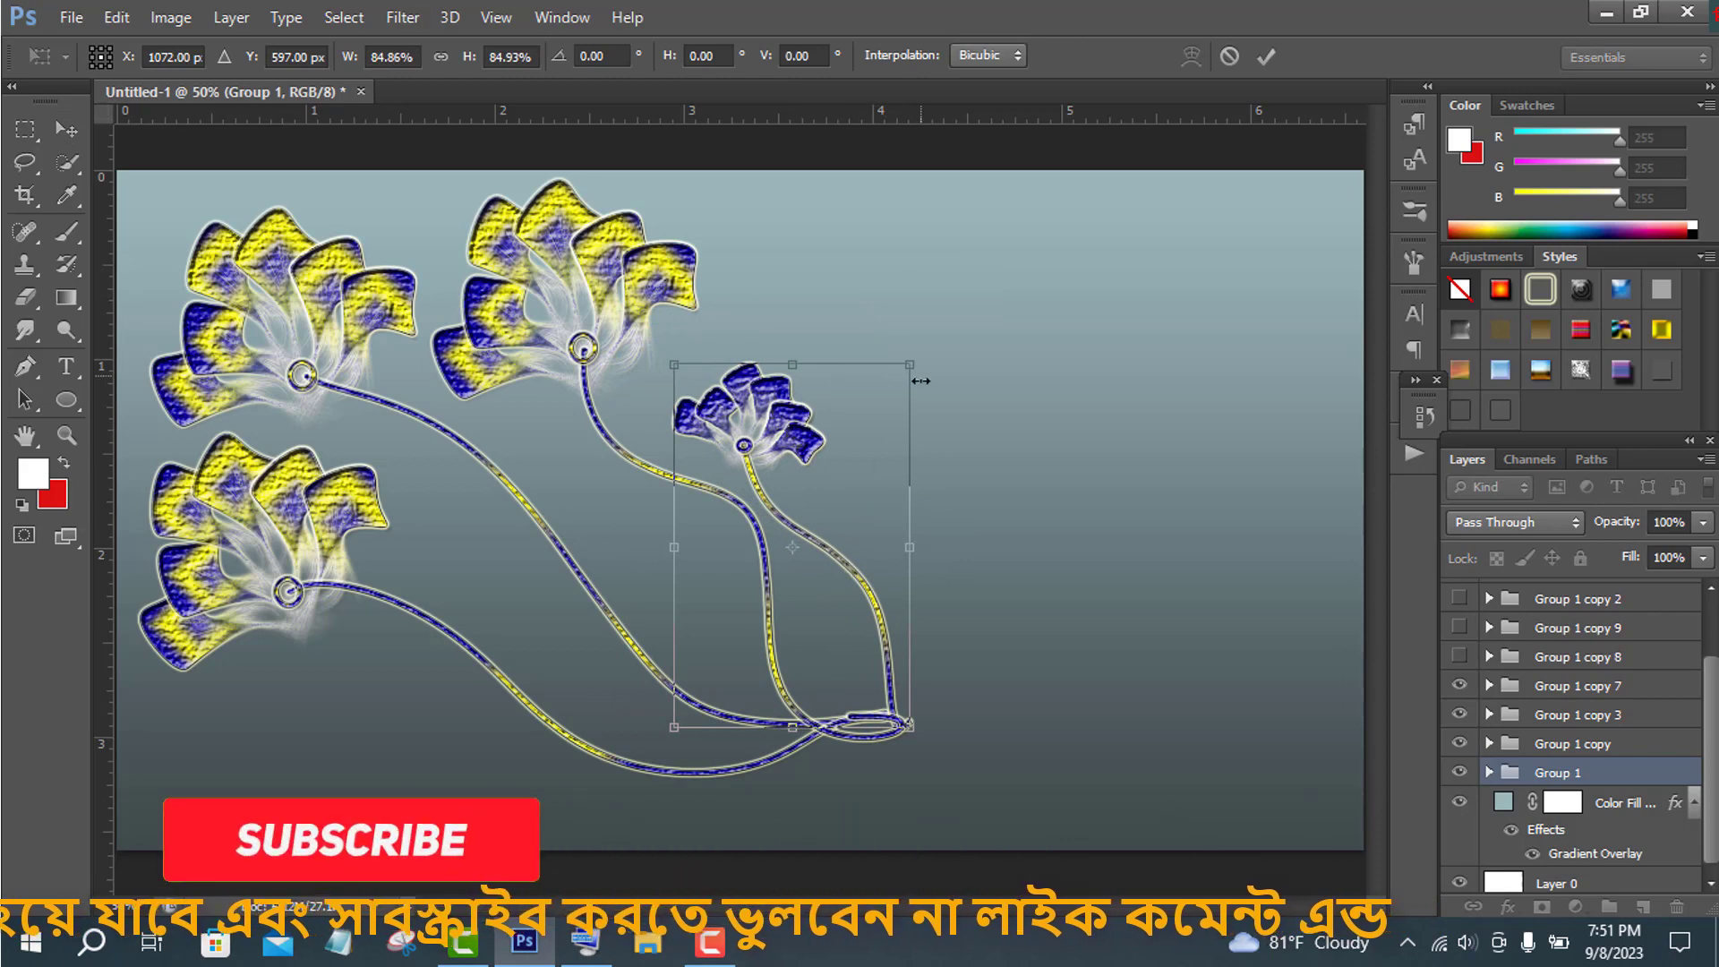
left_click_drag(898, 368, 924, 341)
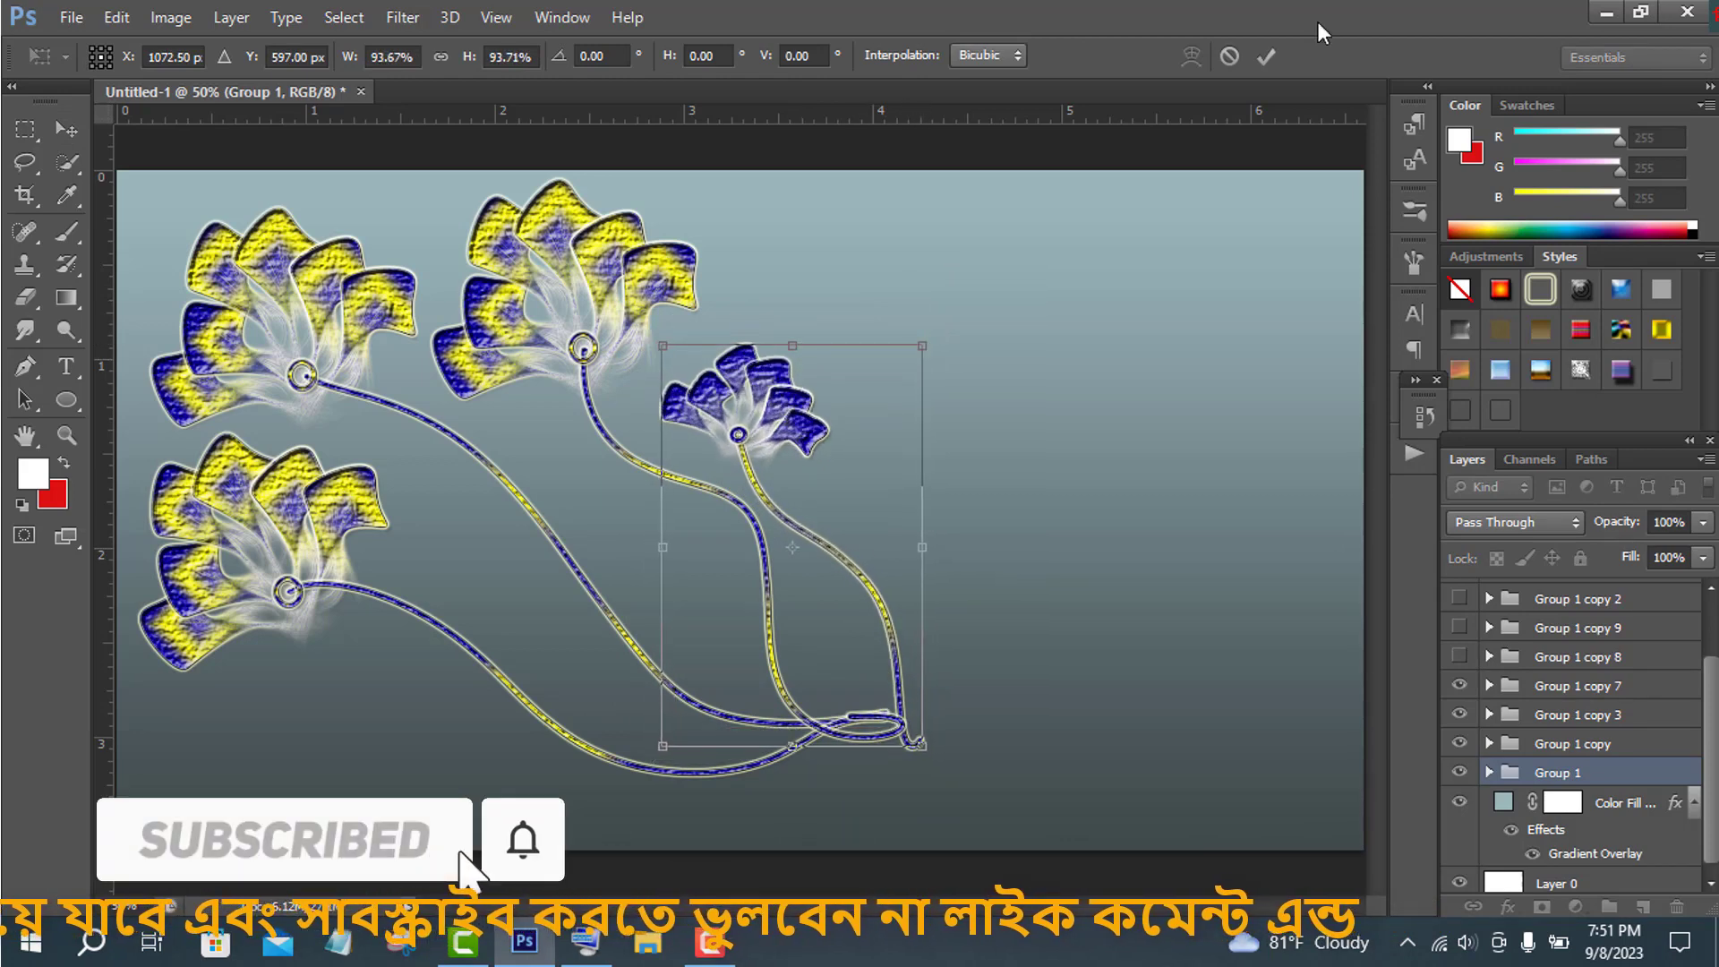